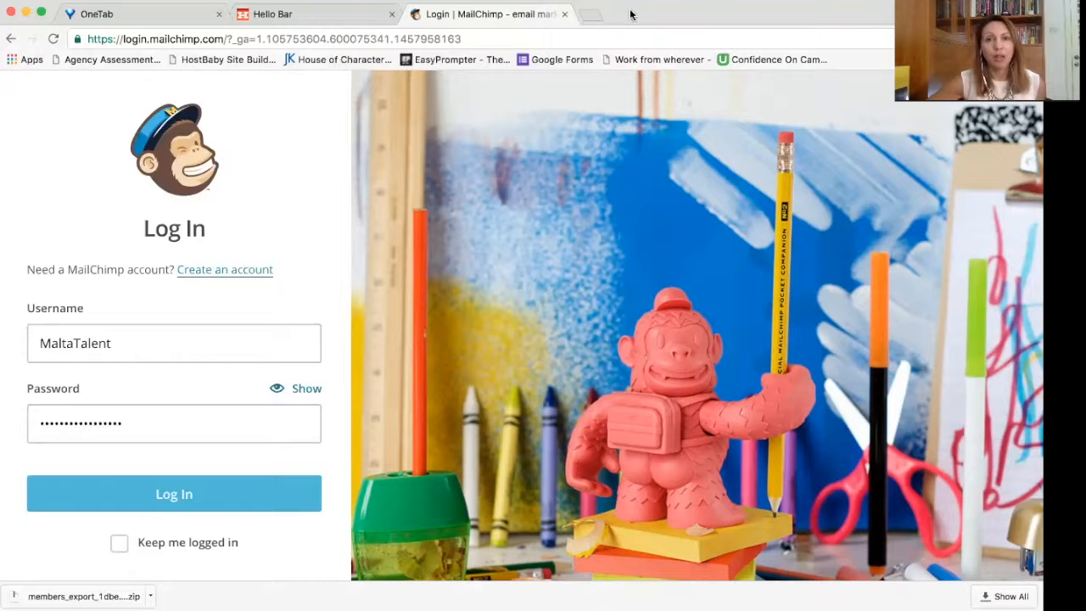
Step: Log in to MailChimp with the saved username and password to reach the dashboard
drag(633, 14, 632, 14)
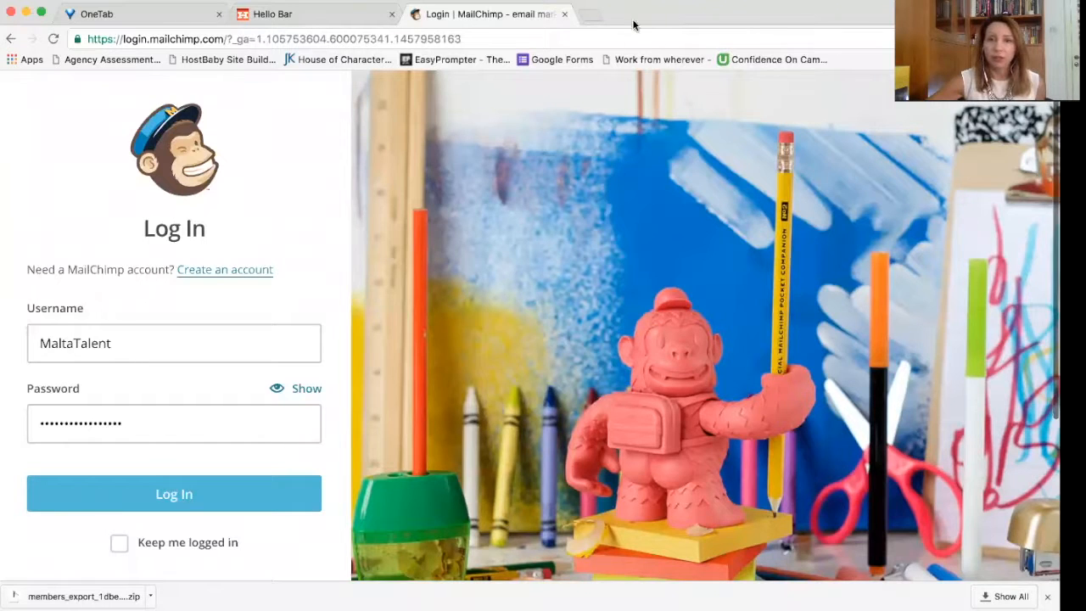
drag(635, 14, 650, 16)
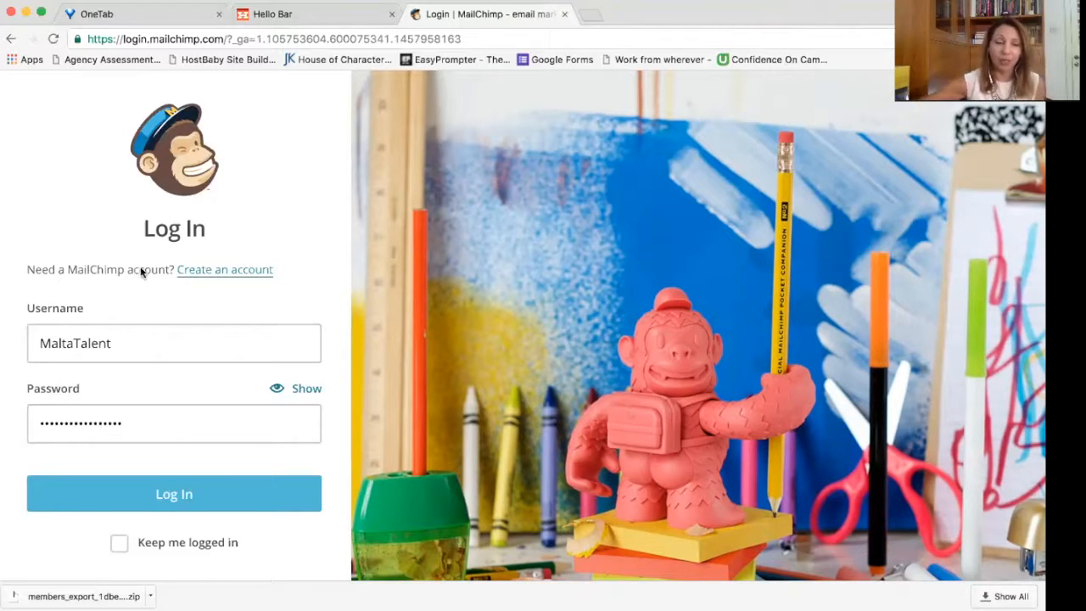
click(179, 499)
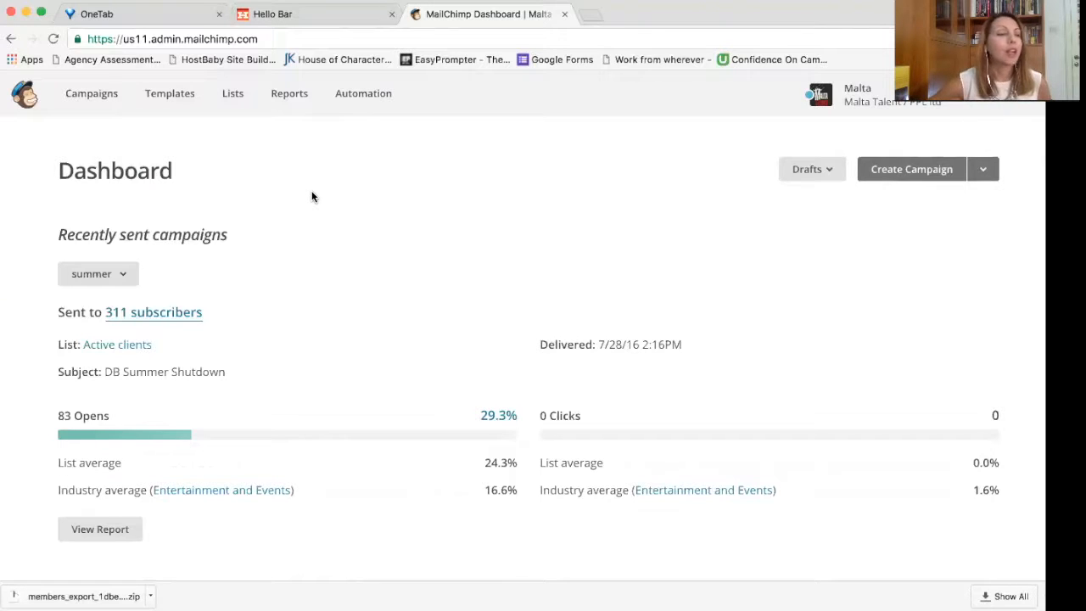
Step: Start a brand-new list (not groups) from the Lists overview
click(236, 97)
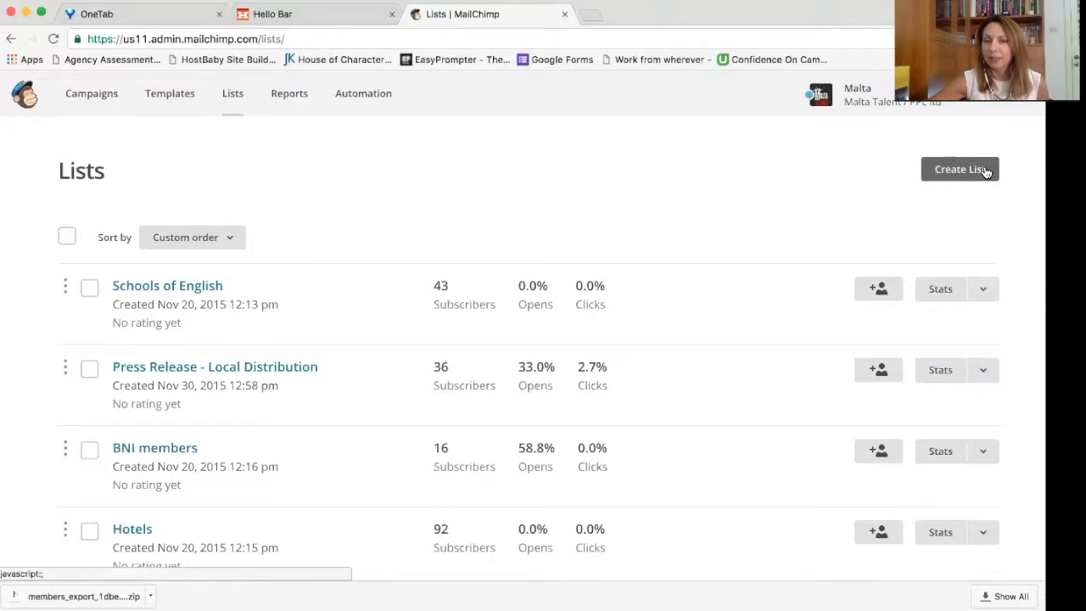
click(986, 173)
click(494, 348)
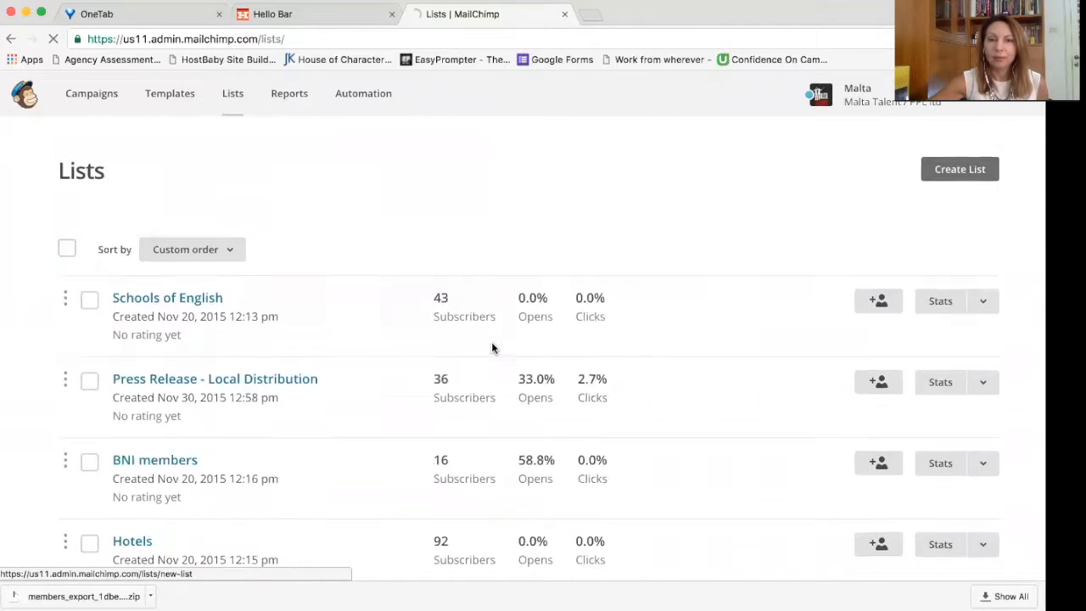
scroll(435, 290, down, 1)
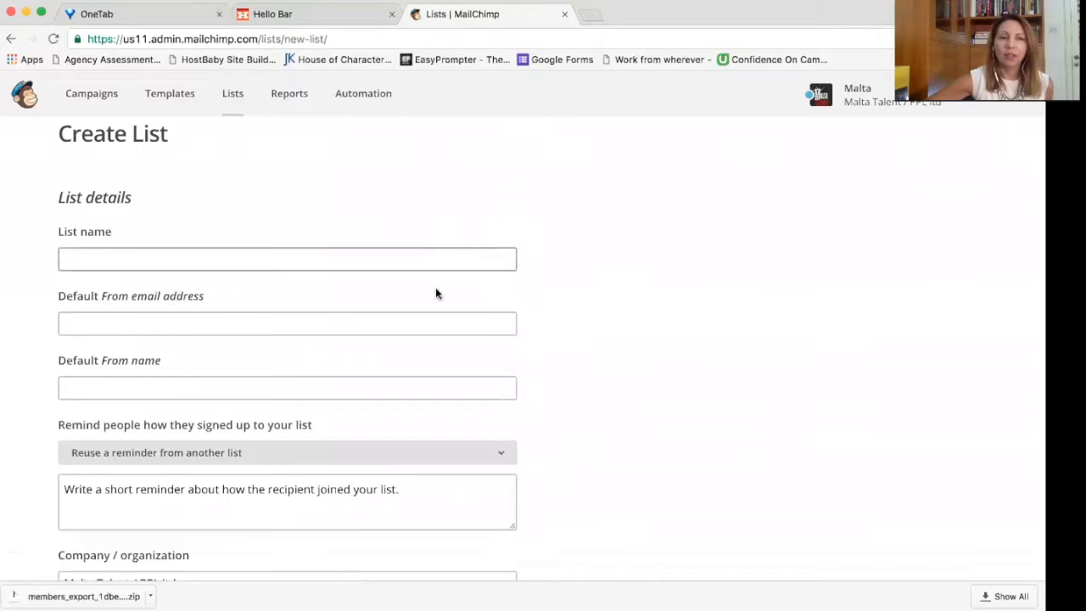
Step: Dismiss the browser autofill suggestions and place the cursor in the list name field
click(424, 261)
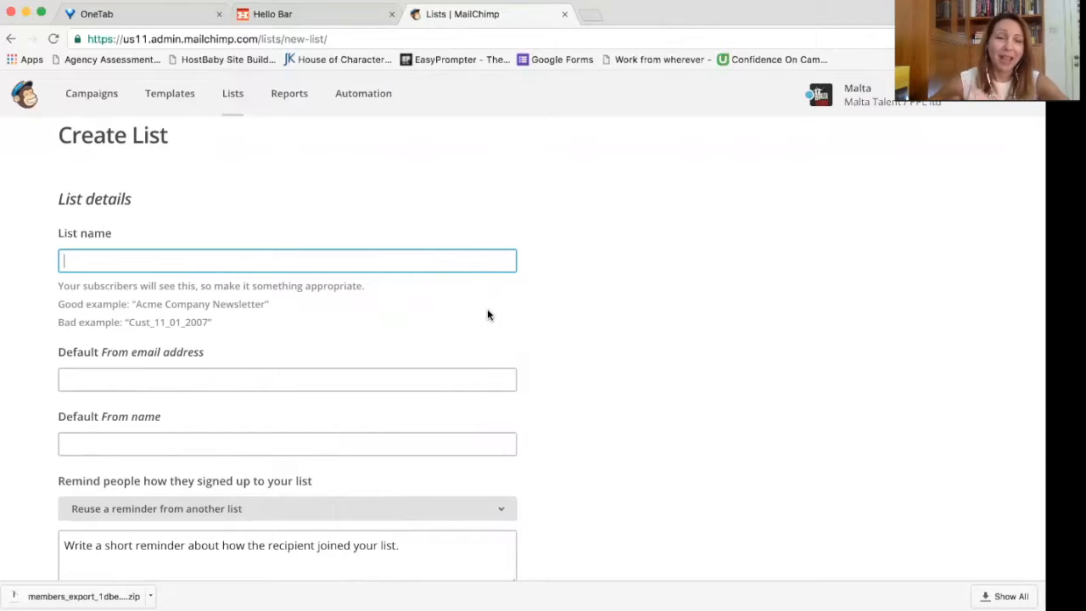
click(433, 267)
key(Escape)
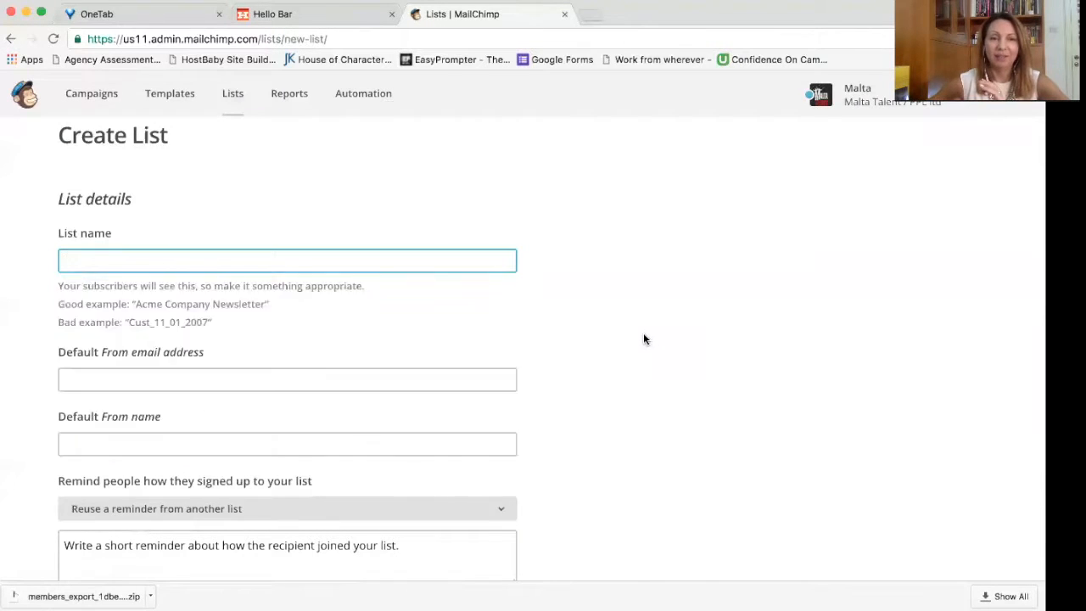
click(645, 340)
click(412, 259)
click(601, 266)
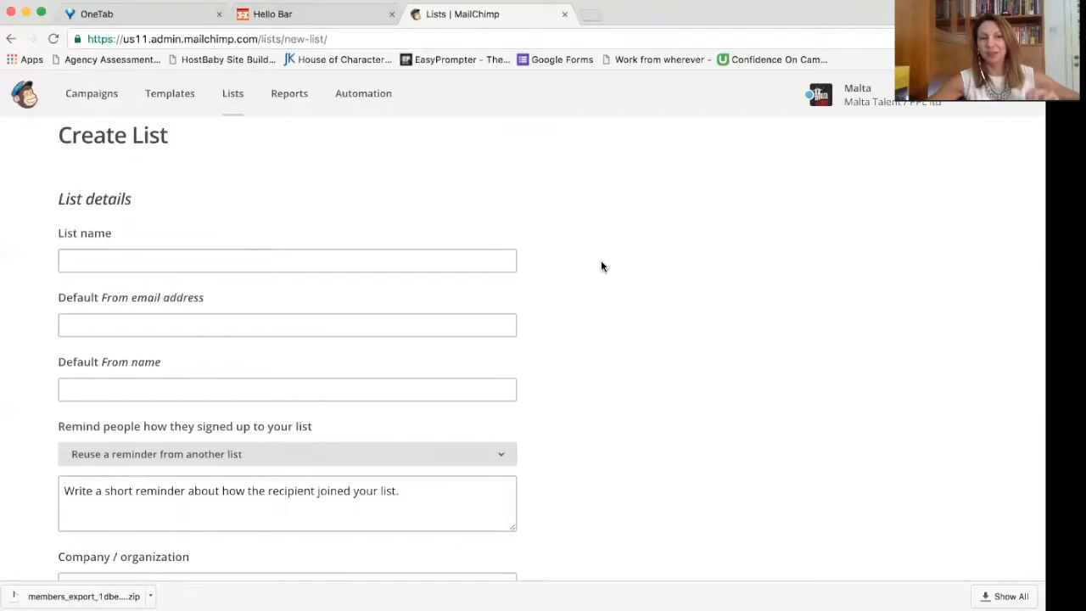
click(453, 253)
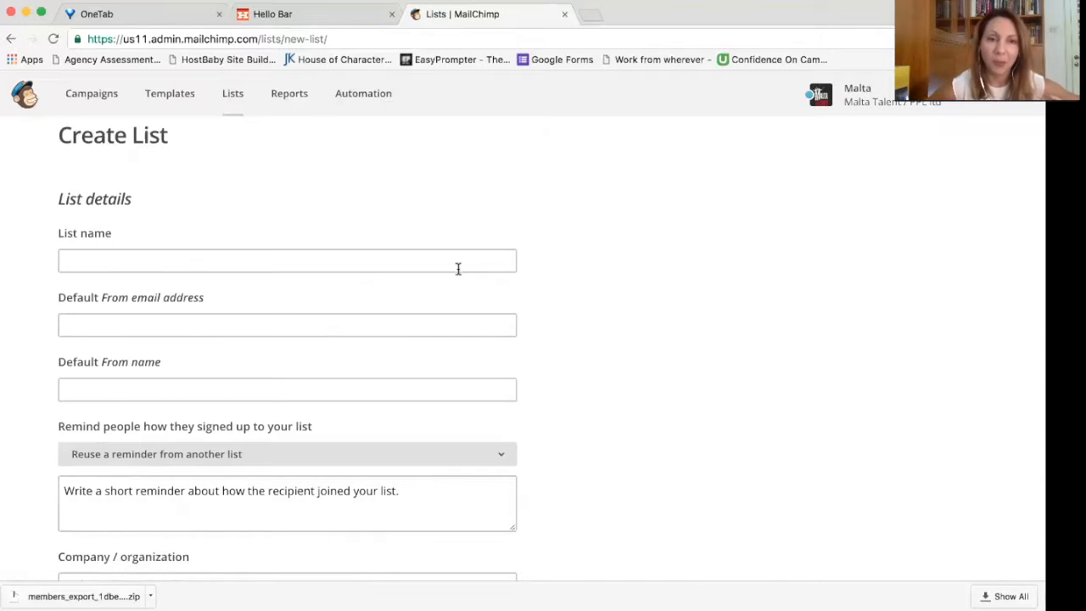
click(458, 261)
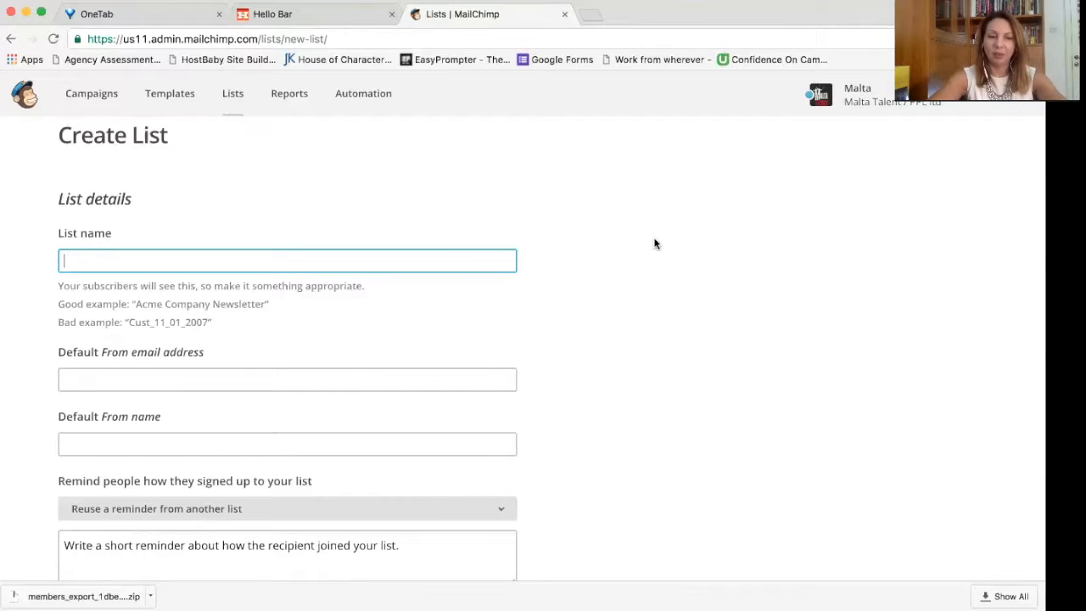
Step: Name the list 'Content For Profit Online Course' using the autocomplete suggestion
text(Content )
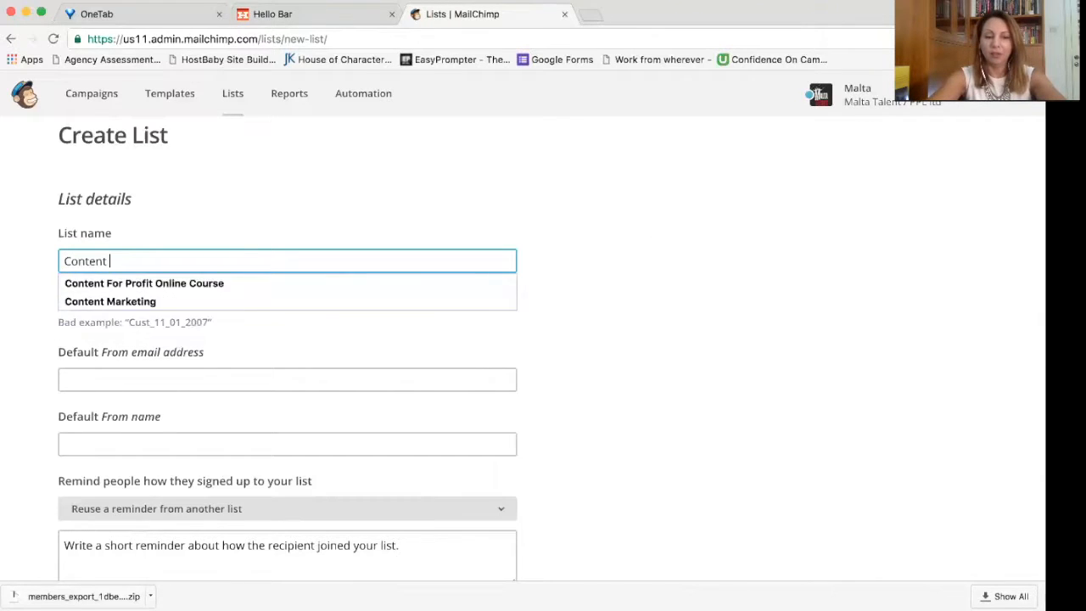
text(for Profit)
key(Down)
key(Return)
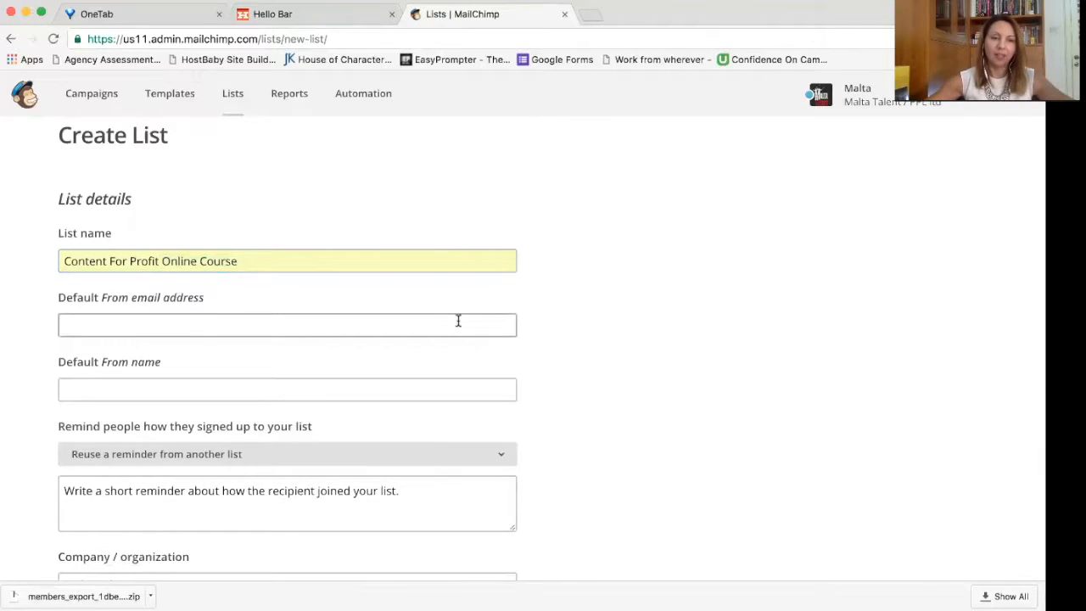
Step: Fill the default sender email from the saved autofill address
click(458, 322)
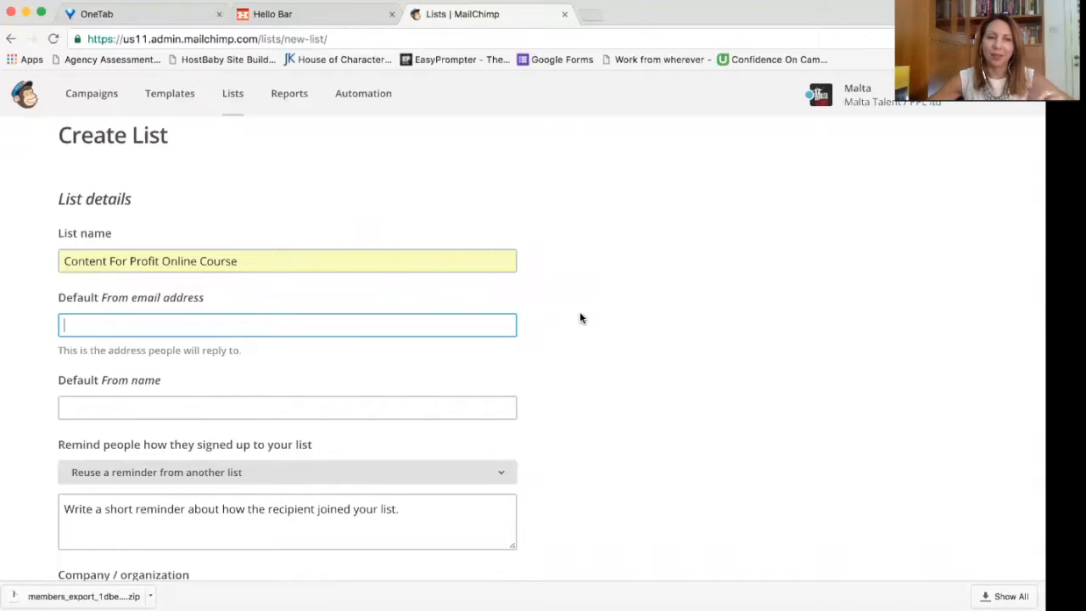
click(424, 323)
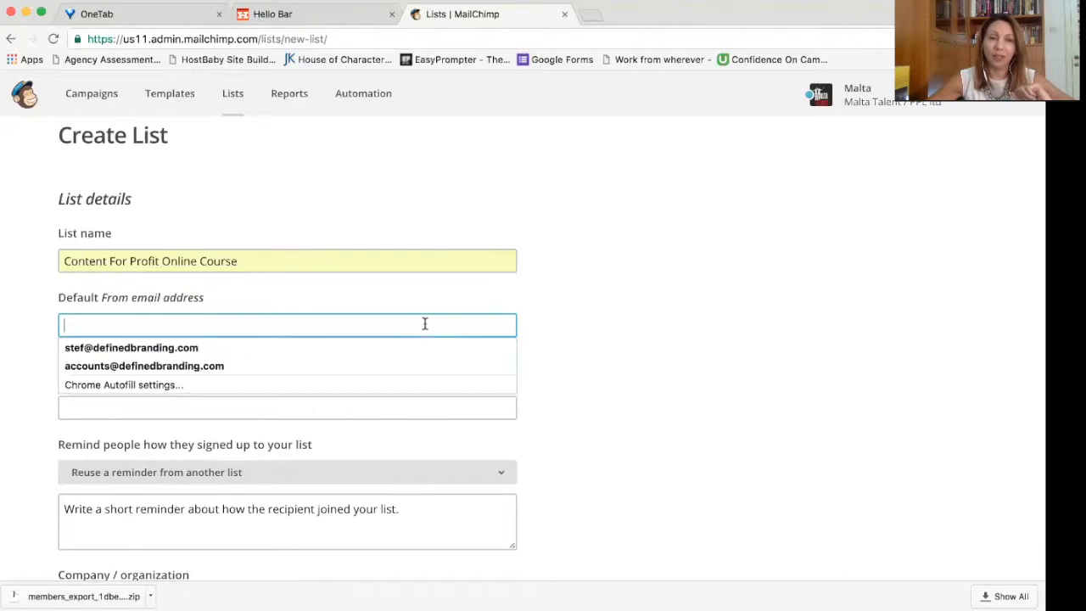
click(597, 297)
click(499, 323)
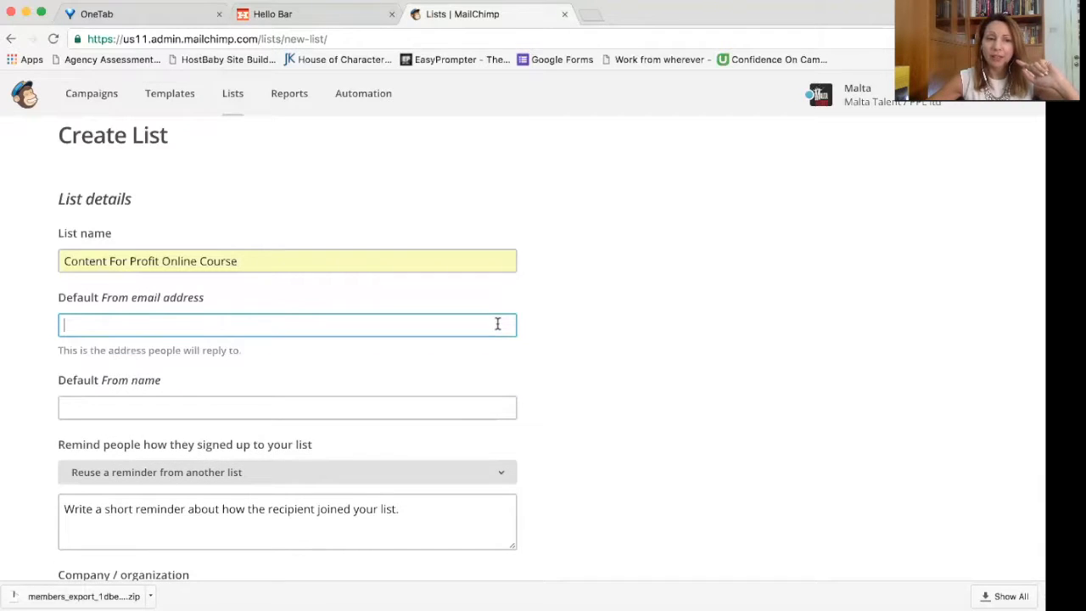
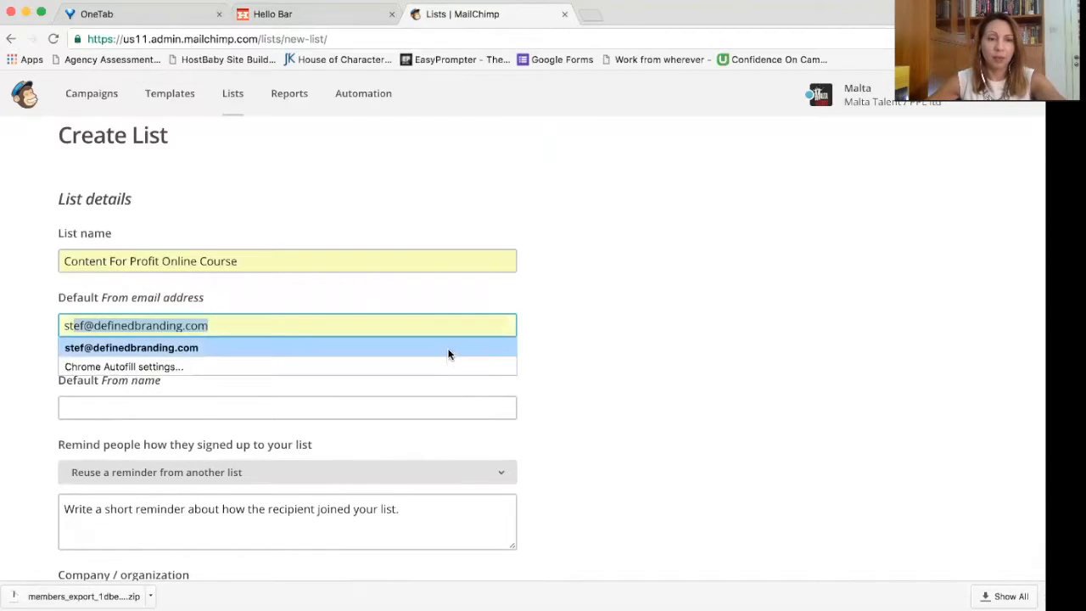
click(447, 348)
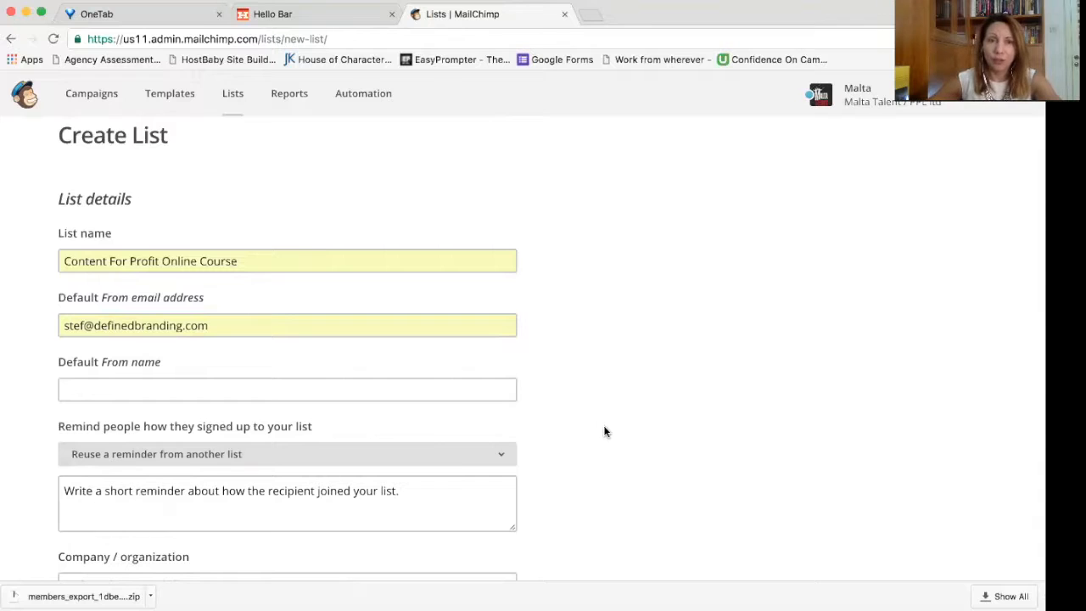
Step: Enter the default from name as '[CFP]' followed by the sender's full name
click(227, 388)
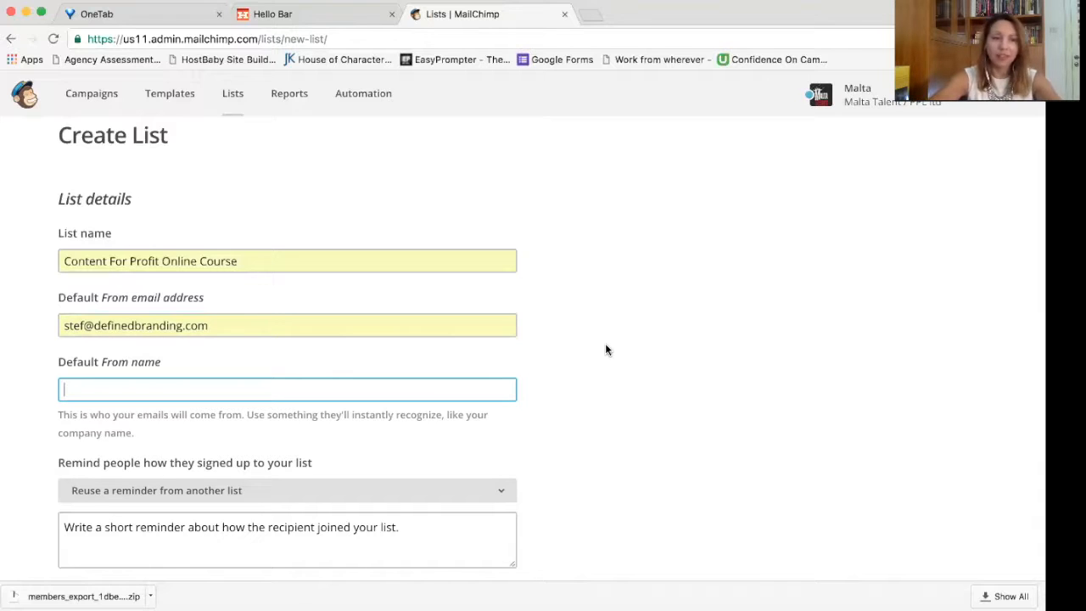
text([])
text(CFP)
key(Right)
text(Stephanie Fiteni)
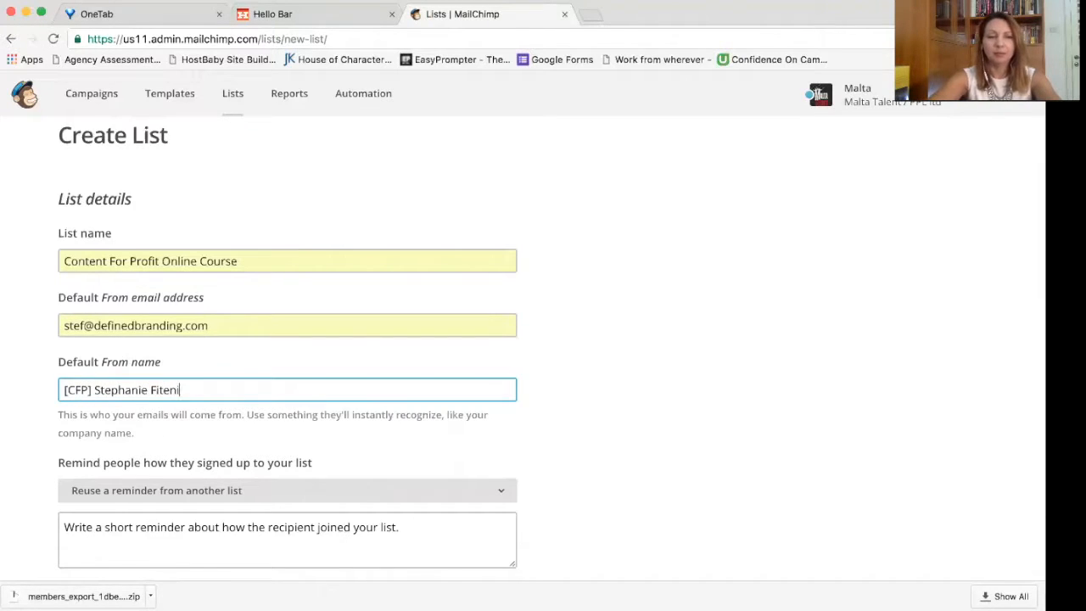
scroll(634, 421, down, 3)
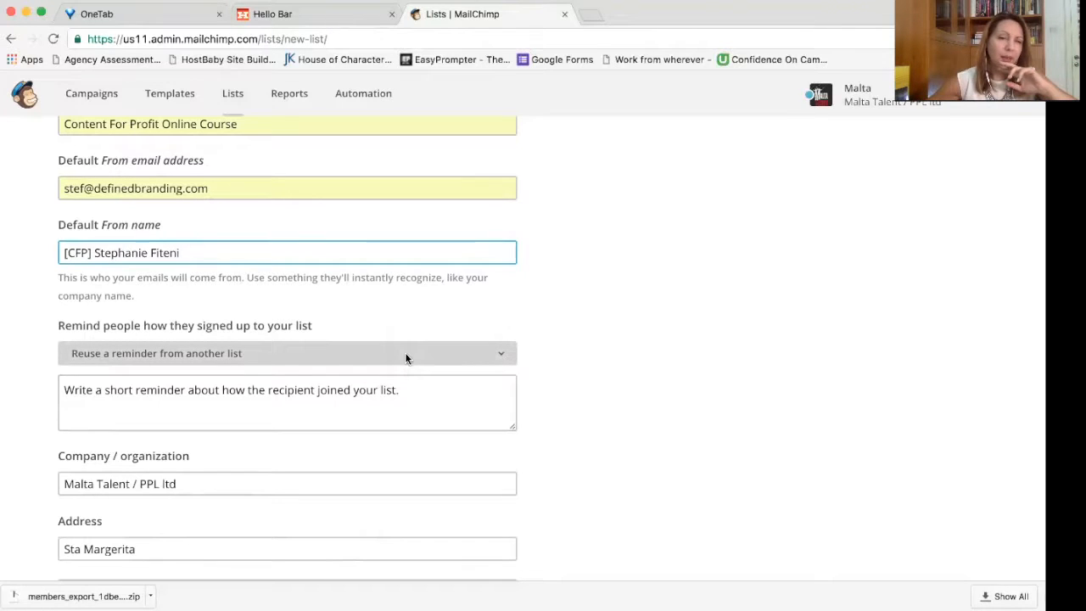
Step: Set the signup reminder to 'Thank you for registering. We will be sending you regular email updates.'
click(409, 392)
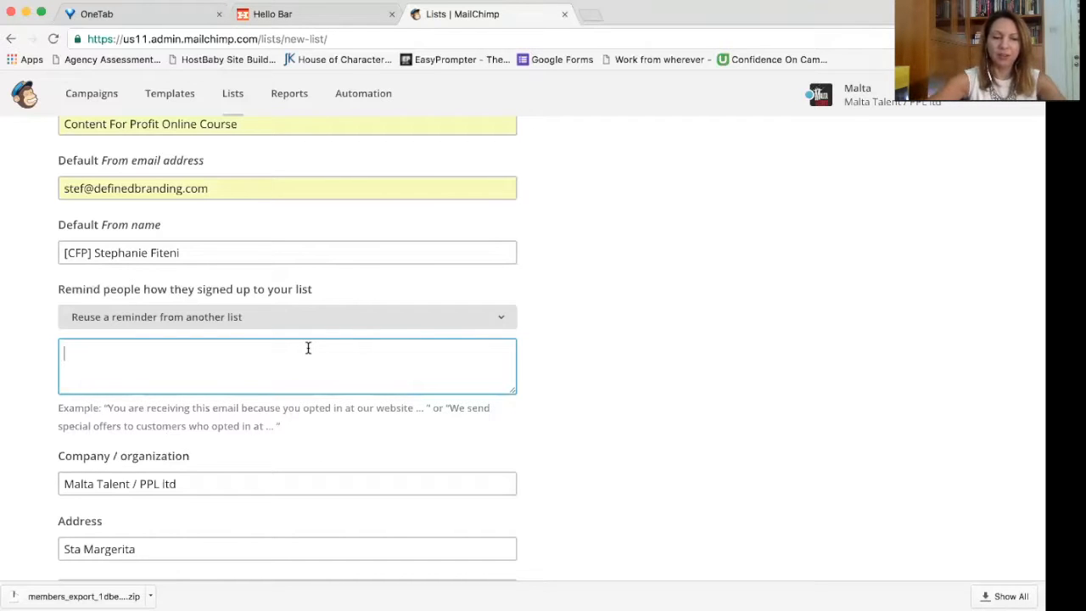
text(You)
key(BackSpace)
key(BackSpace)
key(BackSpace)
text(Thank you for registering)
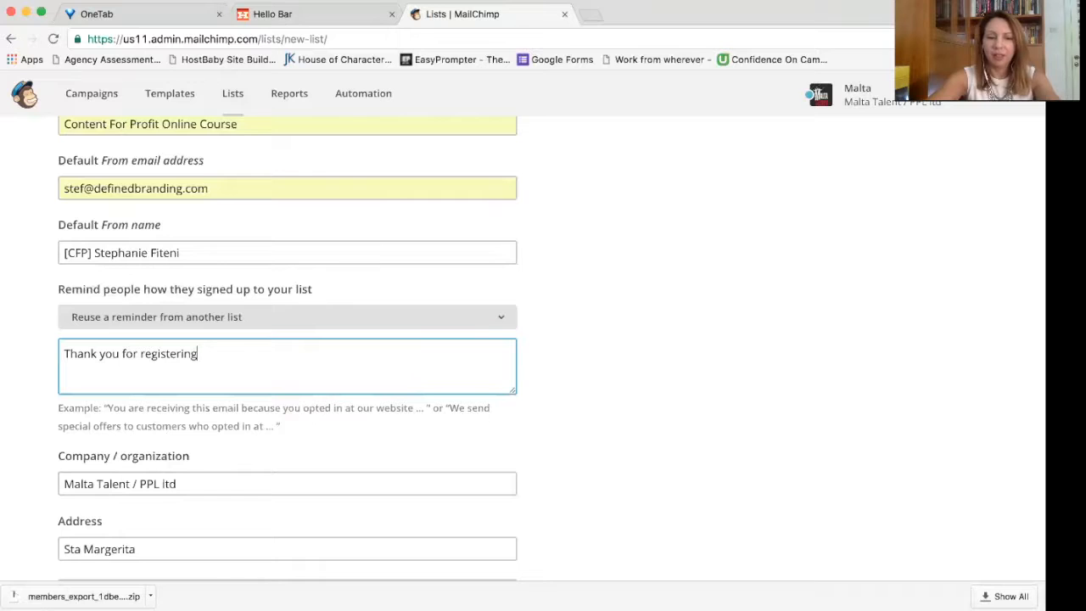
text( an)
key(BackSpace)
key(BackSpace)
key(BackSpace)
text(. We will )
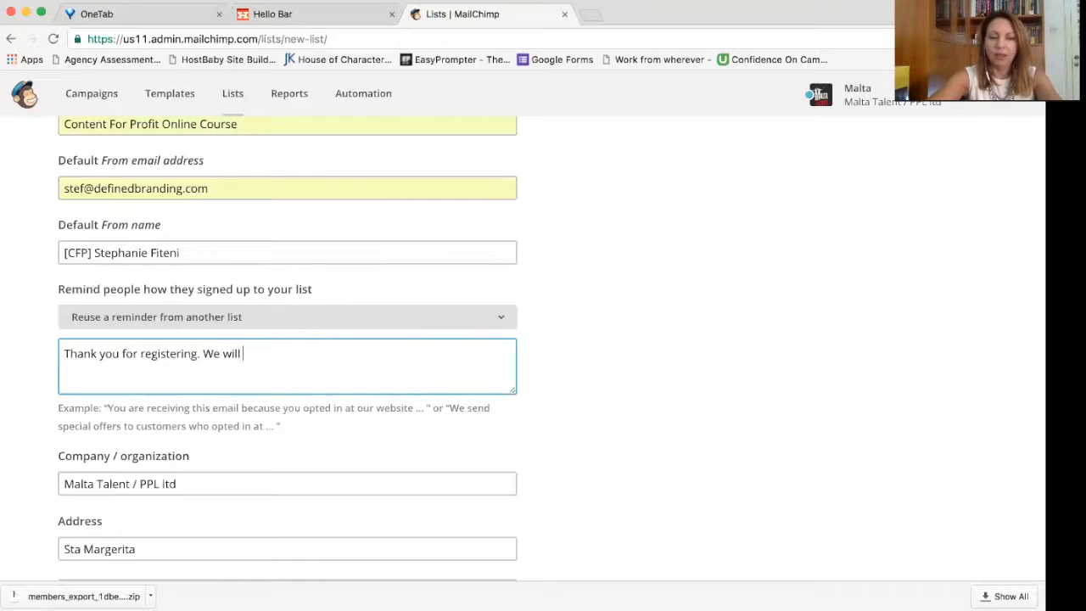
text(be sending you )
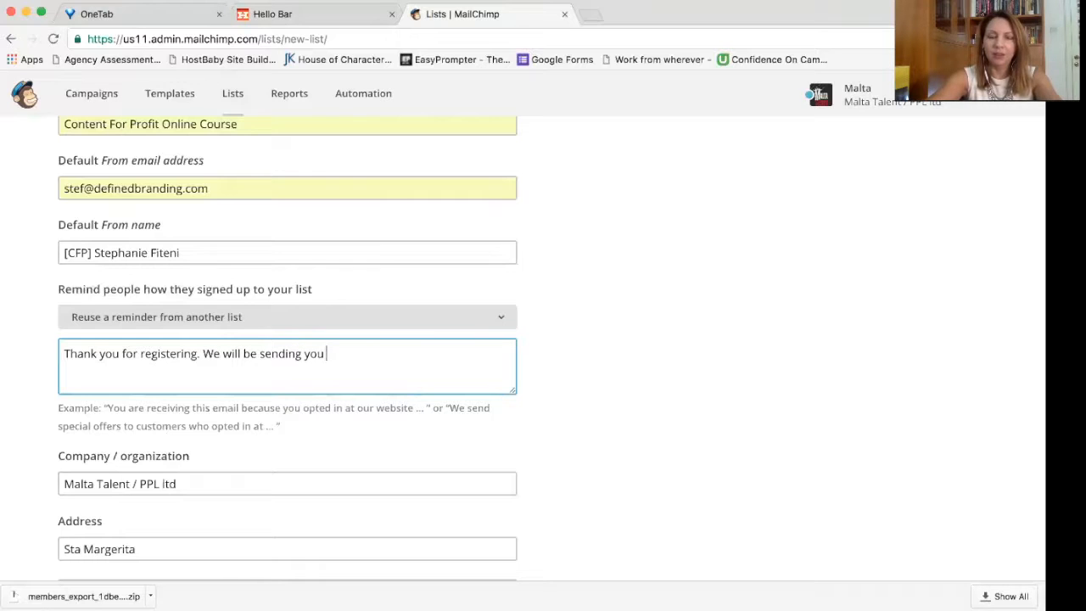
text(regular)
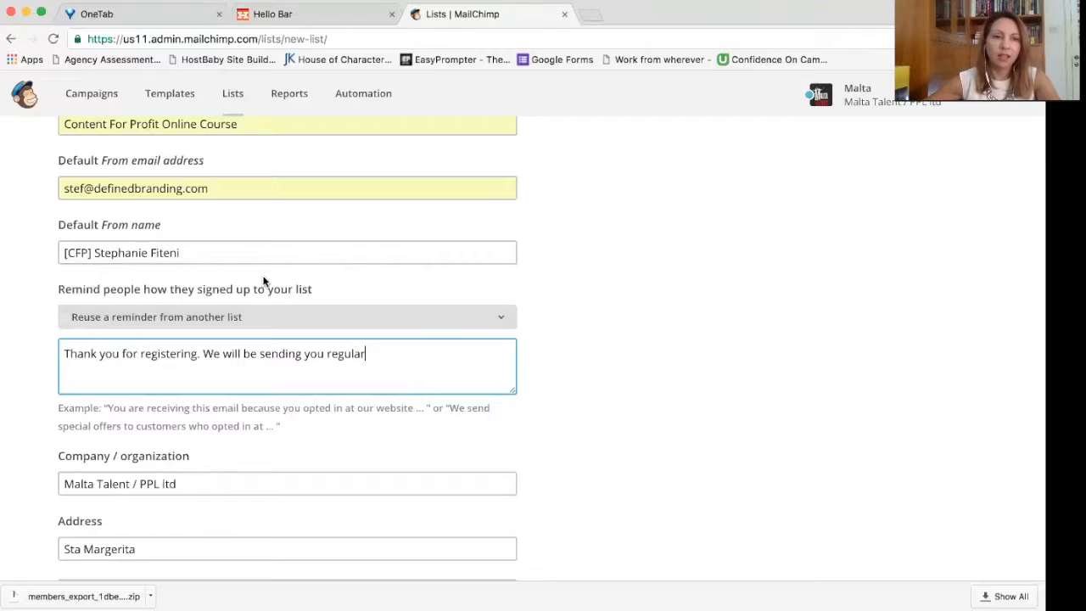
text( email )
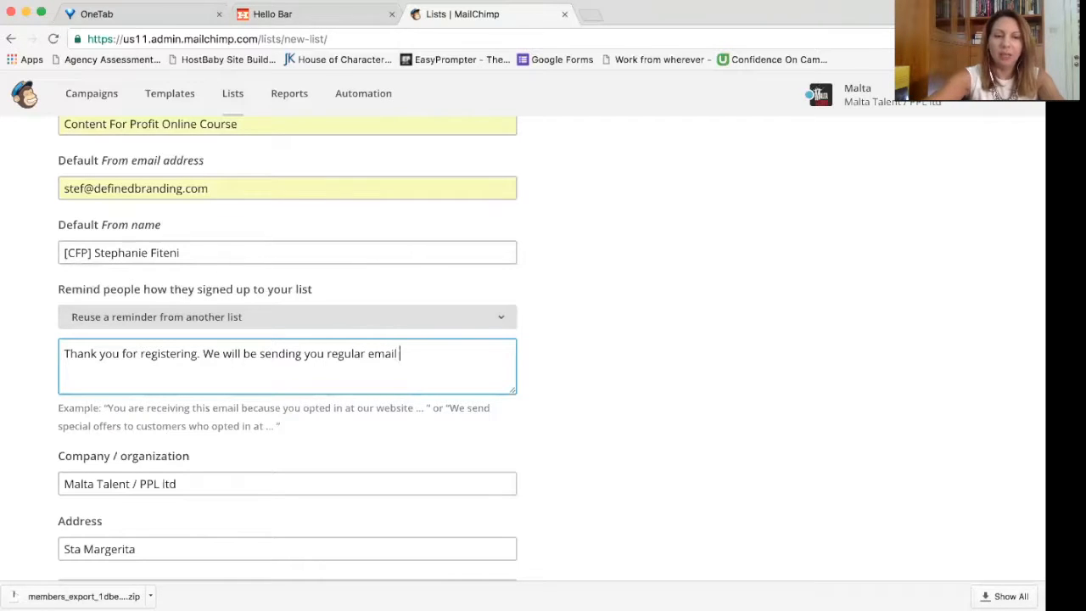
text(notifications.)
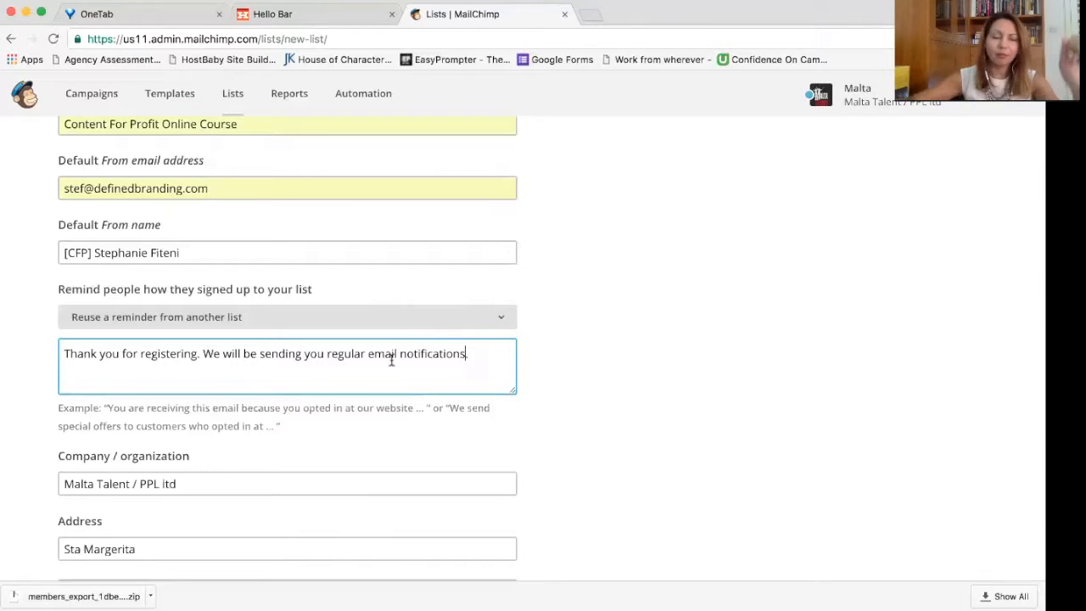
scroll(407, 352, down, 1)
double_click(425, 346)
text(updates)
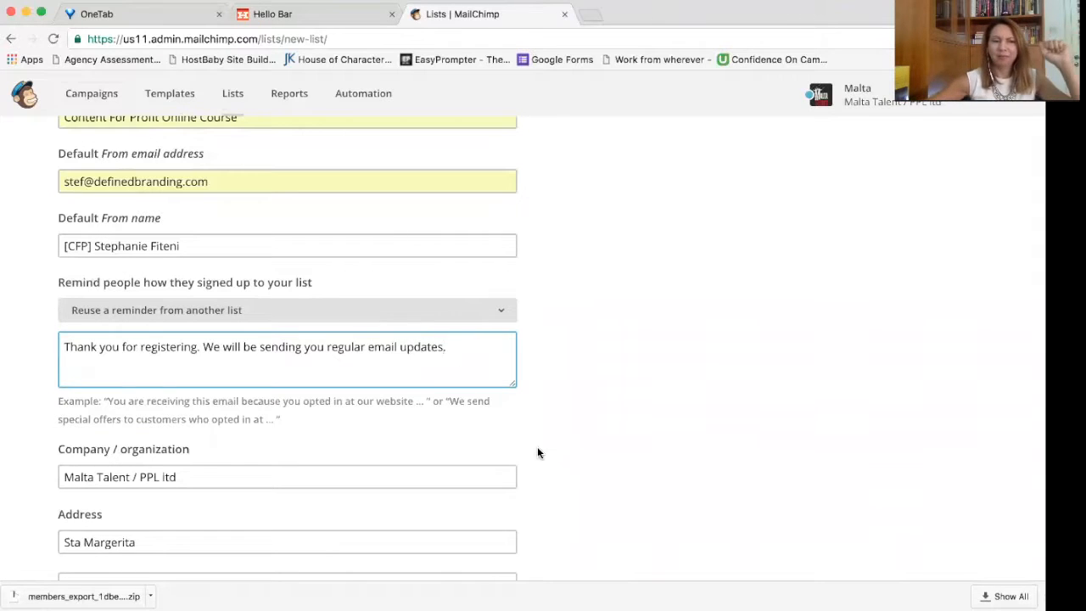
click(537, 448)
Step: Replace the company / organization name with 'CFP'
click(320, 445)
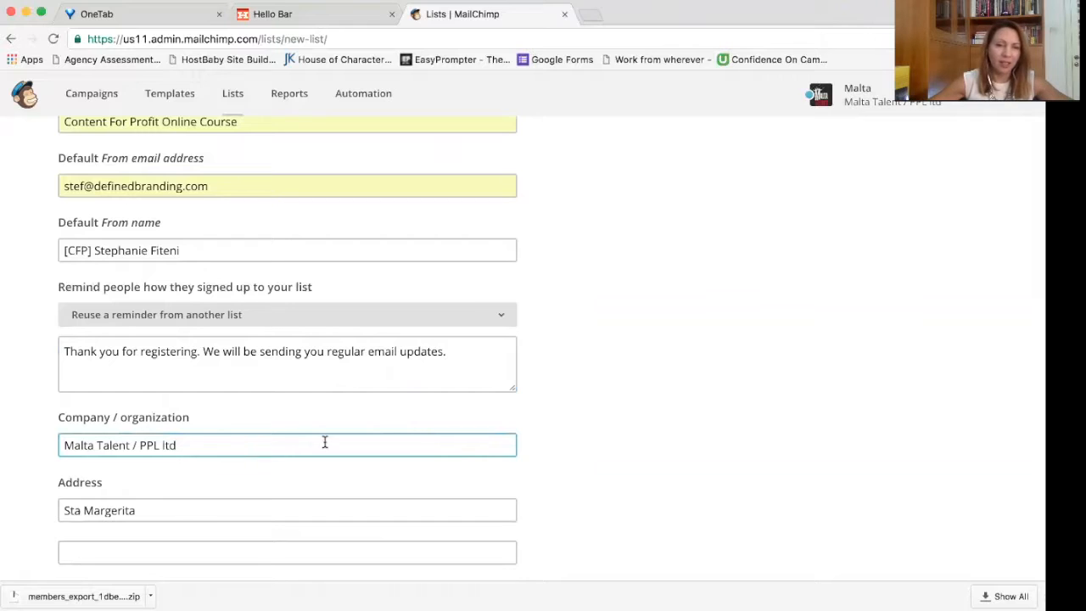
drag(325, 442, 17, 444)
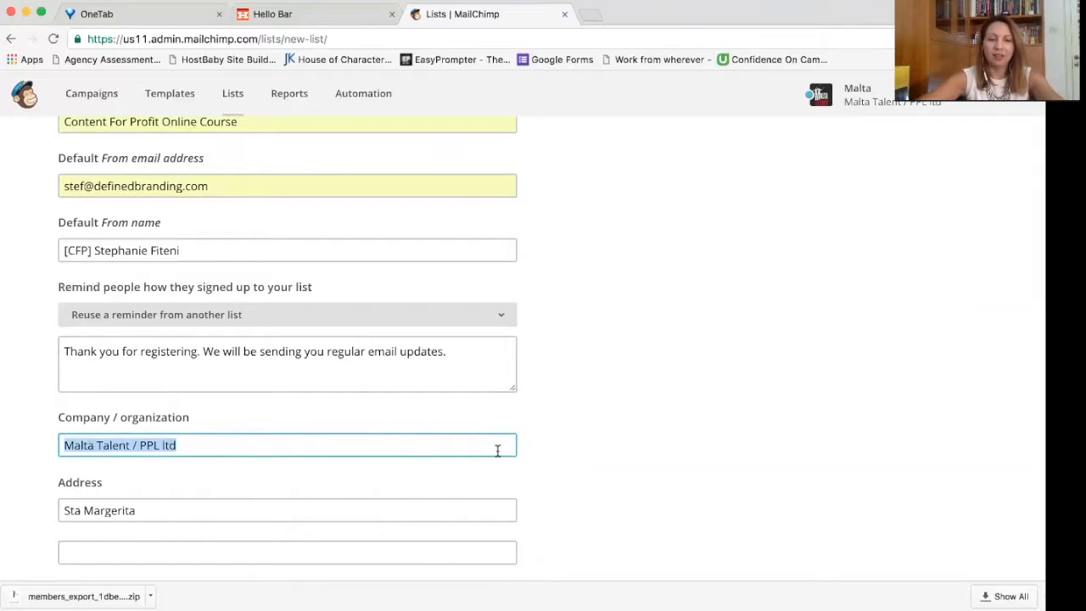
text(CFP)
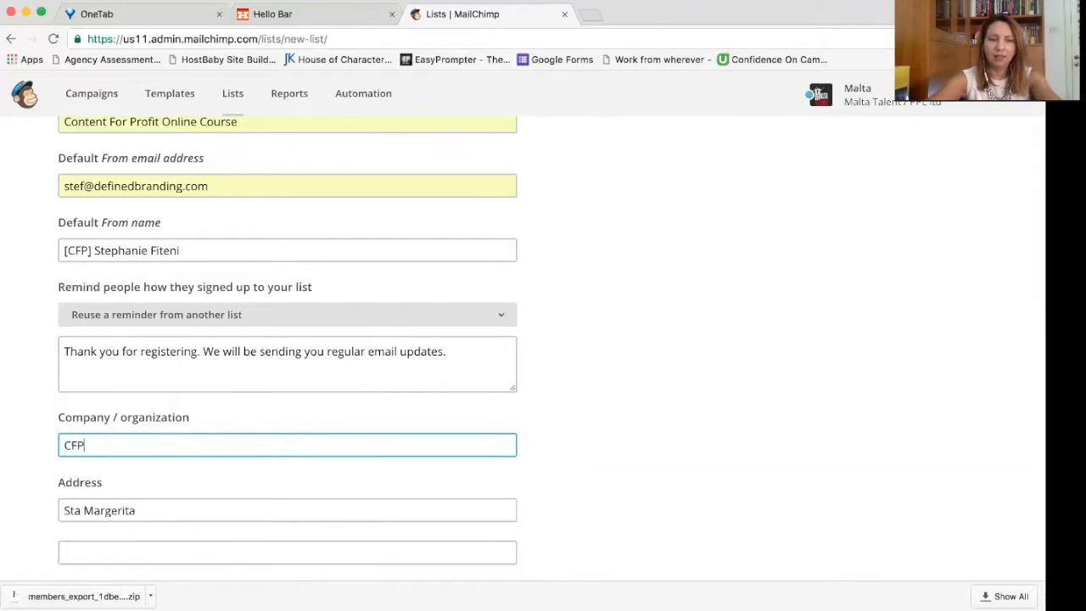
click(597, 467)
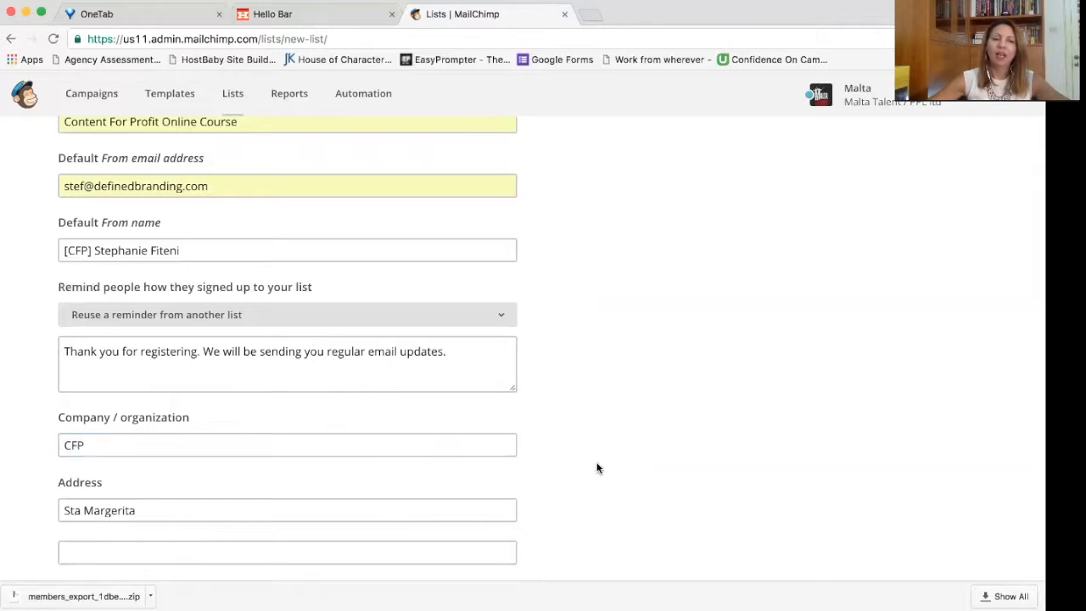
Step: Turn on the daily subscribe/unsubscribe summary notification
scroll(596, 467, down, 2)
scroll(596, 467, down, 10)
scroll(597, 467, up, 4)
scroll(596, 468, up, 10)
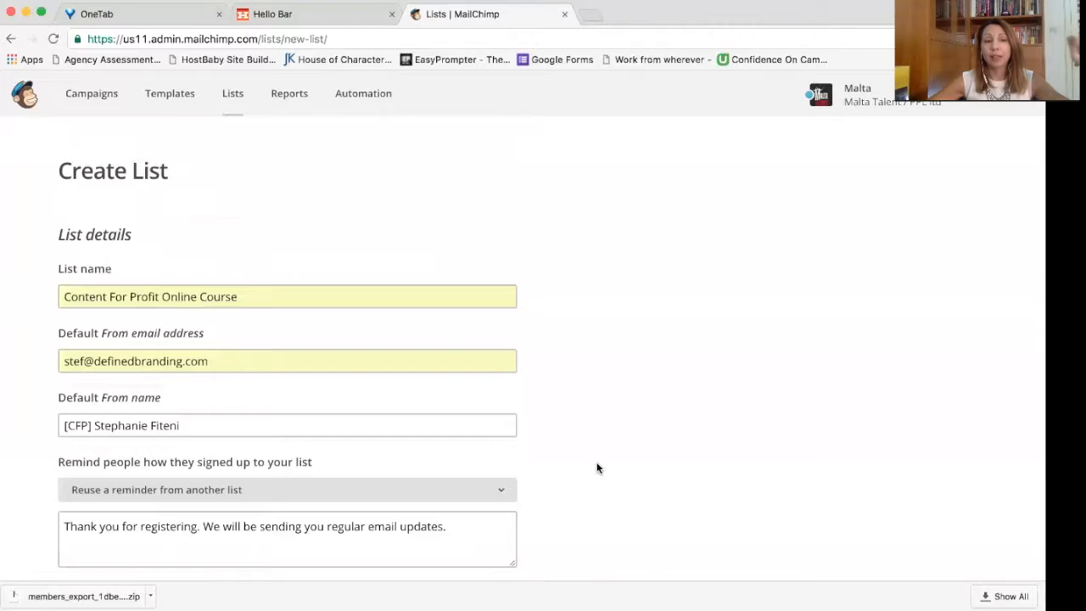
scroll(597, 468, down, 12)
scroll(597, 468, down, 3)
scroll(596, 468, up, 3)
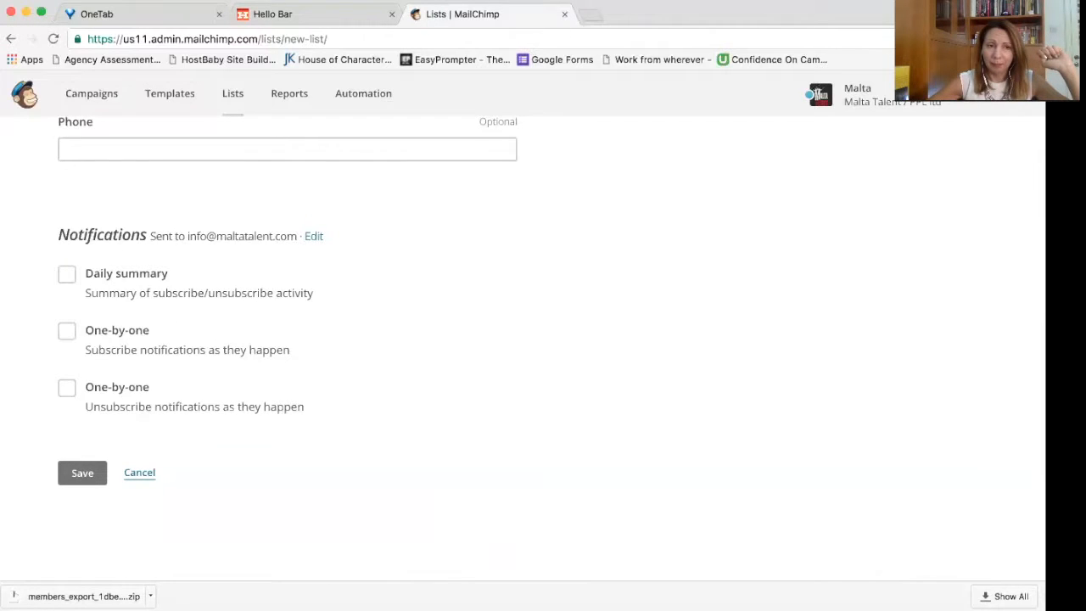
scroll(319, 552, up, 5)
scroll(319, 552, down, 3)
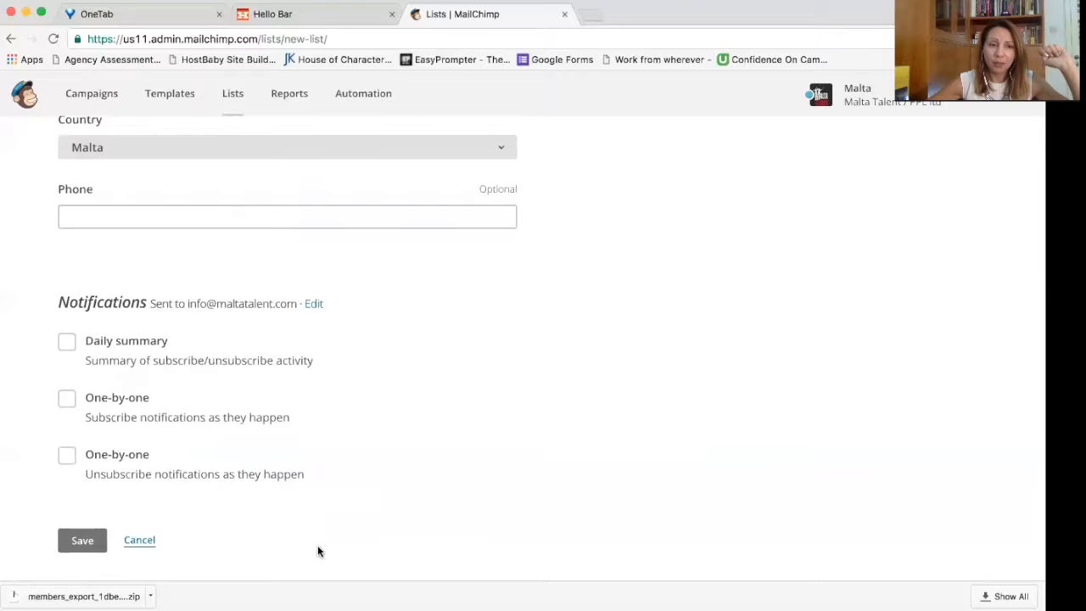
scroll(317, 552, down, 2)
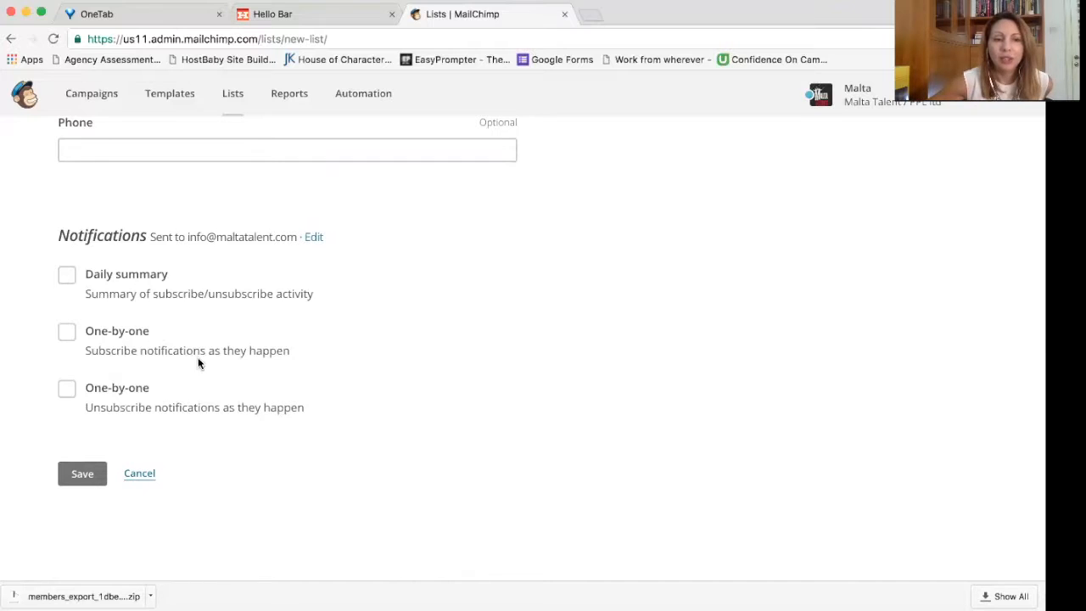
click(67, 276)
Step: Enable one-by-one unsubscribe notifications and save the new list
scroll(415, 331, up, 1)
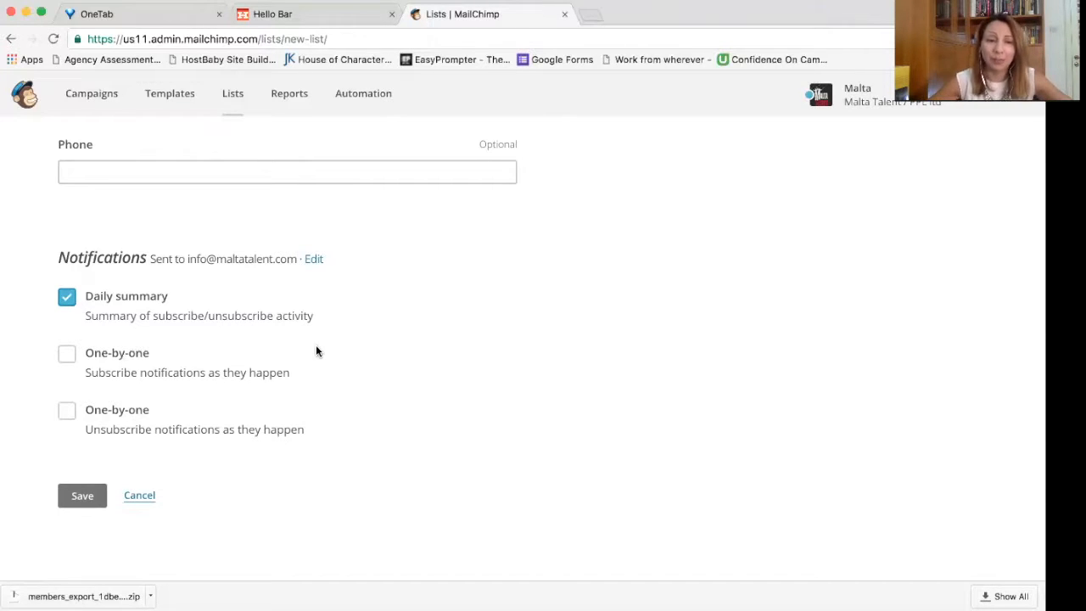
click(82, 497)
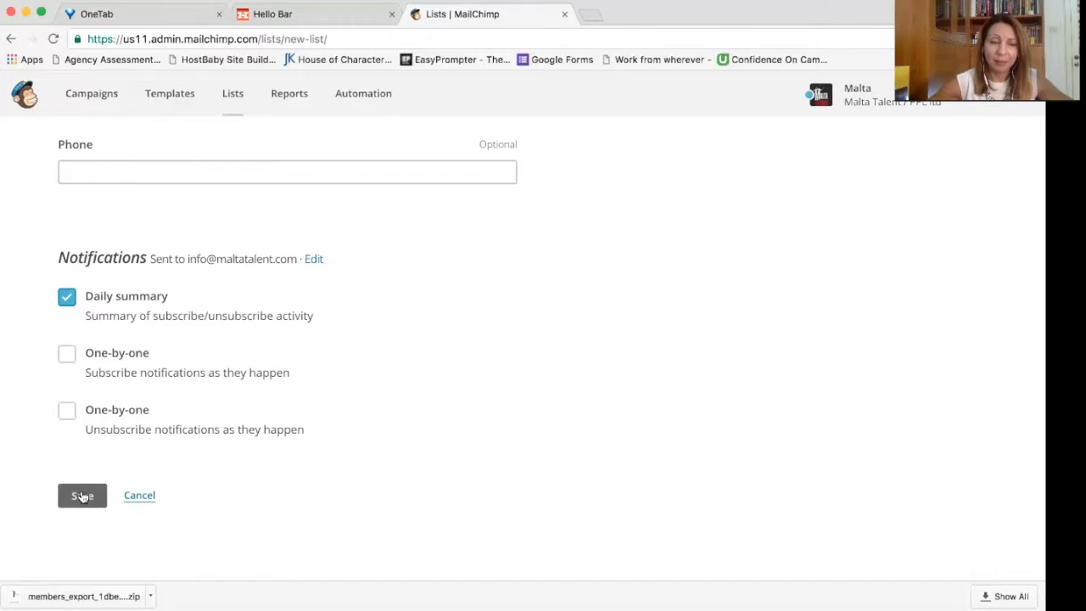
click(67, 410)
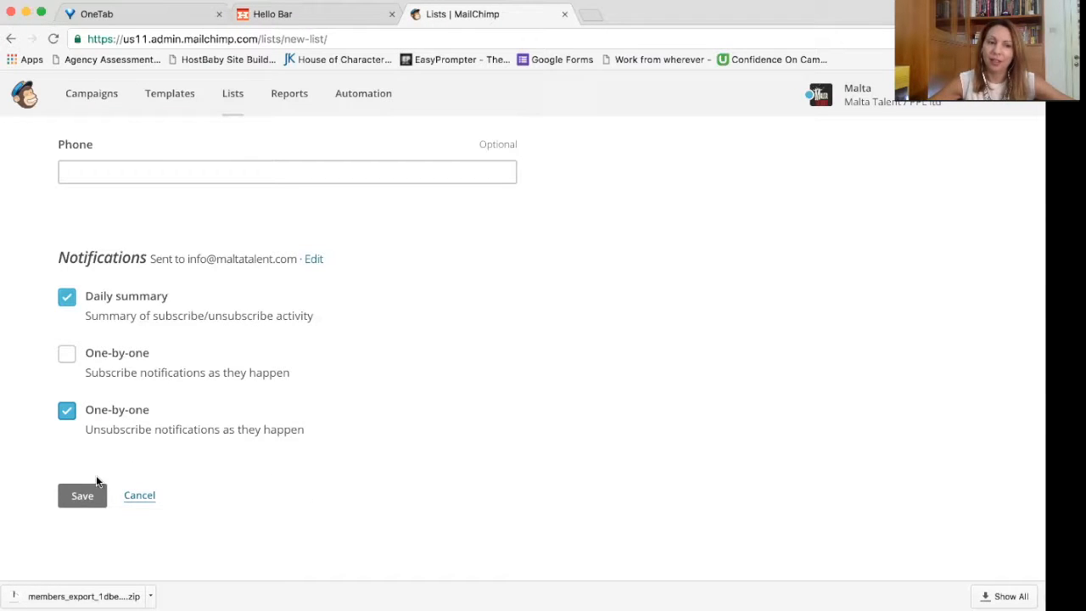
click(84, 501)
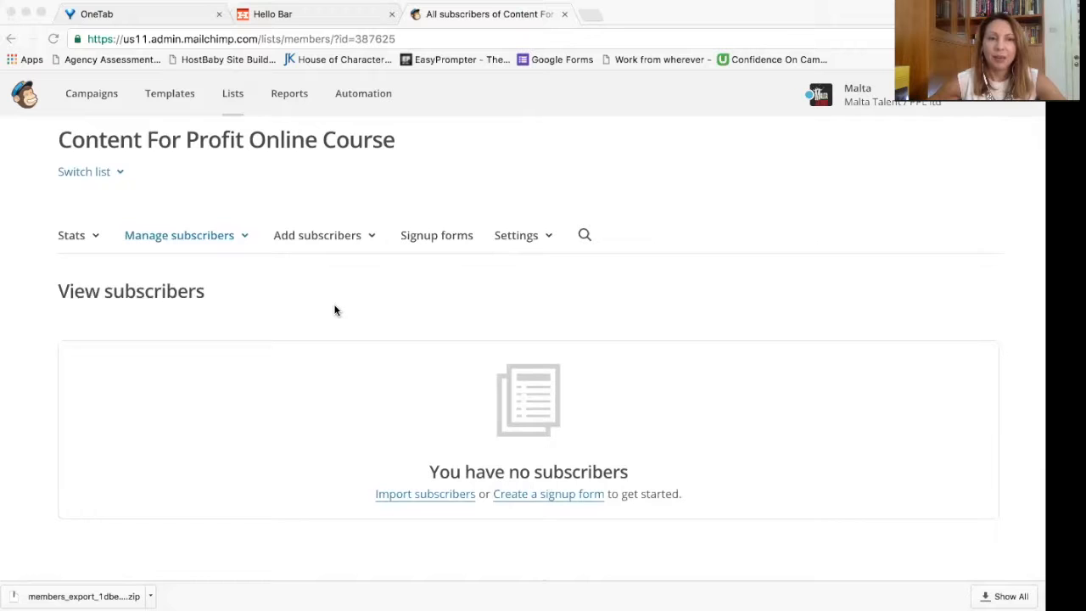
scroll(334, 310, up, 1)
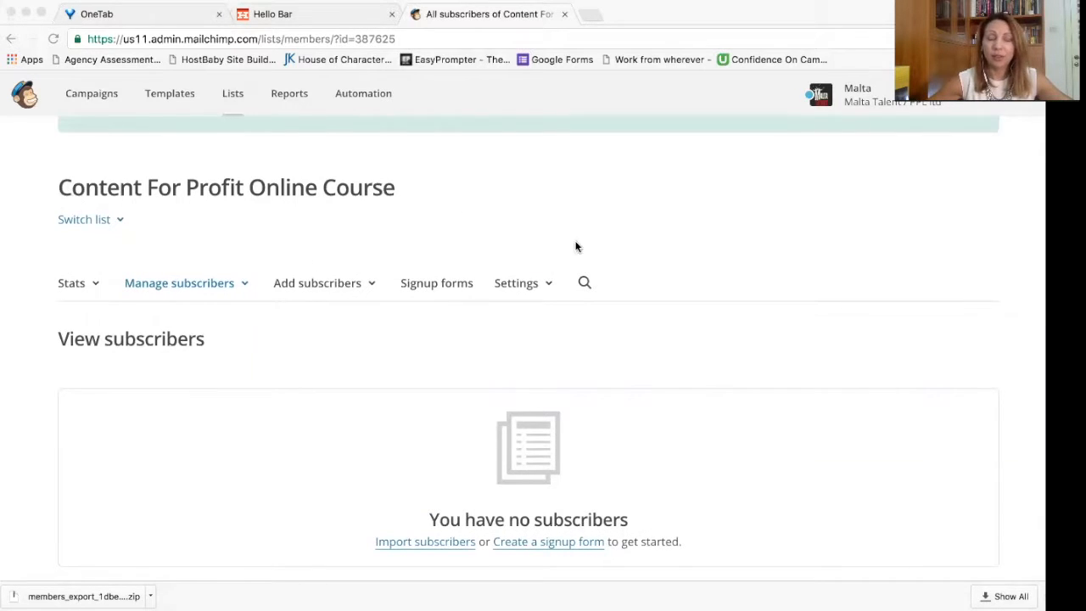
scroll(664, 289, down, 2)
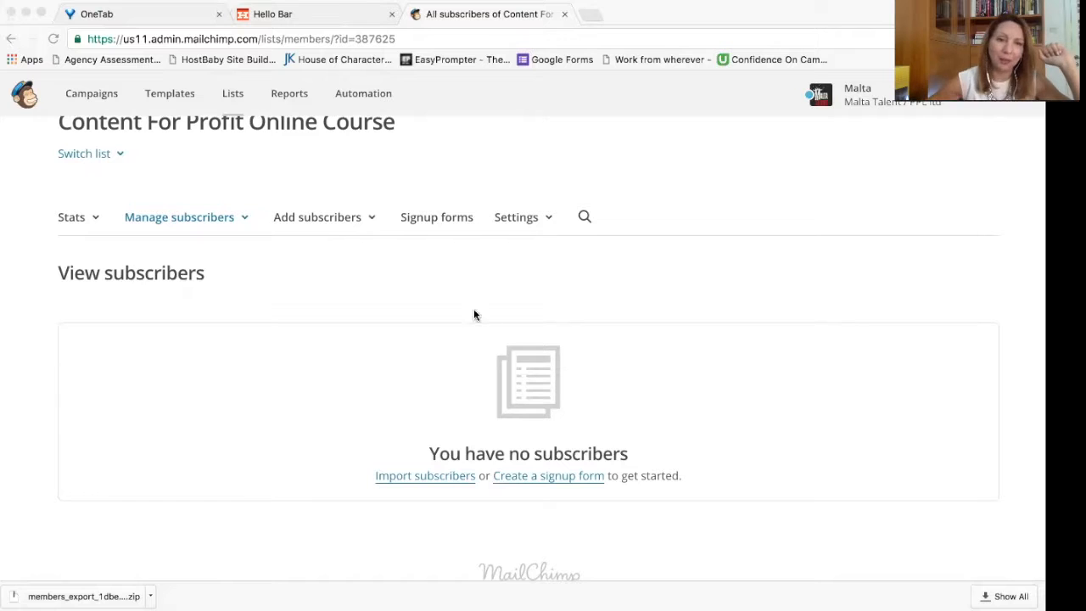
Step: Choose Add a subscriber from the Add subscribers menu of the Content For Profit Online Course list
click(369, 218)
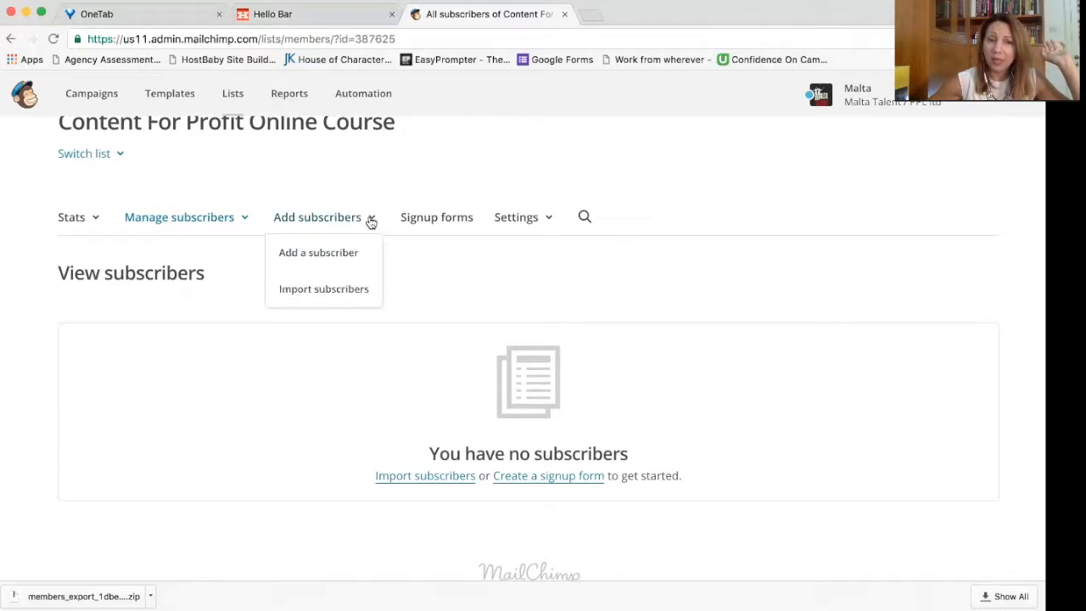
click(370, 264)
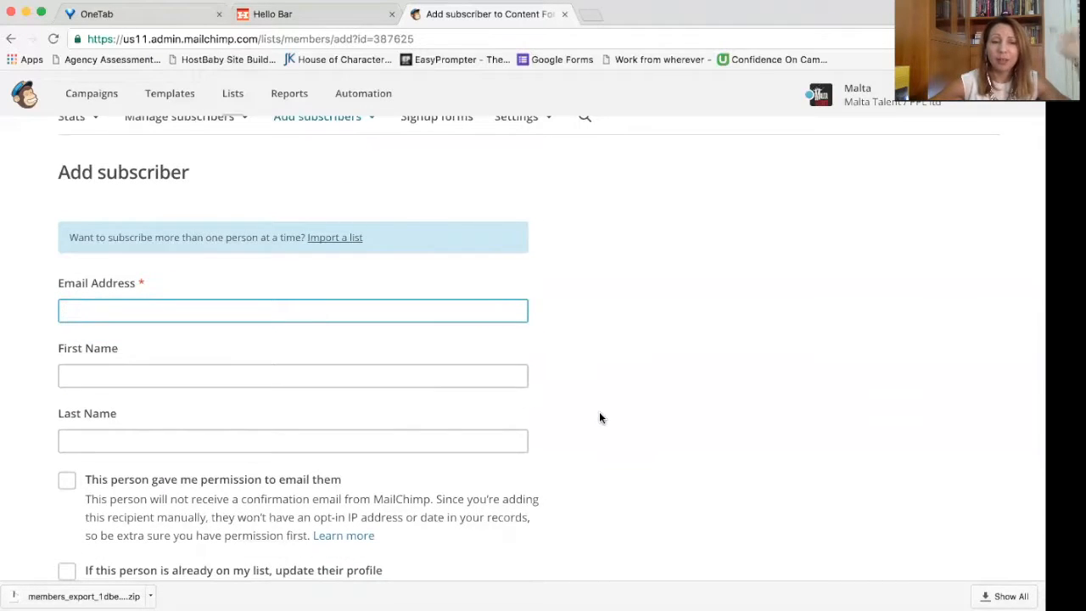
scroll(599, 416, down, 2)
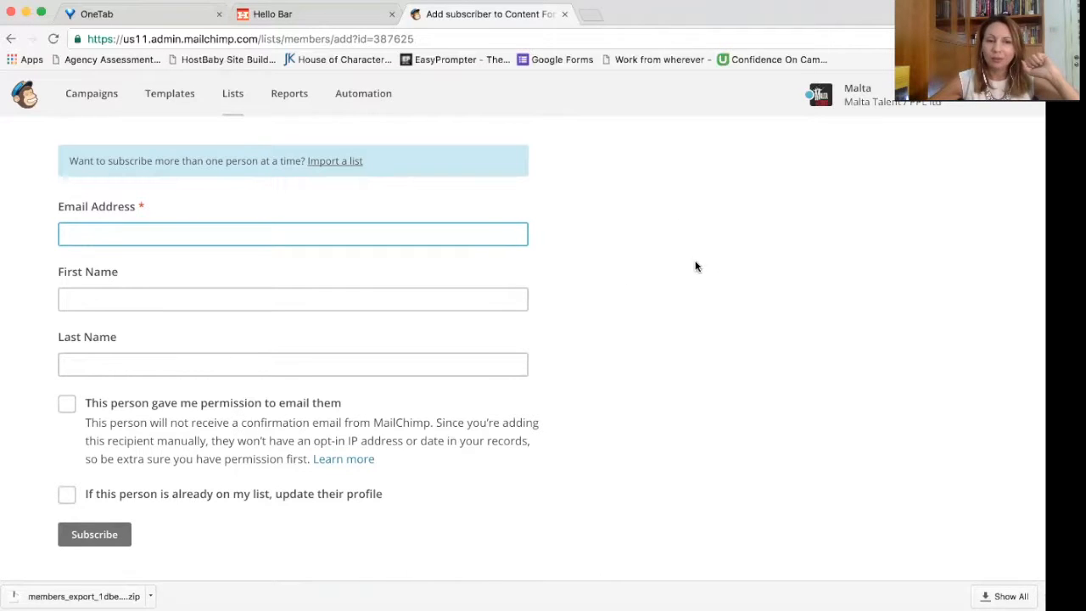
scroll(65, 408, down, 1)
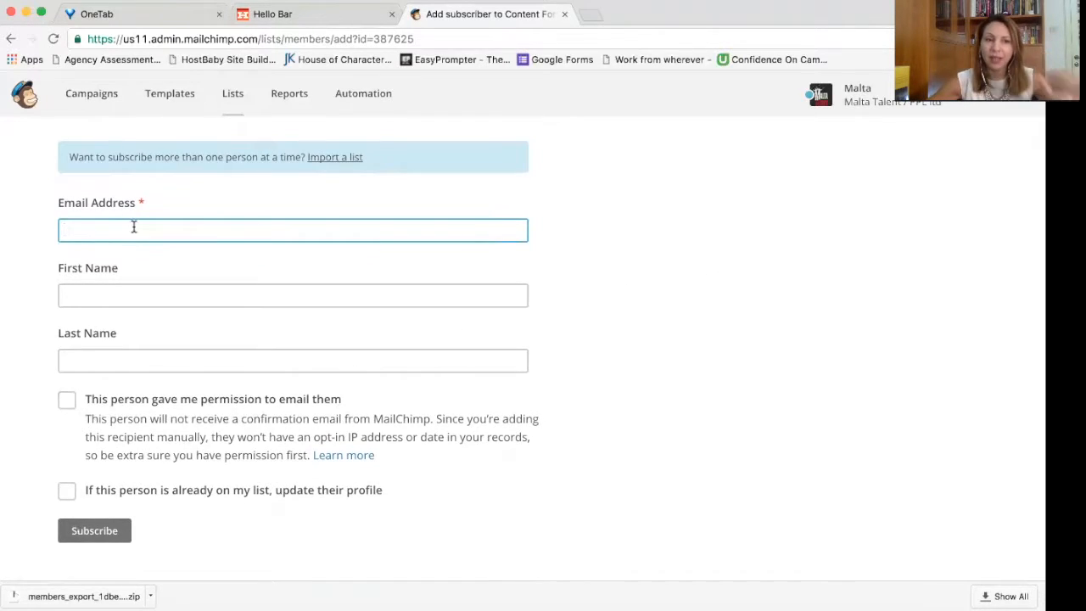
Step: Fill the subscriber's email, first and last name from a saved autofill suggestion
text(Ste)
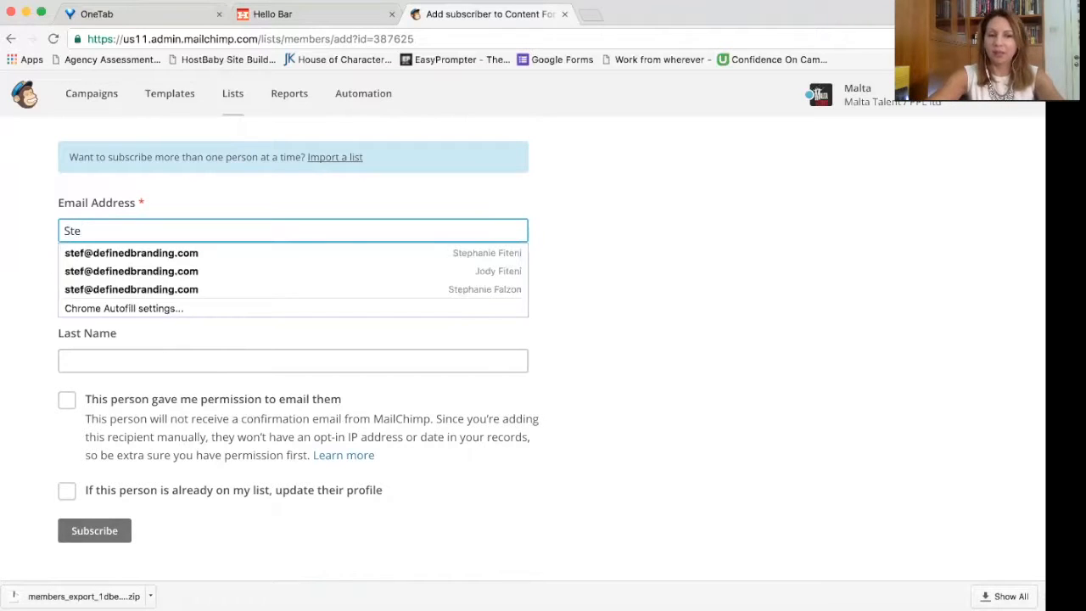
key(Down)
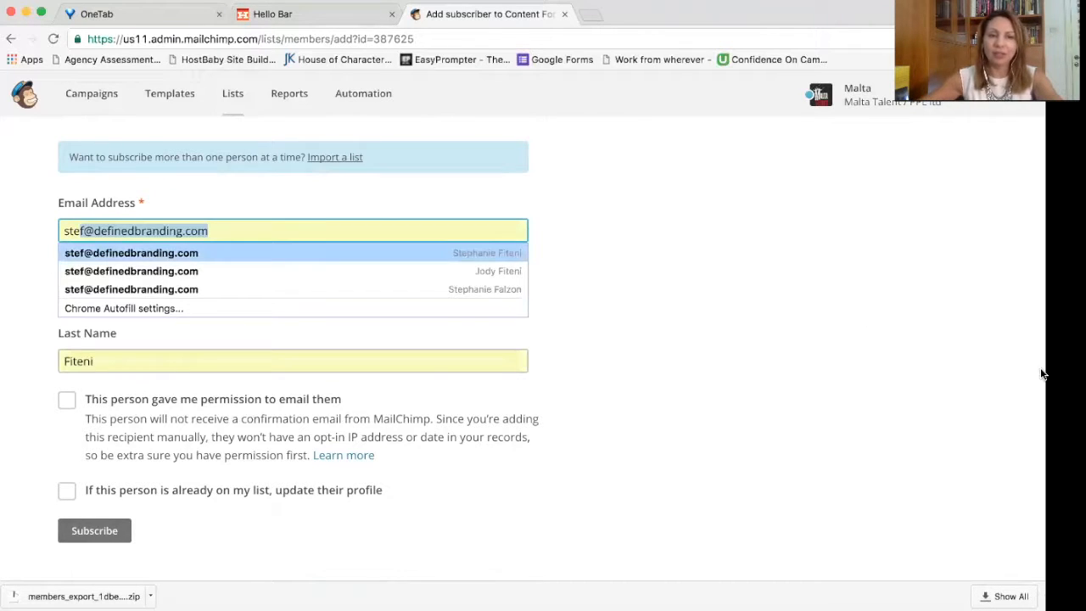
click(784, 363)
click(346, 231)
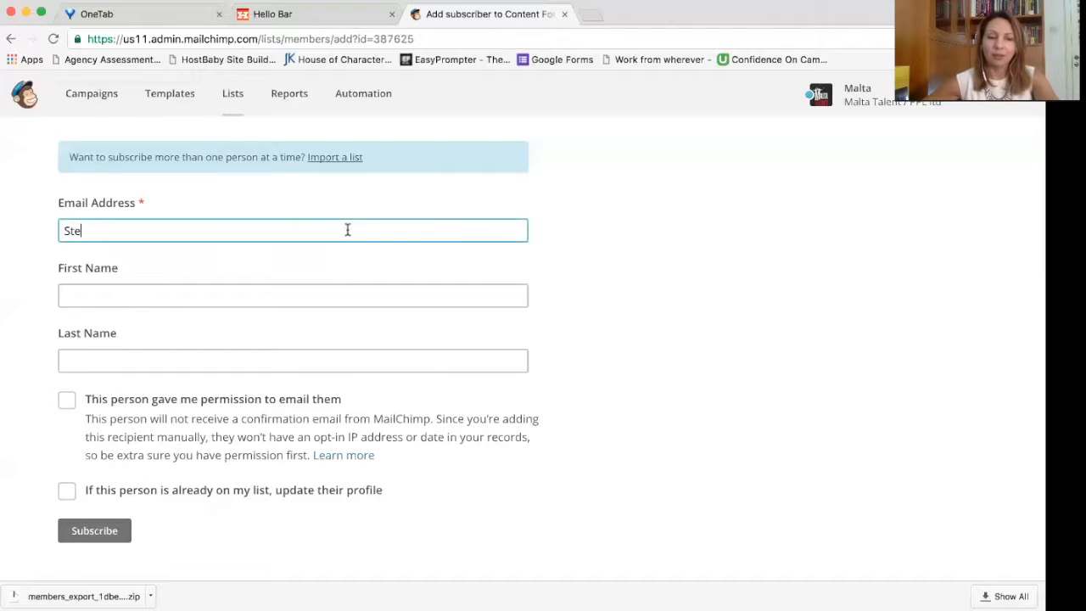
text(f)
click(328, 255)
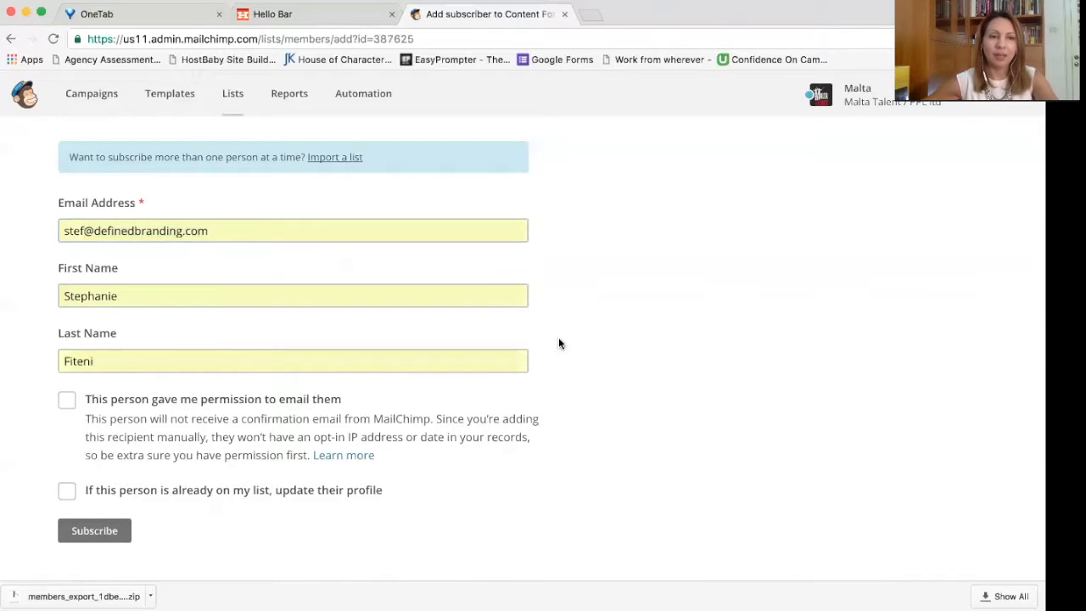
Step: Confirm permission to email this person and subscribe them to the list
click(117, 408)
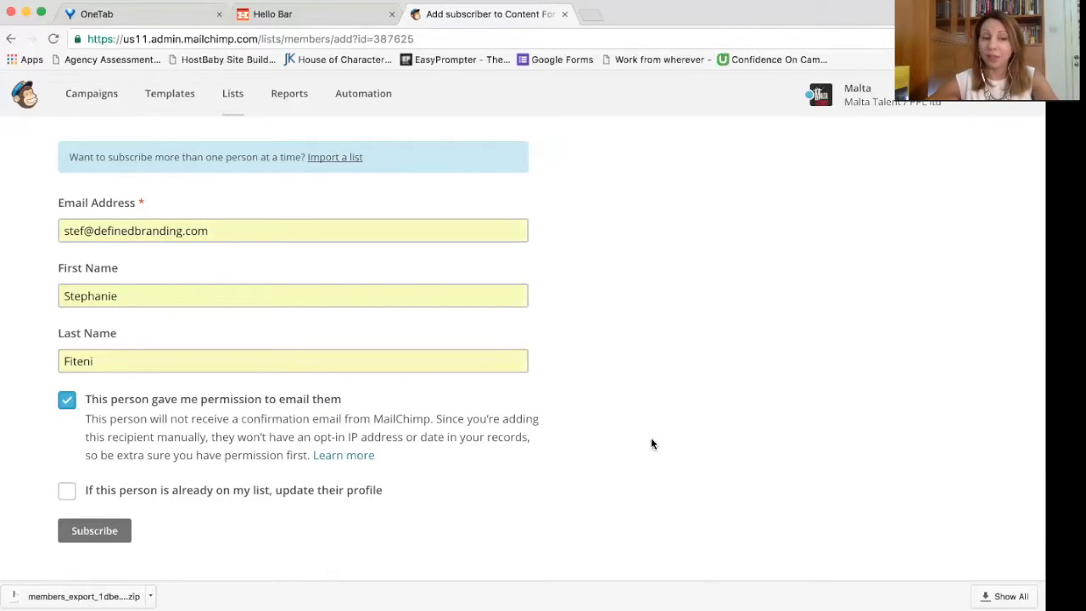
scroll(651, 443, down, 1)
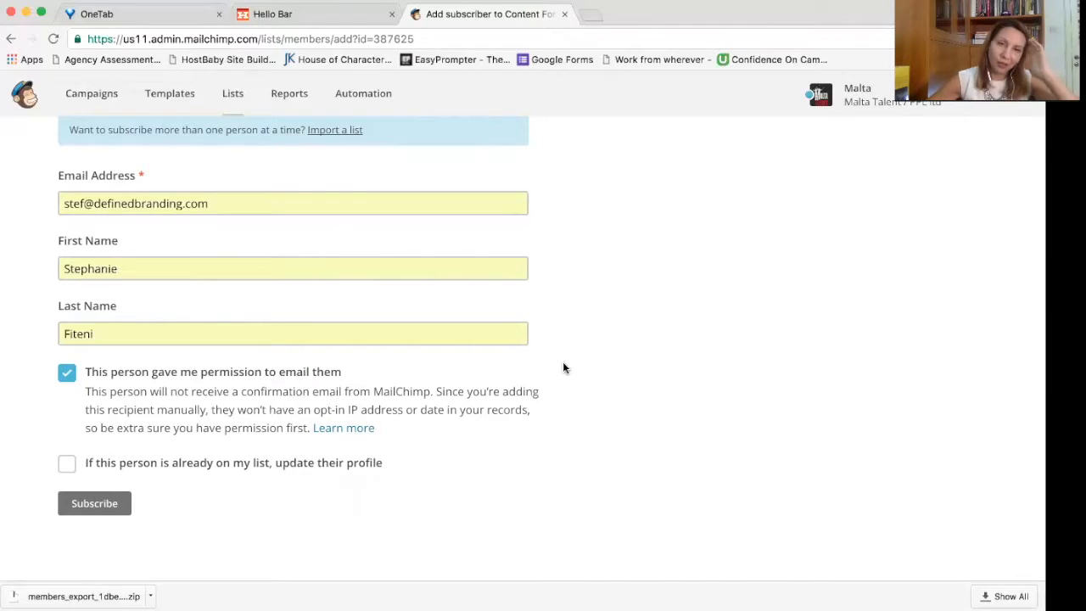
click(114, 511)
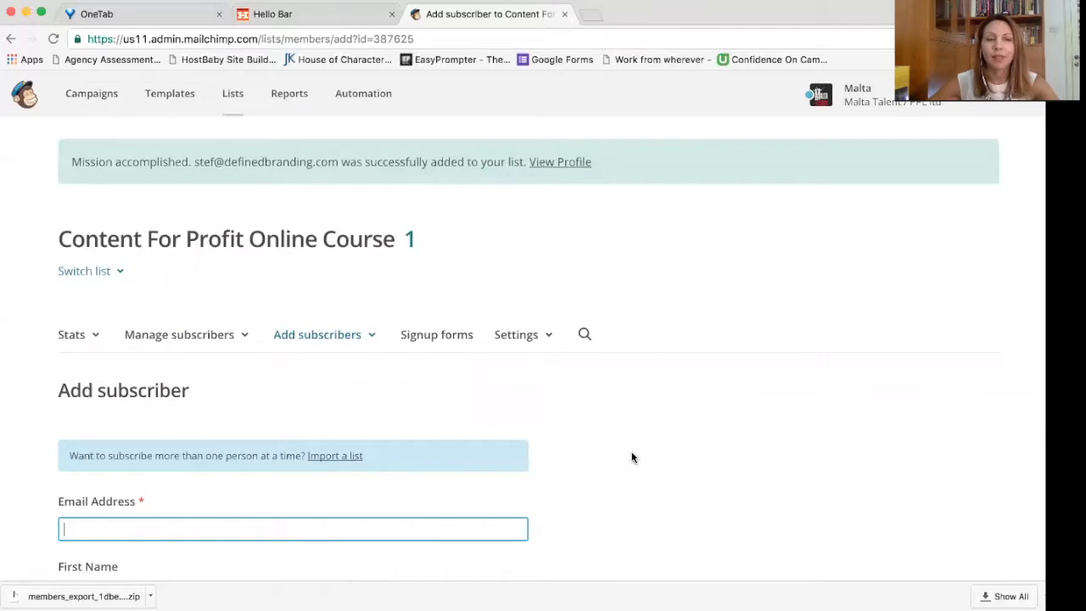
scroll(632, 457, down, 3)
scroll(632, 457, up, 2)
scroll(632, 457, up, 3)
Step: View the list's single subscriber, then reopen Content For Profit Online Course from the Lists overview
click(410, 242)
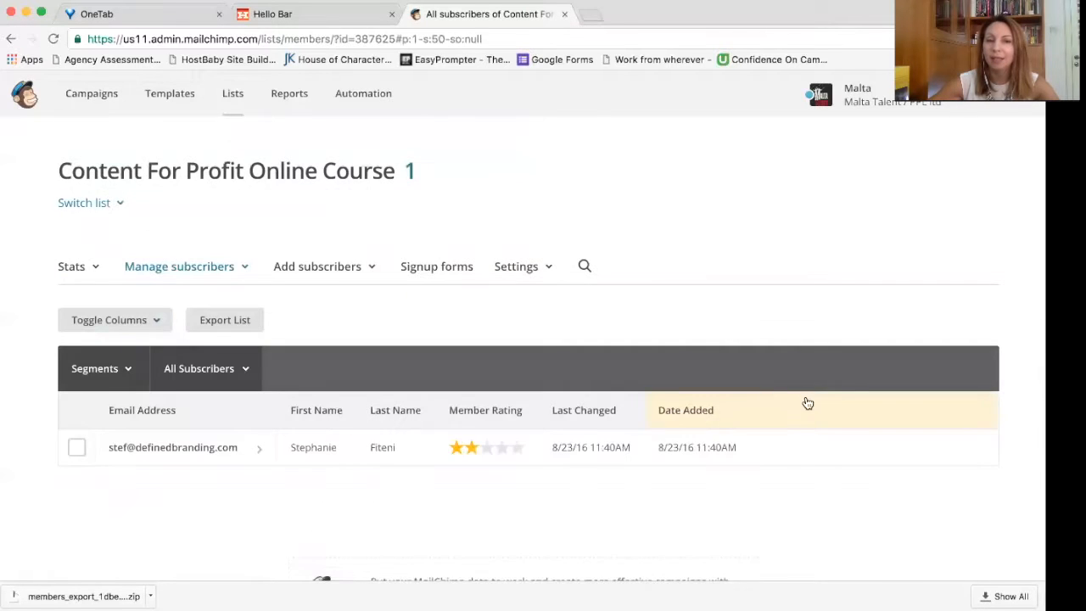
scroll(807, 399, down, 2)
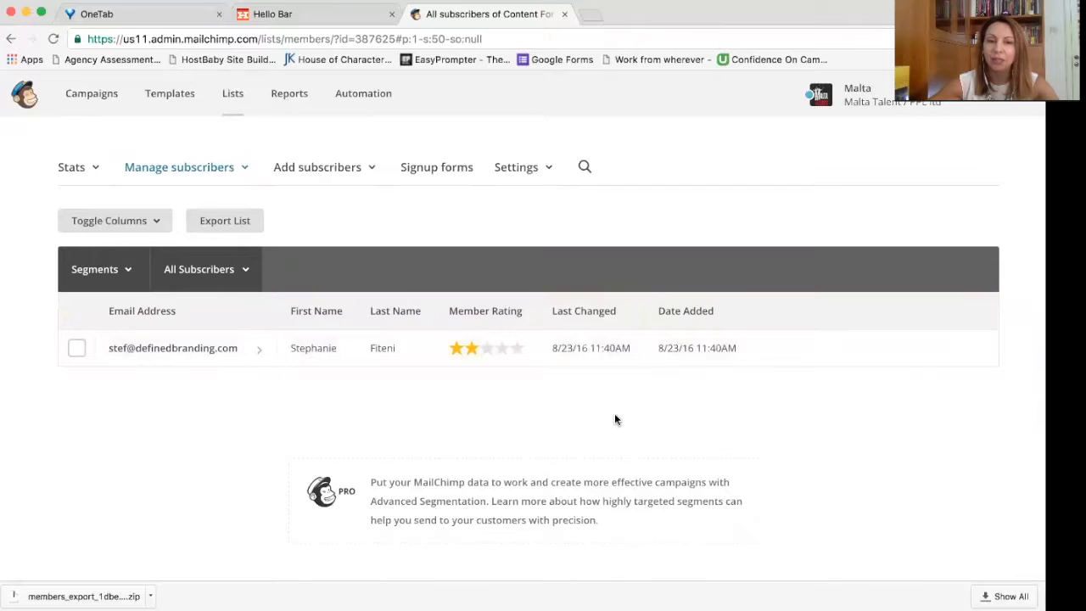
scroll(615, 418, down, 1)
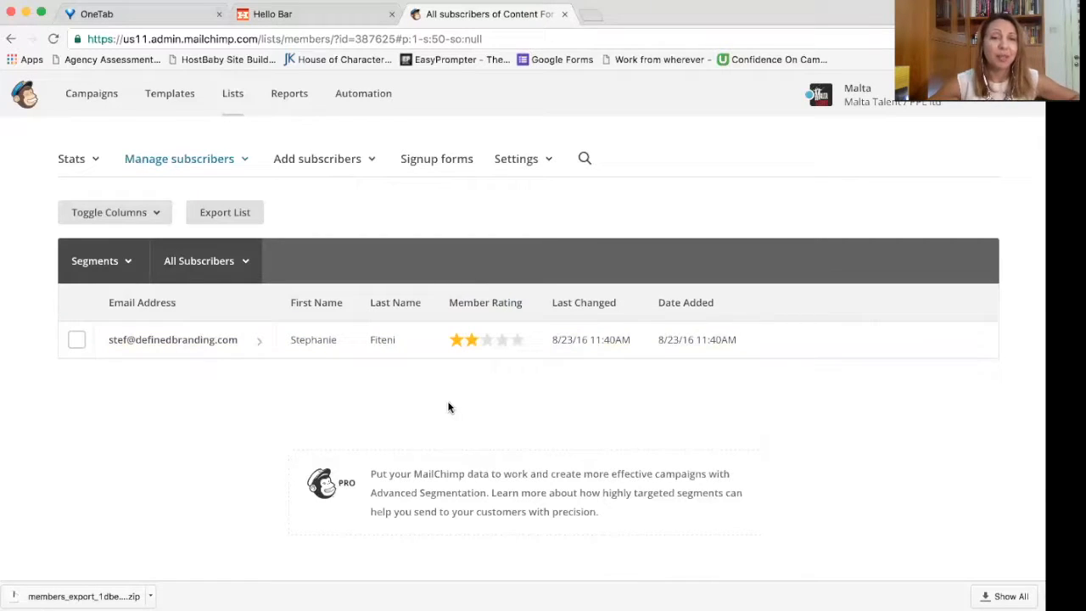
scroll(528, 401, down, 1)
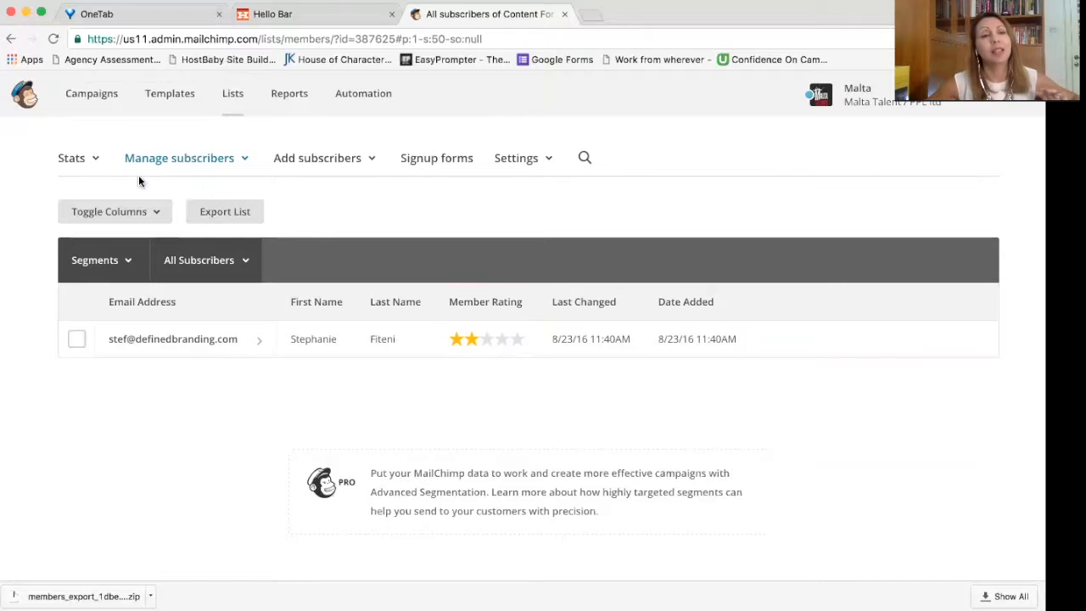
click(235, 97)
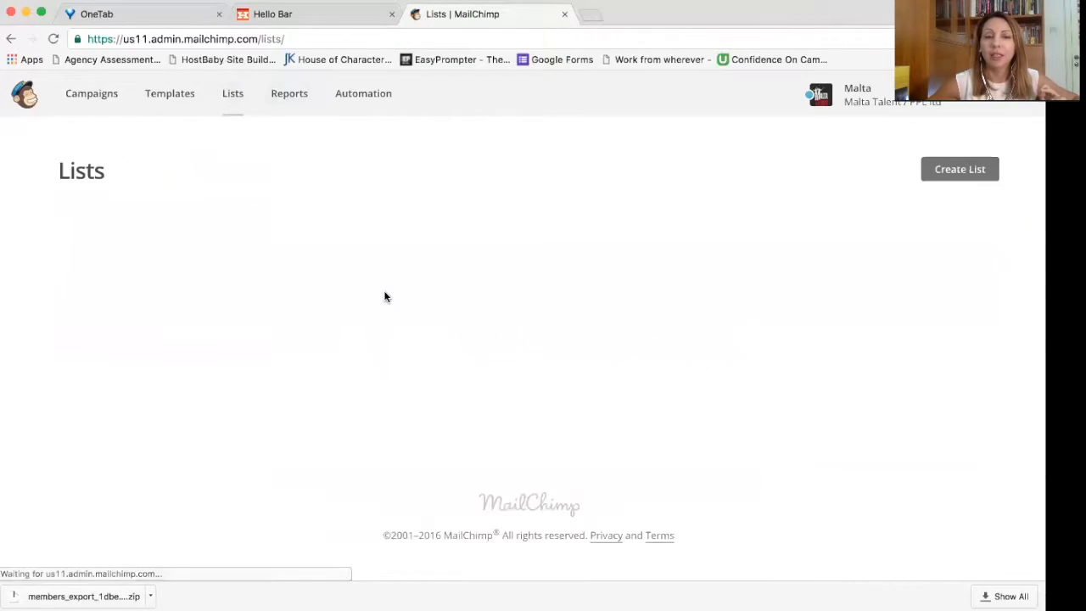
click(219, 289)
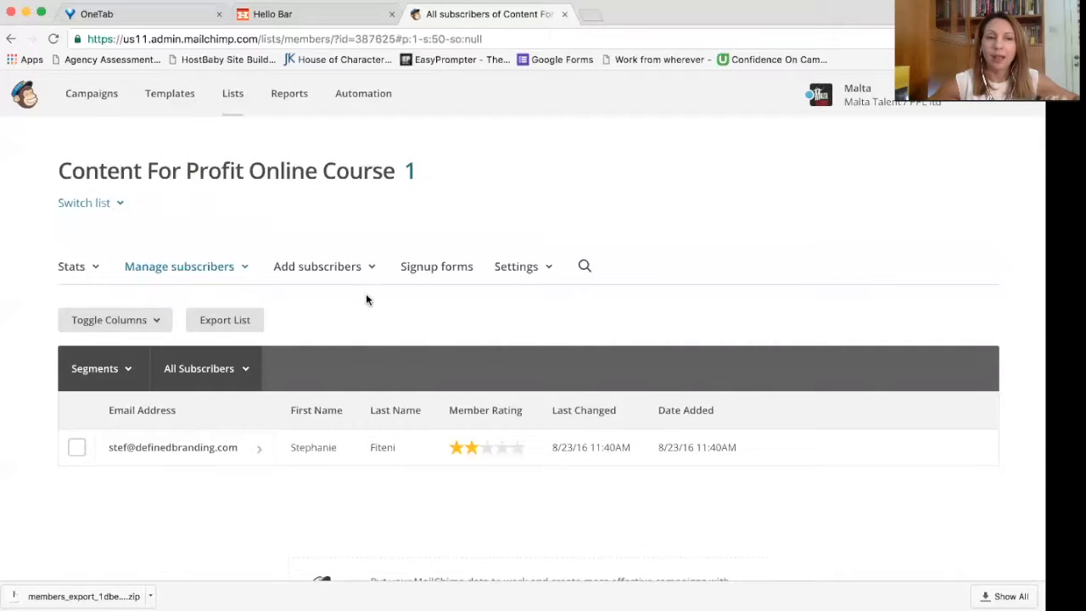
Step: Start a bulk import and choose the 'Copy/paste from file' option
click(369, 272)
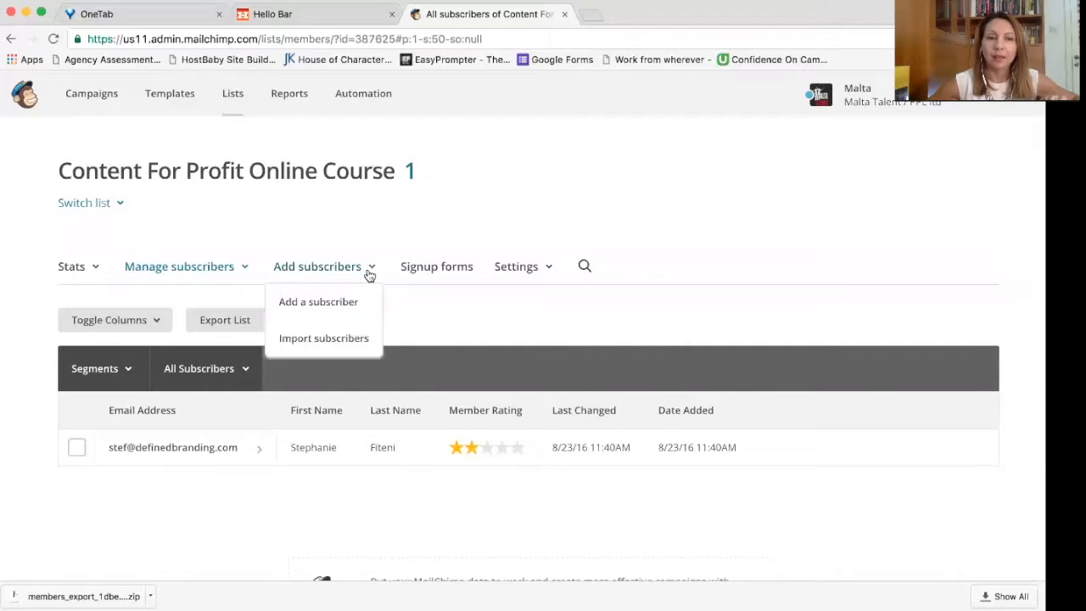
click(360, 337)
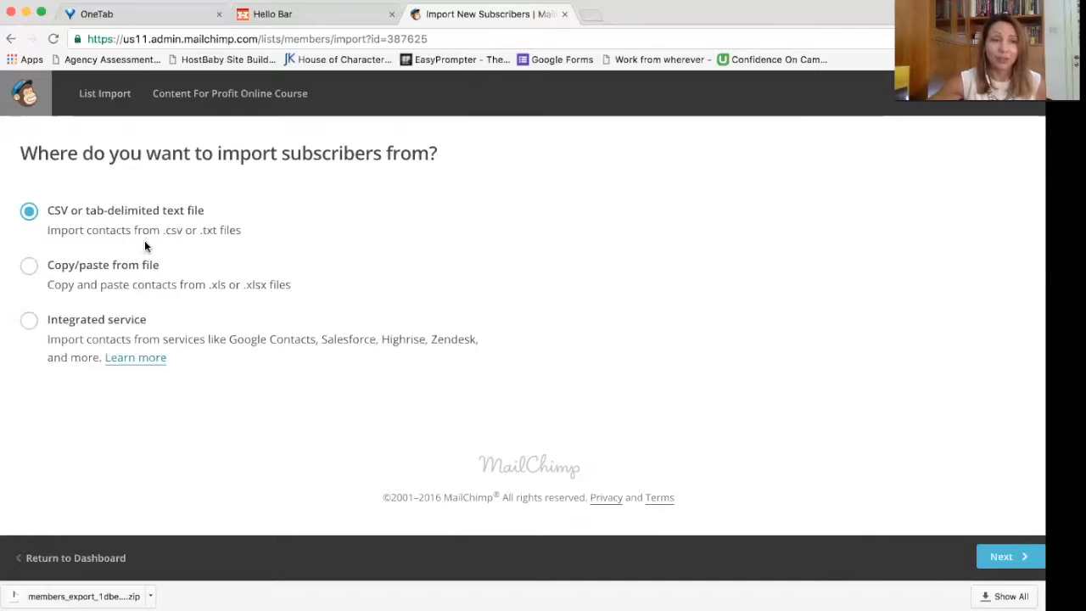
click(30, 267)
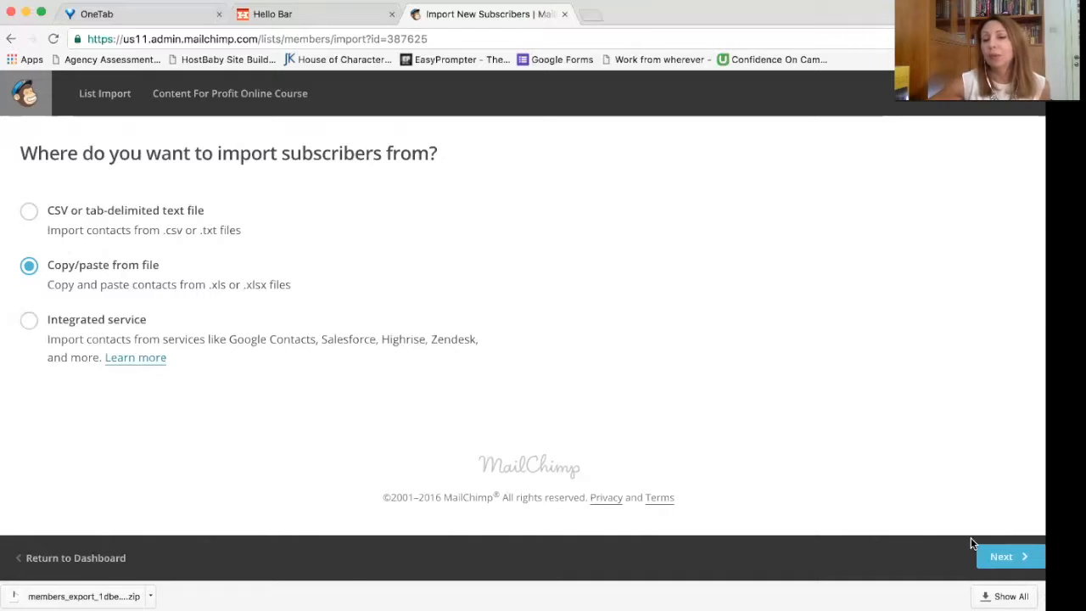
click(1002, 557)
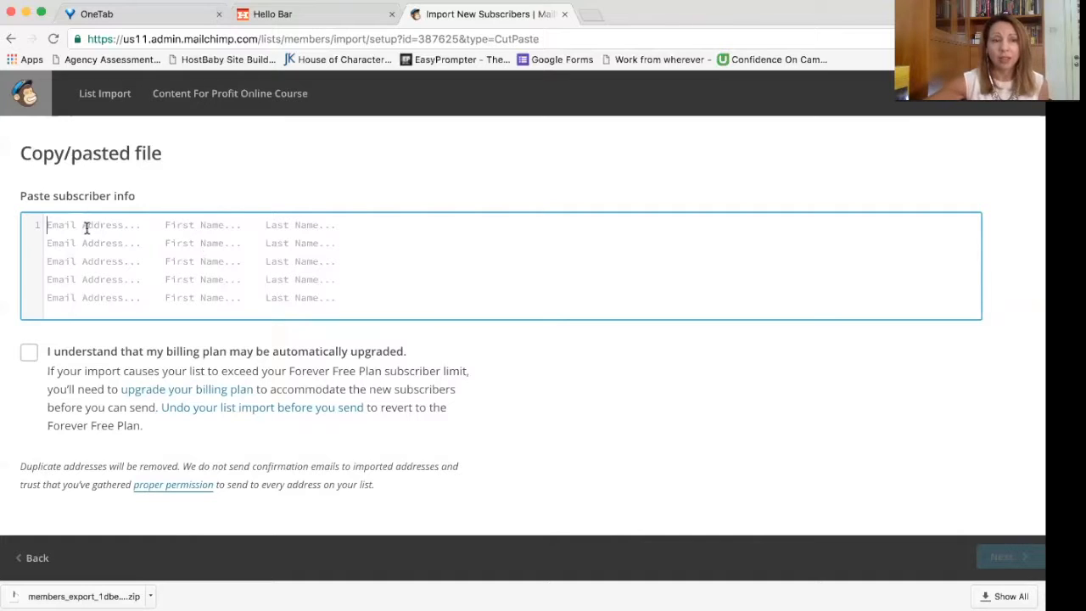
Step: Paste the subscriber's email and name row, accept the billing-plan notice, and proceed
text(s)
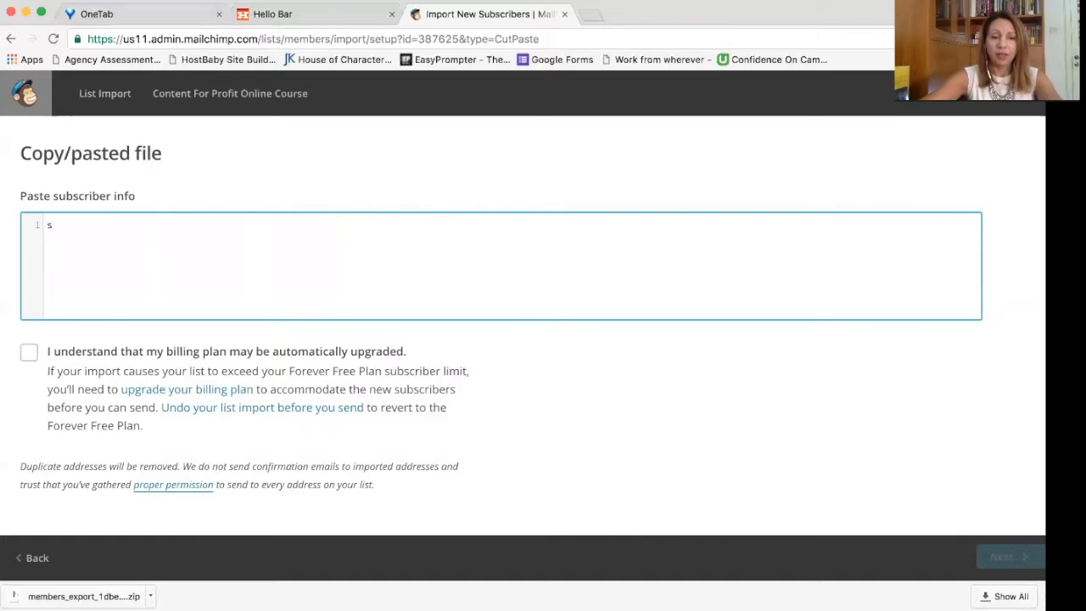
key(BackSpace)
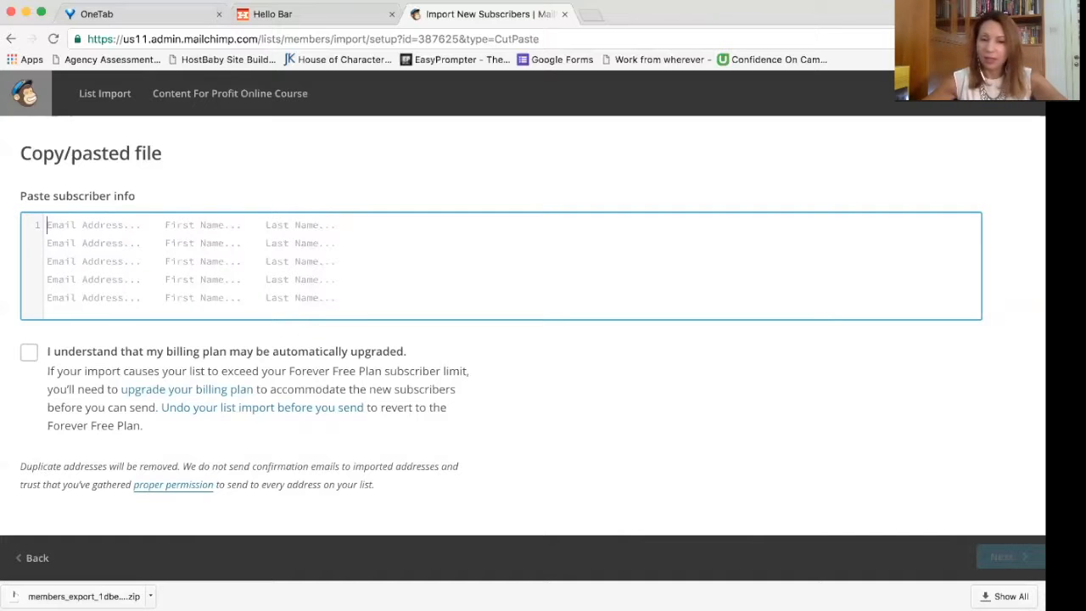
key(super+Tab)
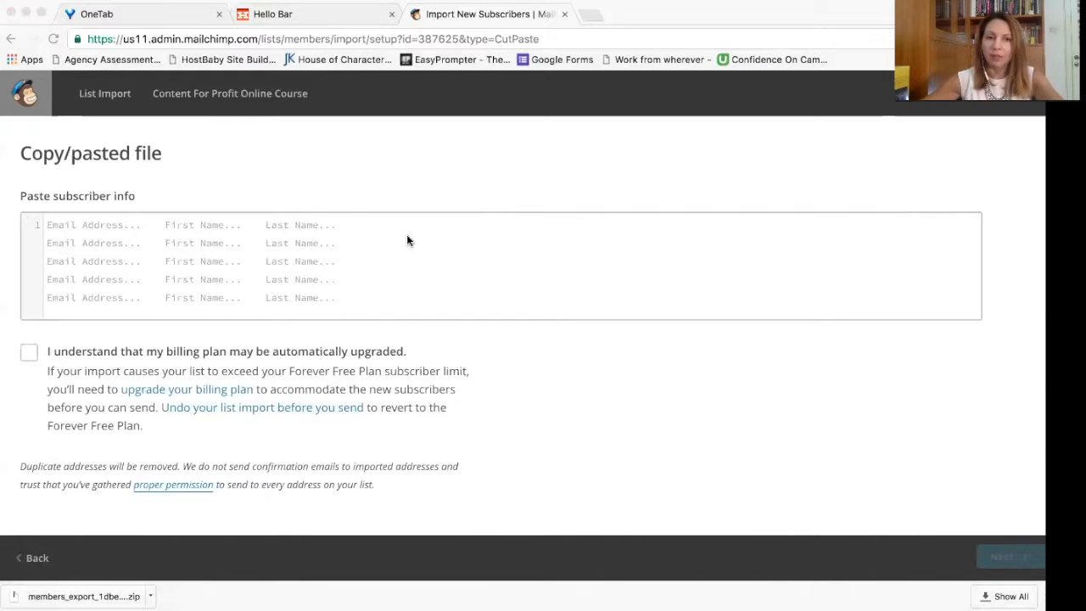
click(174, 277)
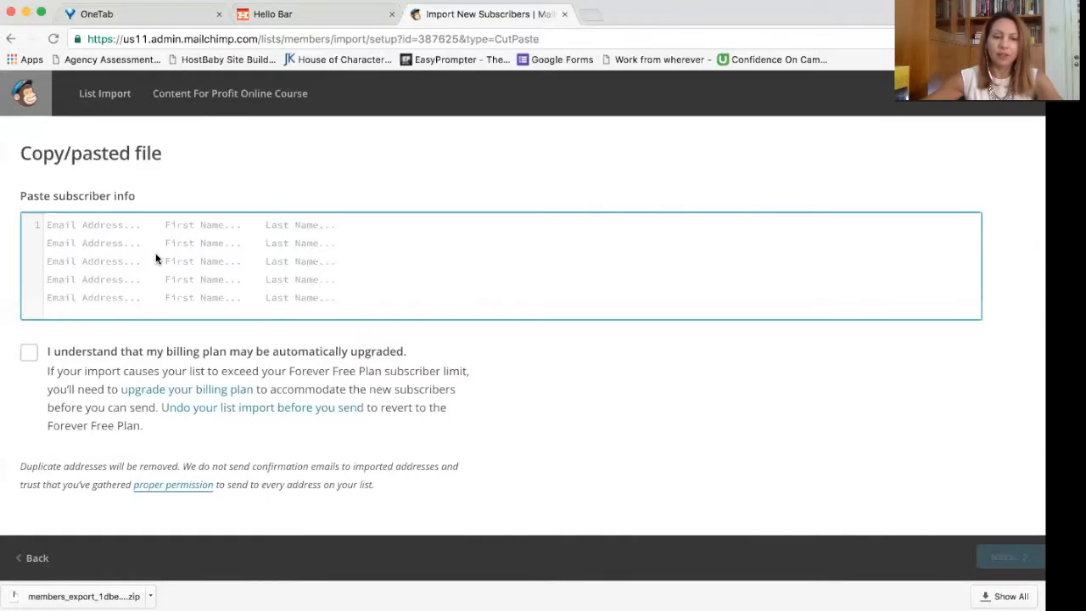
key(super+v)
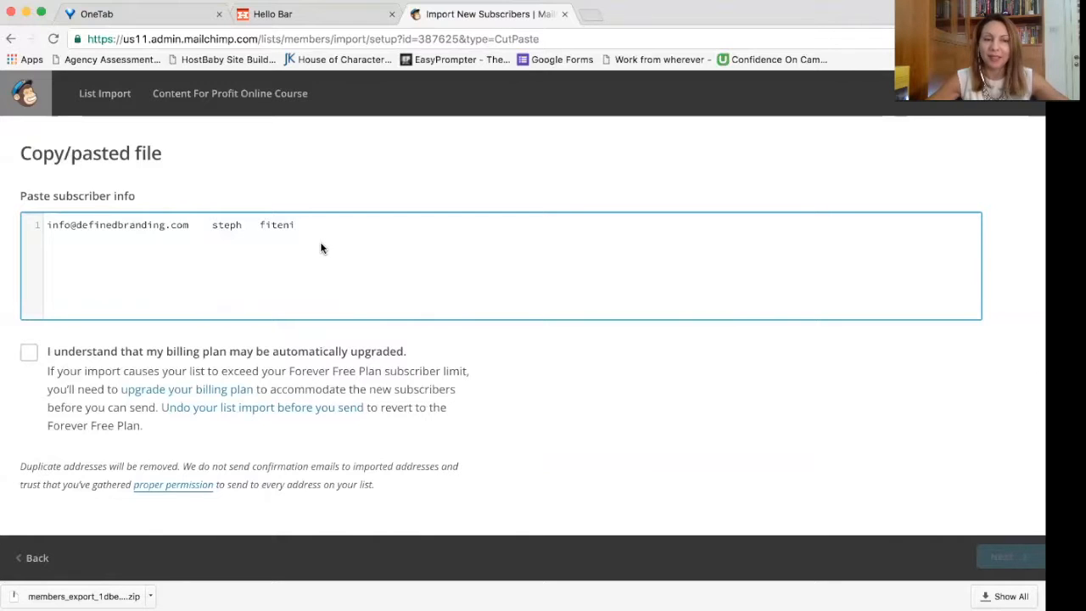
click(29, 353)
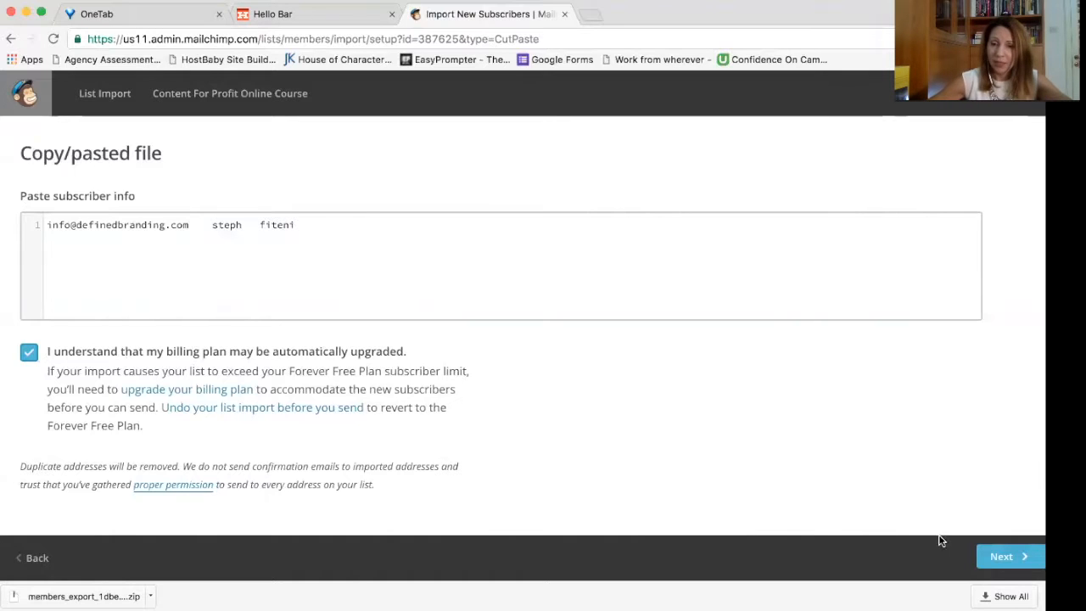
click(999, 558)
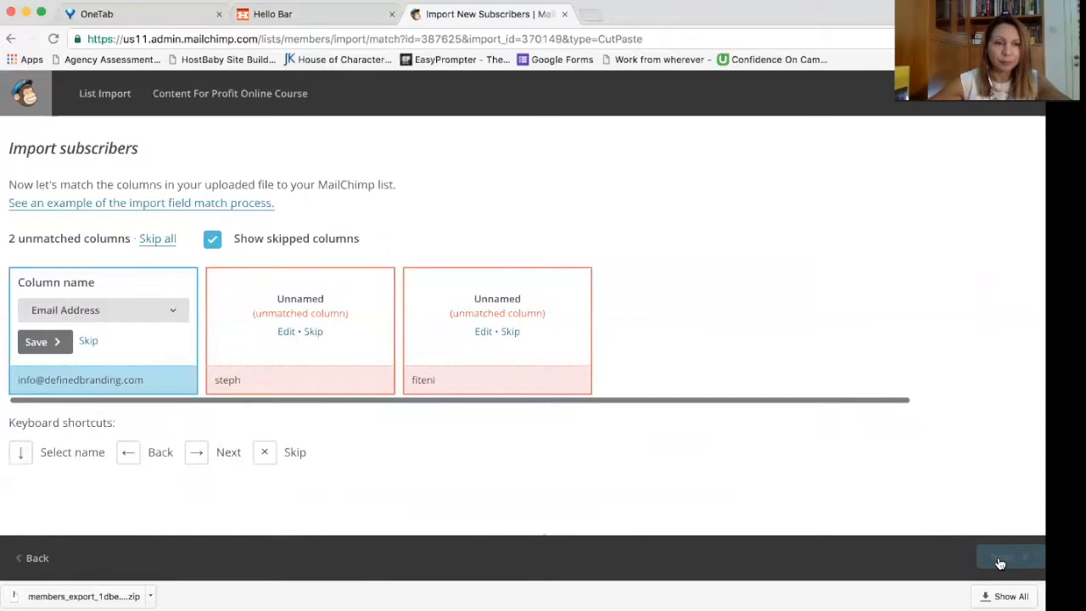
Step: Keep Email Address as column 1's field and hide skipped columns
click(171, 309)
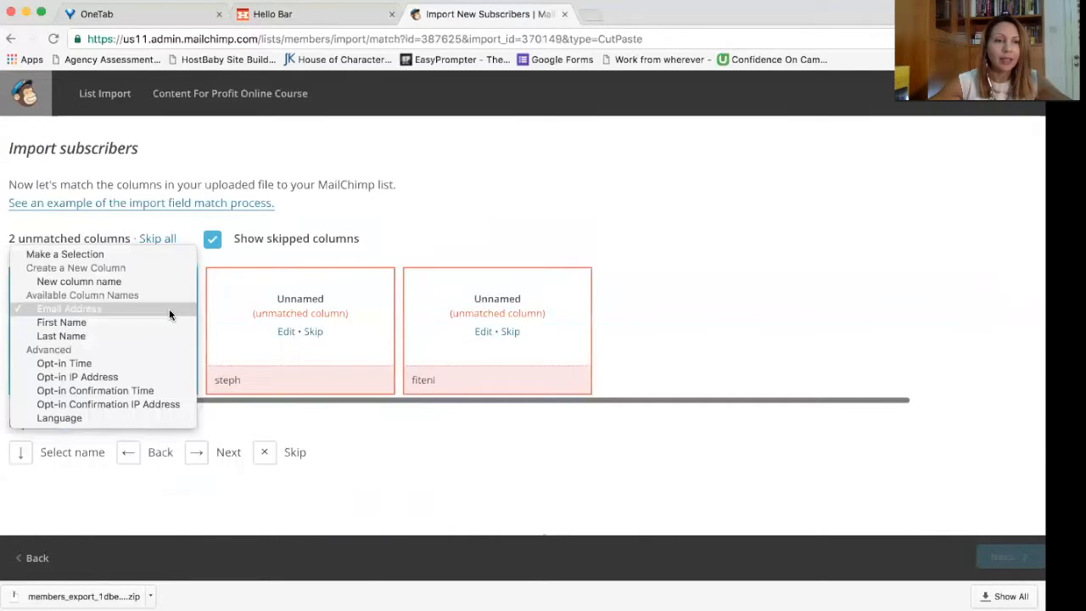
click(170, 310)
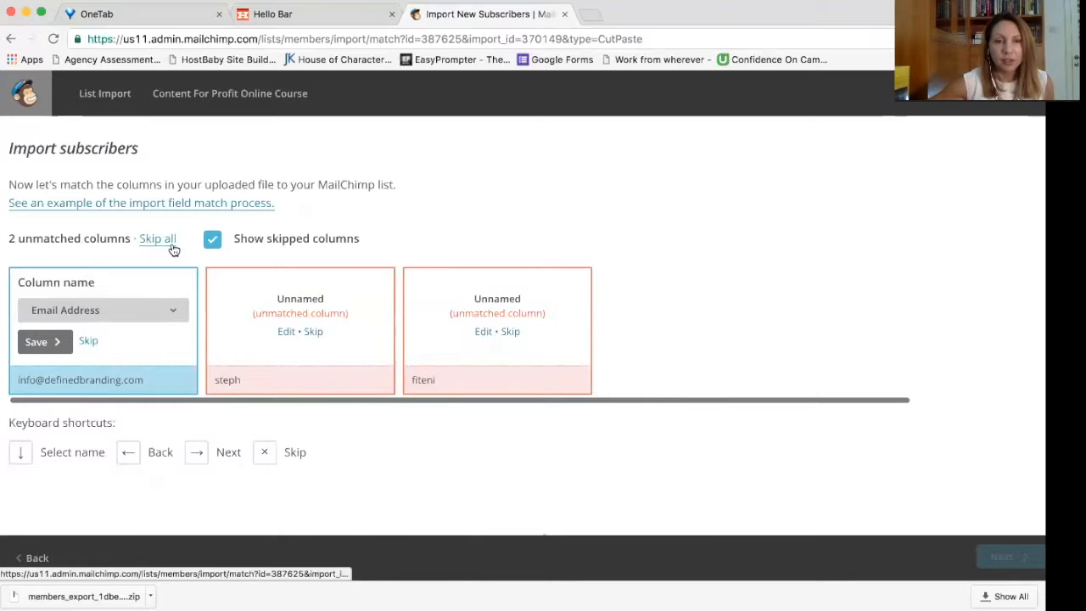
click(213, 242)
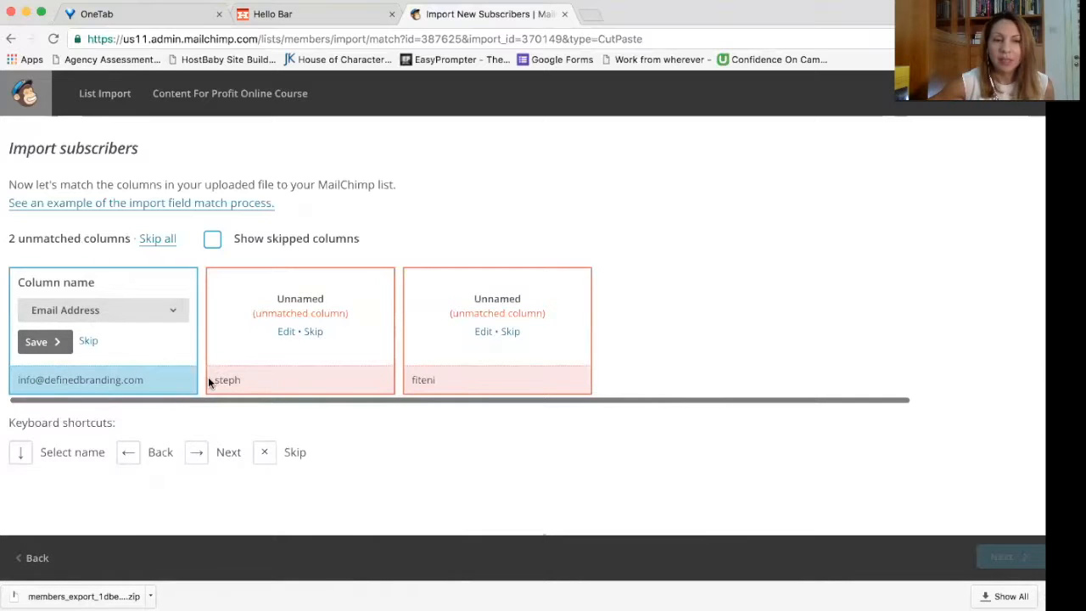
drag(16, 380, 158, 381)
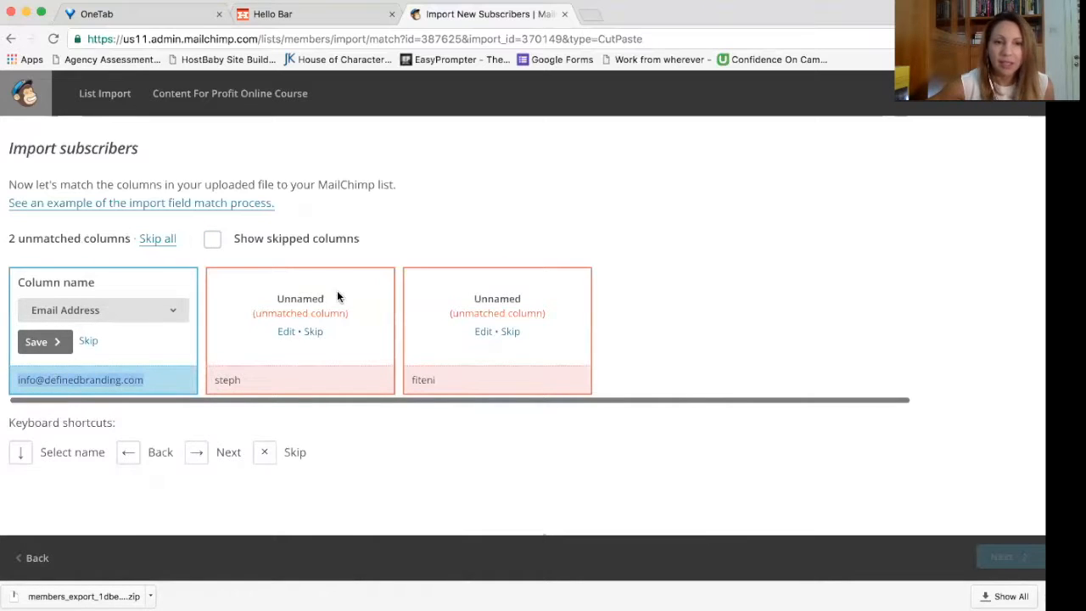
Step: Map the steph column to First Name and the fiteni column to Last Name, then continue
click(288, 333)
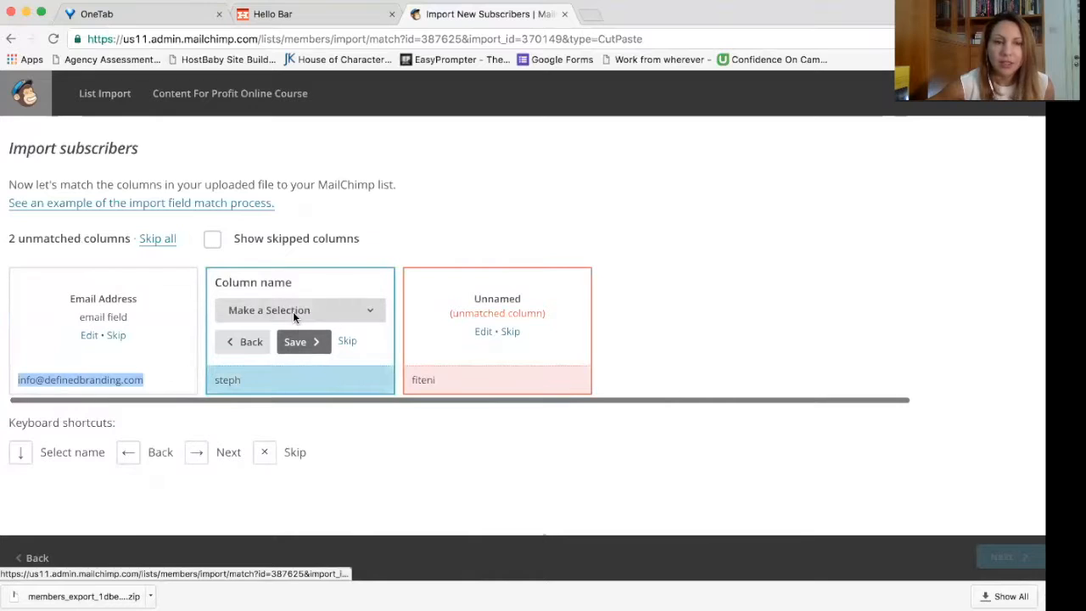
click(295, 310)
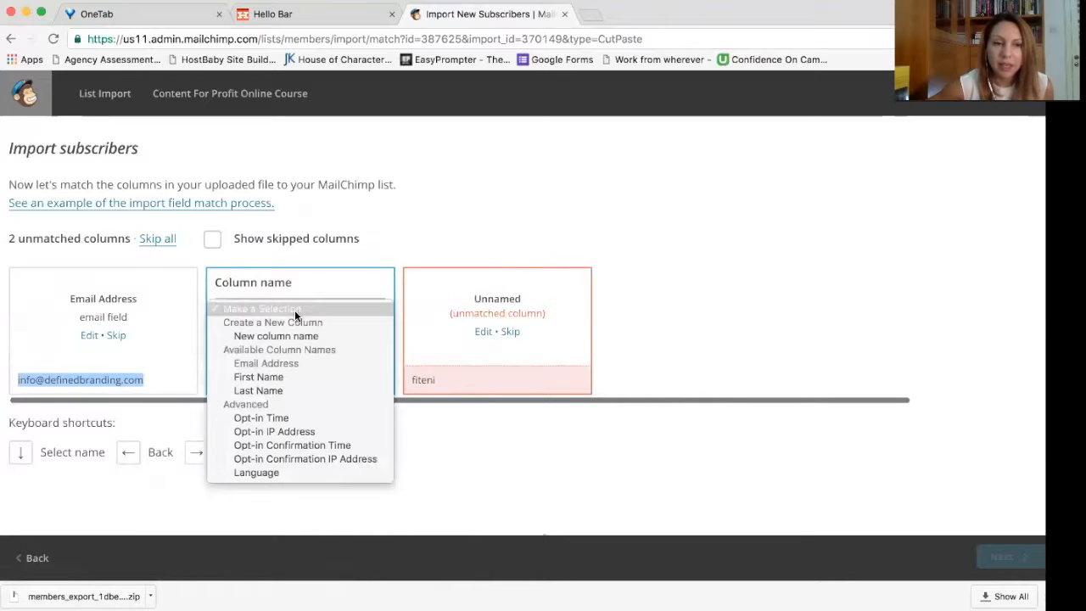
click(290, 378)
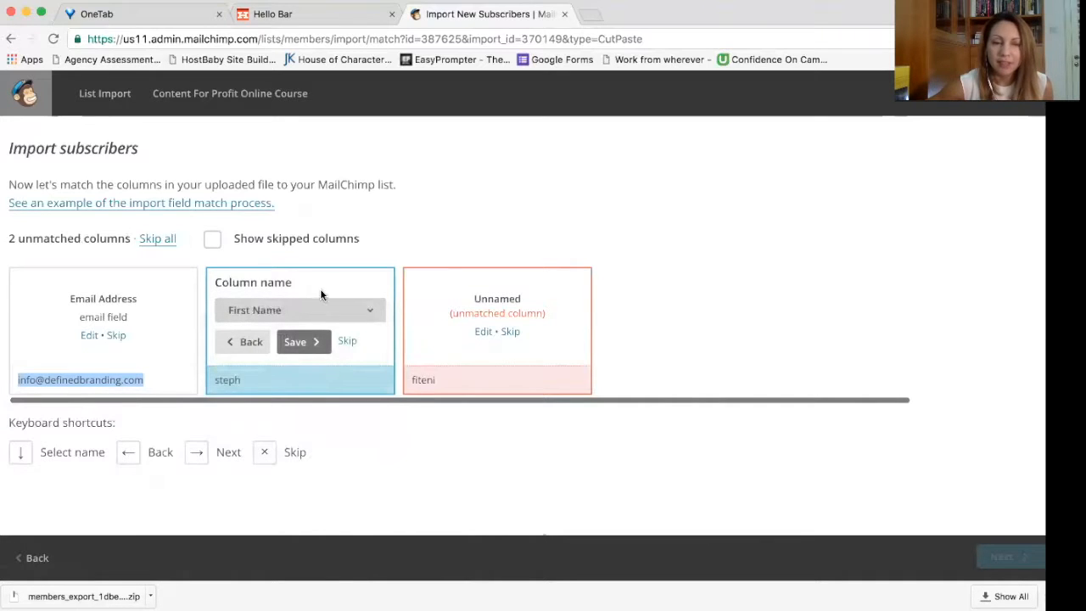
click(483, 332)
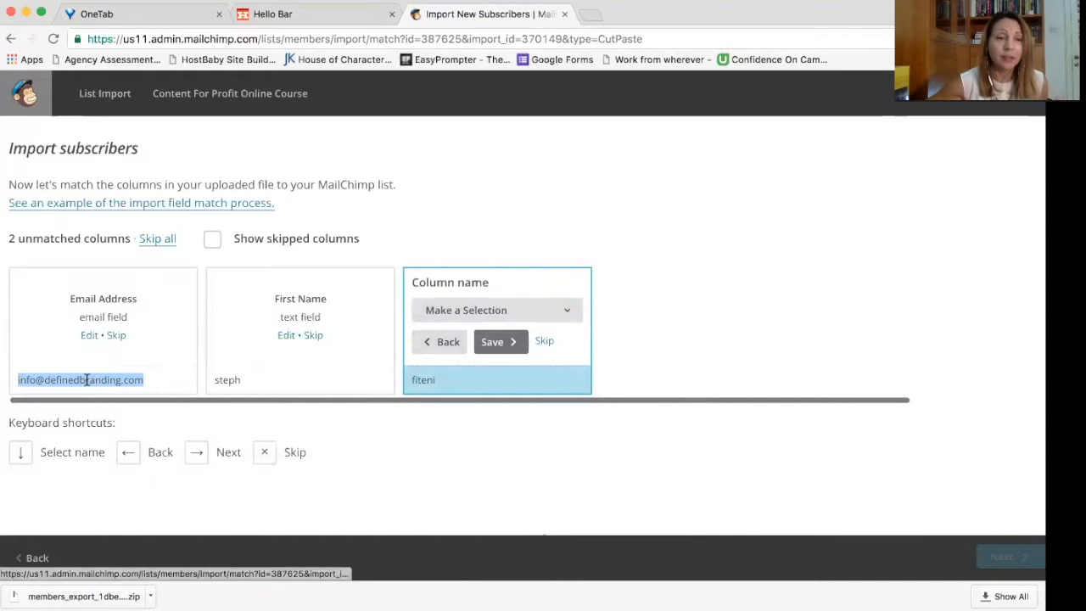
click(467, 313)
click(466, 390)
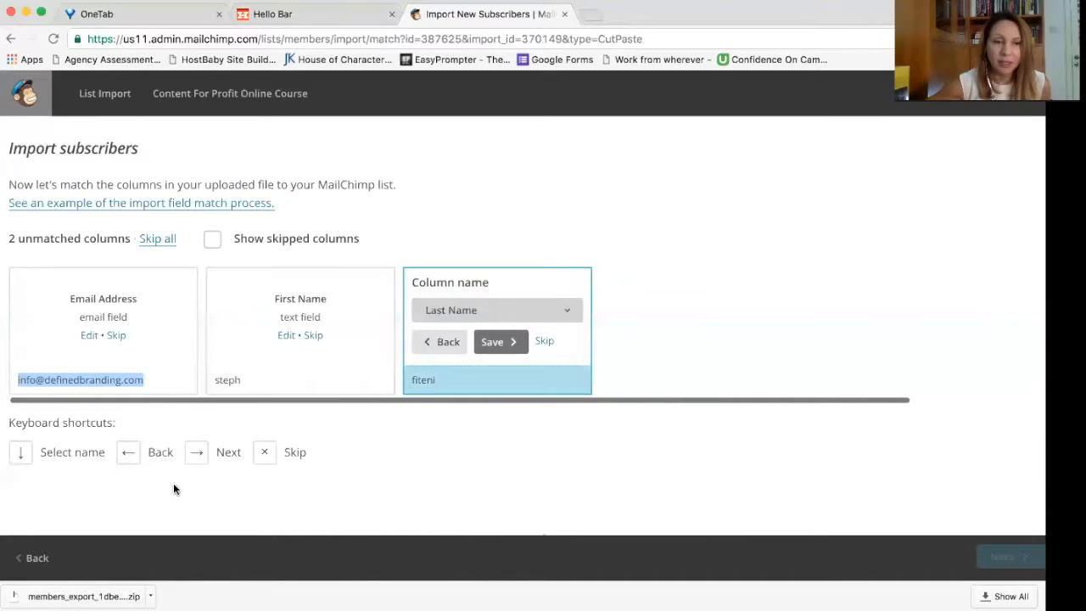
click(499, 348)
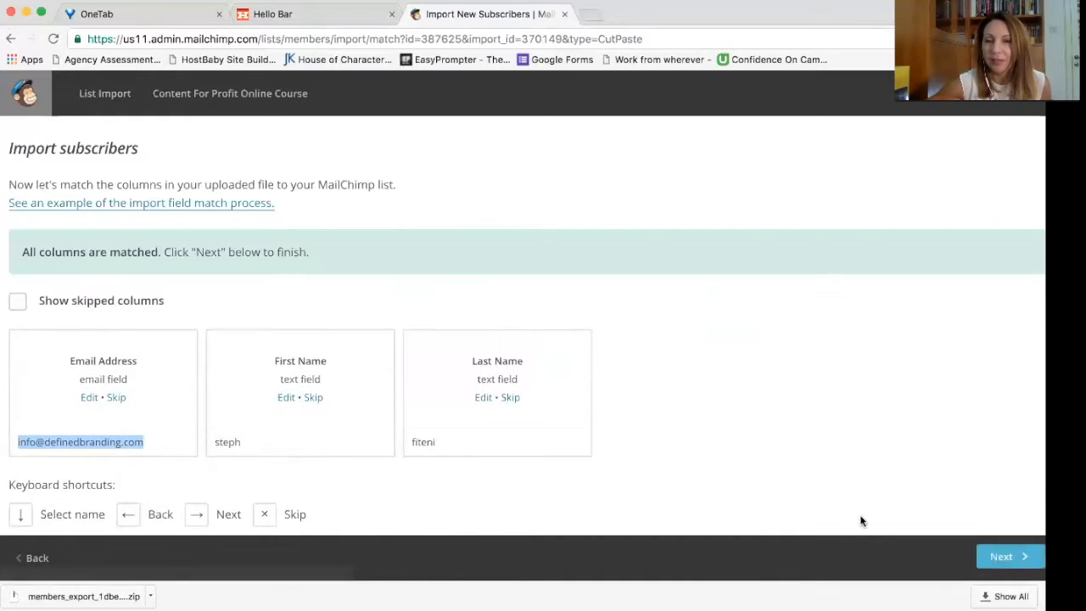
click(1002, 557)
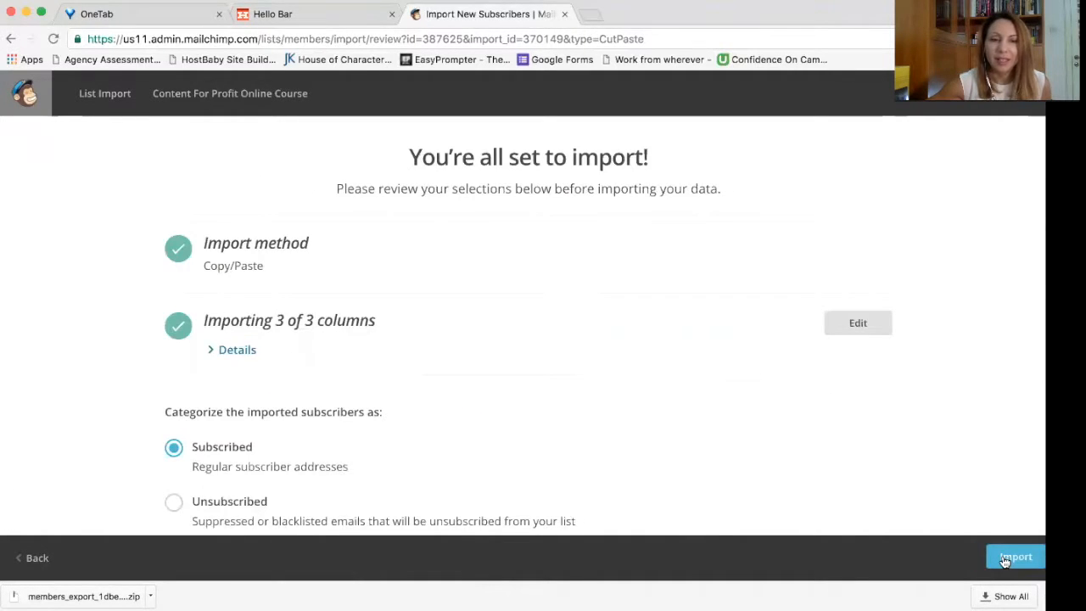
Step: Import the contact as Subscribed into Content For Profit Online Course, which now has 2 subscribers
scroll(800, 464, down, 3)
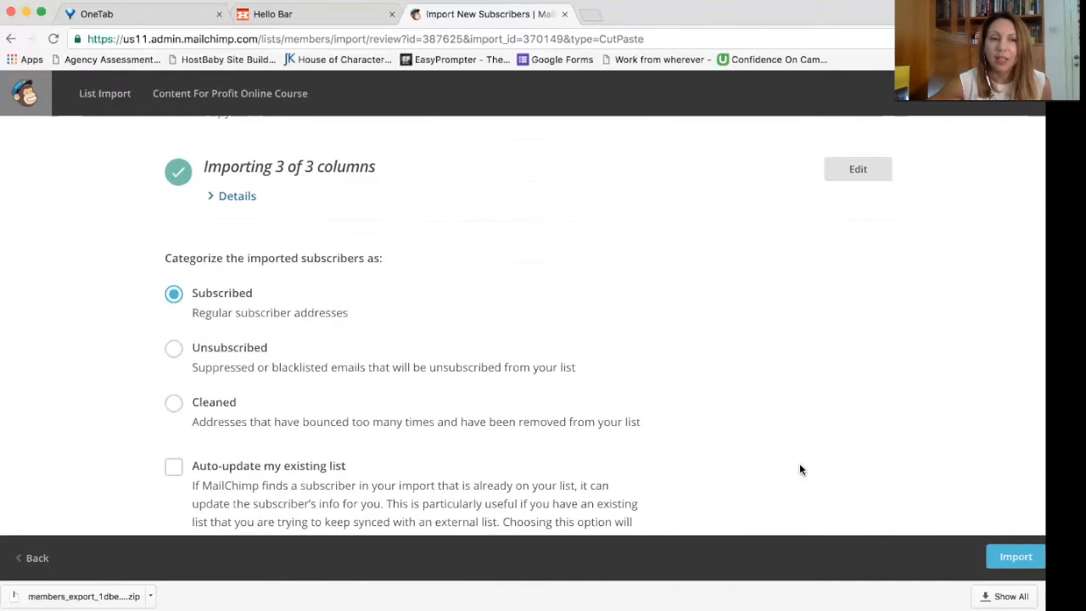
scroll(653, 402, down, 3)
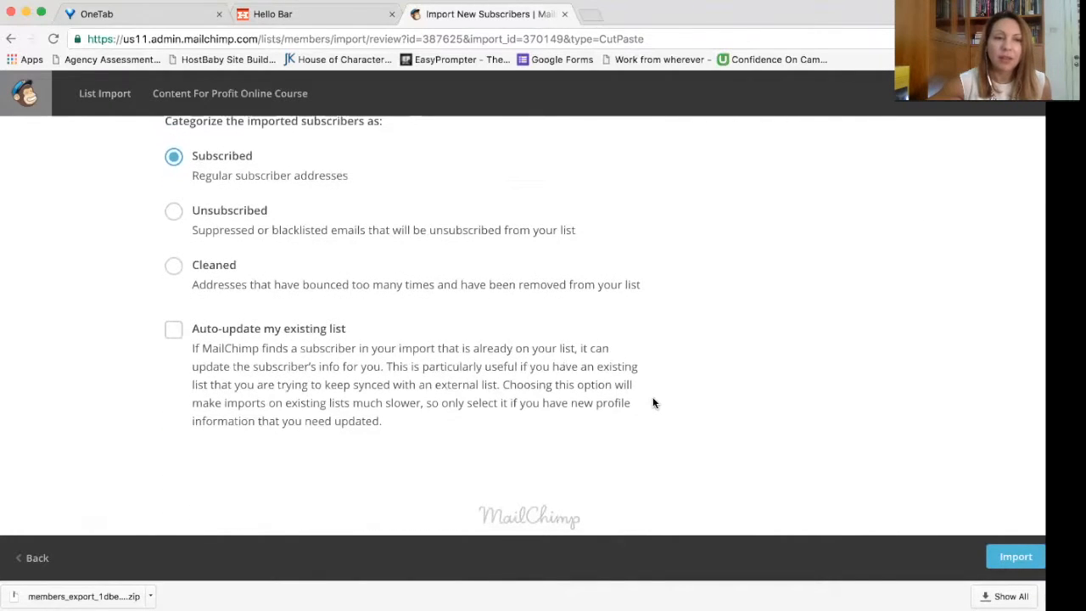
scroll(828, 433, up, 3)
click(1016, 559)
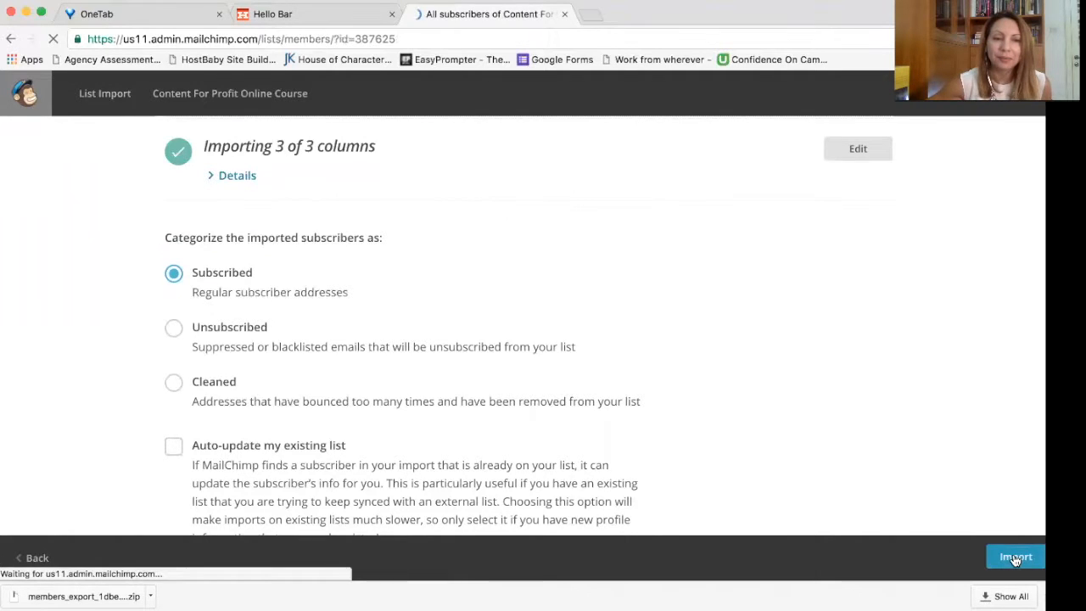
scroll(599, 461, down, 5)
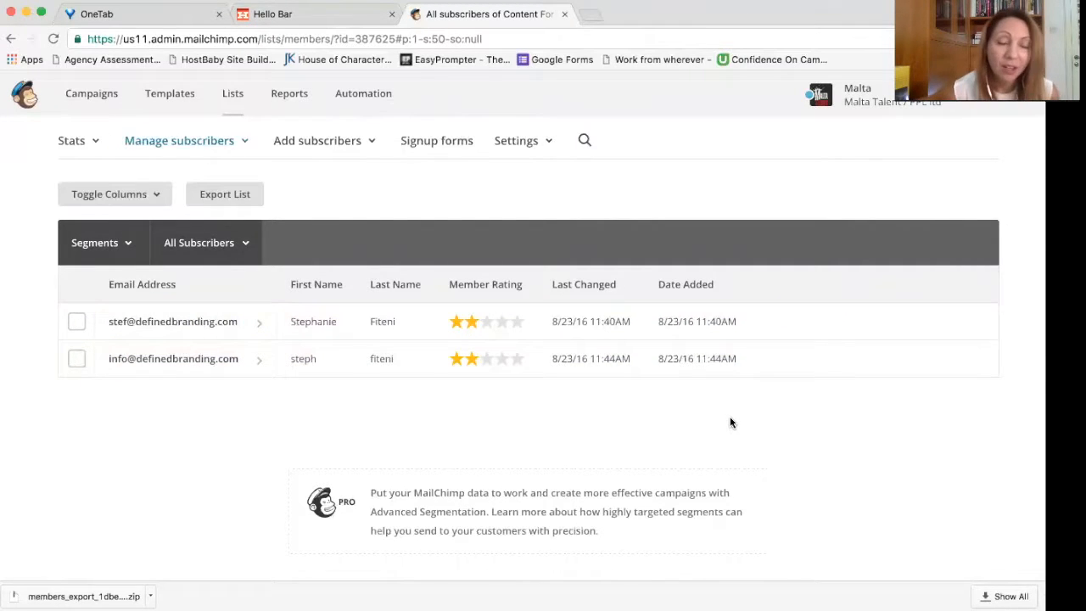
scroll(729, 420, up, 5)
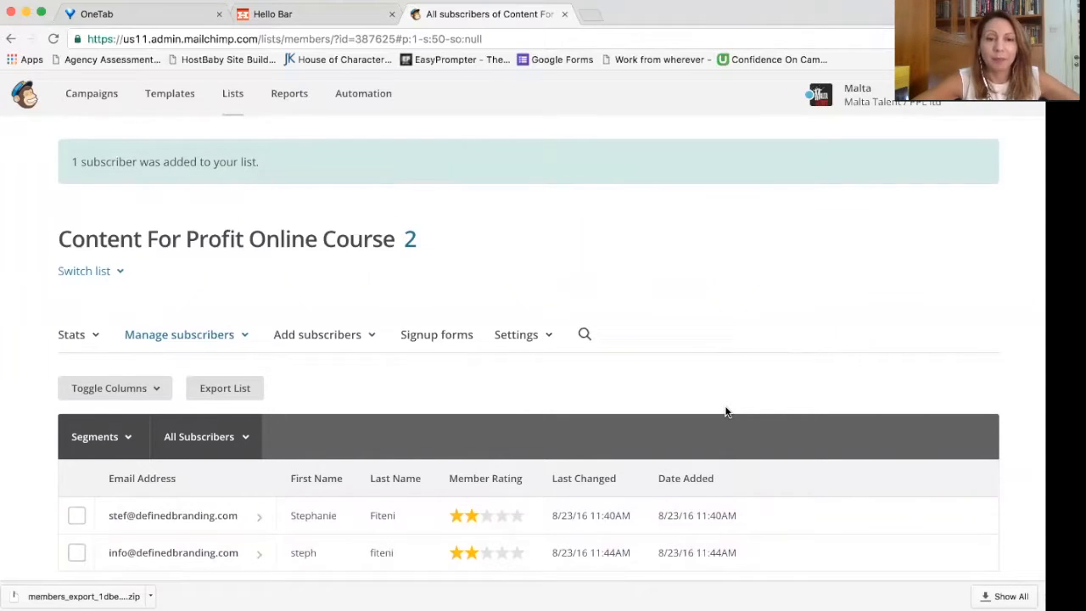
scroll(724, 413, down, 2)
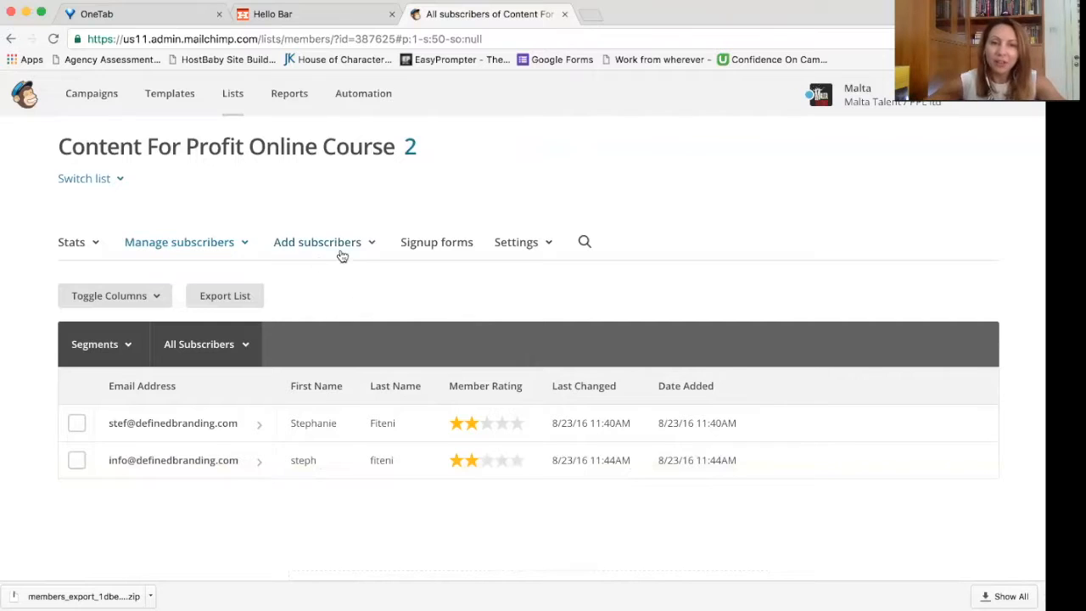
Step: Browse the list's signup form options and open the subscriber popup form editor
click(414, 250)
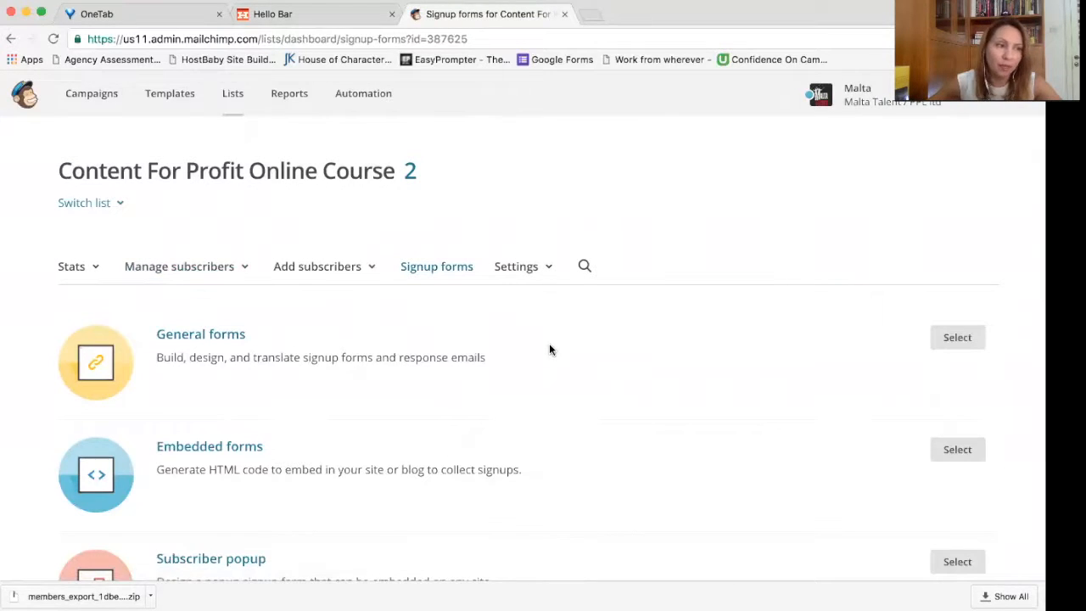
scroll(498, 341, down, 1)
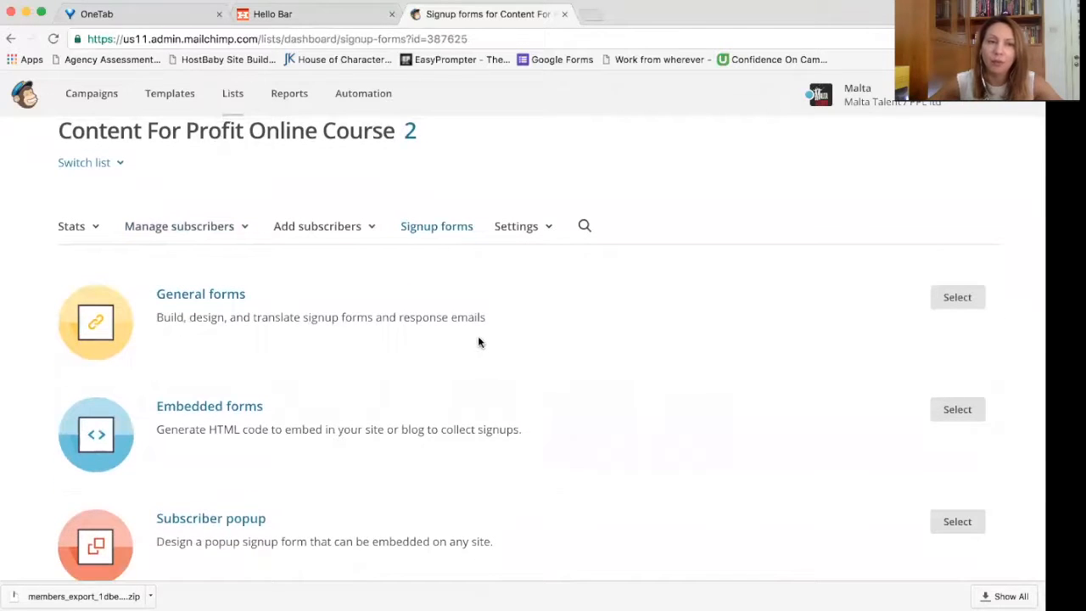
scroll(468, 341, up, 1)
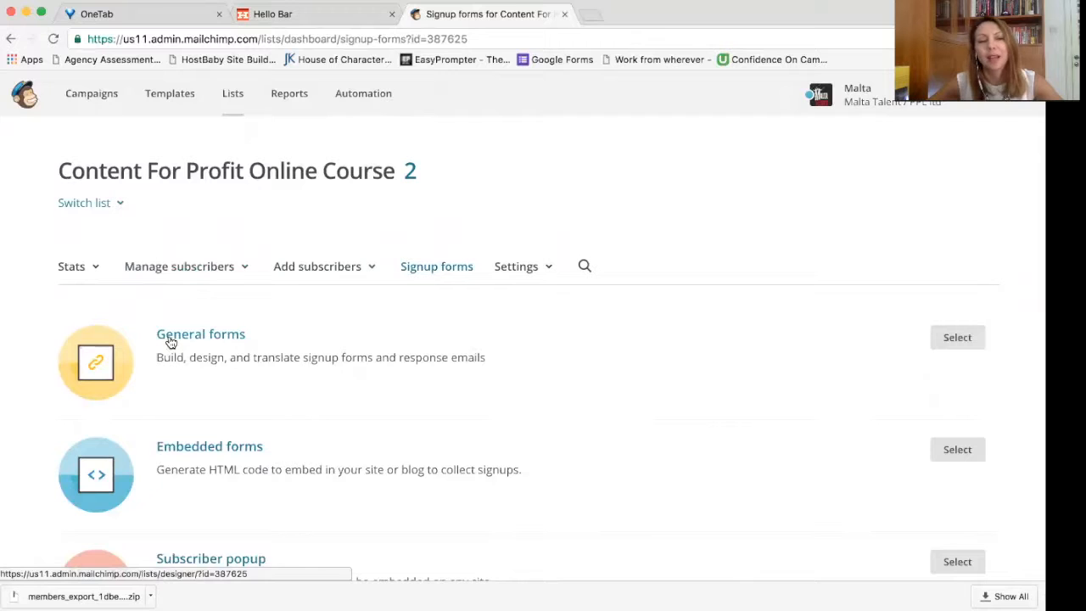
scroll(455, 415, down, 4)
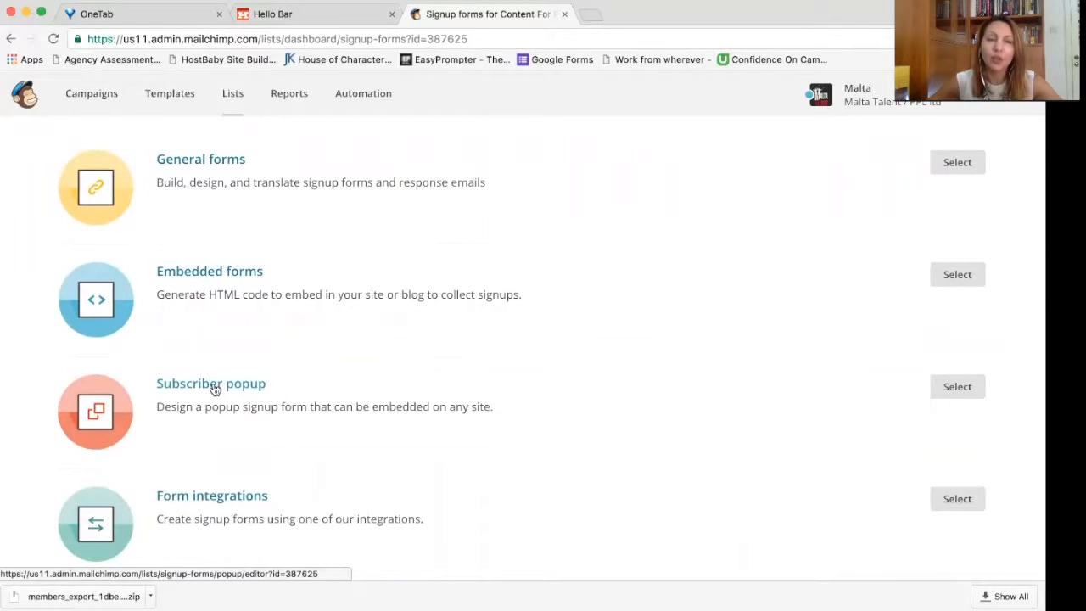
click(215, 388)
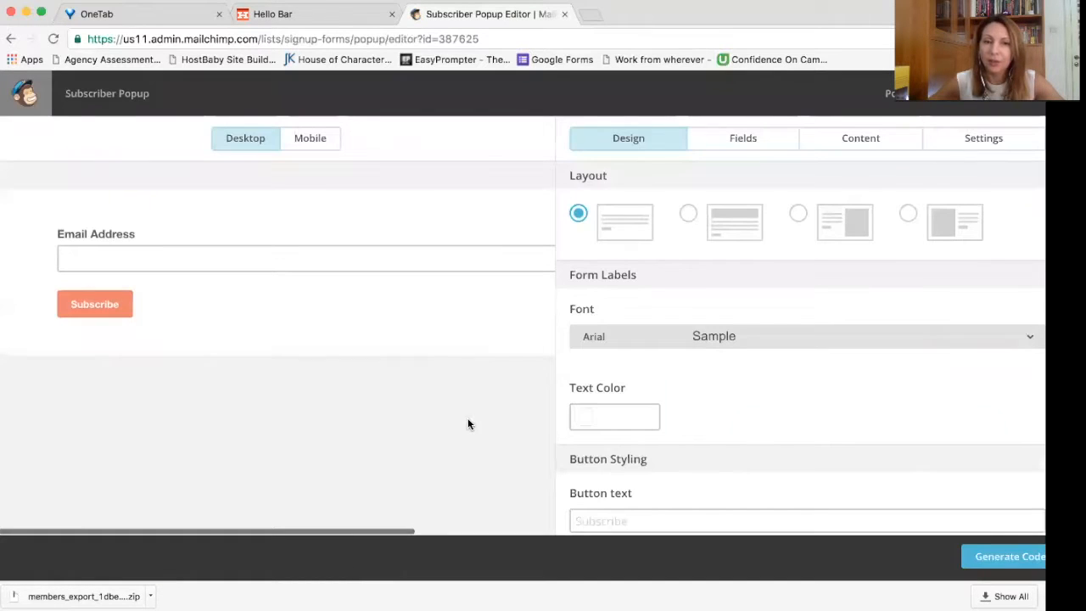
Step: Return to the Signup forms page and open the General forms designer
click(10, 38)
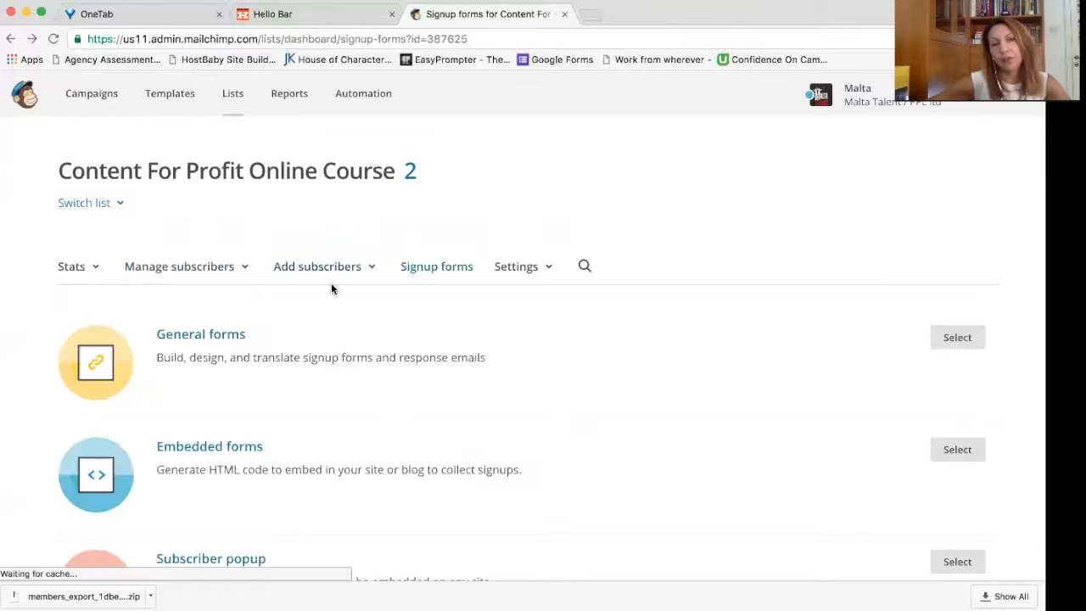
scroll(382, 291, down, 2)
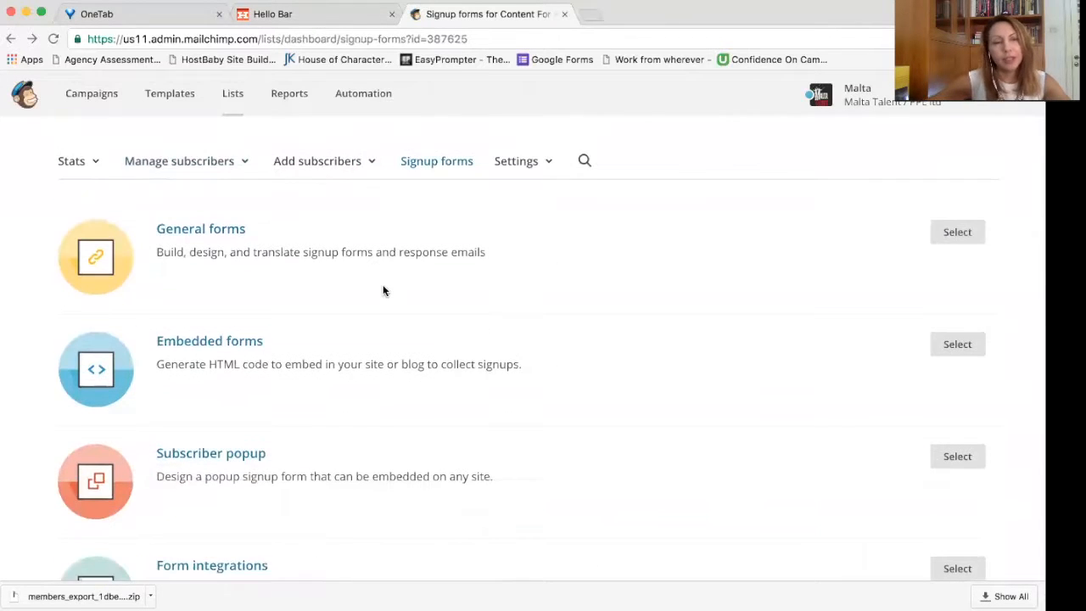
scroll(253, 339, down, 1)
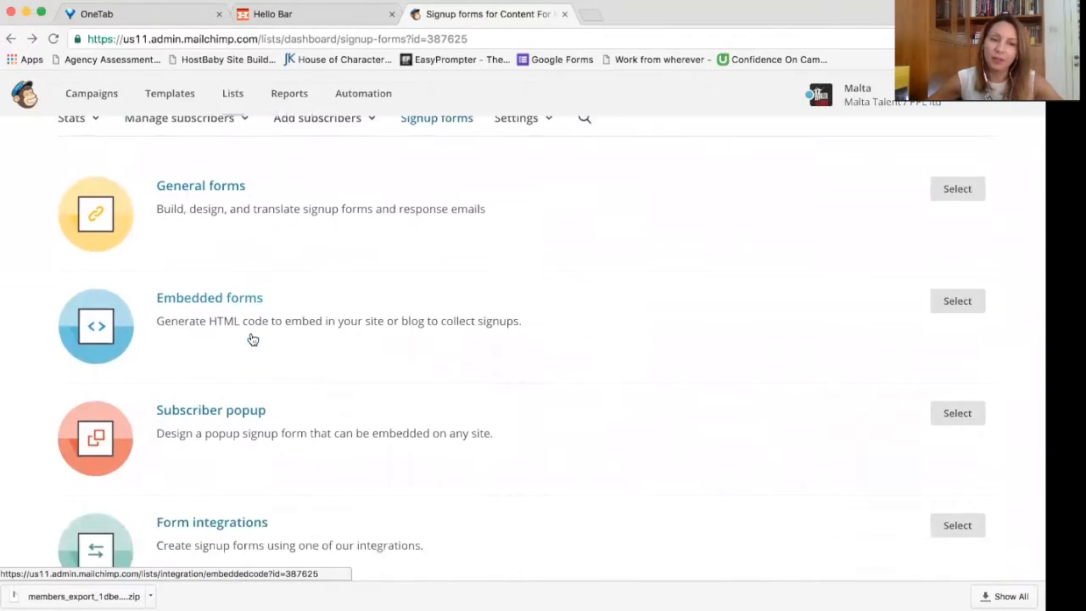
scroll(253, 339, down, 1)
scroll(255, 390, down, 3)
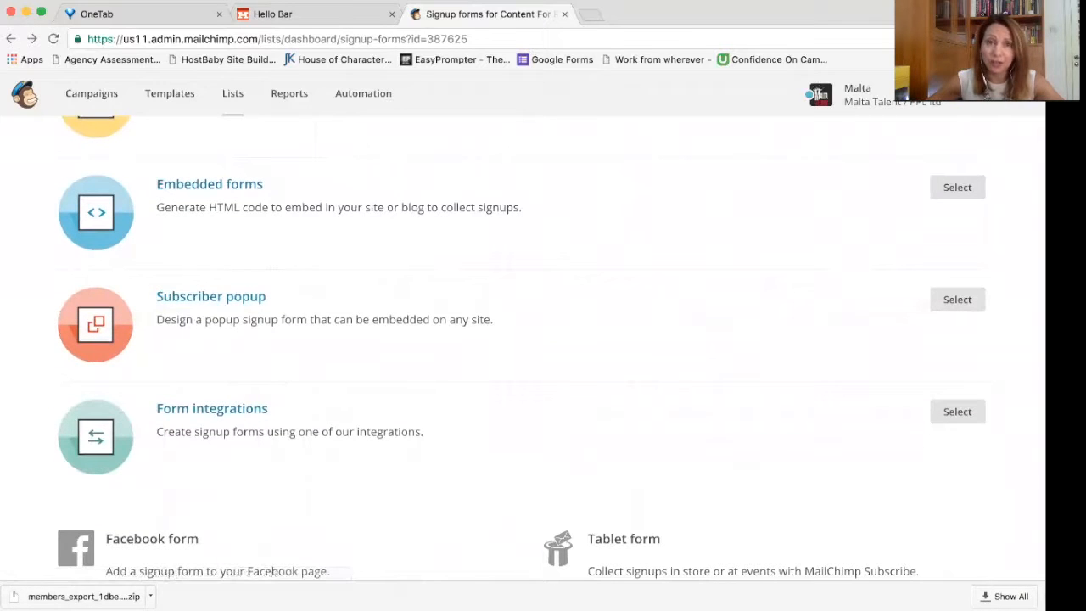
scroll(383, 331, up, 3)
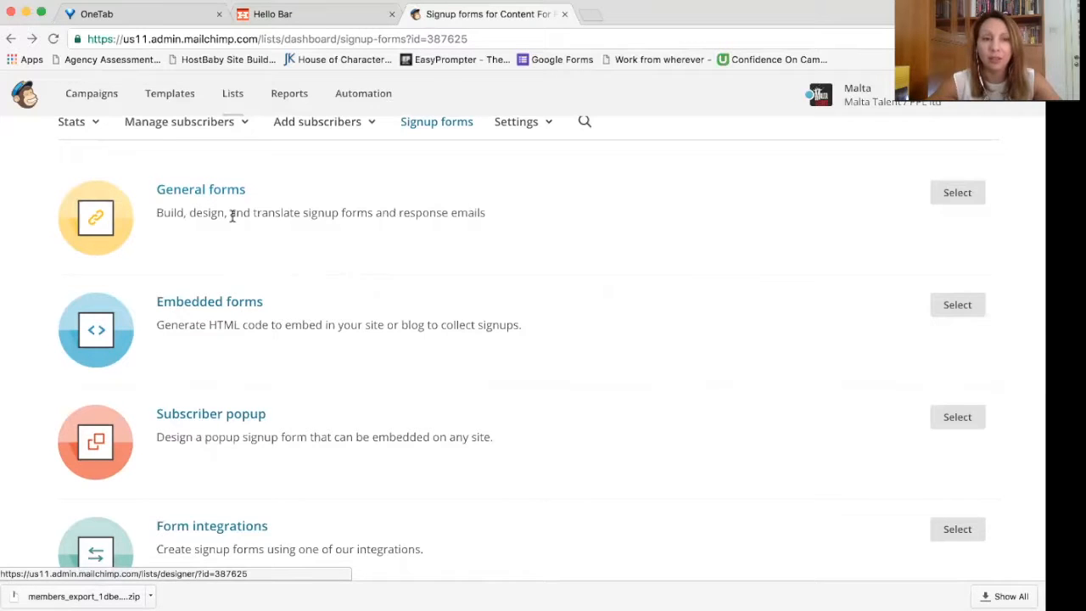
scroll(298, 264, down, 2)
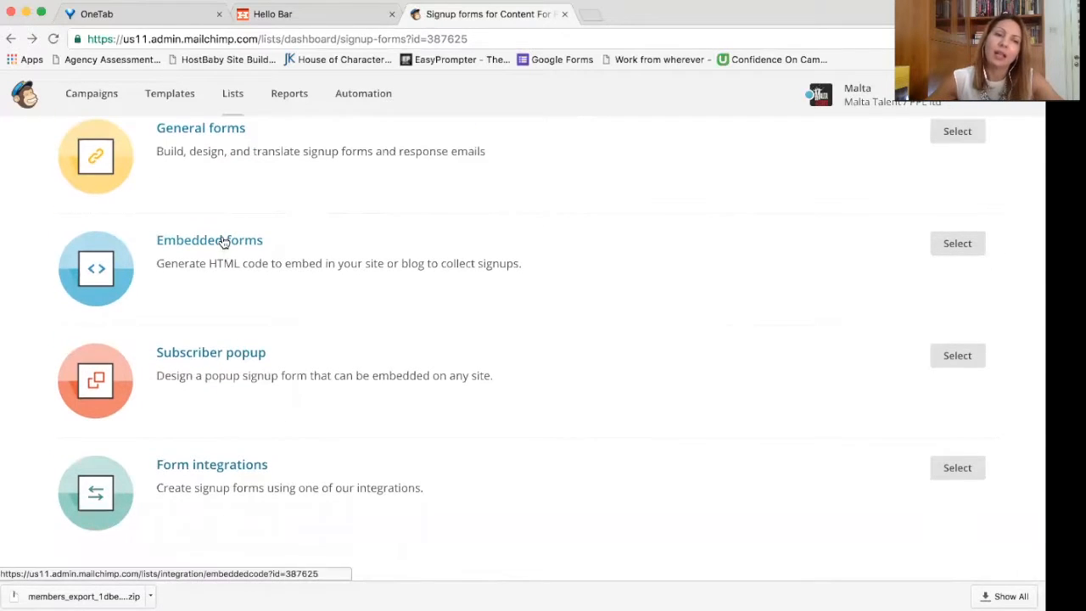
click(196, 129)
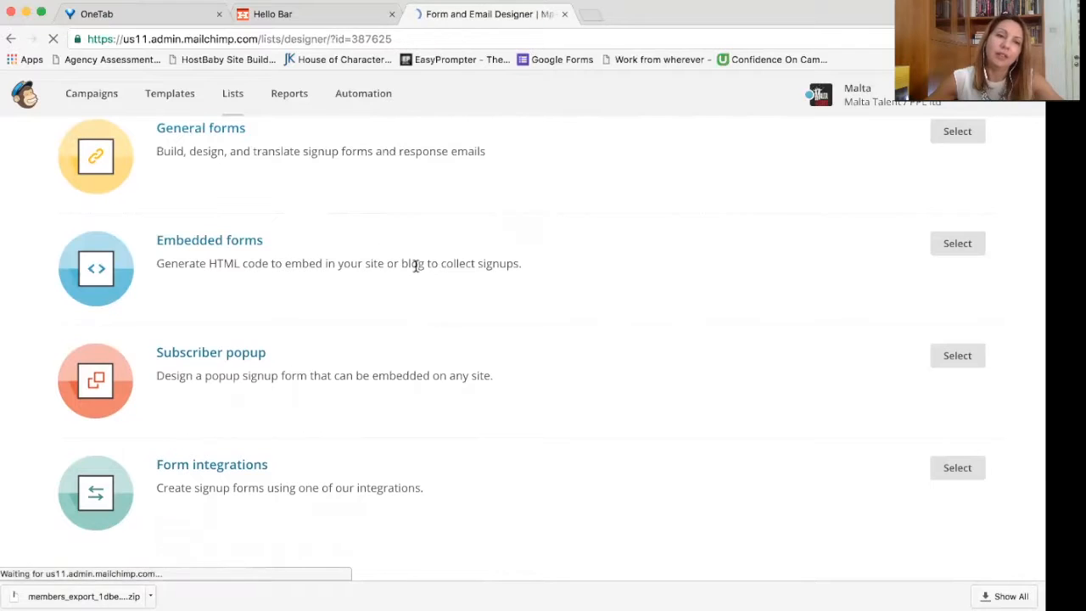
scroll(488, 332, down, 2)
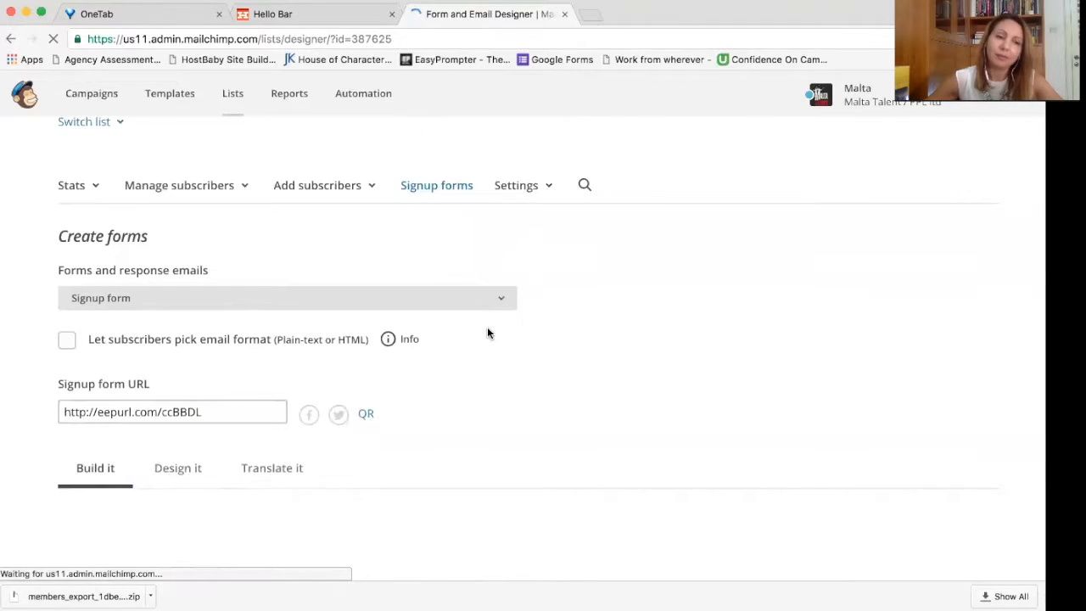
drag(269, 411, 58, 412)
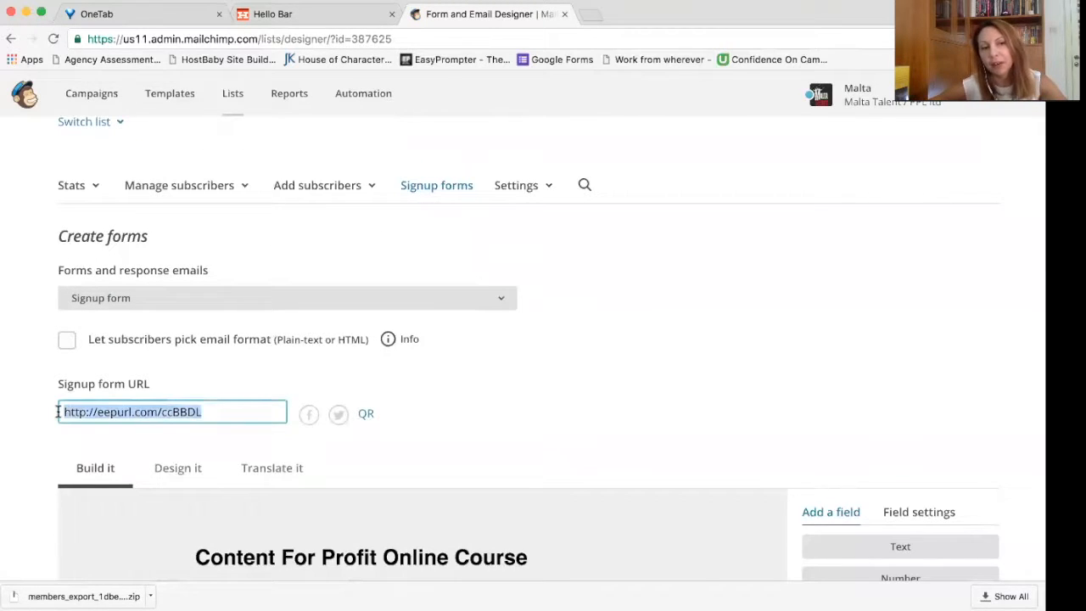
scroll(552, 416, down, 4)
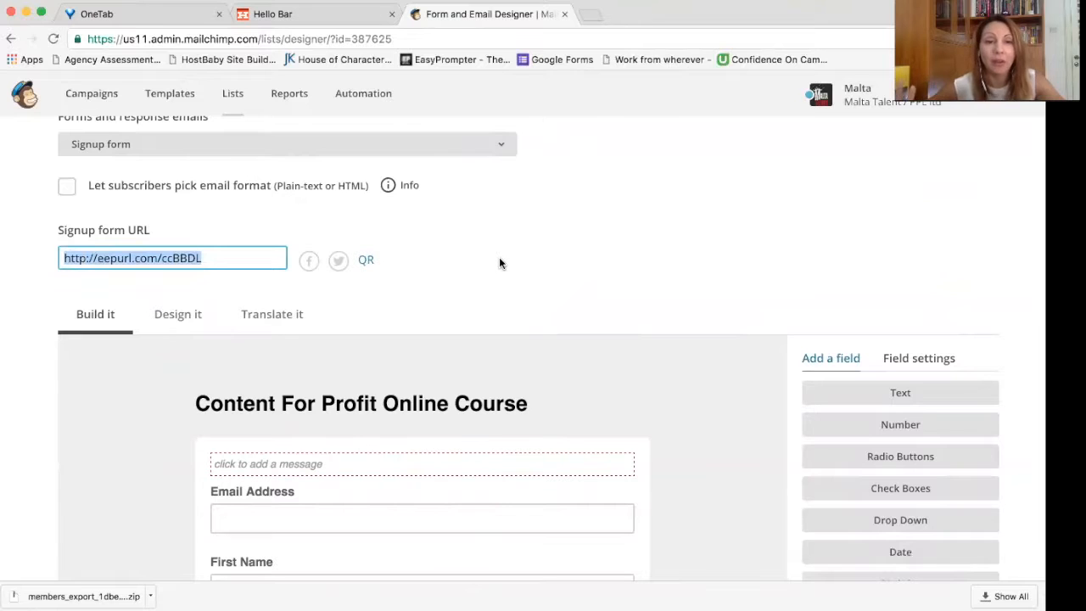
scroll(499, 263, down, 1)
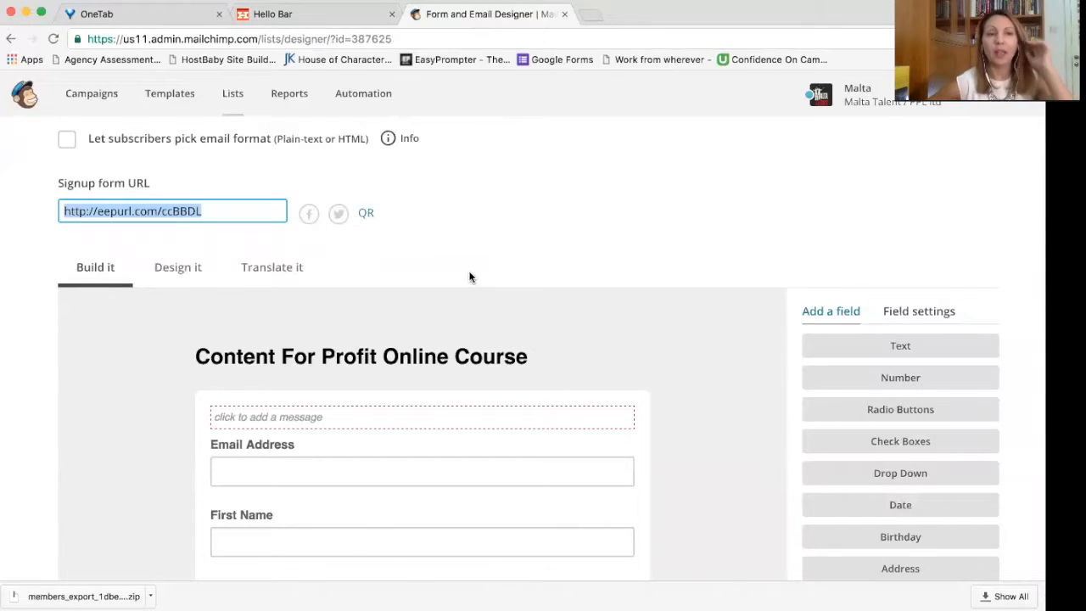
scroll(471, 277, up, 2)
scroll(471, 277, up, 1)
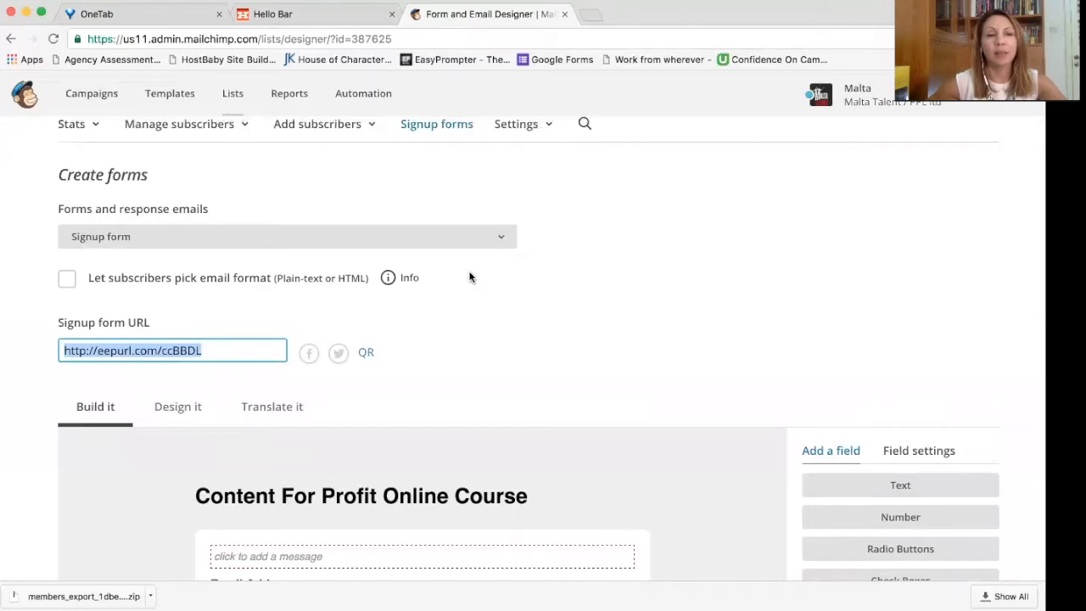
scroll(471, 278, down, 4)
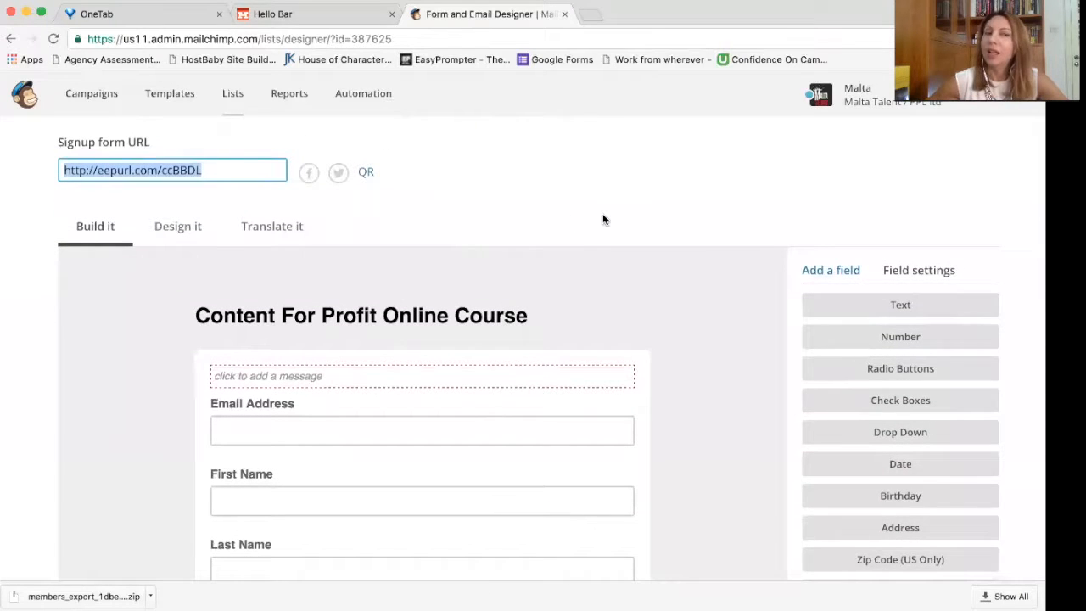
click(11, 39)
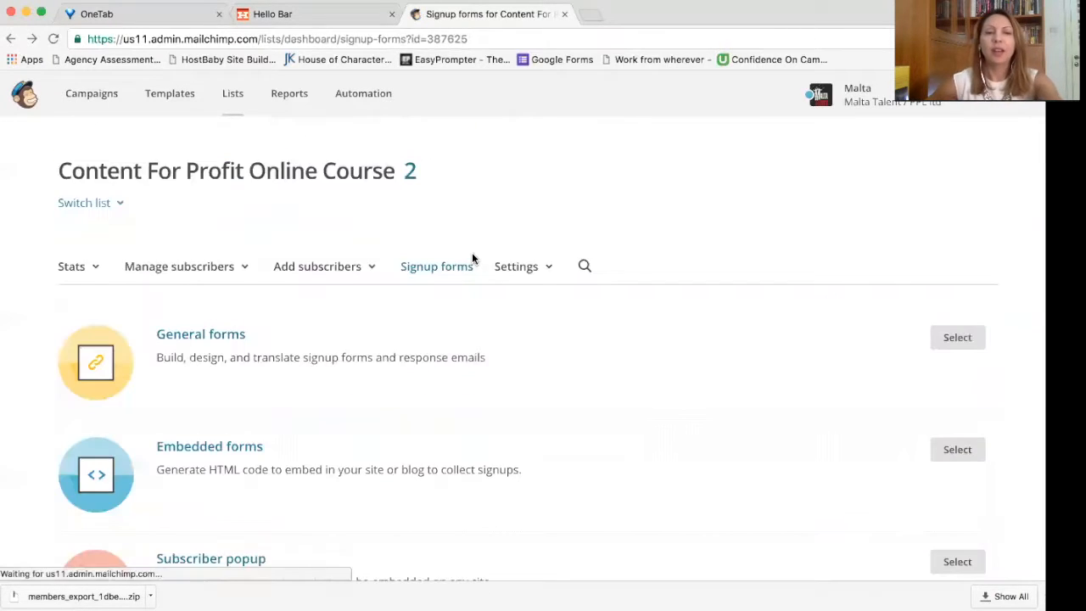
scroll(471, 259, down, 3)
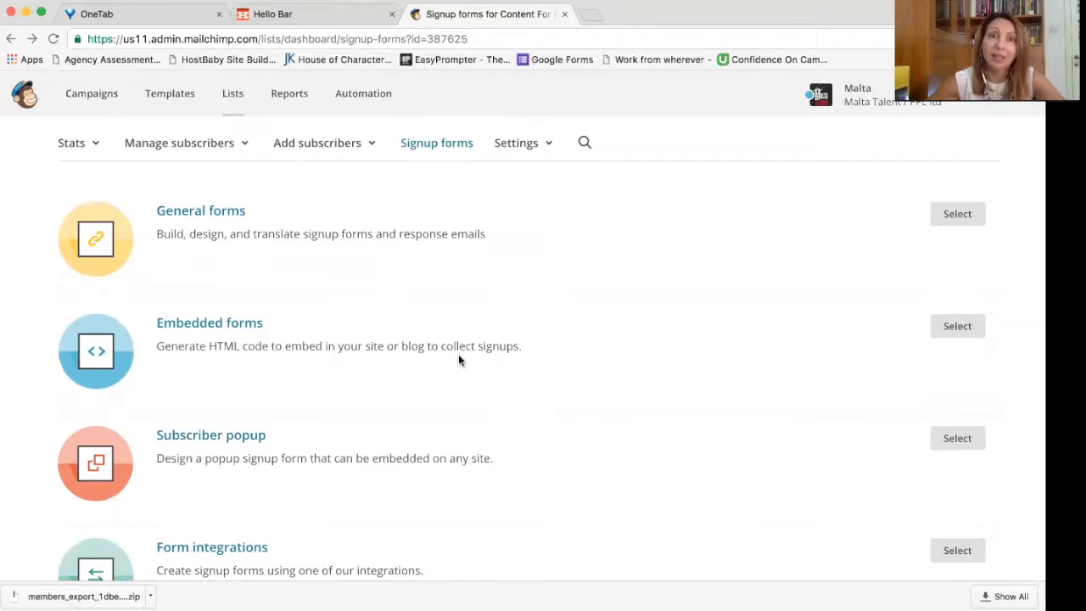
scroll(458, 360, down, 2)
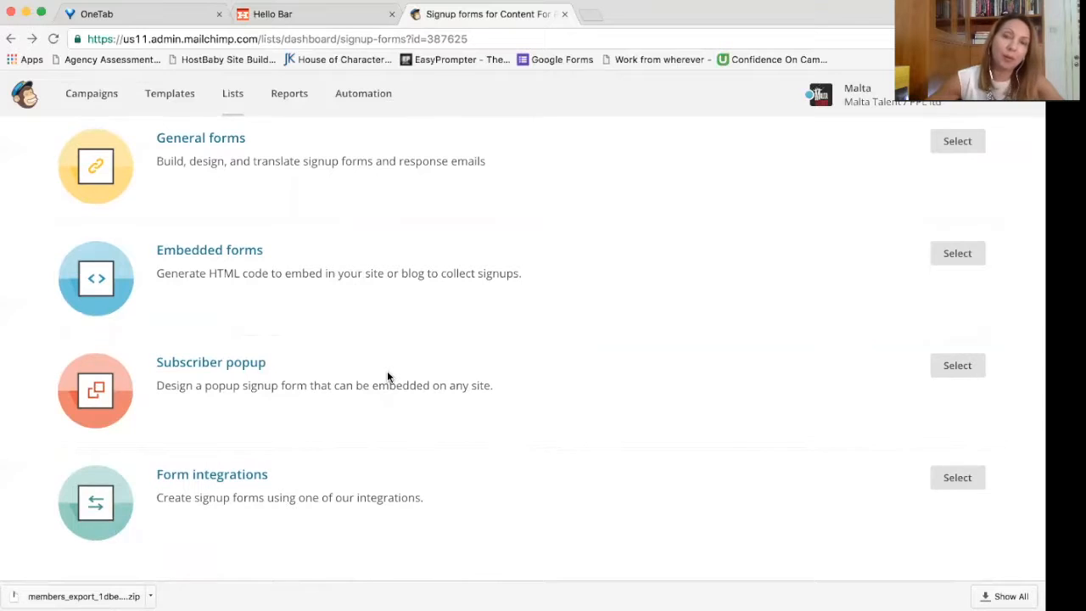
scroll(387, 371, down, 2)
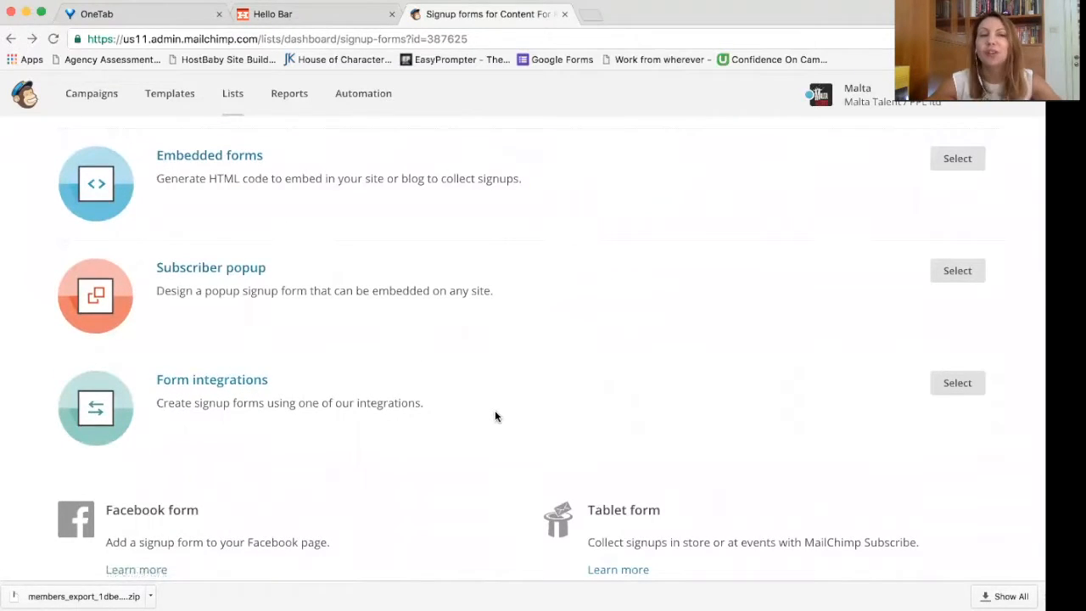
scroll(495, 414, up, 3)
scroll(497, 416, up, 4)
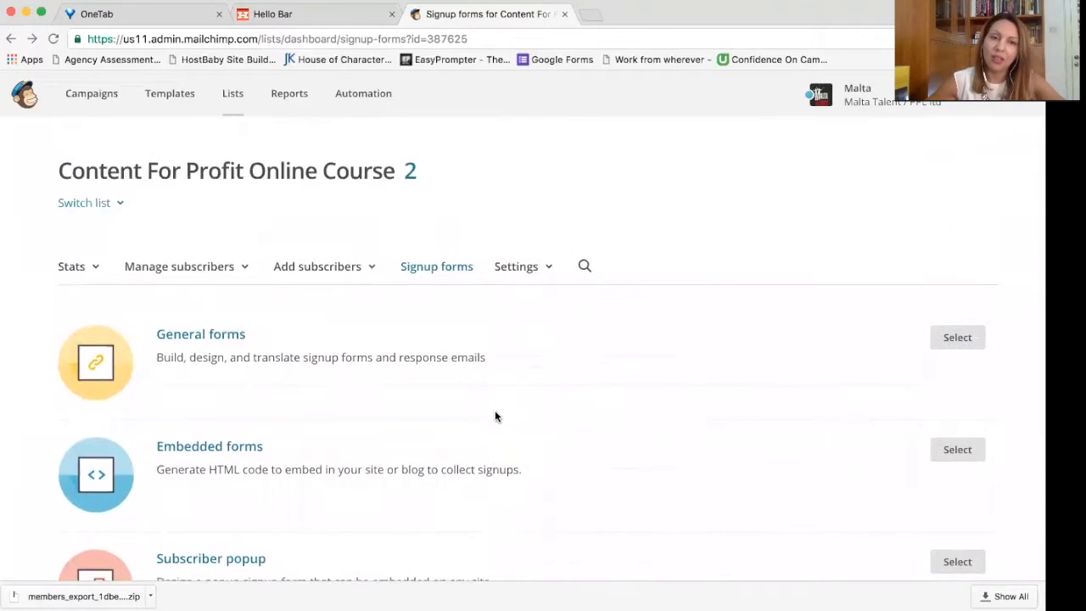
Step: Add the intro message 'Regsiter for August's Intake of the Content for Profit Course' to the form
click(228, 339)
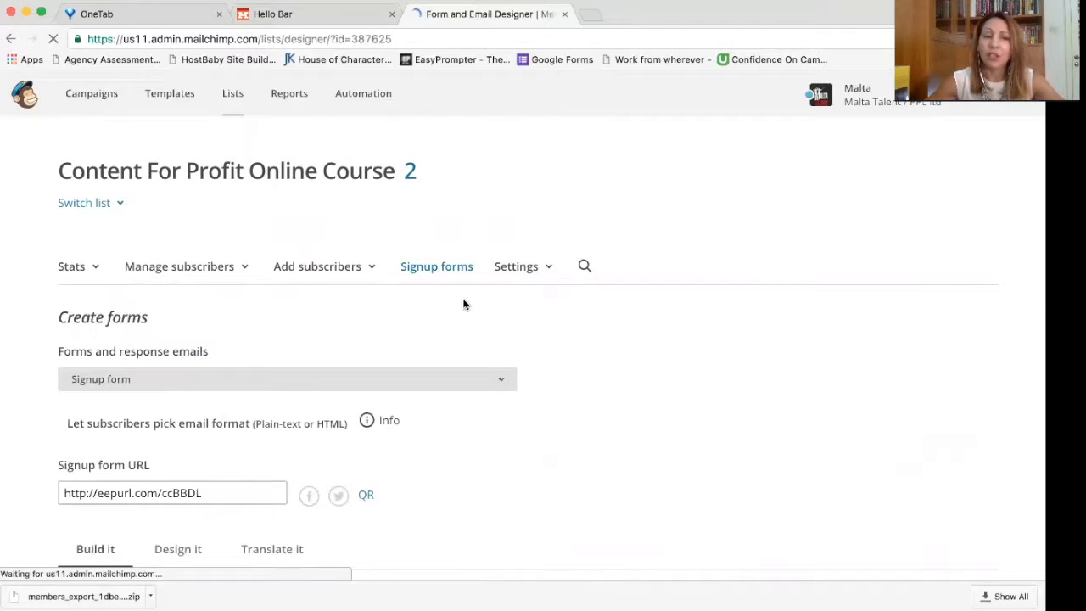
scroll(589, 303, down, 4)
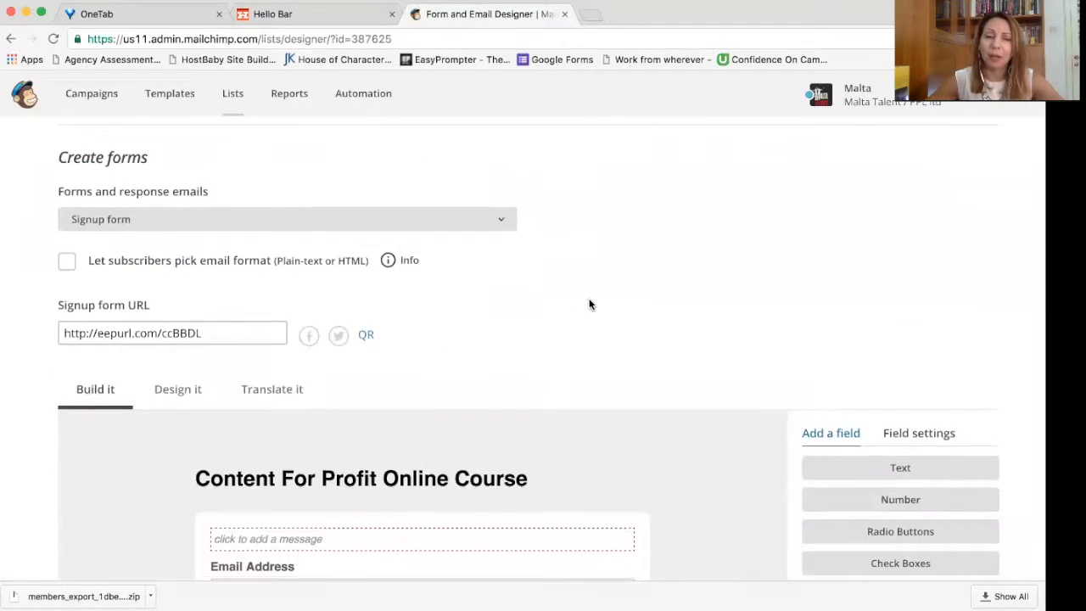
scroll(590, 304, down, 3)
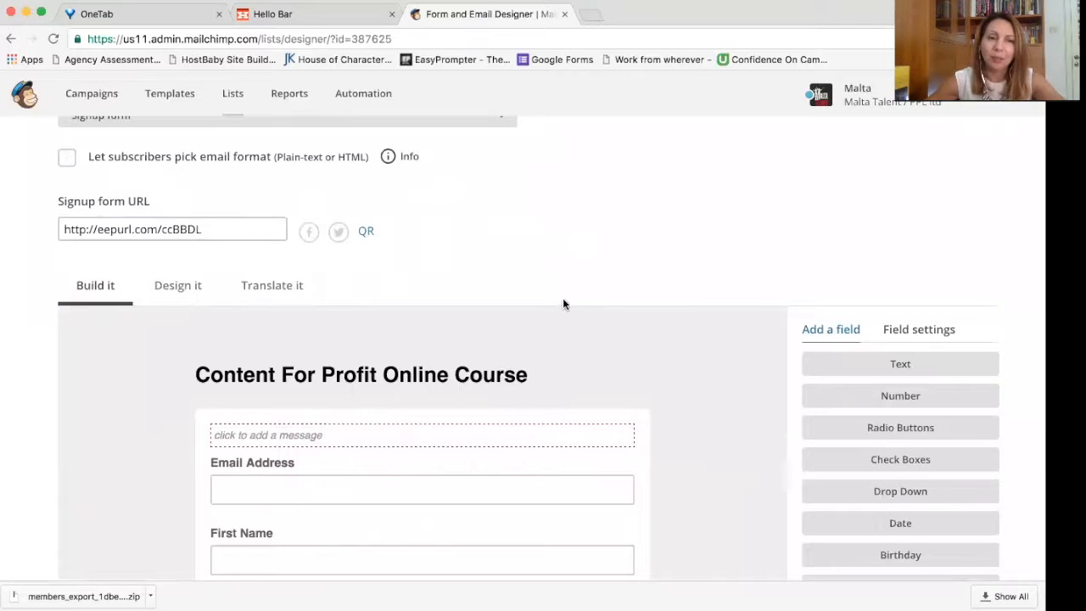
scroll(602, 319, down, 2)
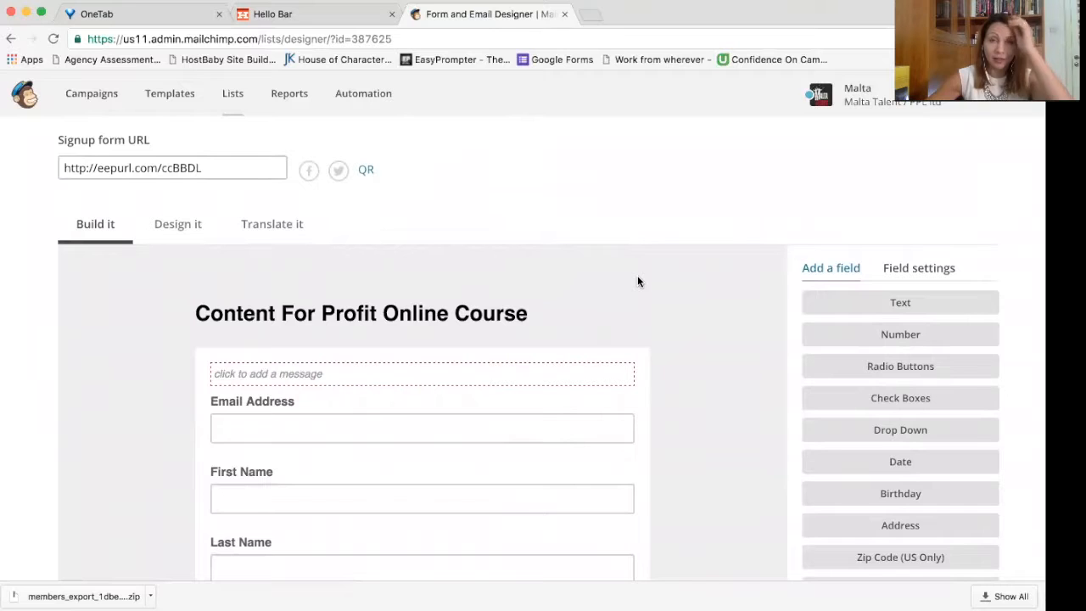
scroll(637, 281, down, 1)
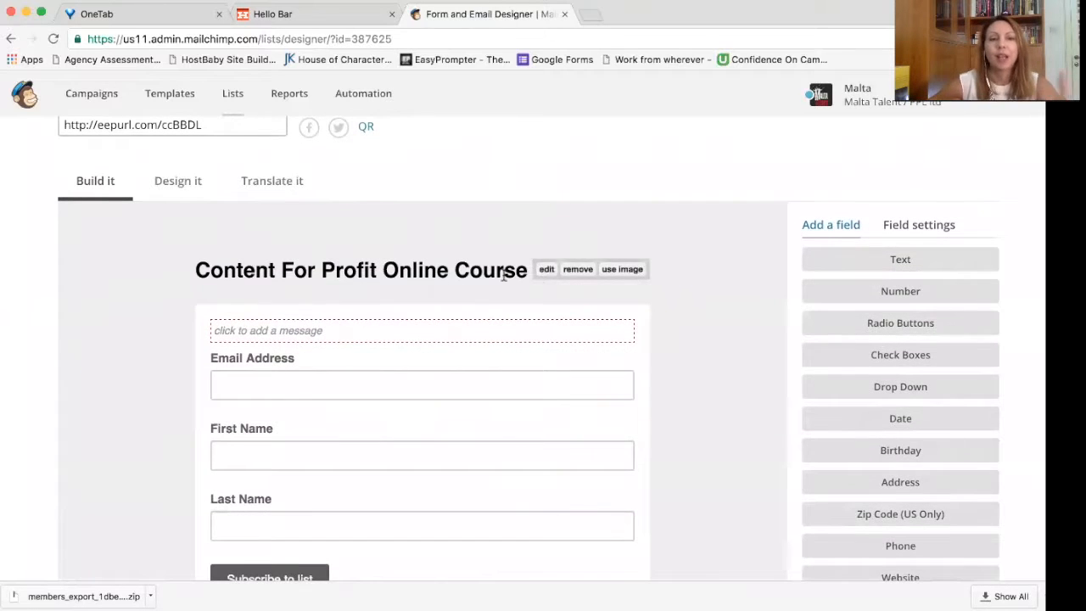
click(506, 334)
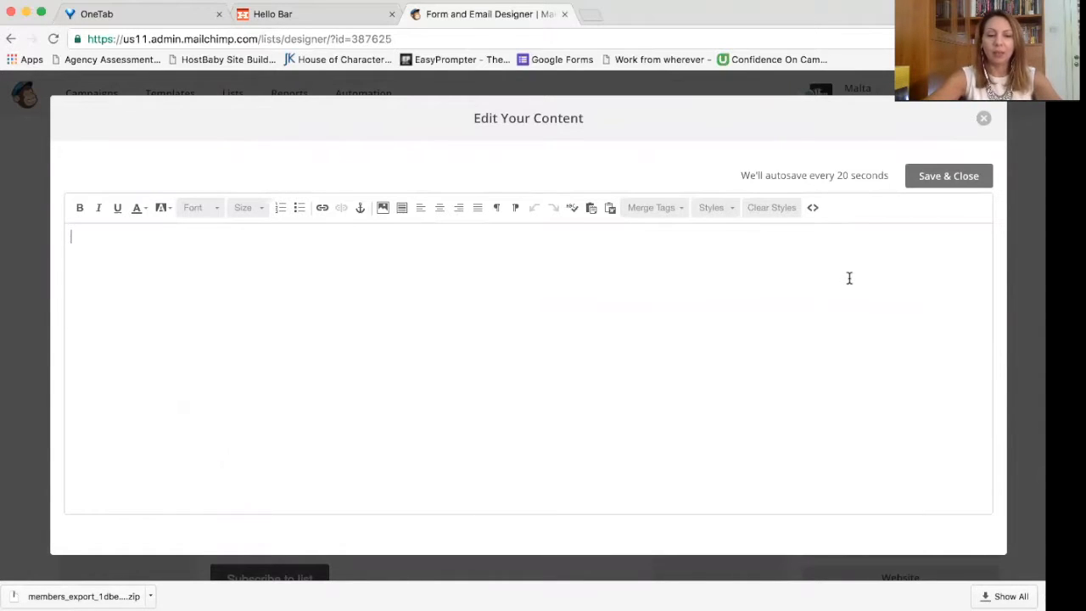
text(Regsiter f)
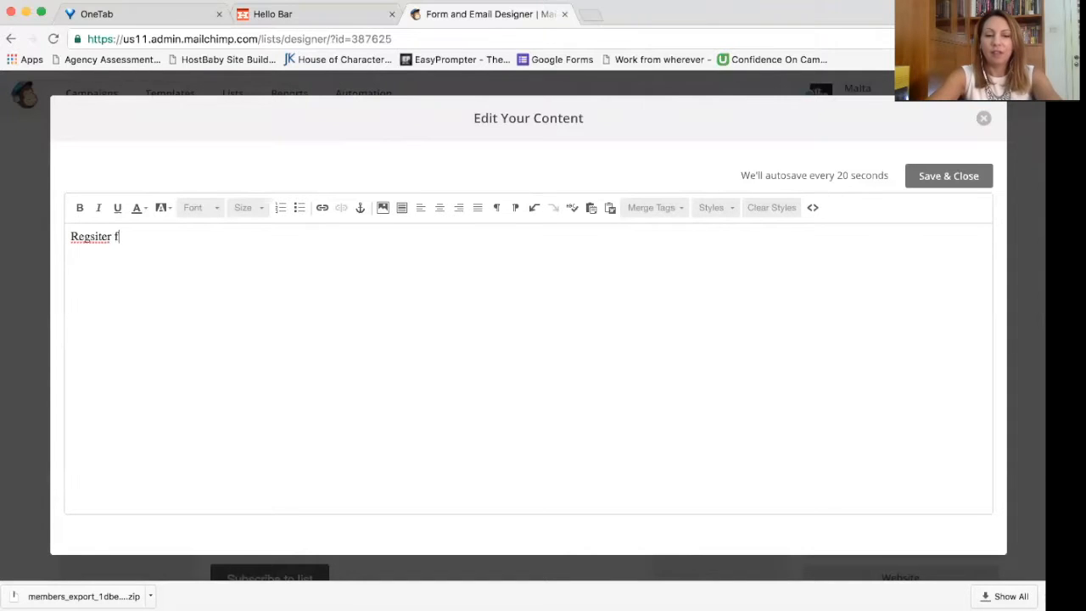
text(or August's Intake of the Conte)
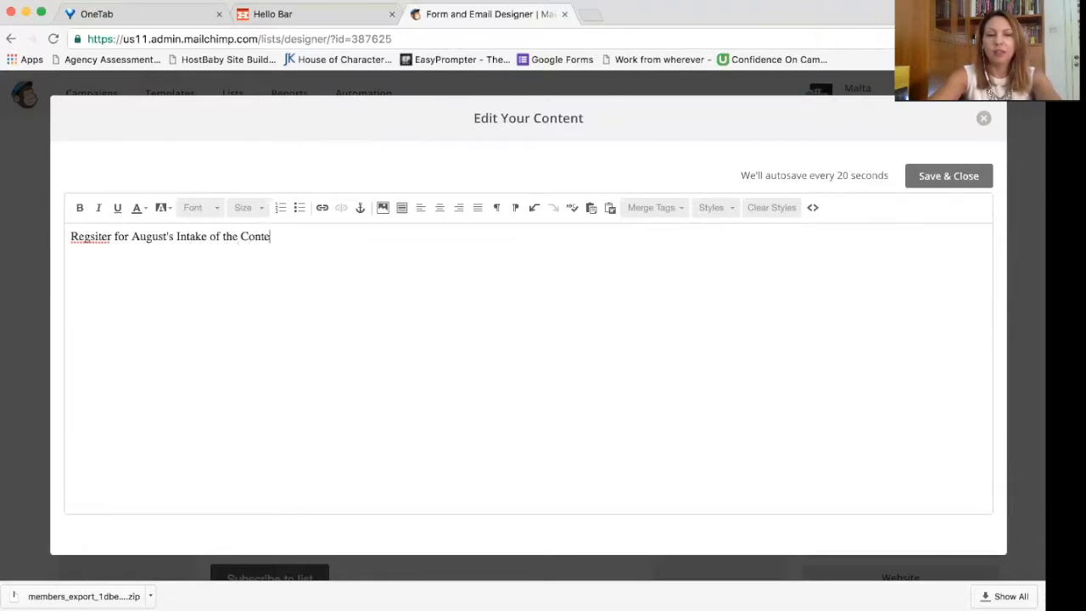
text(nt for Profit Course)
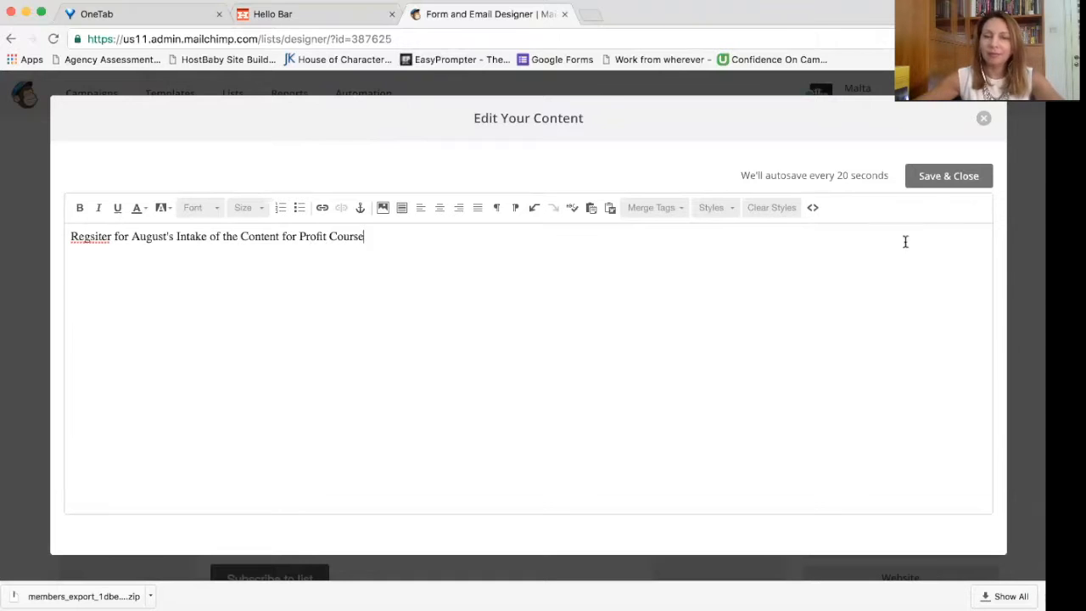
click(952, 177)
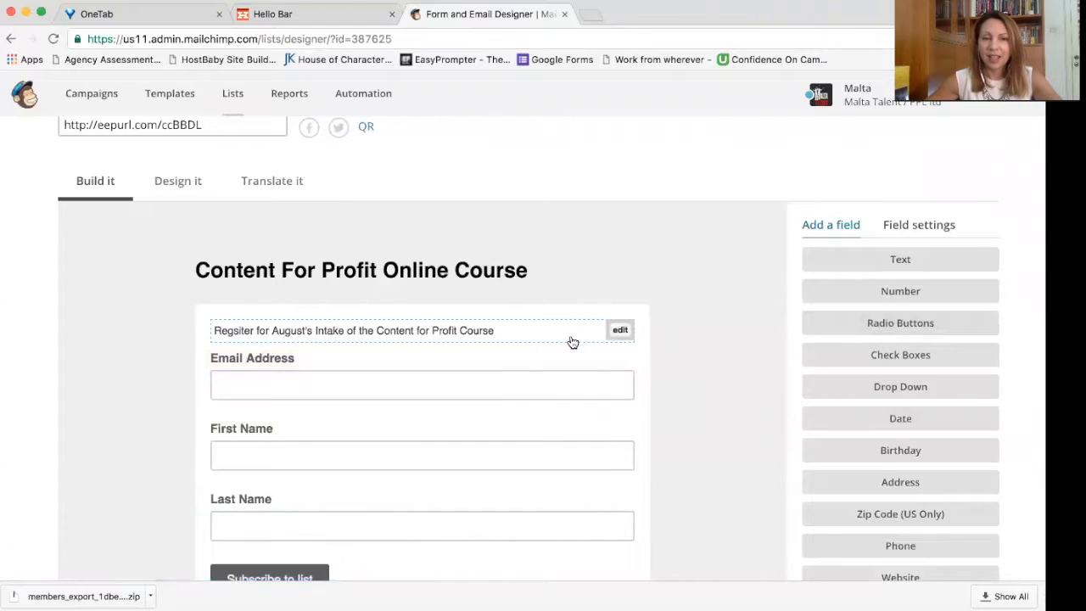
Step: Correct 'Regsiter' to 'Register' and end the intro sentence with a period
scroll(570, 342, down, 3)
click(531, 172)
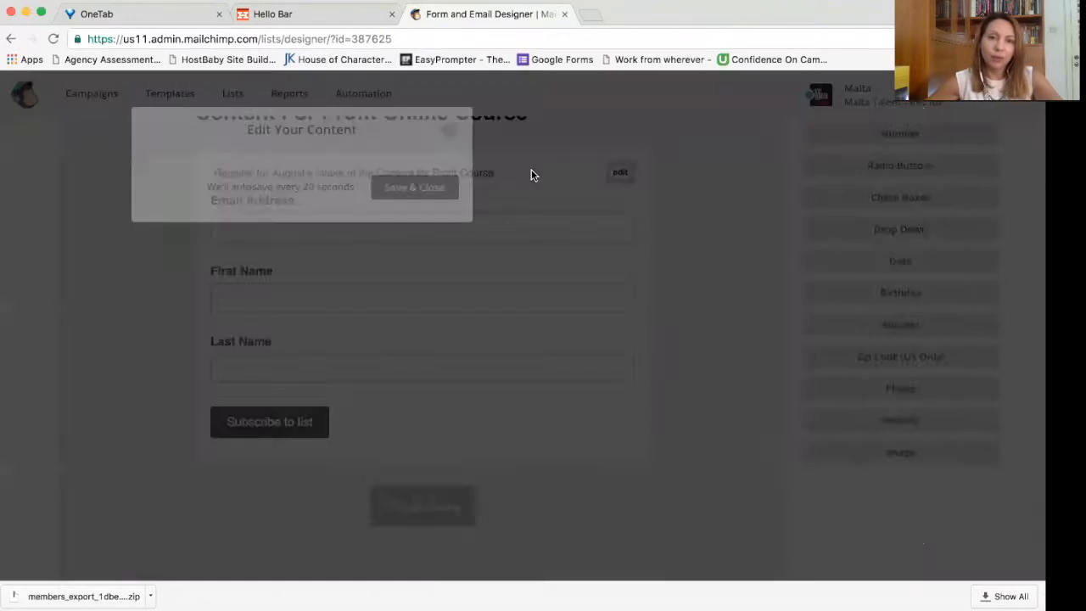
click(492, 248)
text(.)
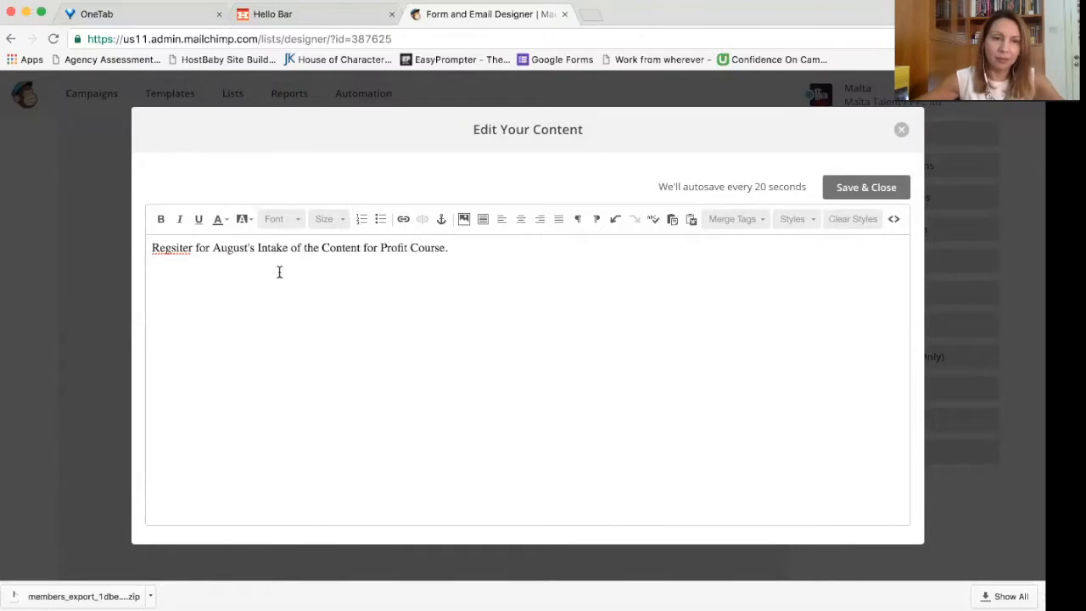
double_click(175, 248)
text(Regsiter)
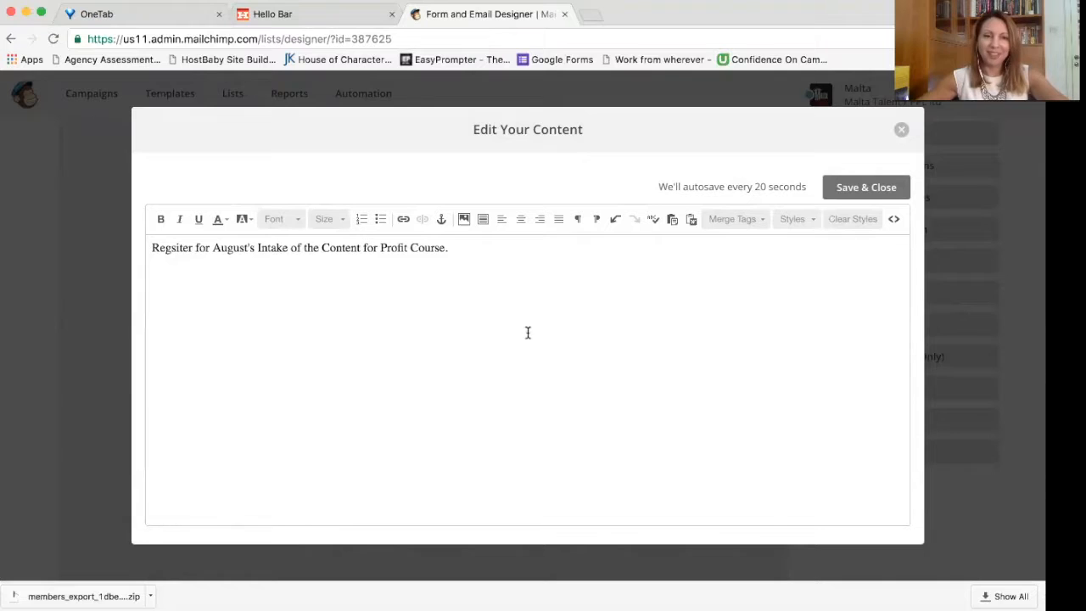
click(181, 248)
key(BackSpace)
key(Right)
text(s)
Step: Add the line 'We hate spam and will never share your email address.' and save
click(351, 260)
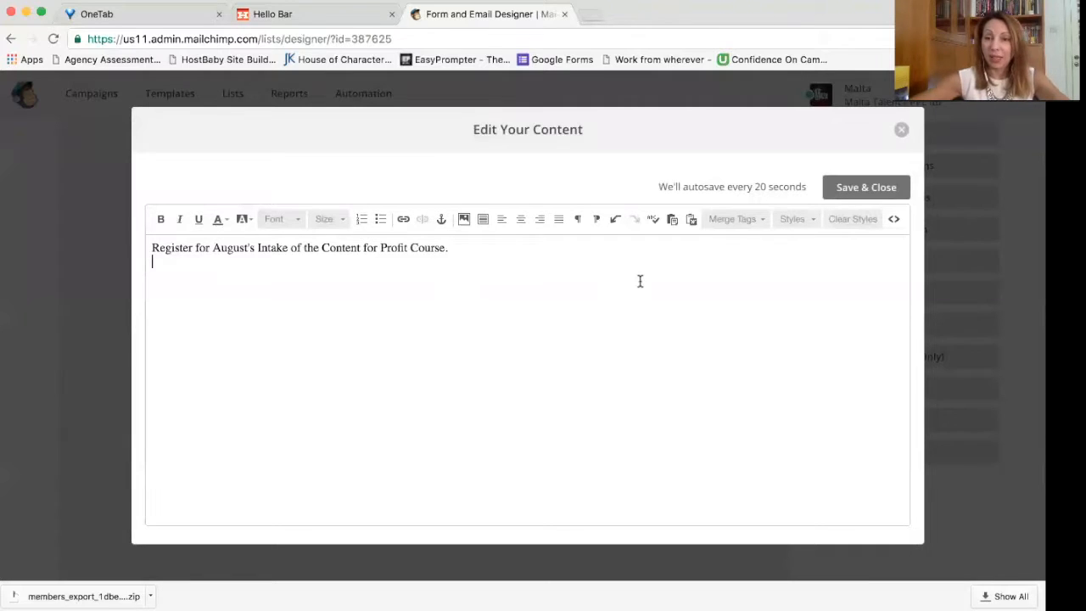
text(We hate spam)
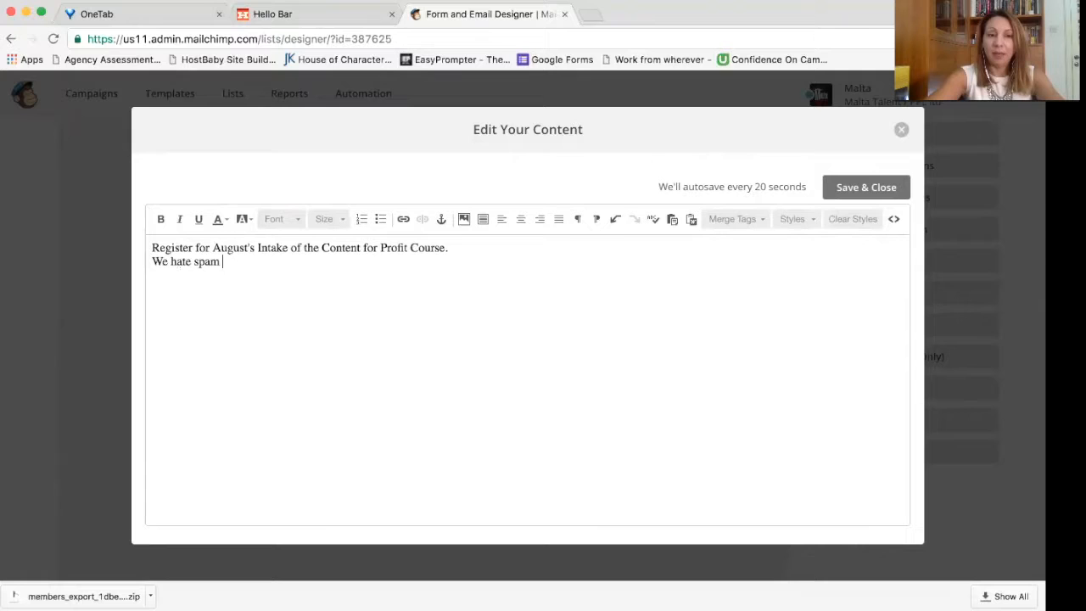
text( and will never share your email addre)
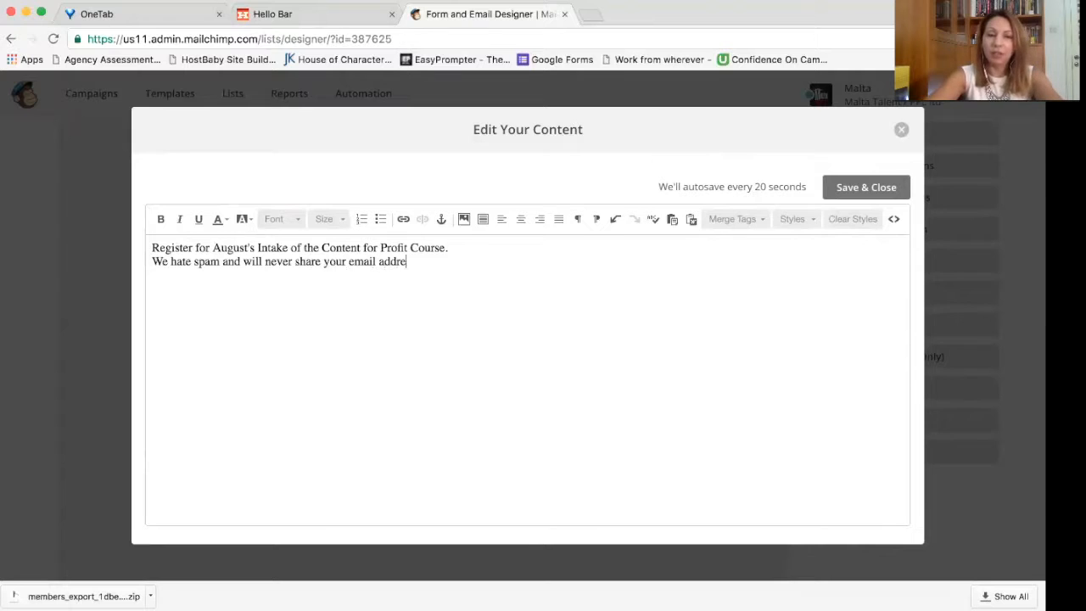
text(ss.)
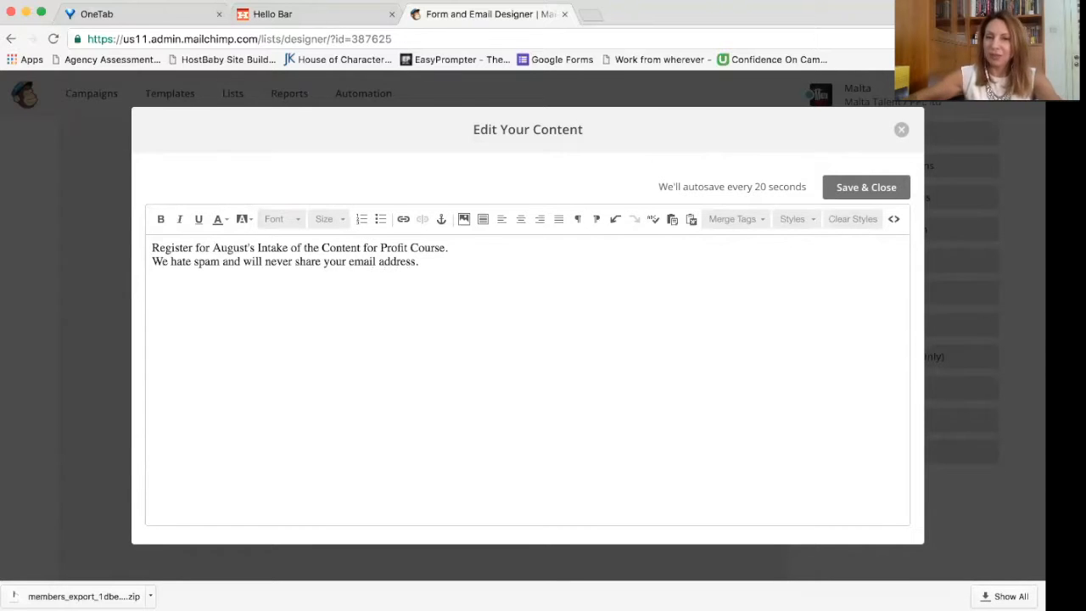
click(878, 186)
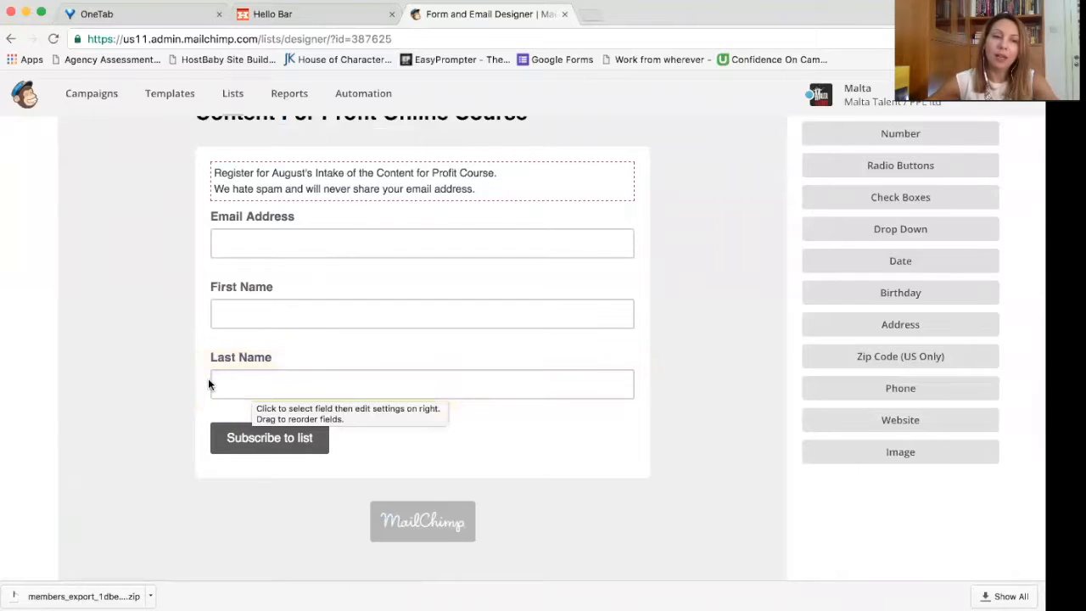
click(233, 241)
scroll(580, 429, up, 5)
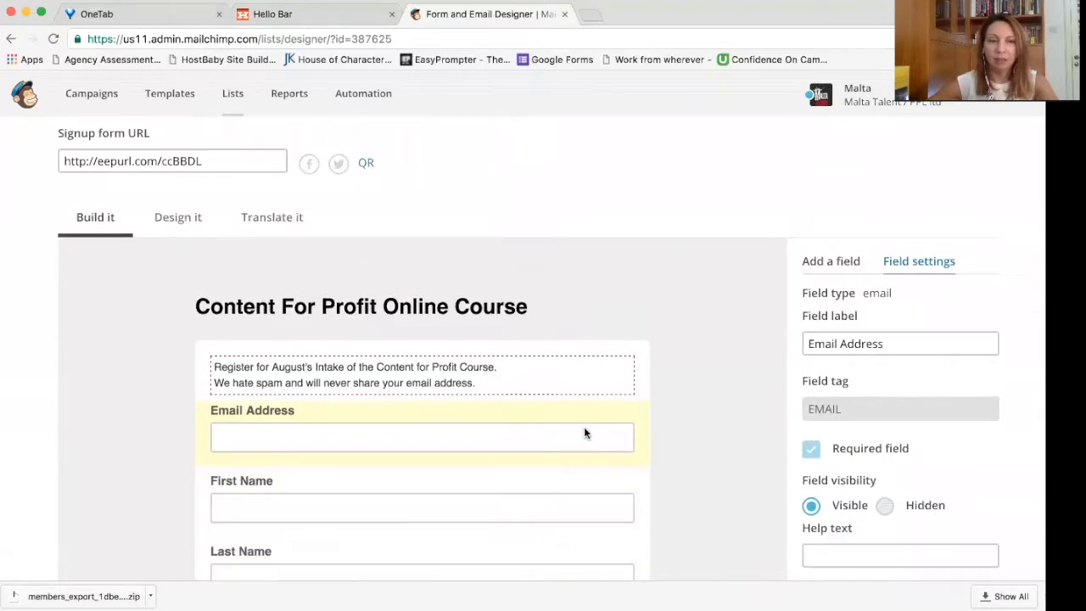
scroll(583, 433, down, 1)
click(178, 206)
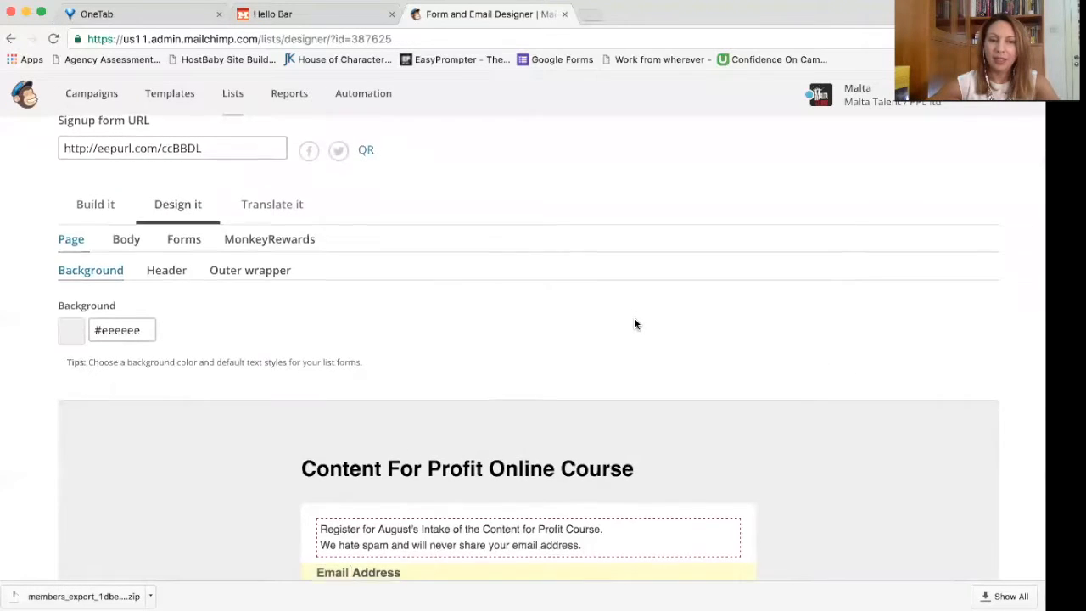
scroll(635, 323, down, 5)
click(344, 411)
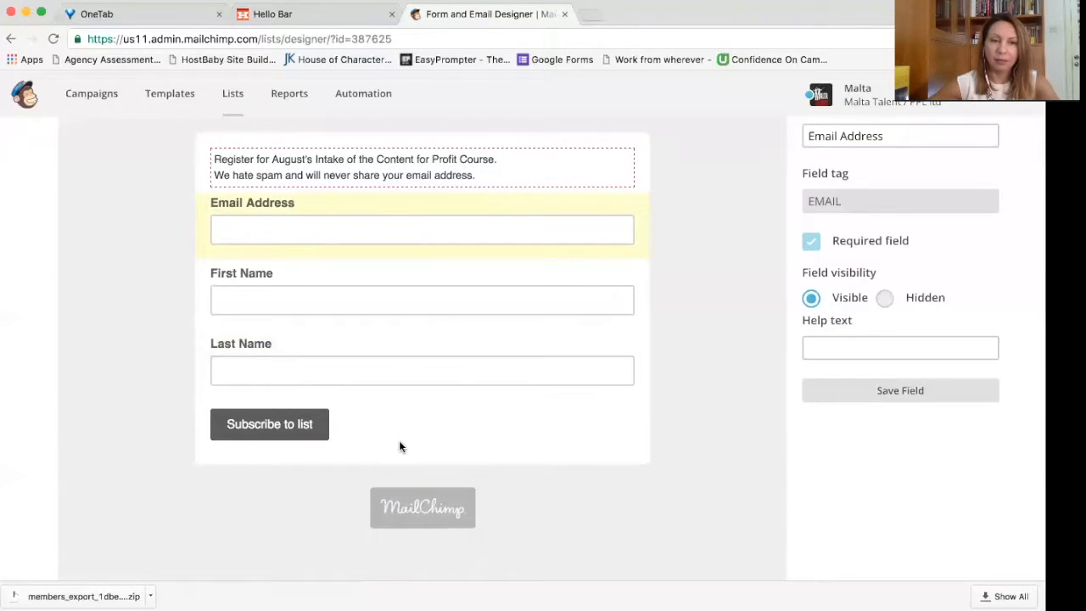
scroll(478, 310, up, 5)
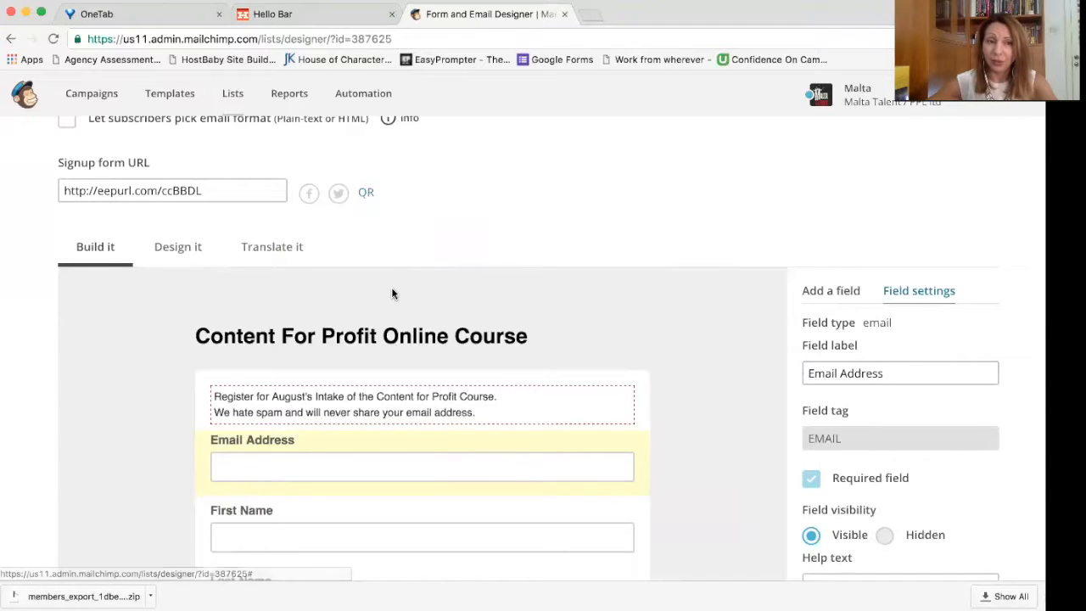
click(175, 247)
scroll(515, 291, down, 5)
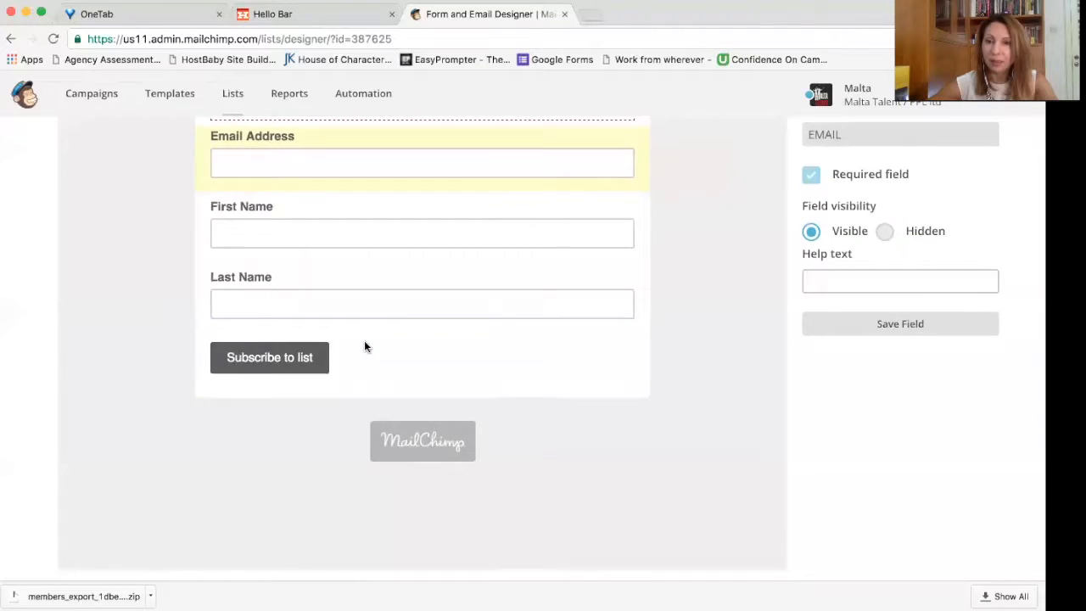
scroll(364, 340, up, 4)
mouse_move(504, 399)
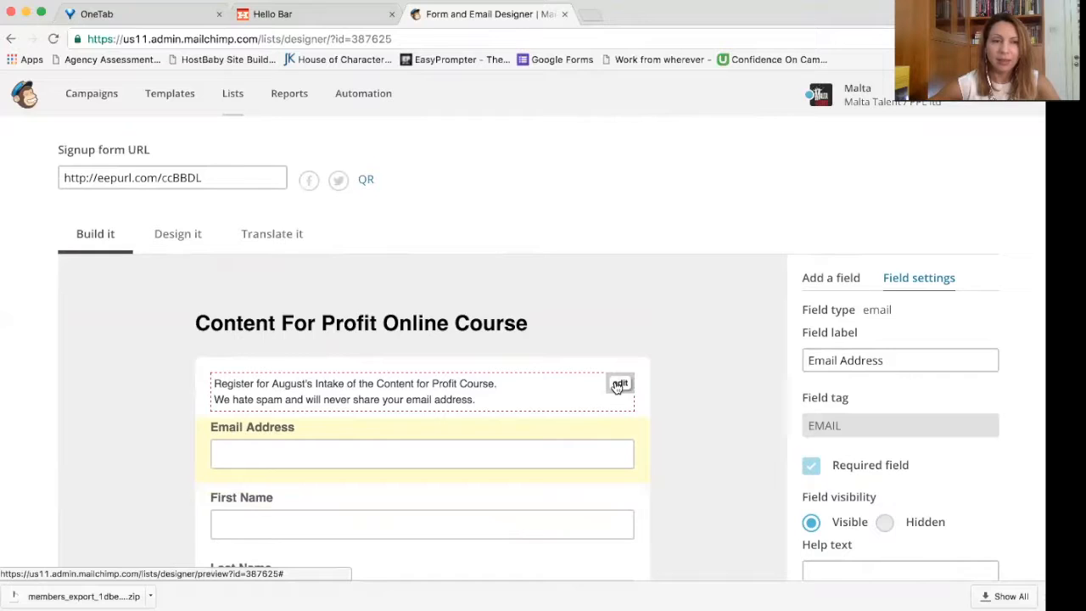
scroll(560, 338, down, 2)
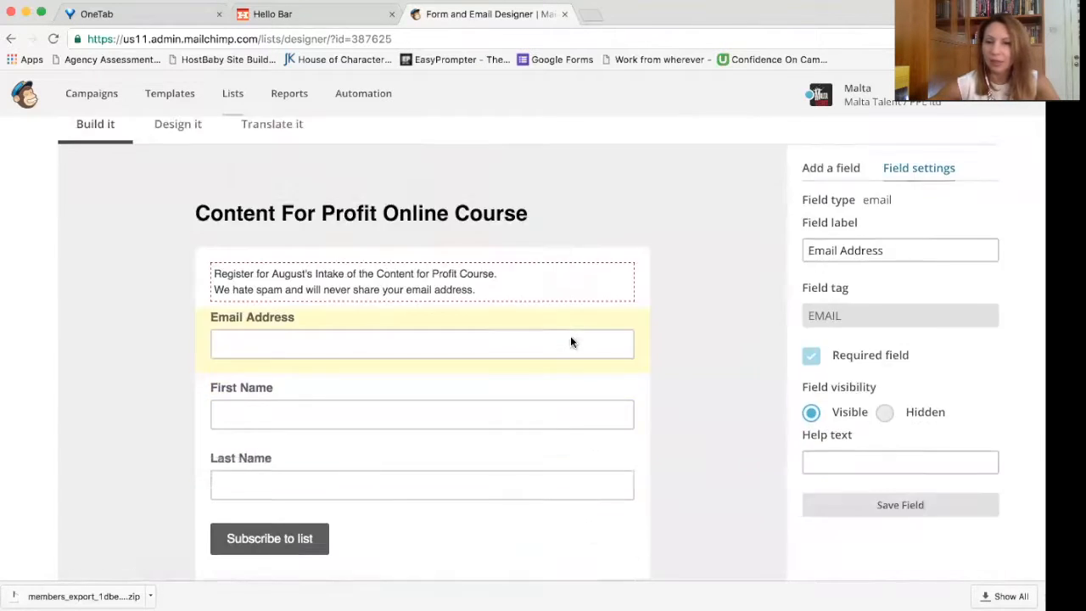
scroll(571, 342, down, 5)
scroll(572, 342, up, 3)
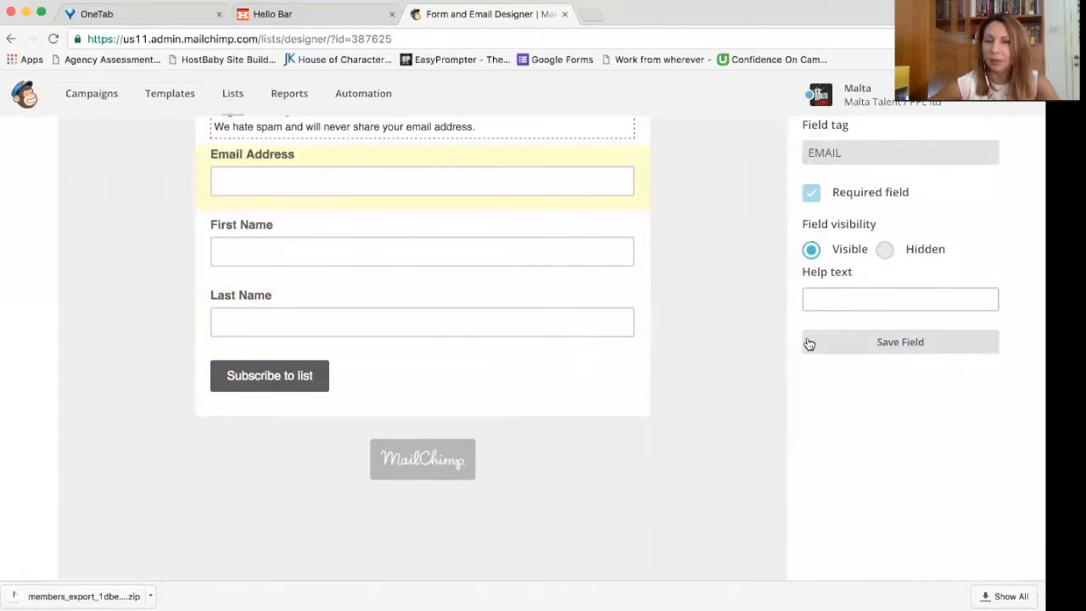
click(810, 343)
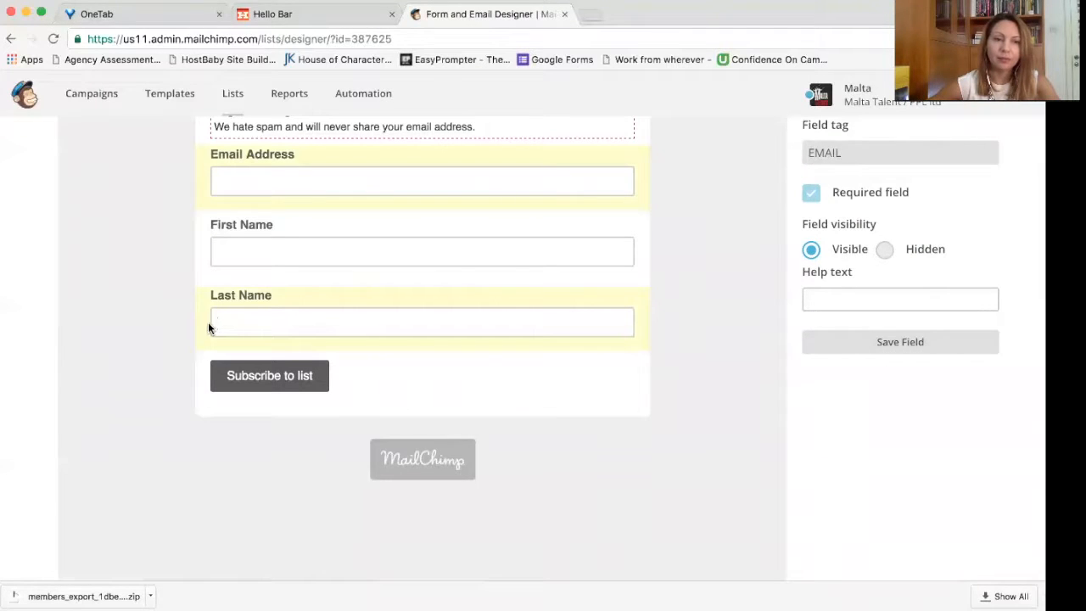
Step: Move the Email Address field below Last Name, then choose to delete the Last Name field
click(206, 325)
mouse_move(203, 325)
mouse_down()
mouse_move(202, 316)
mouse_move(212, 334)
mouse_up()
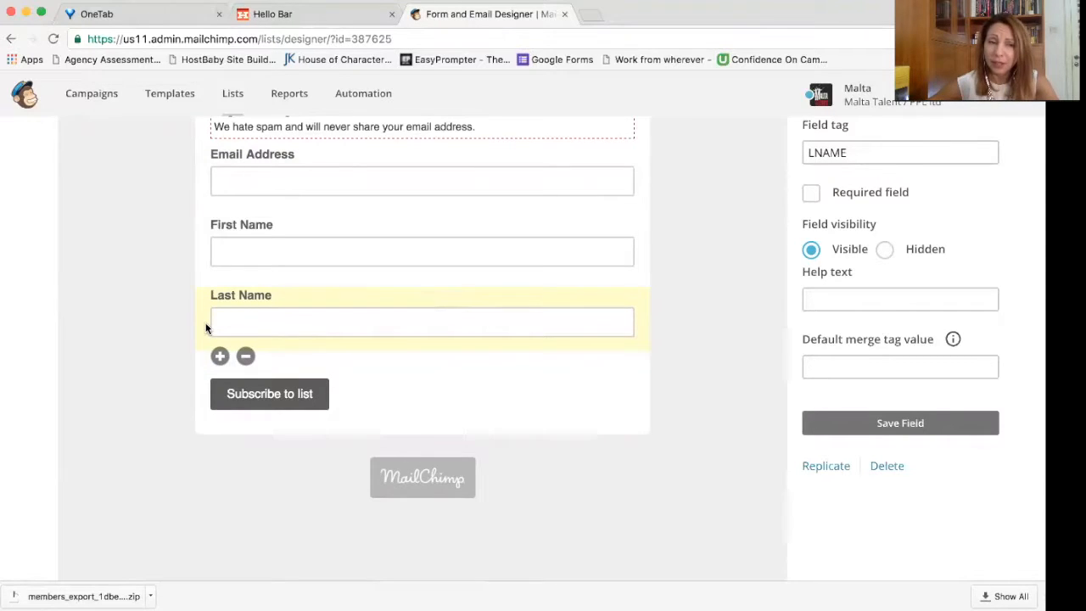
drag(201, 173, 213, 344)
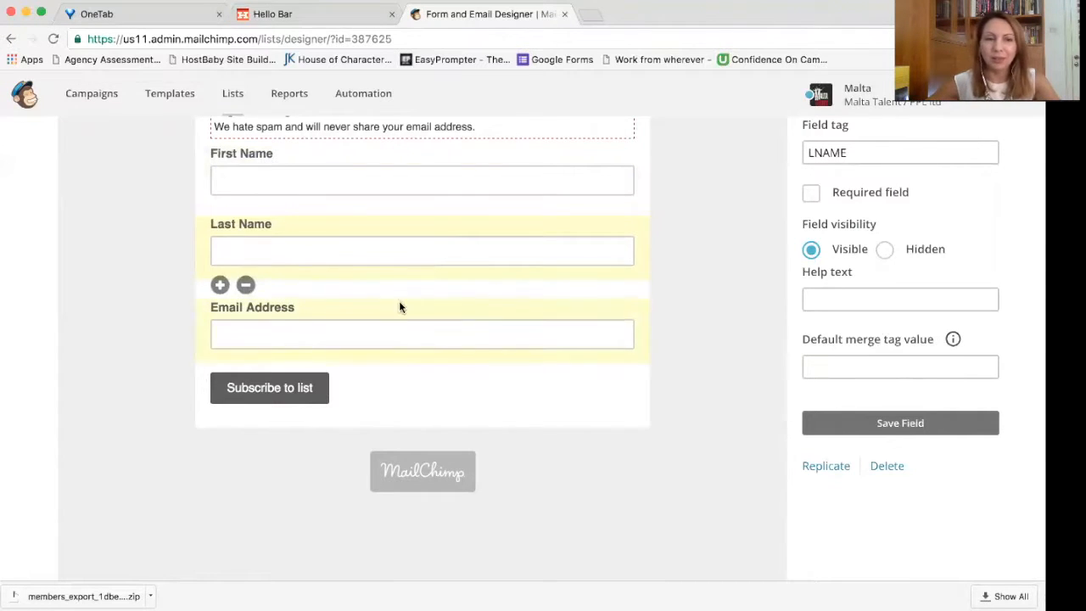
scroll(405, 283, up, 5)
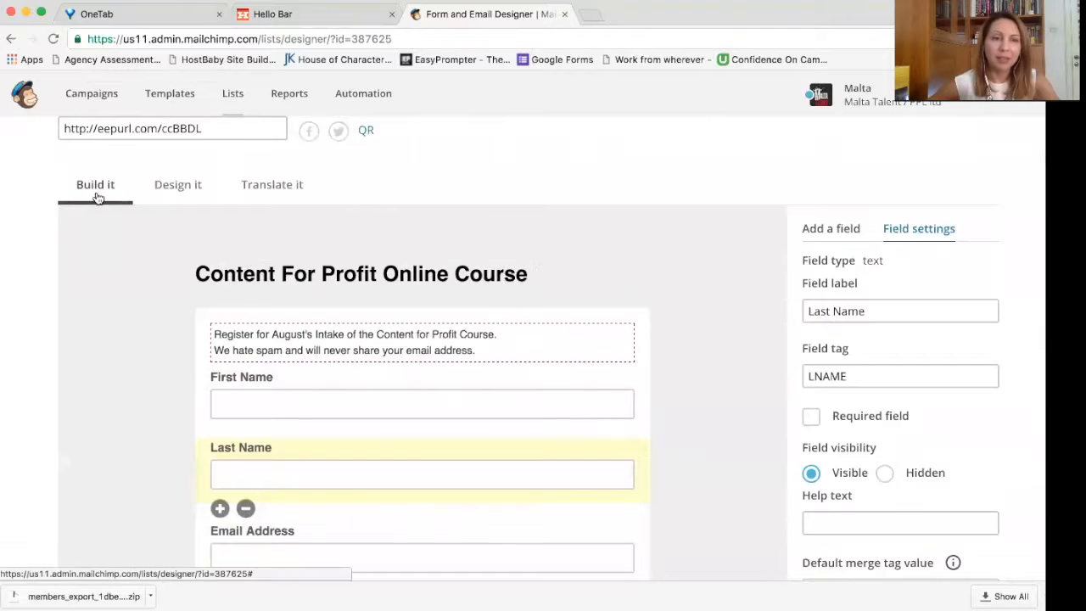
scroll(431, 327, down, 3)
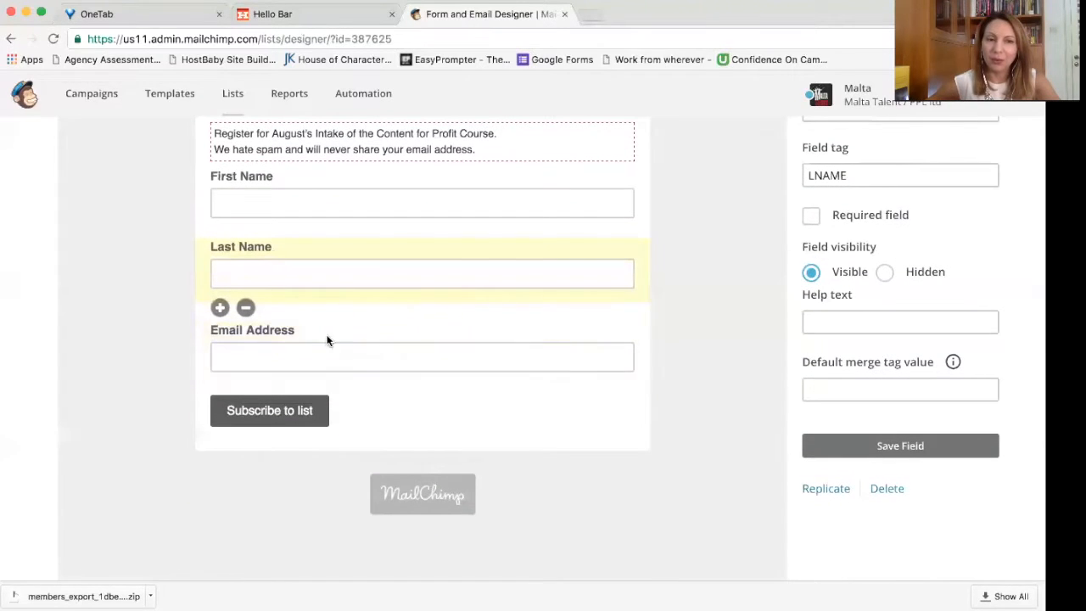
mouse_move(201, 347)
mouse_down()
mouse_move(201, 337)
mouse_move(203, 369)
mouse_up()
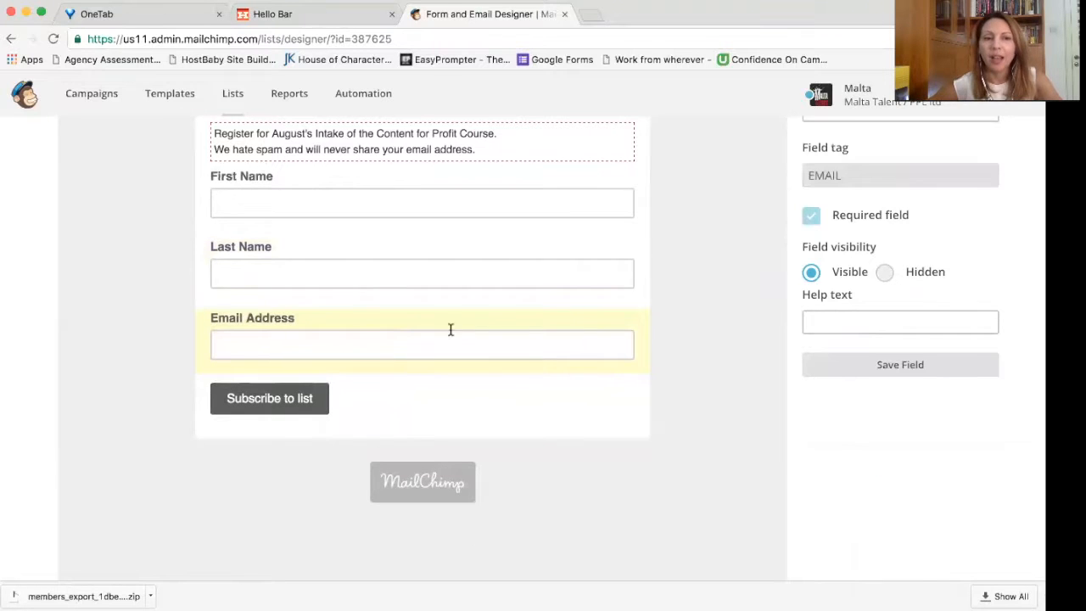
click(234, 268)
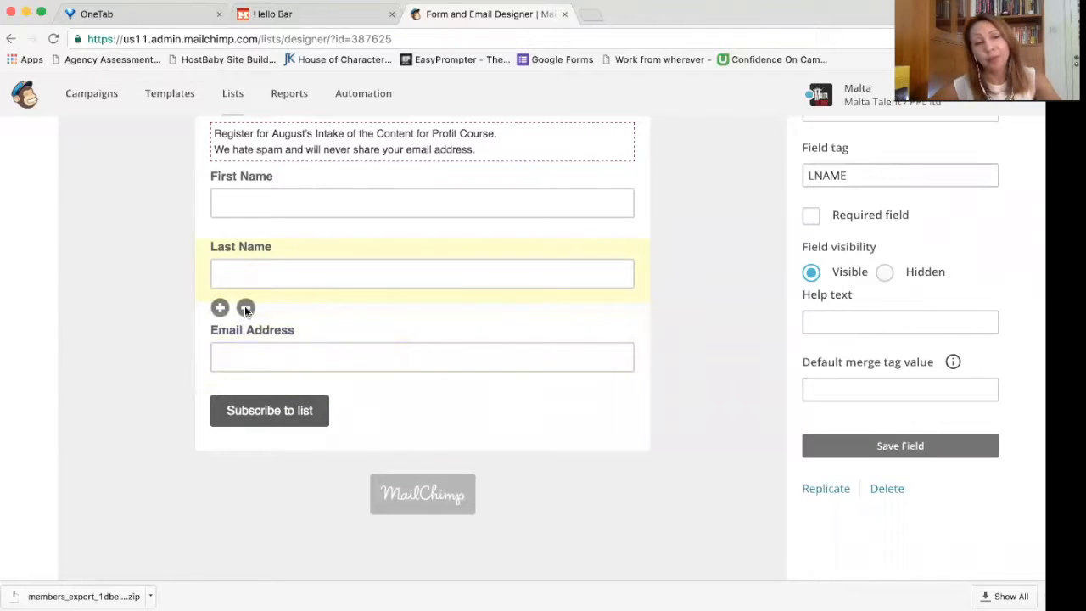
click(245, 308)
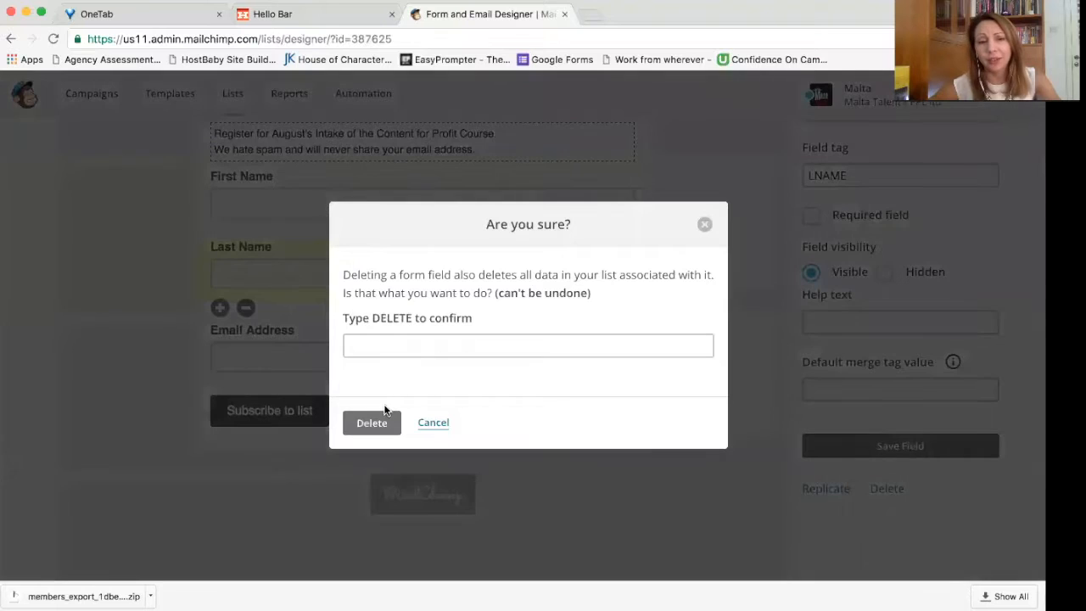
Step: Confirm removal of the Last Name field by entering DELETE and clicking Delete
click(380, 423)
click(409, 347)
text(DELETE)
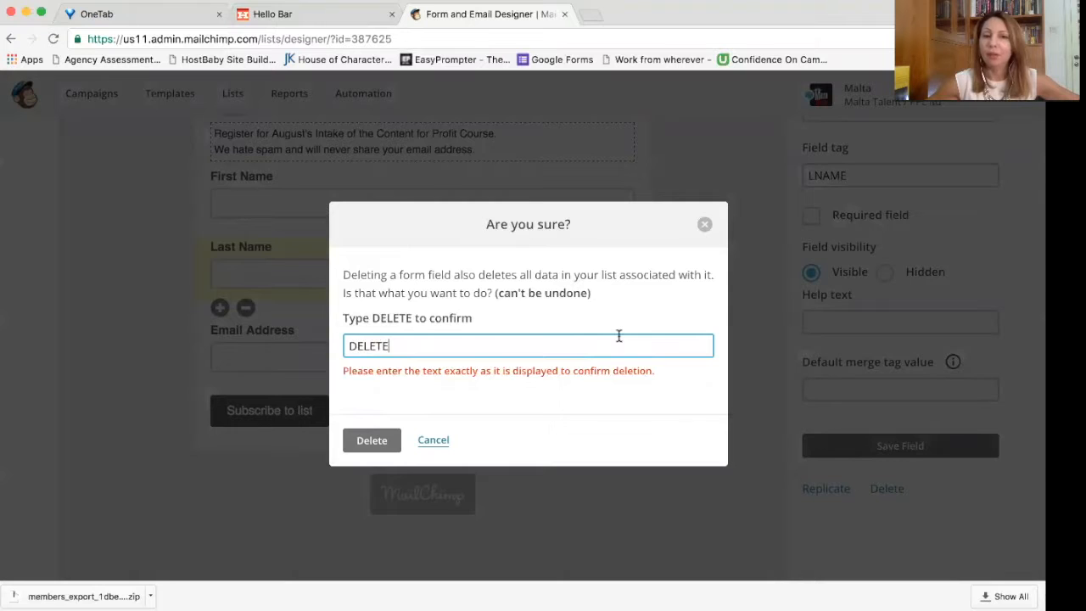
click(372, 441)
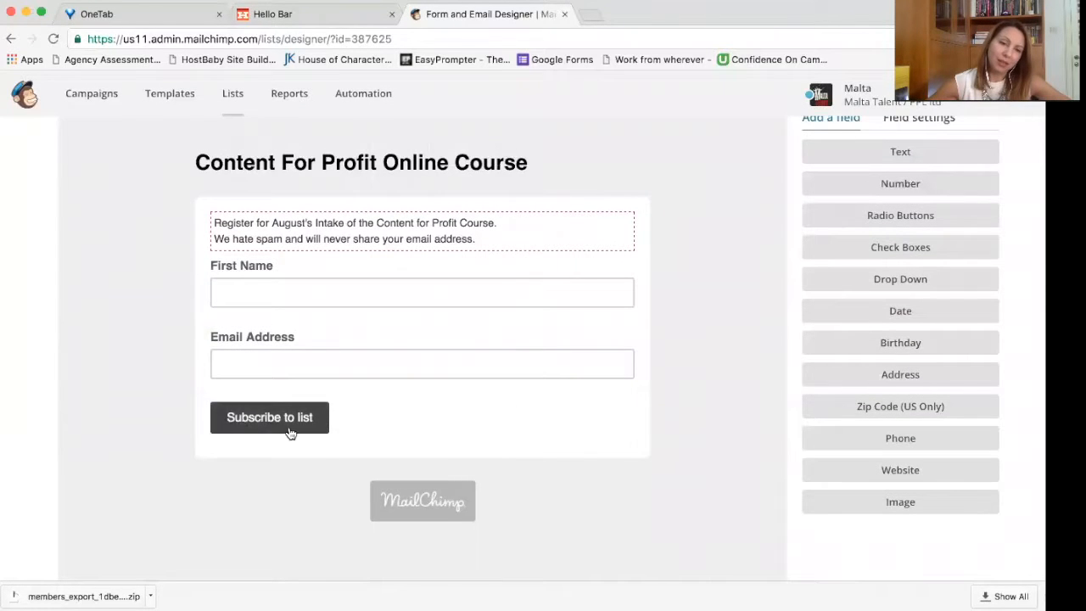
scroll(439, 418, up, 2)
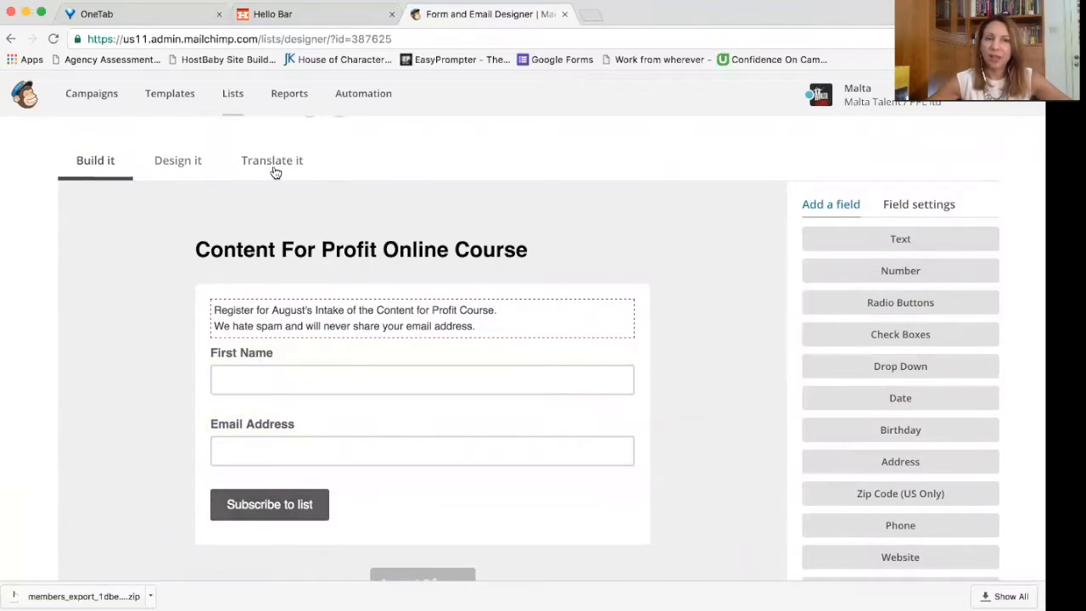
scroll(627, 337, down, 3)
scroll(628, 336, up, 6)
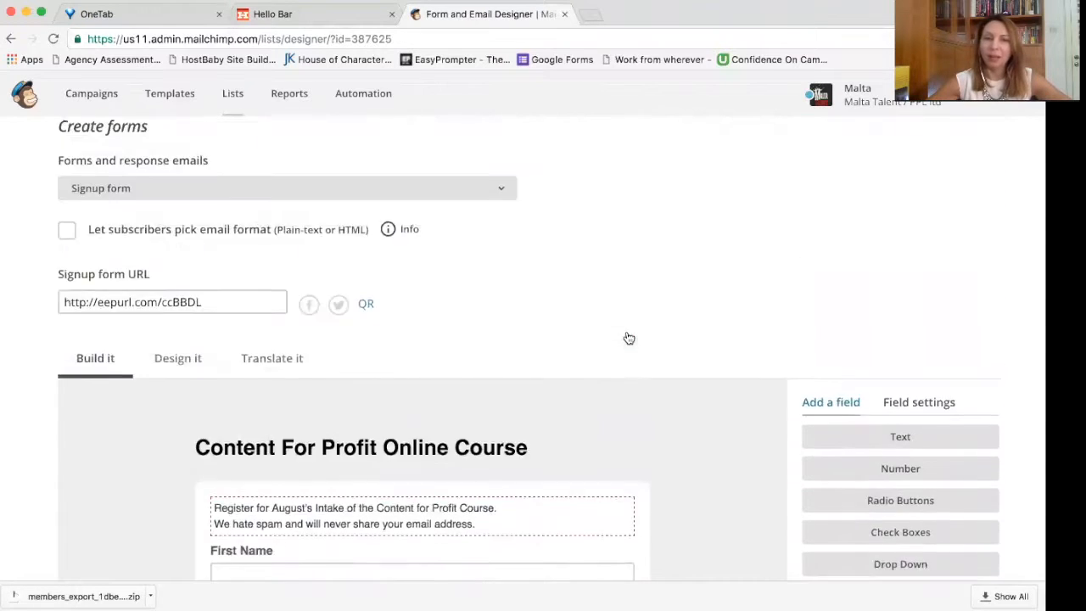
scroll(359, 364, down, 1)
Step: Replace the 'Subscribe to list' button text with 'Join the course today!' and save it
click(269, 348)
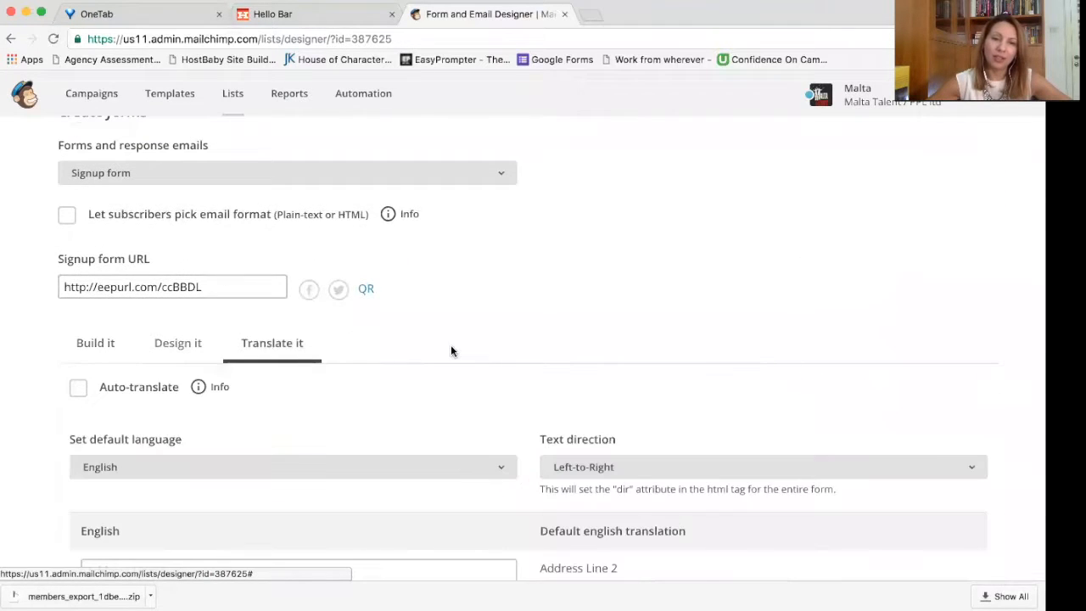
scroll(451, 348, down, 5)
scroll(451, 351, down, 6)
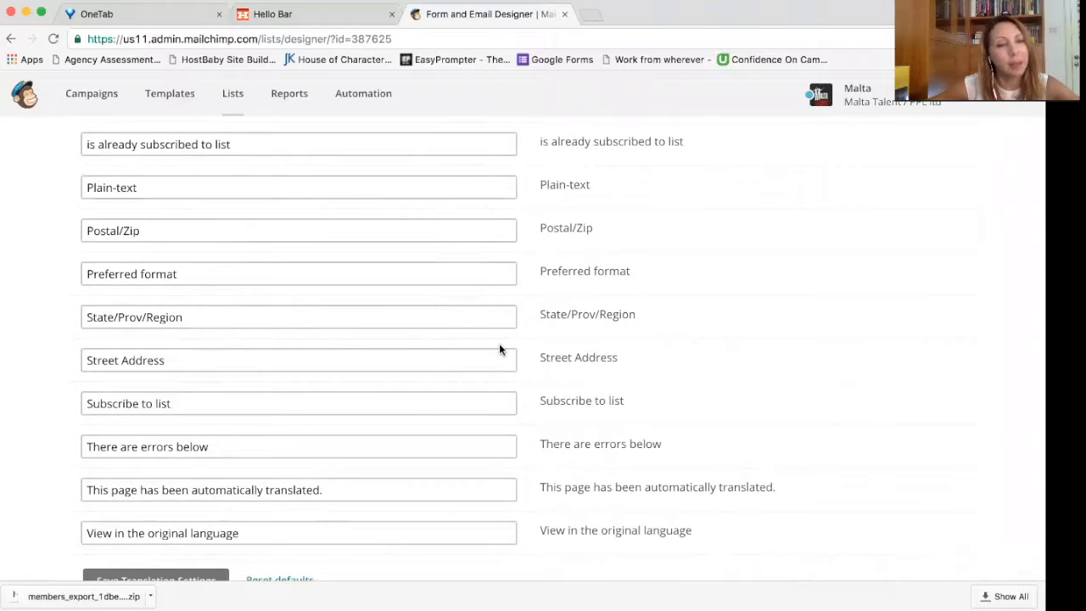
scroll(498, 343, down, 2)
drag(202, 341, 61, 335)
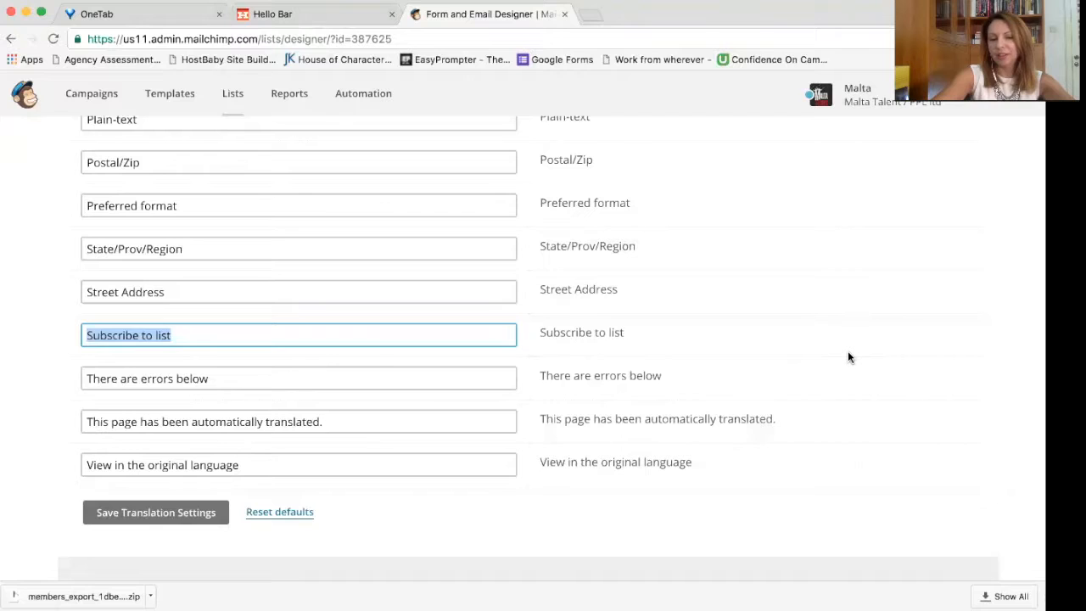
text(Join )
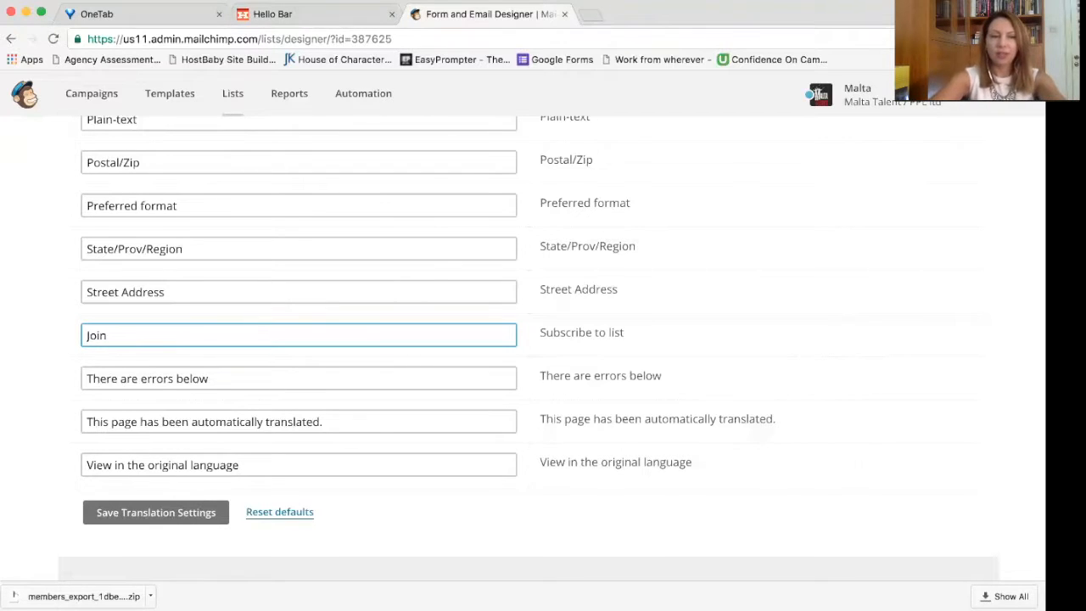
text(us for)
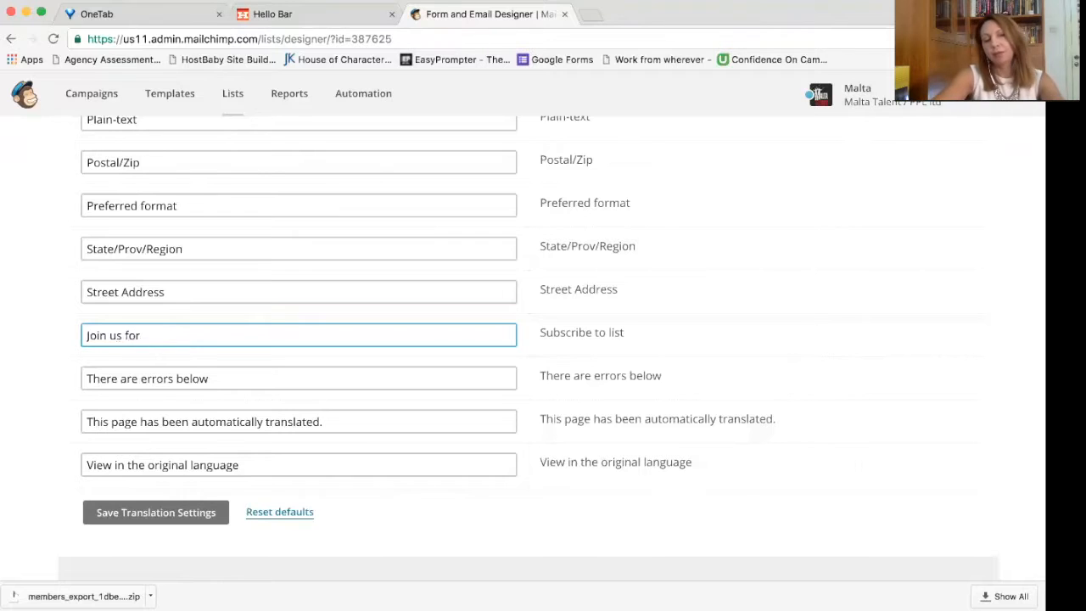
key(BackSpace)
key(BackSpace)
key(BackSpace)
key(BackSpace)
key(BackSpace)
key(BackSpace)
key(BackSpace)
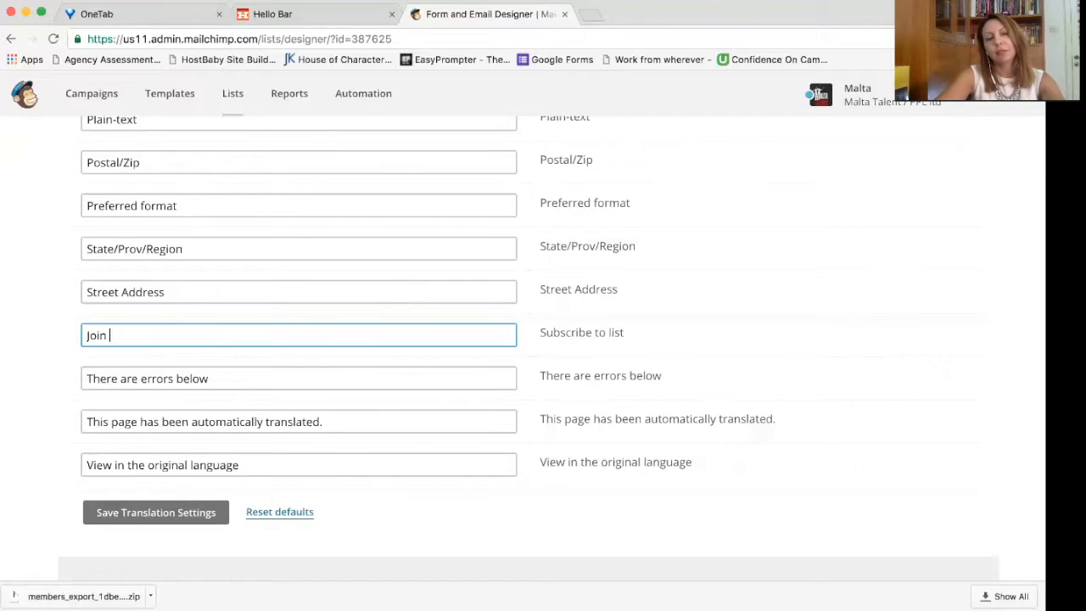
text(the course t)
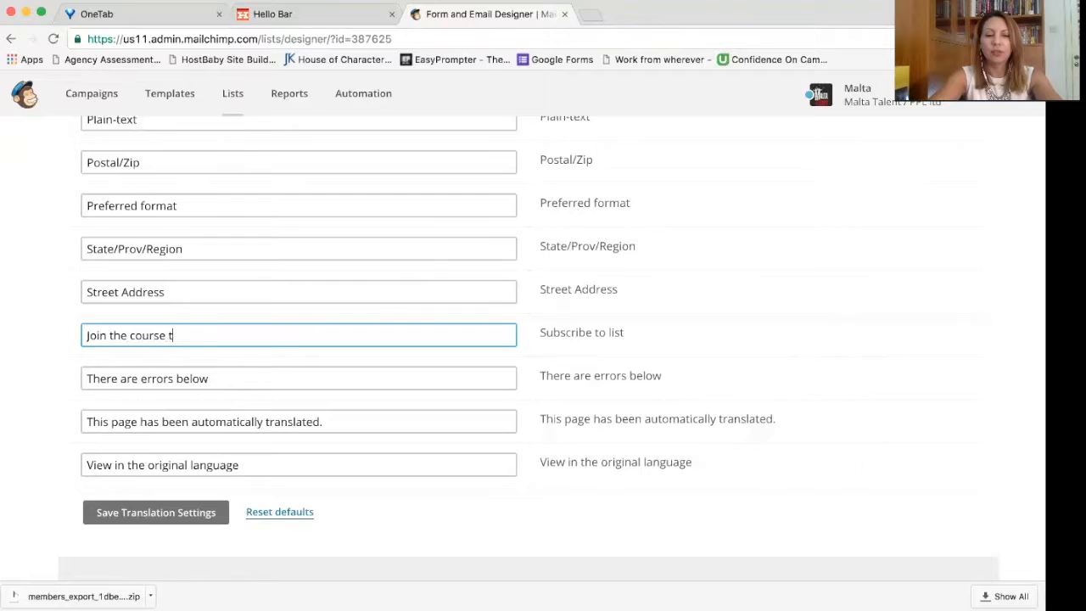
text(oday!)
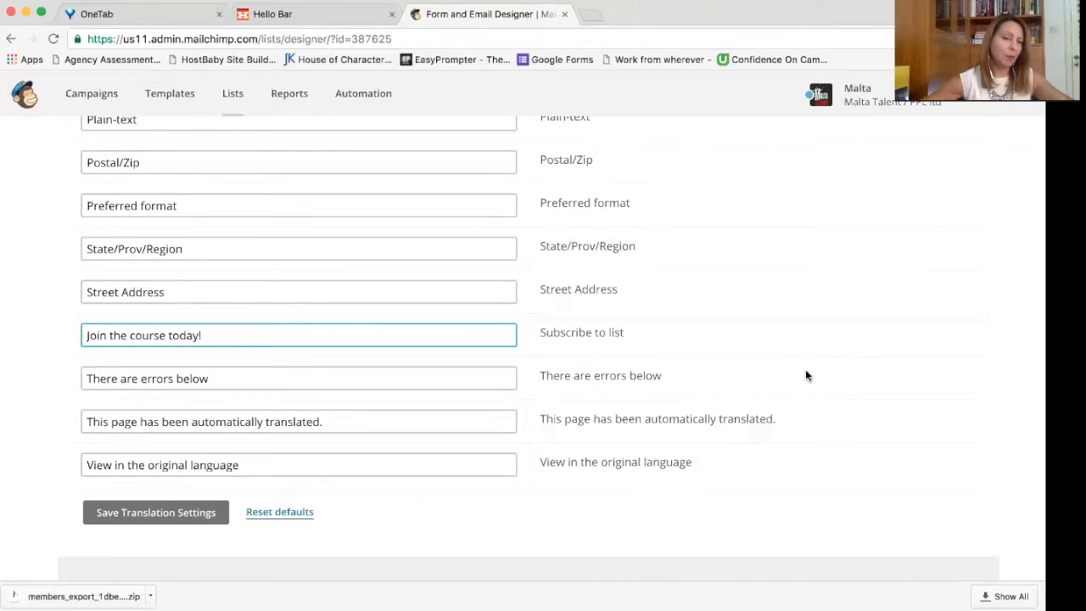
click(212, 514)
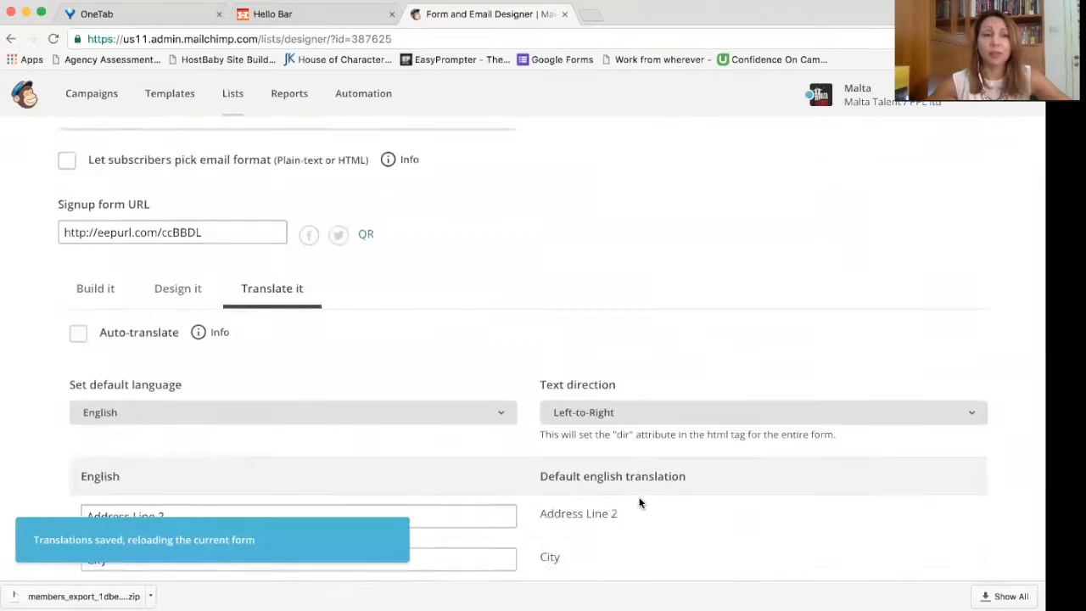
Step: Save the translation settings again and return to the Build it form builder
scroll(577, 448, down, 5)
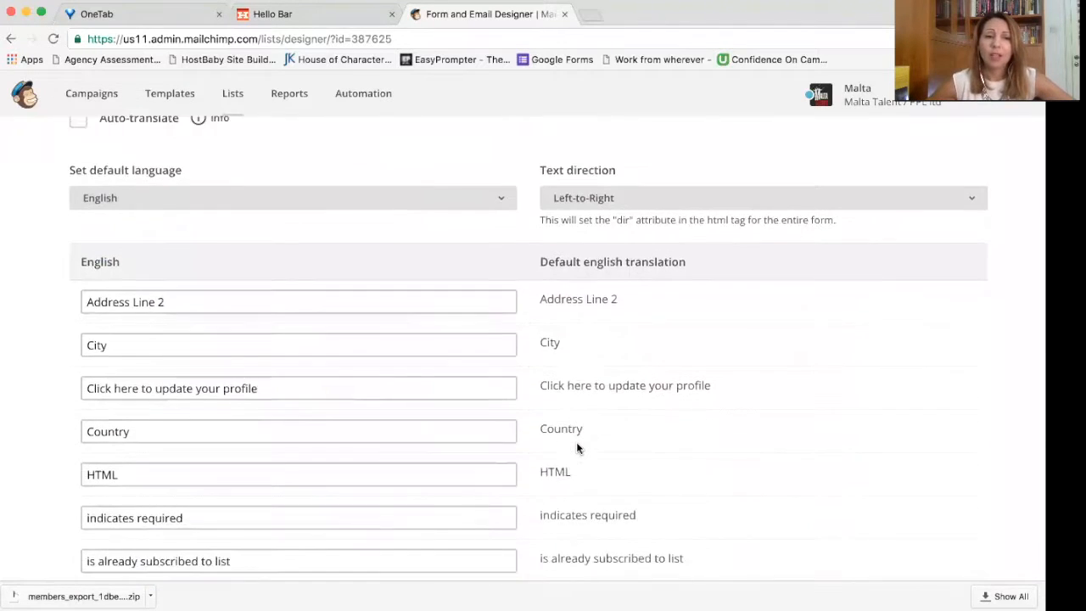
scroll(576, 441, up, 8)
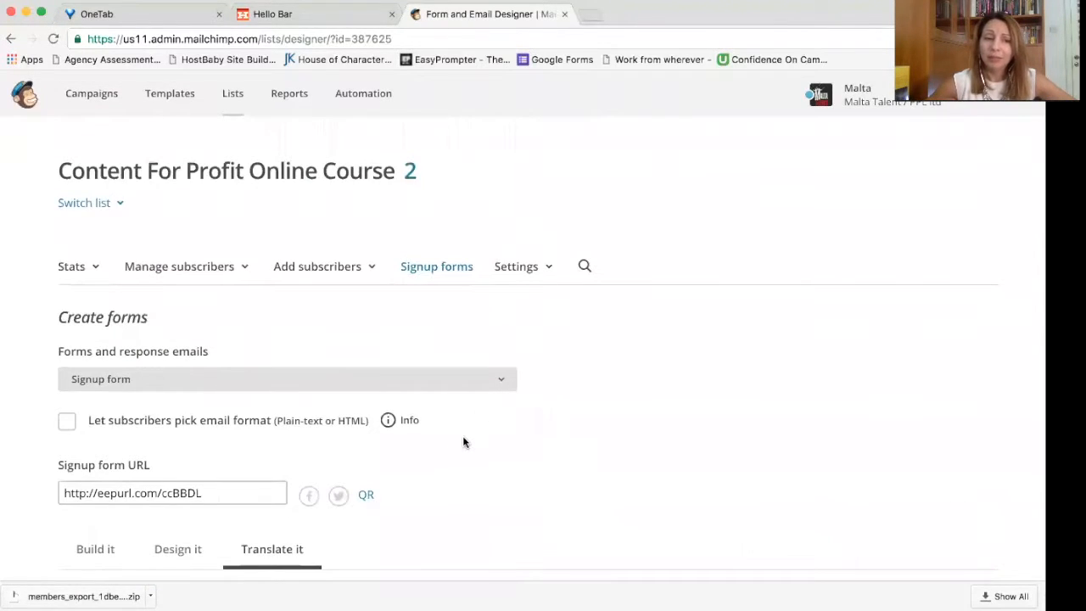
scroll(498, 455, down, 12)
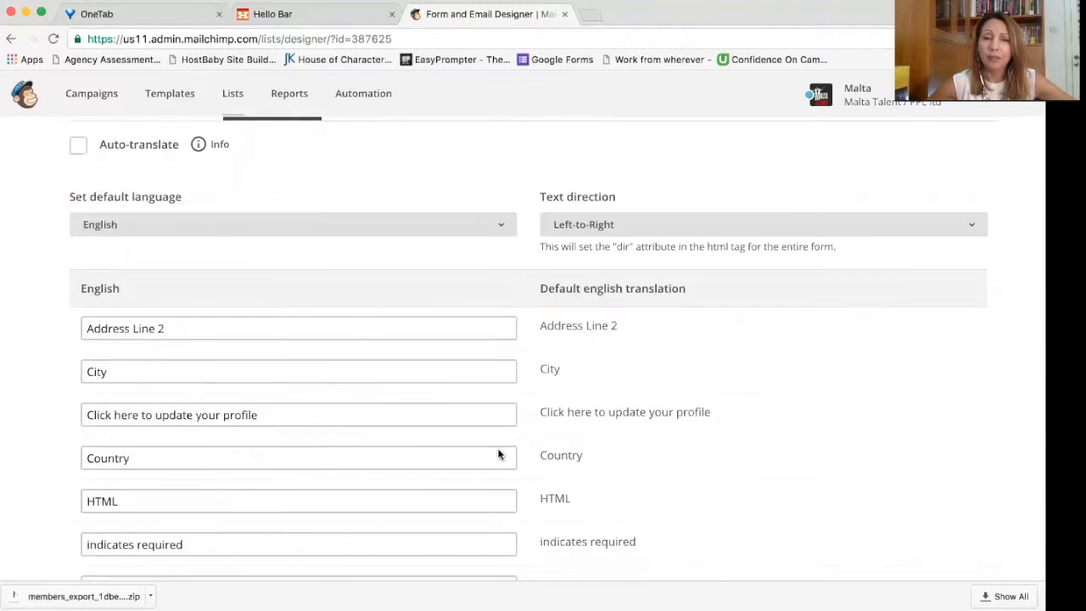
scroll(498, 454, down, 9)
scroll(497, 453, up, 2)
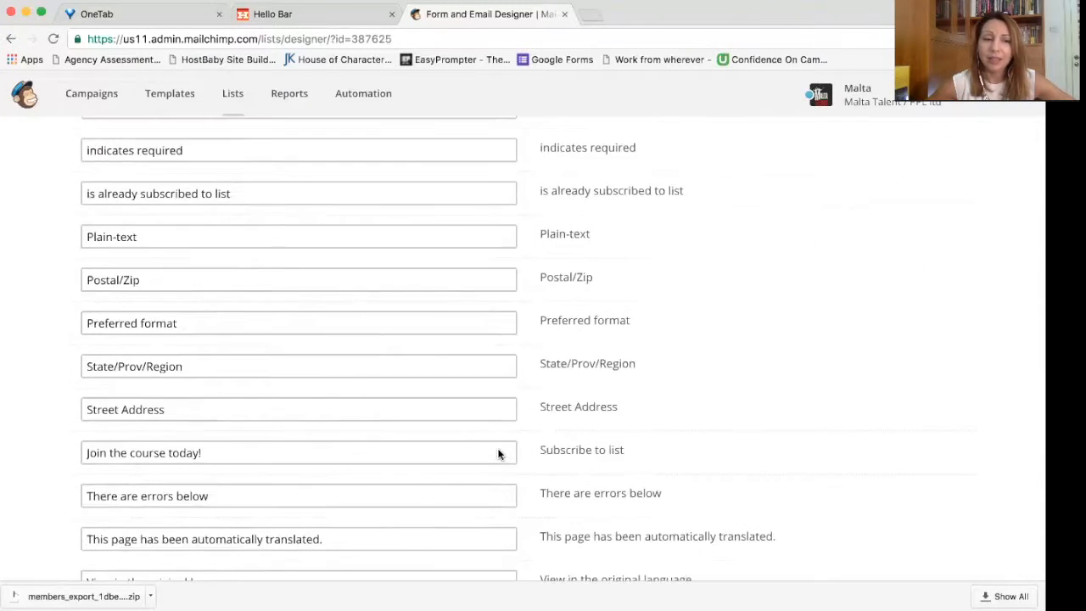
scroll(497, 453, down, 2)
click(145, 497)
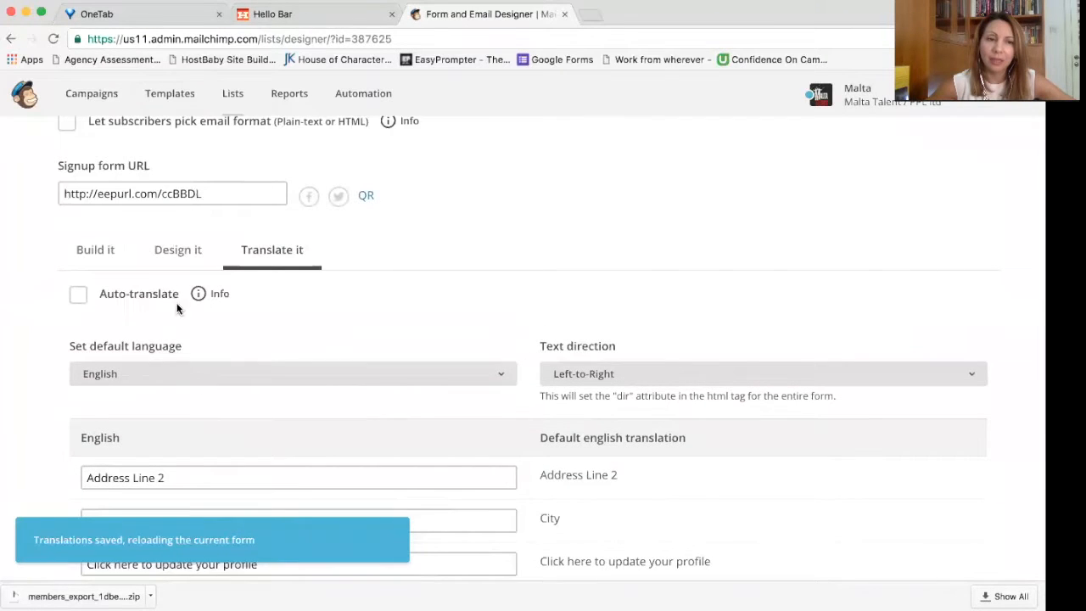
click(89, 258)
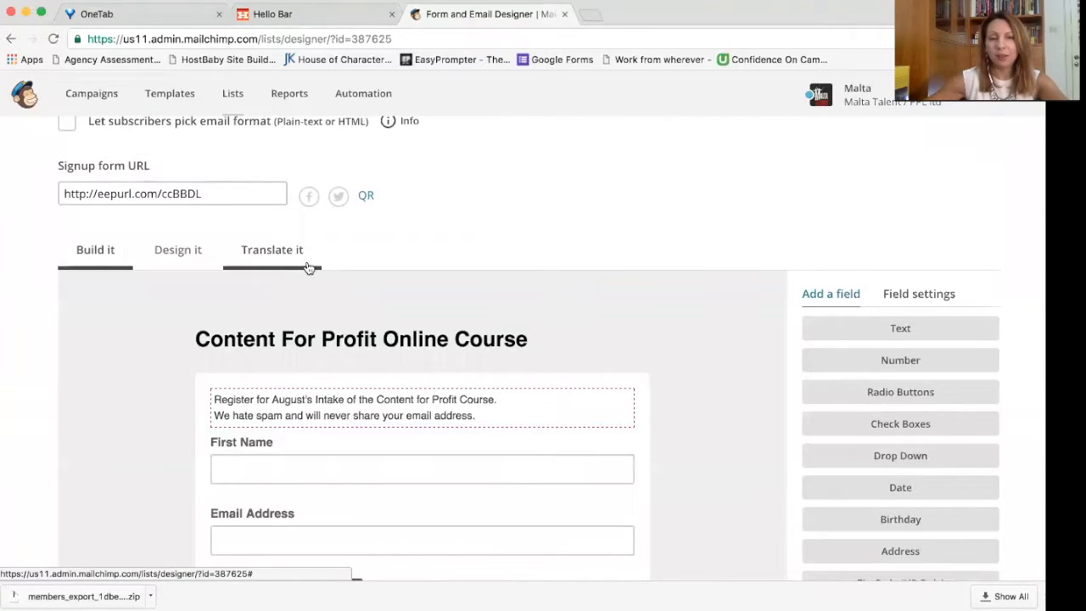
Step: Copy the signup form URL and load it in a new browser tab to view the live form
scroll(307, 267, down, 3)
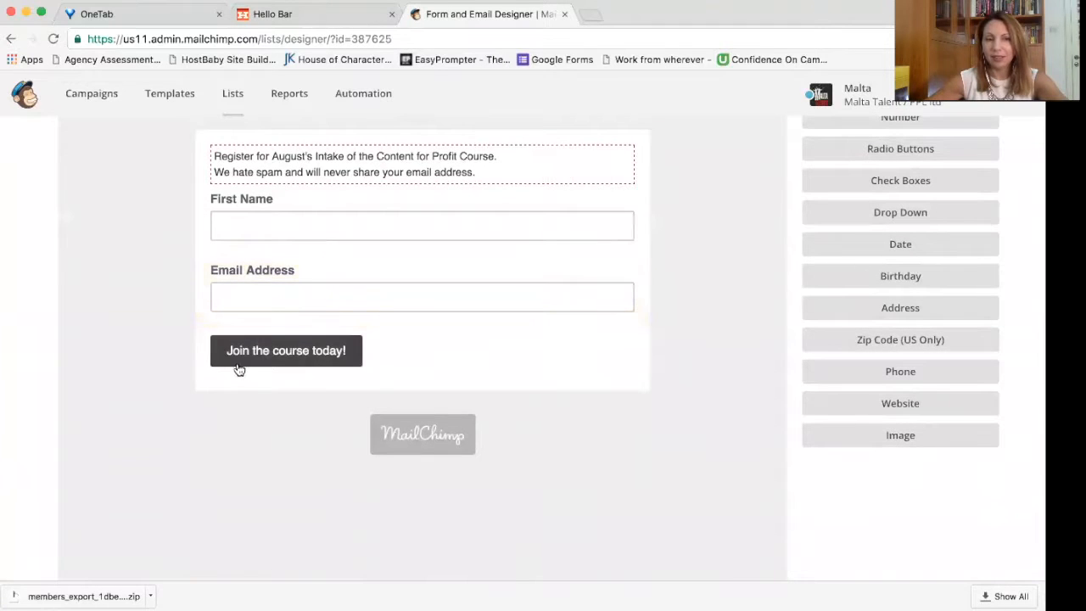
scroll(419, 348, up, 5)
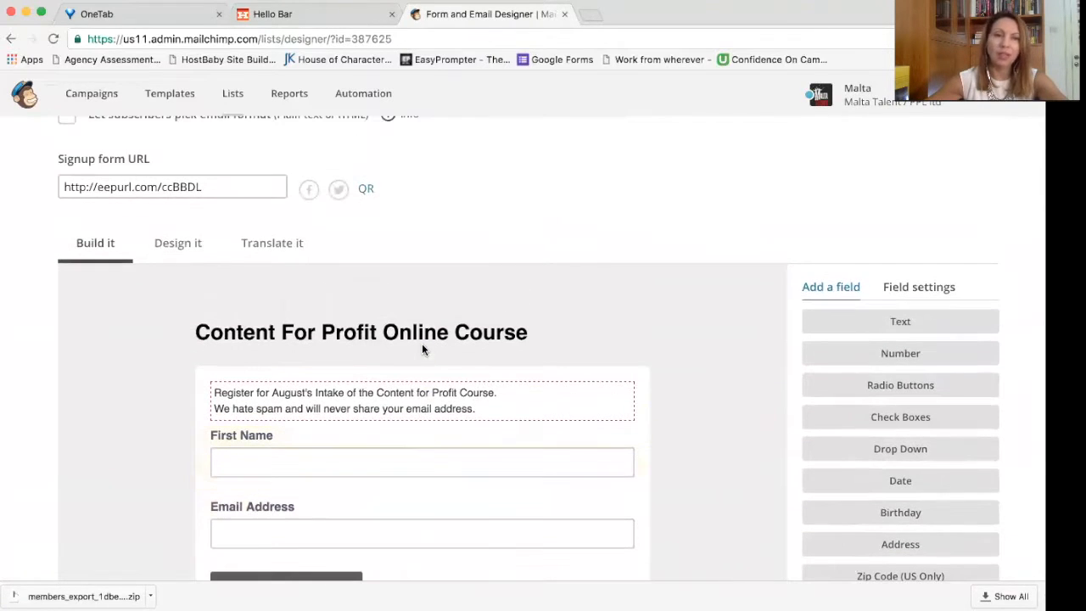
click(115, 186)
key(super+c)
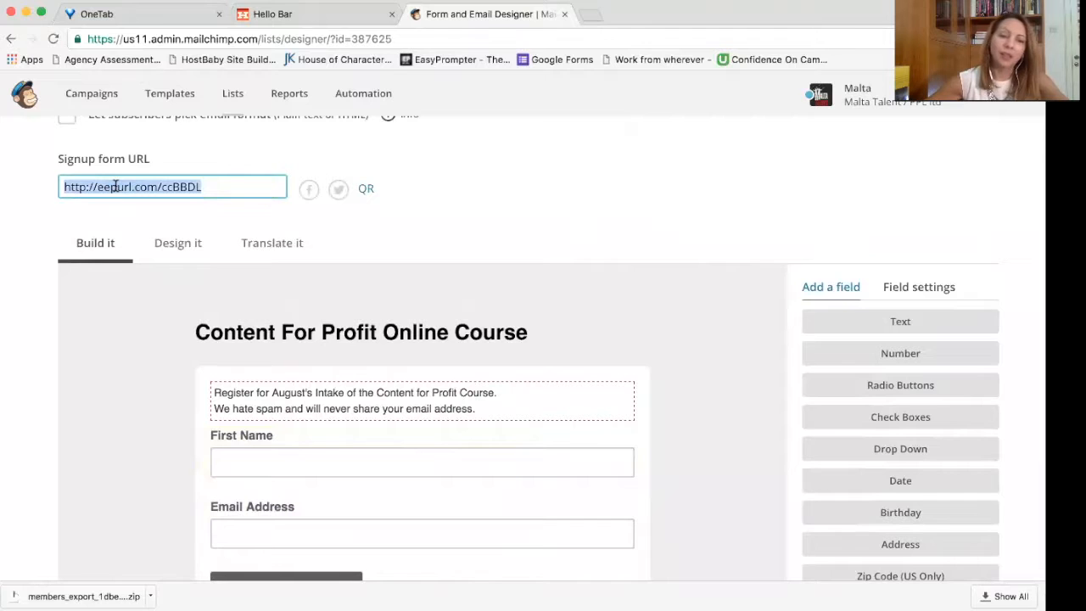
click(471, 123)
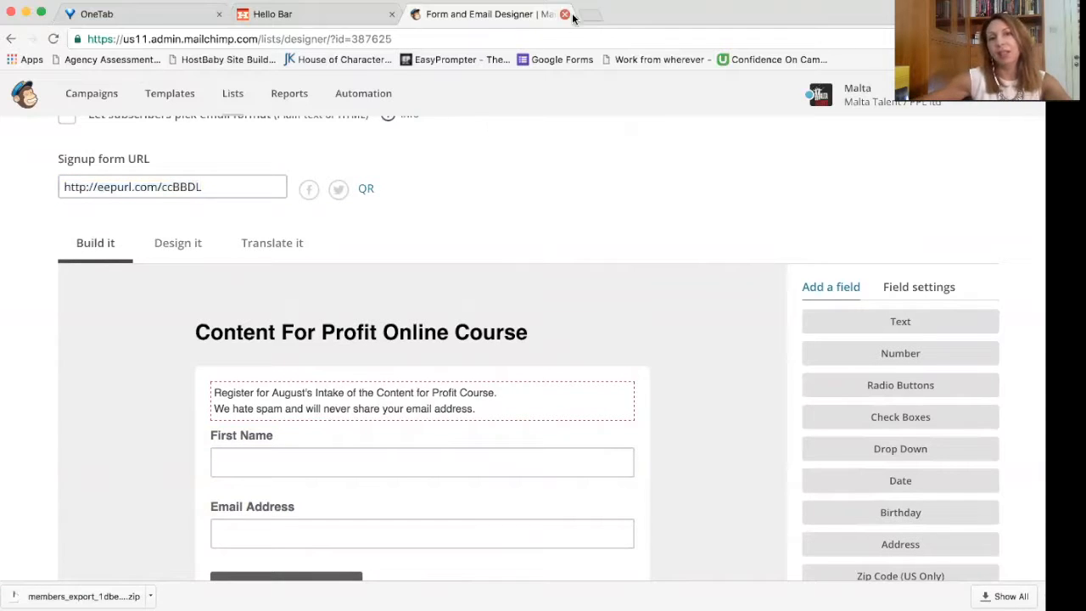
key(super+t)
key(super+v)
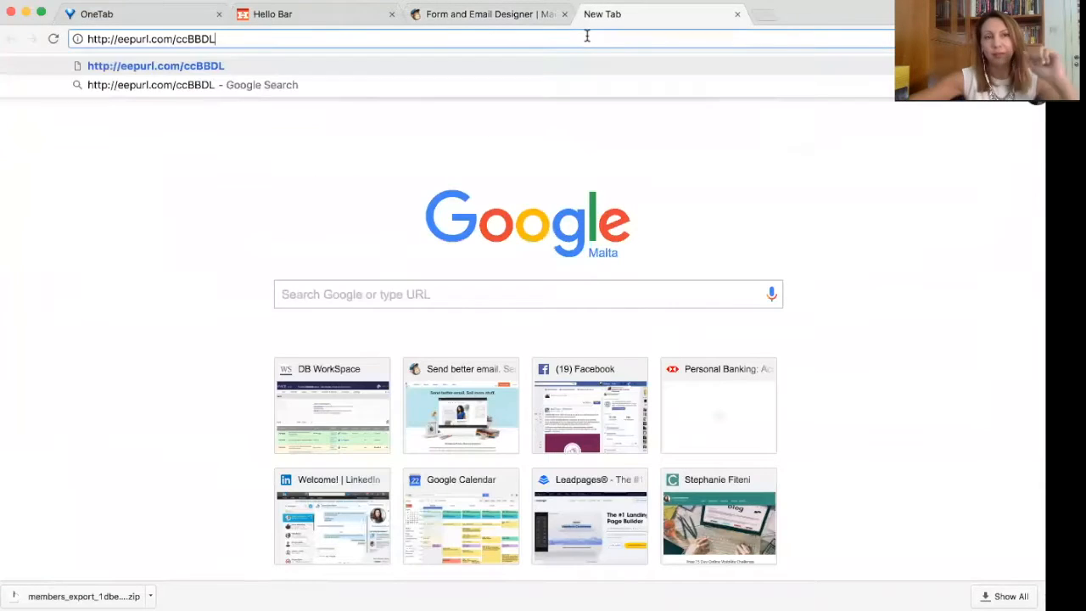
key(Return)
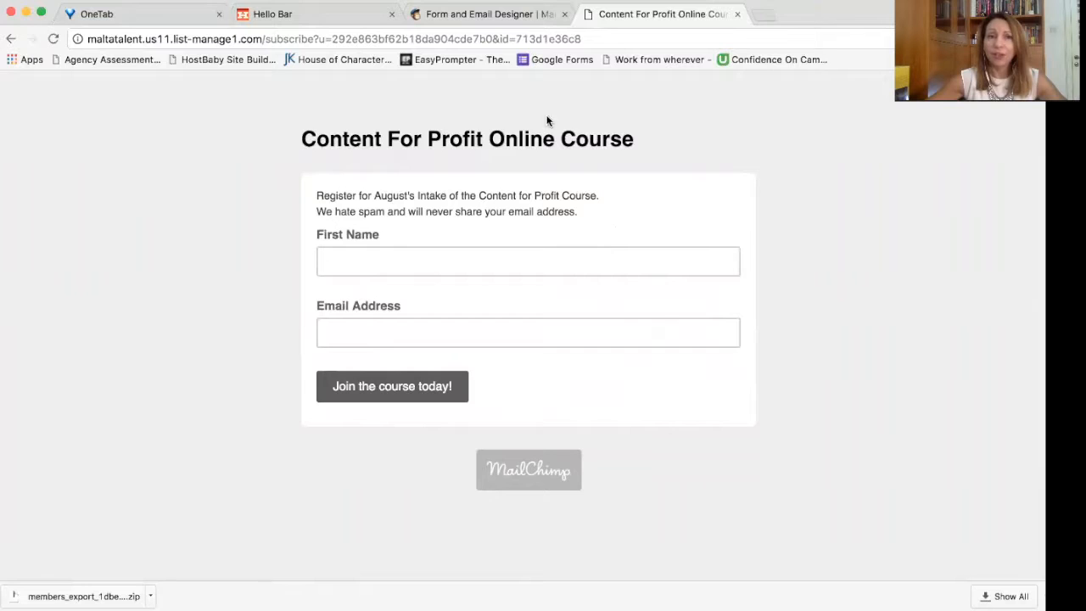
click(446, 17)
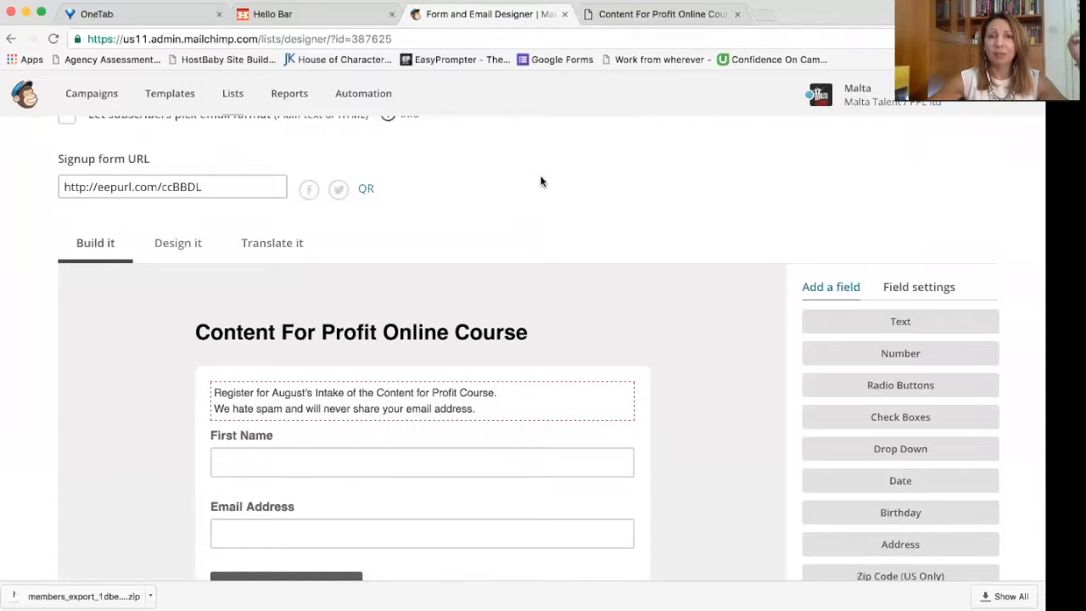
click(644, 17)
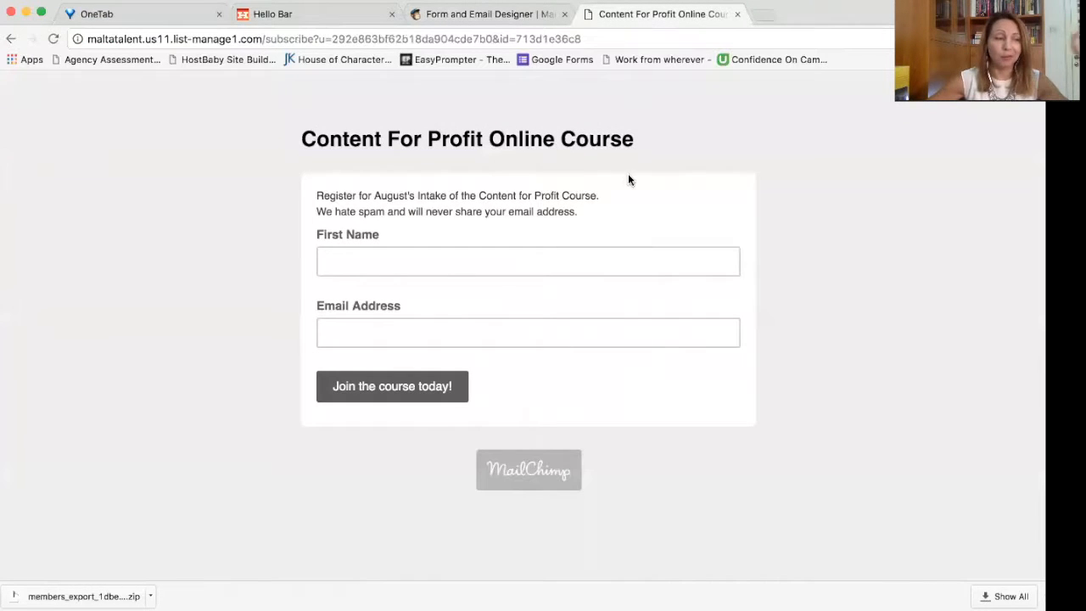
Step: Glance at the Hello Bar tab, then return to the MailChimp form builder tab
click(276, 24)
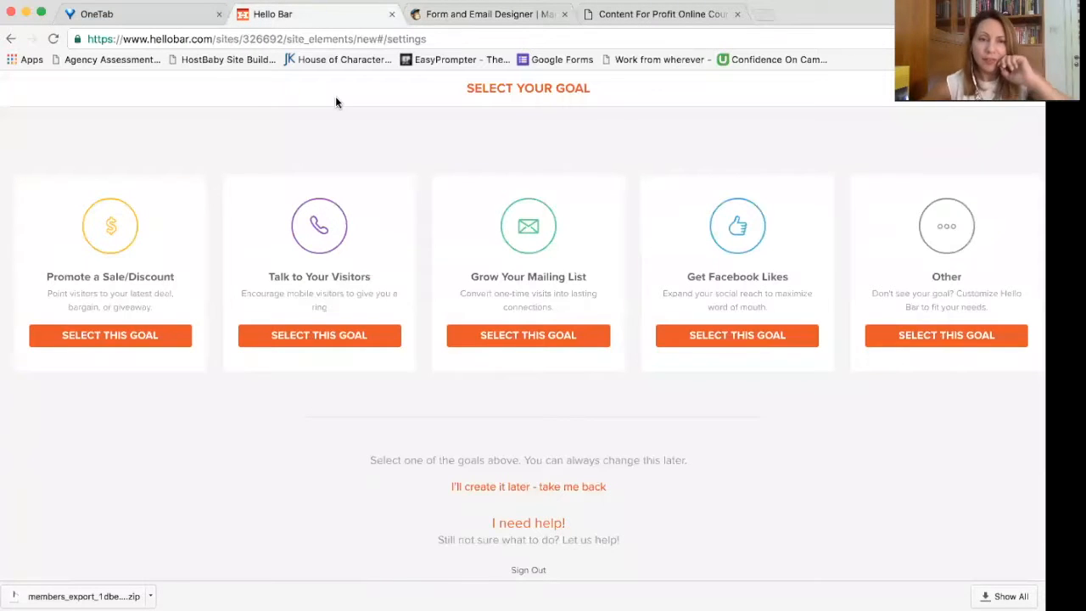
click(465, 15)
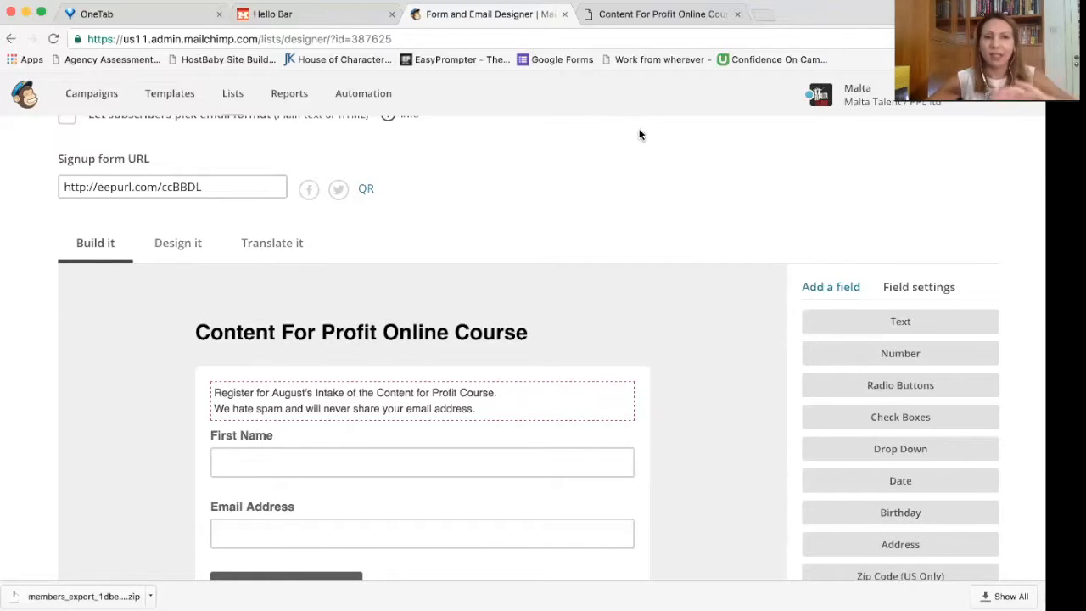
scroll(653, 189, up, 1)
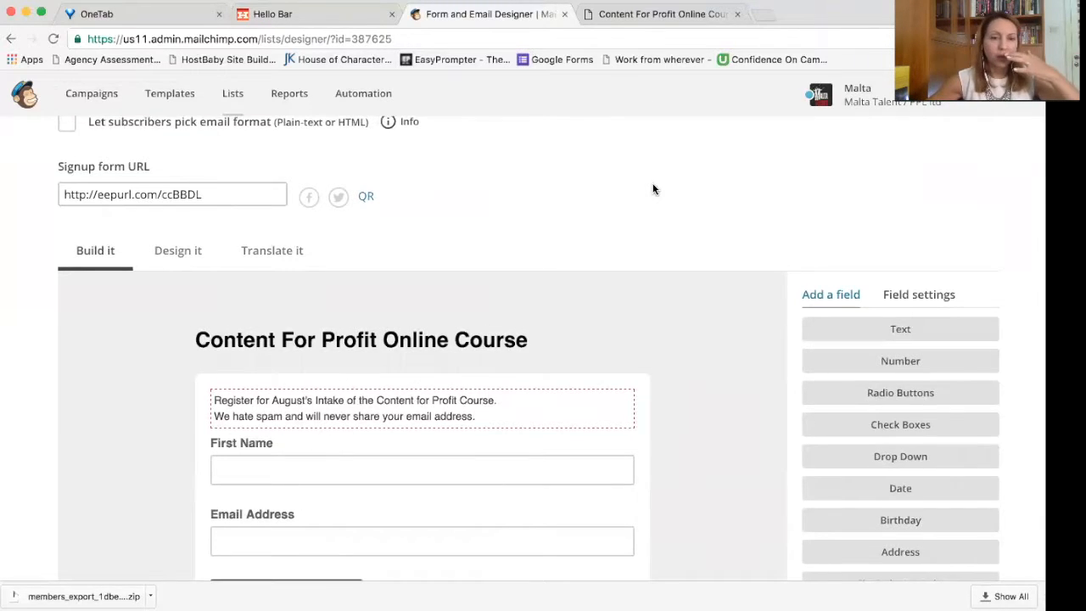
scroll(654, 190, down, 3)
scroll(548, 310, down, 3)
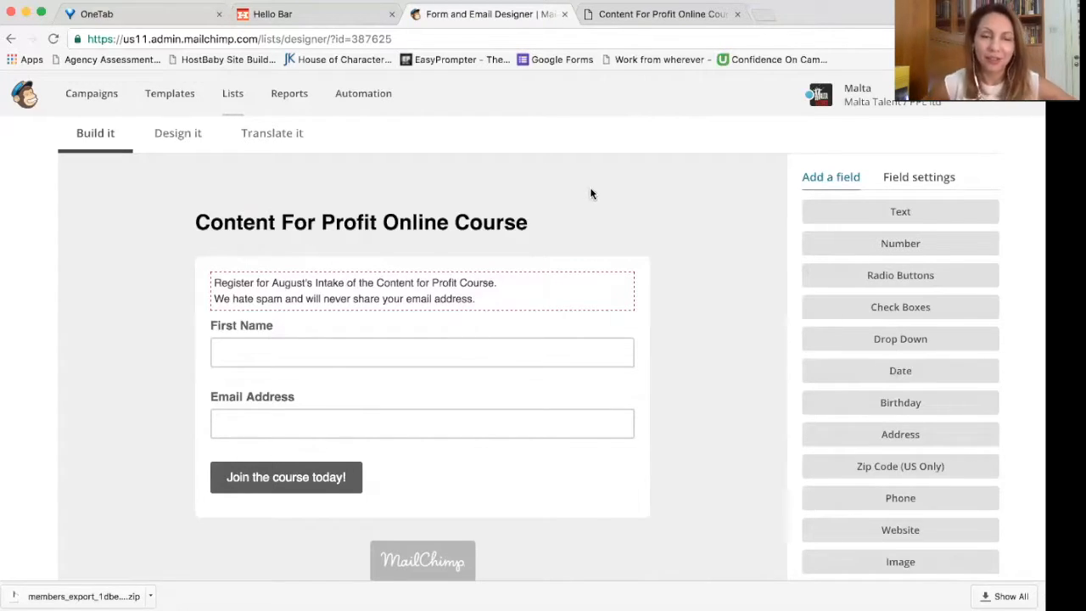
Step: Open hellobar.com in a new browser tab next to the Hello Bar goal page
click(293, 17)
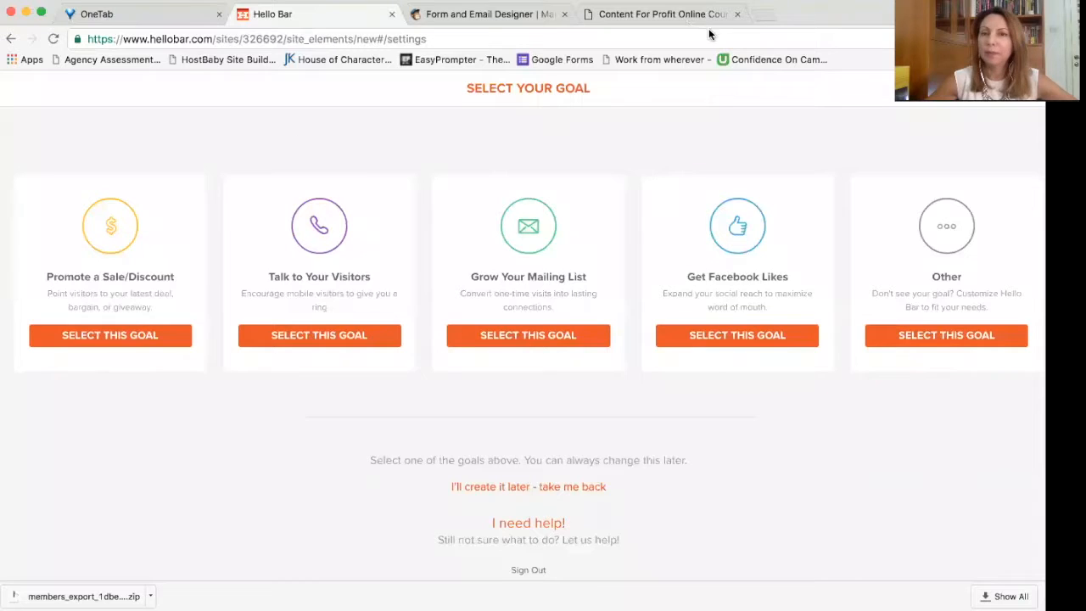
click(762, 15)
text(hellobar)
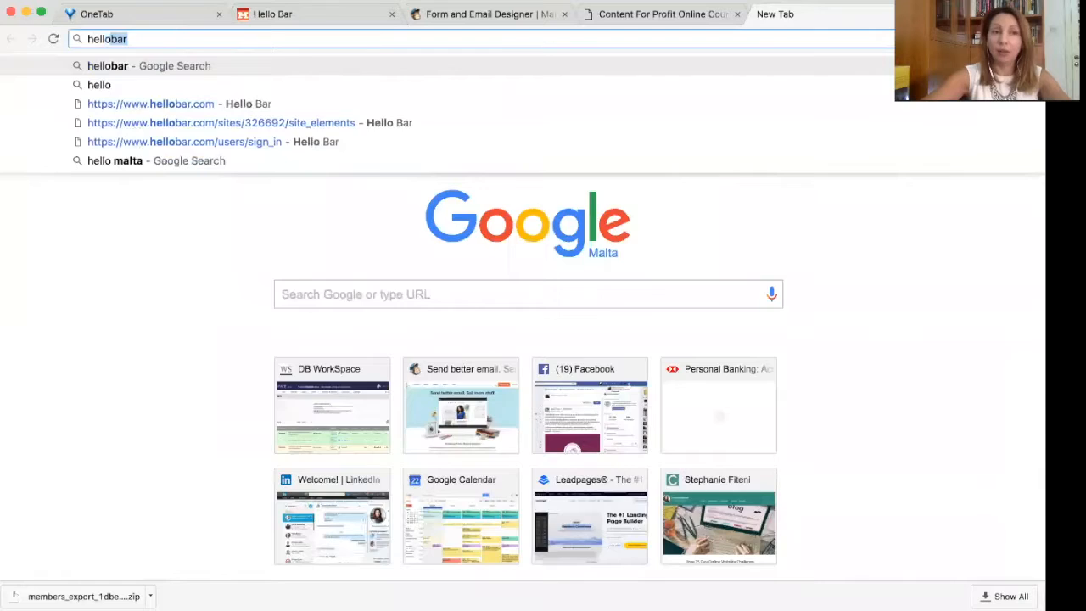
key(Return)
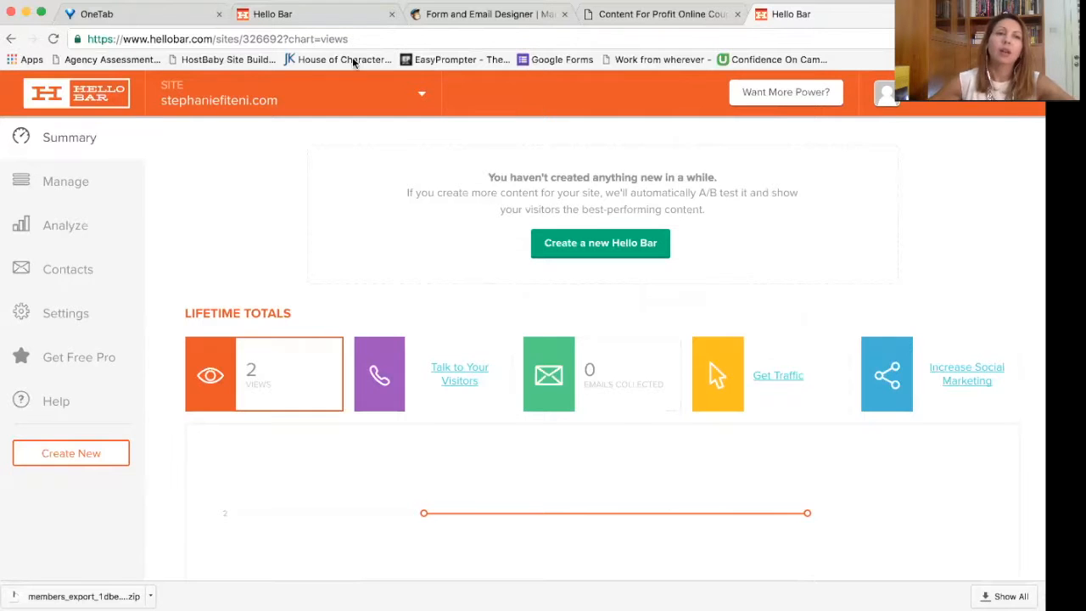
click(286, 14)
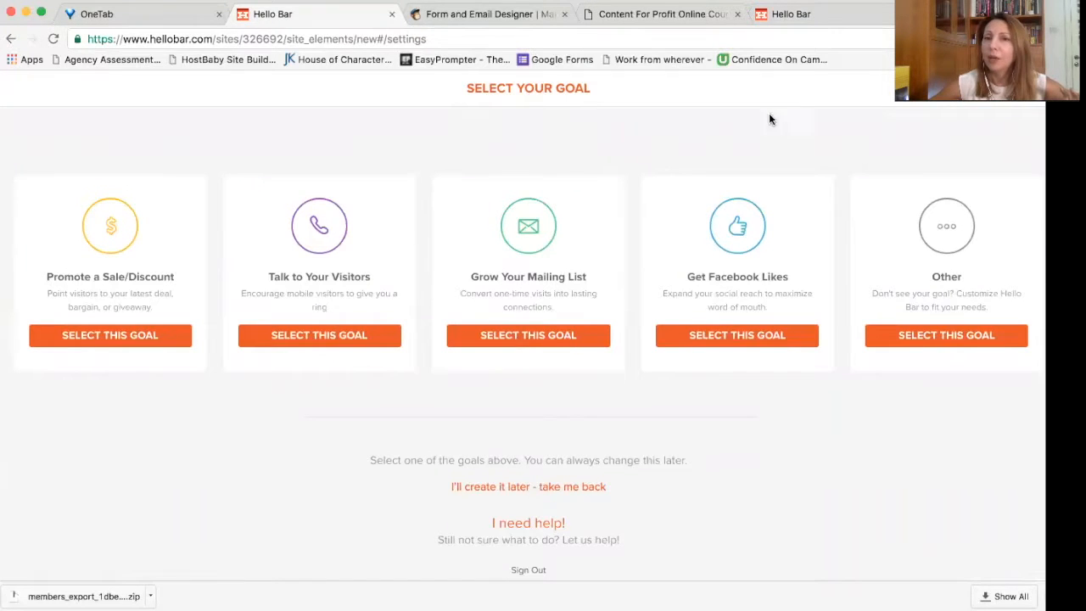
Step: Load stephaniefiteni.com to show its existing name-and-email Hello Bar strip
click(798, 13)
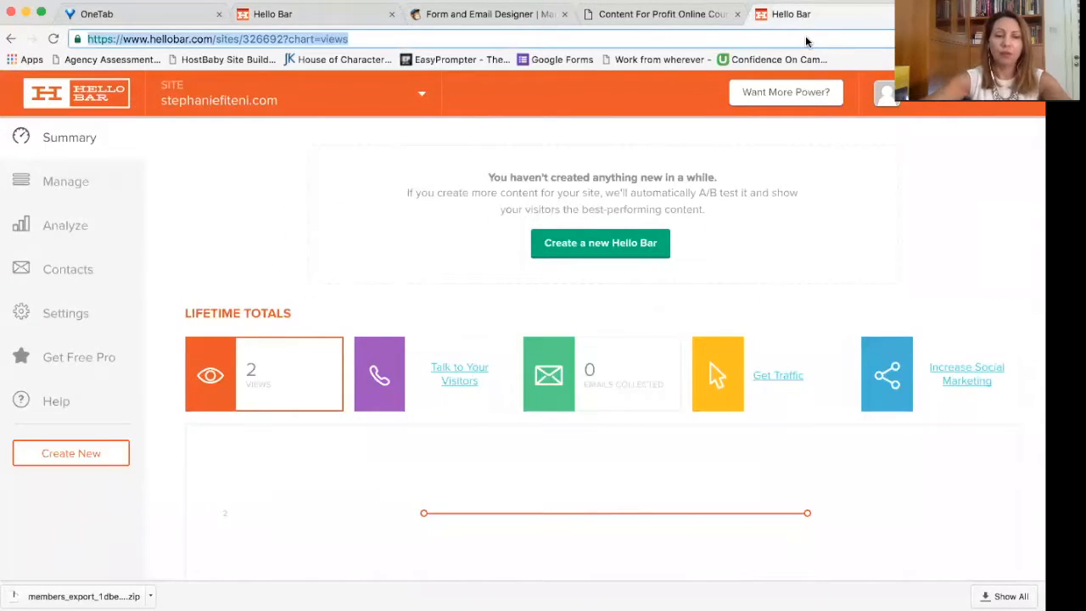
text(stephaniefiteni.com)
key(Return)
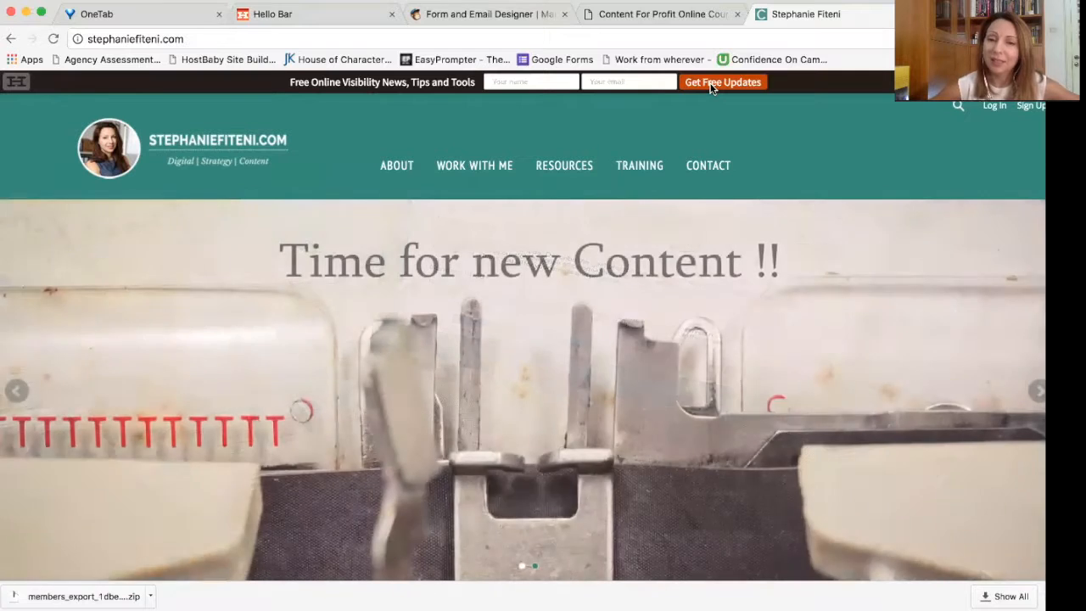
Step: Browse stephaniefiteni.com's Work With Me and About pages, then return to Hello Bar's goal selection
click(481, 168)
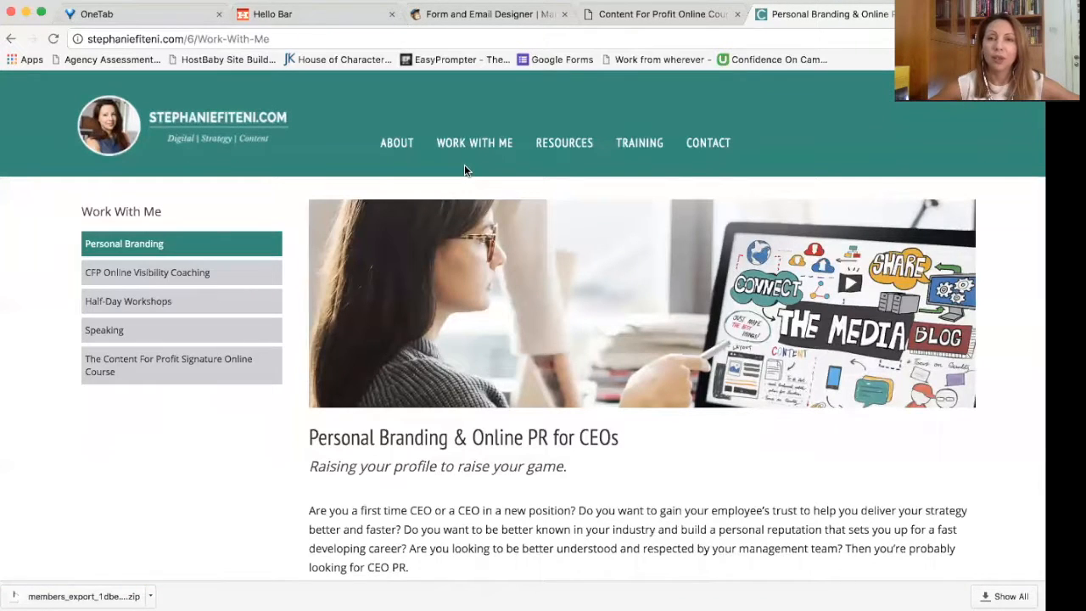
click(387, 147)
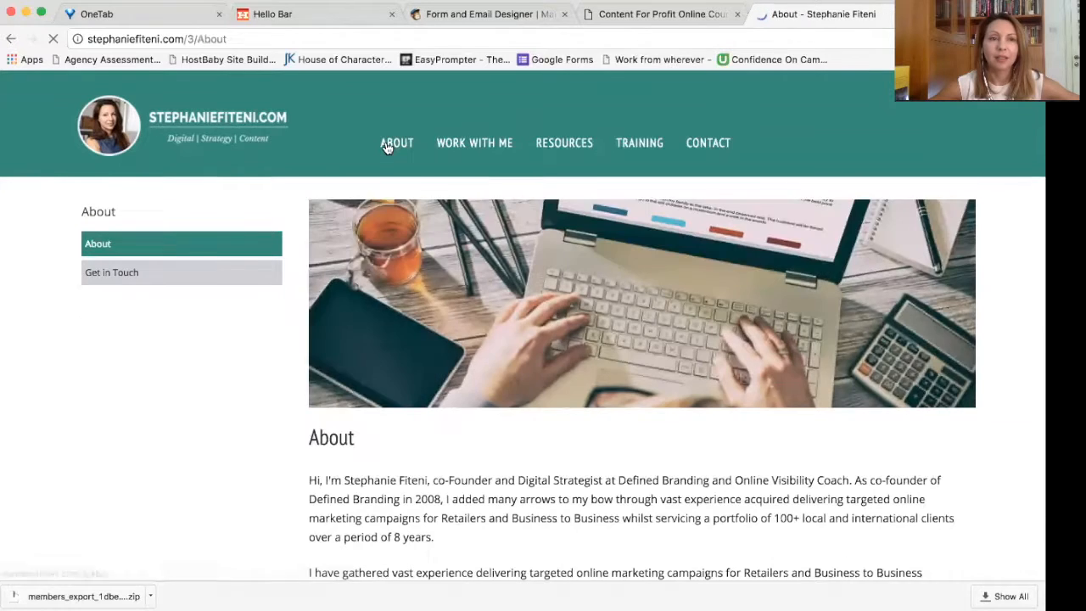
click(117, 129)
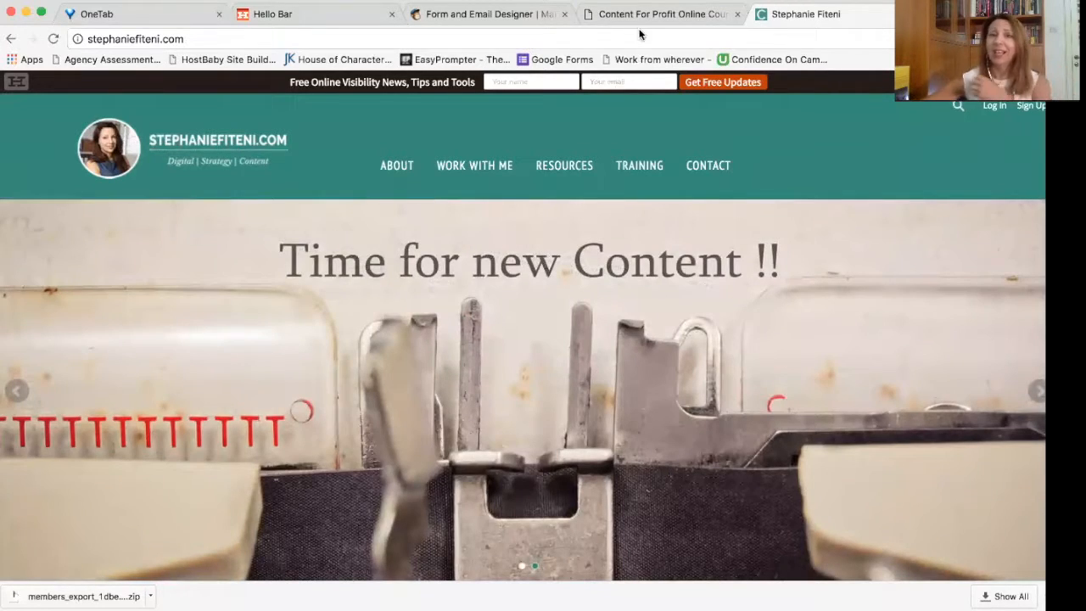
click(272, 15)
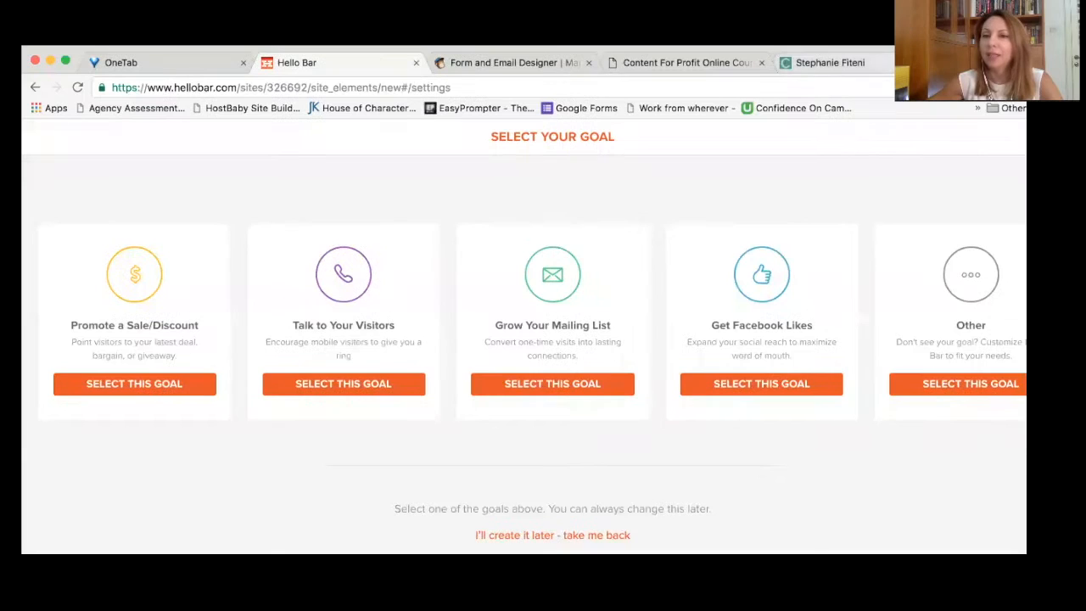
Step: Close the website tab and select the Grow Your Mailing List goal
click(934, 63)
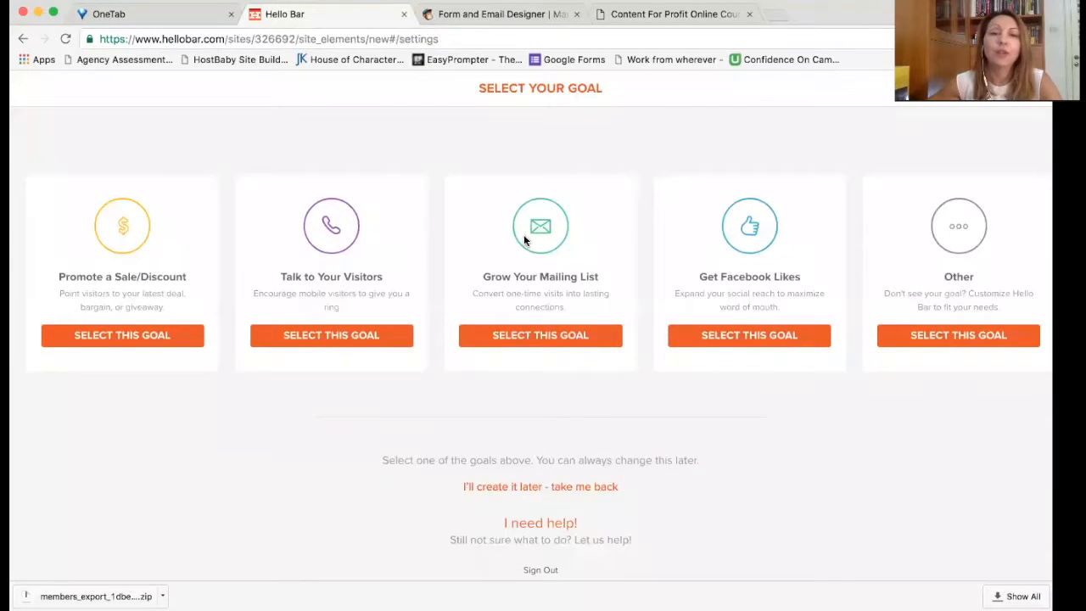
click(558, 340)
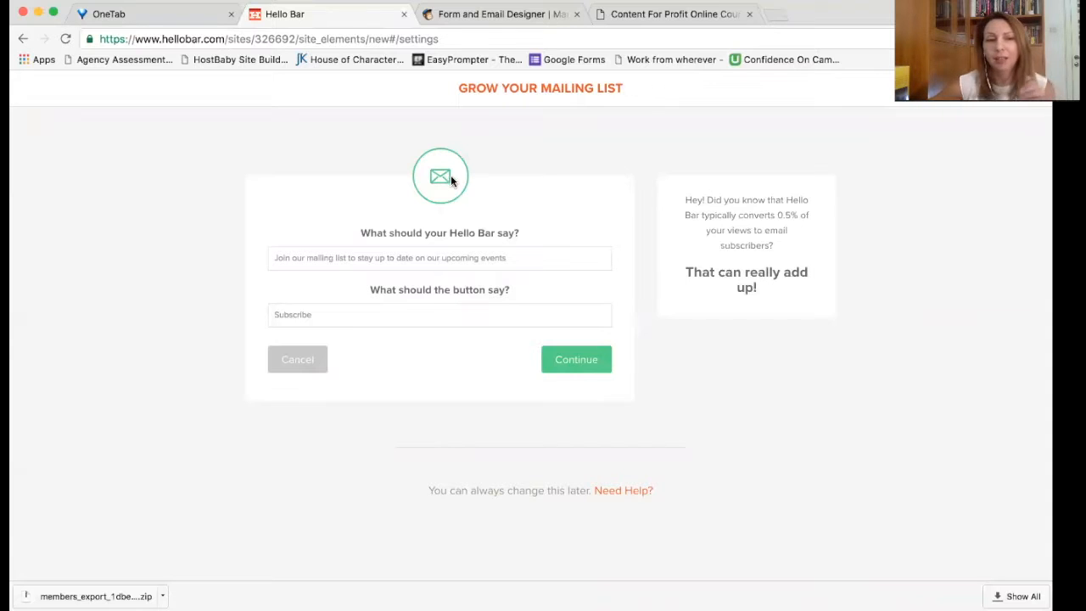
Step: Select the default bar message text for replacement
click(542, 251)
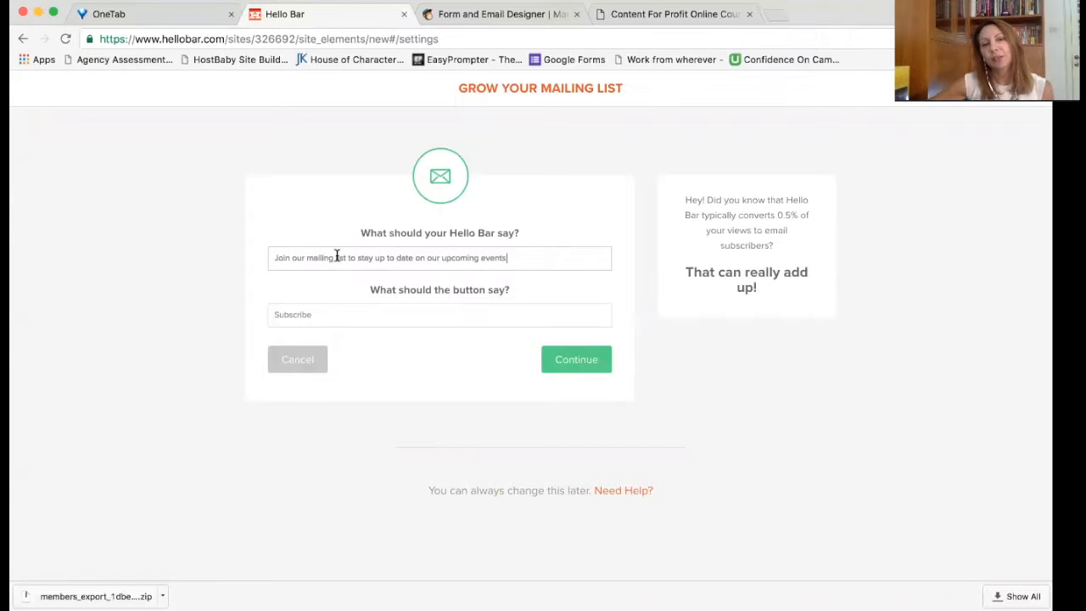
key(super+a)
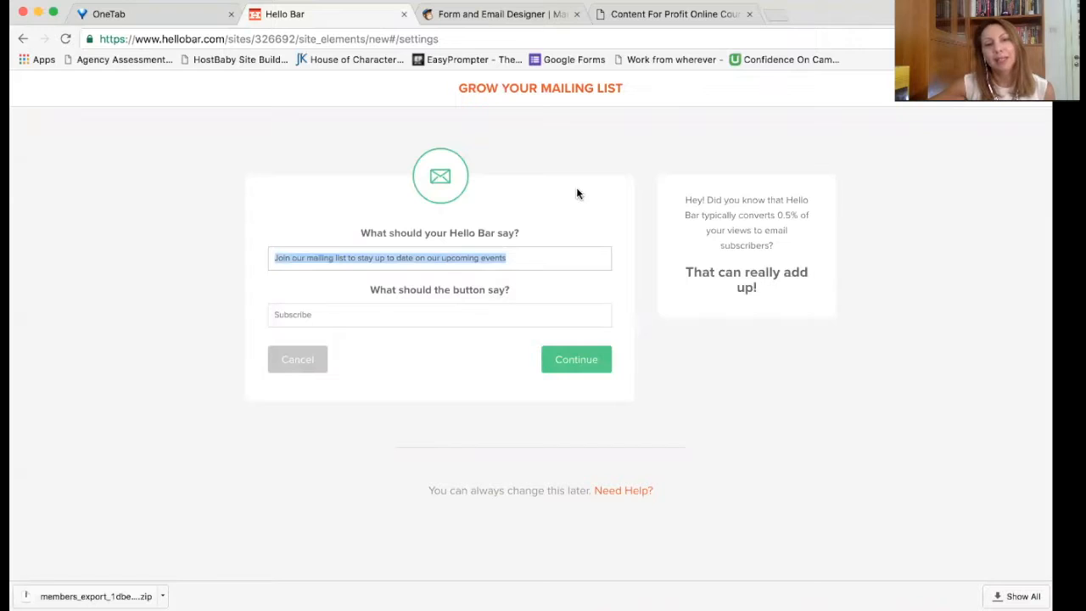
triple_click(391, 235)
drag(521, 259, 259, 249)
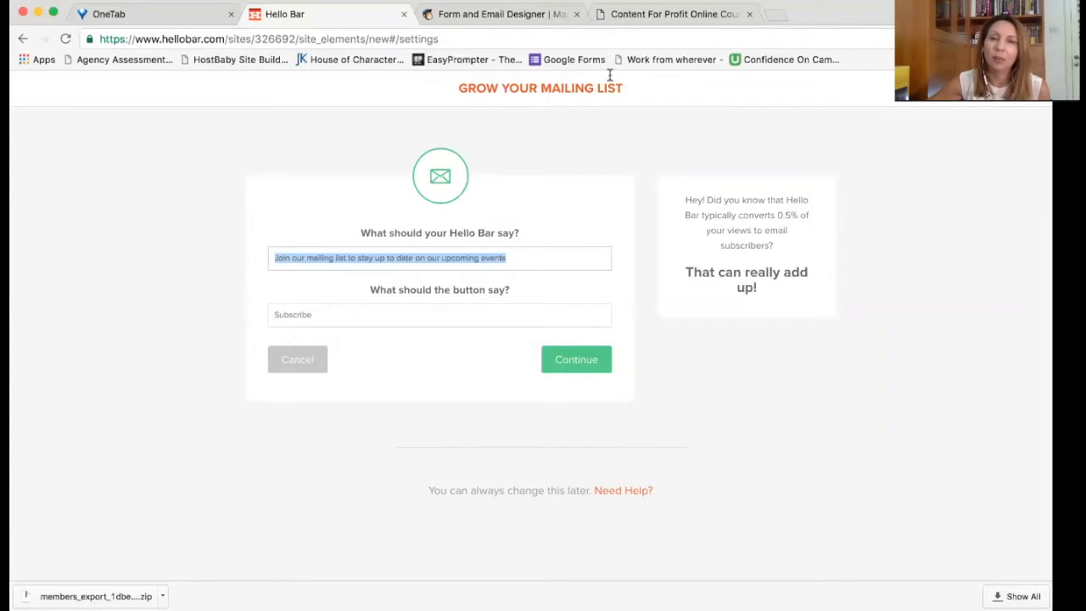
Step: Reload the stephaniefiteni.com homepage in the other tab, then return to the message form
click(691, 14)
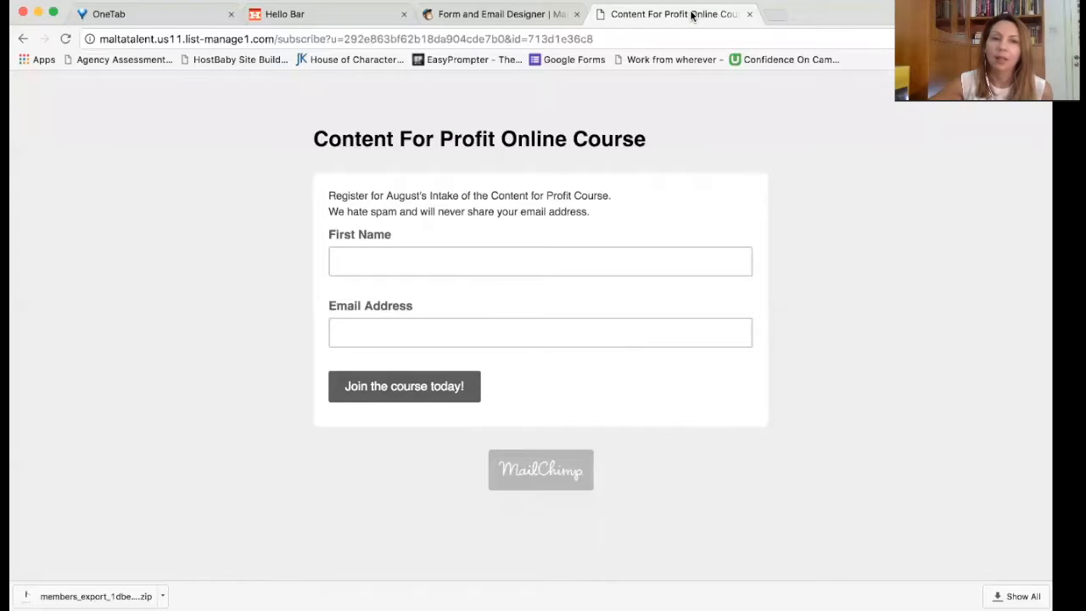
click(597, 39)
text(st)
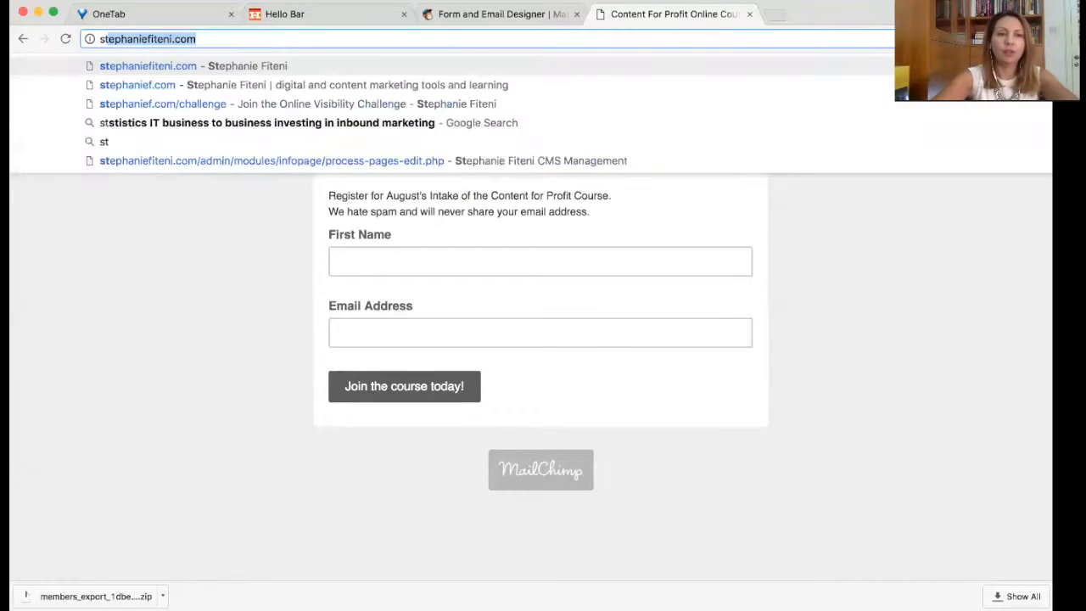
key(Return)
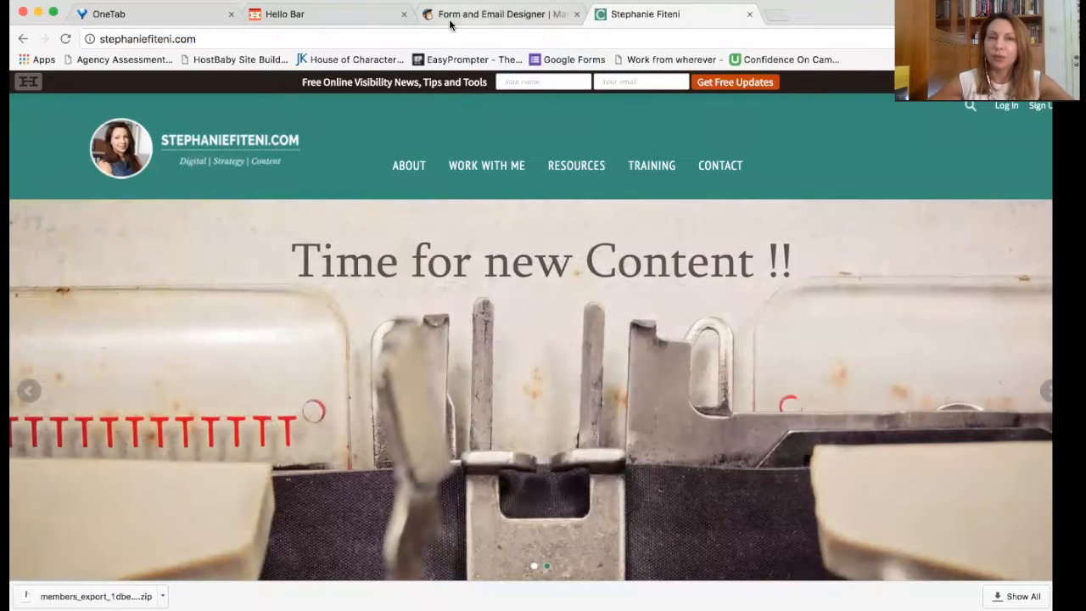
click(308, 18)
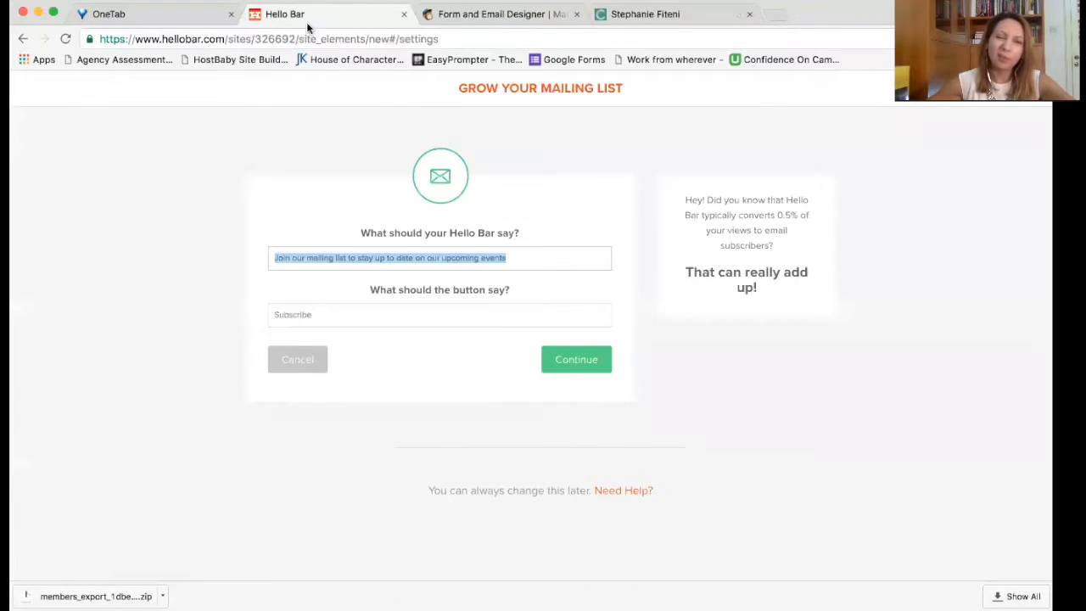
Step: Replace the bar message with 'Recieve Updates'
click(537, 260)
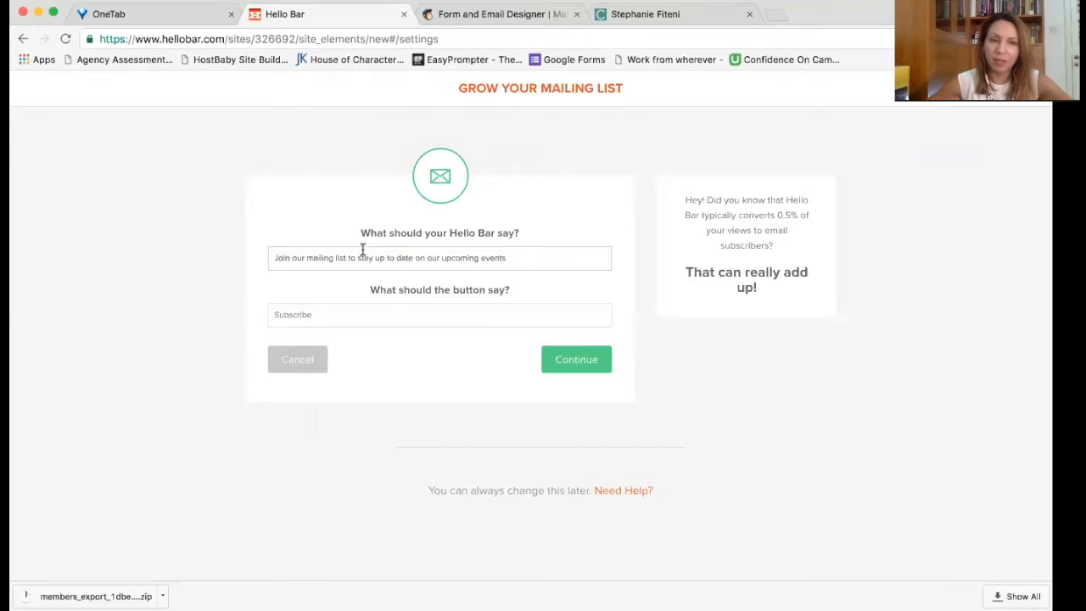
key(super+a)
text(Re)
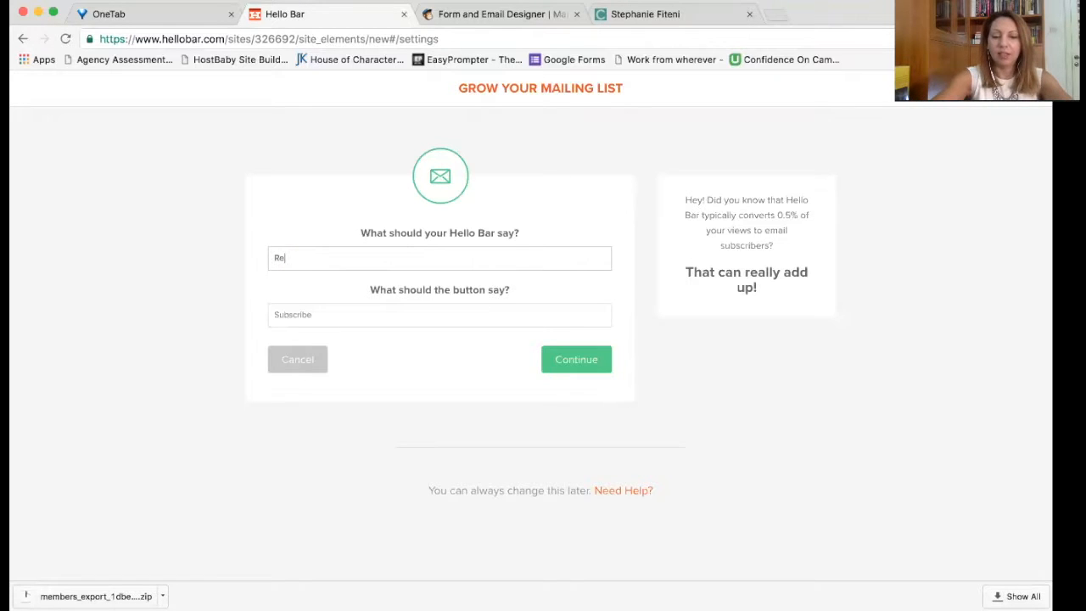
text(cieve Updates)
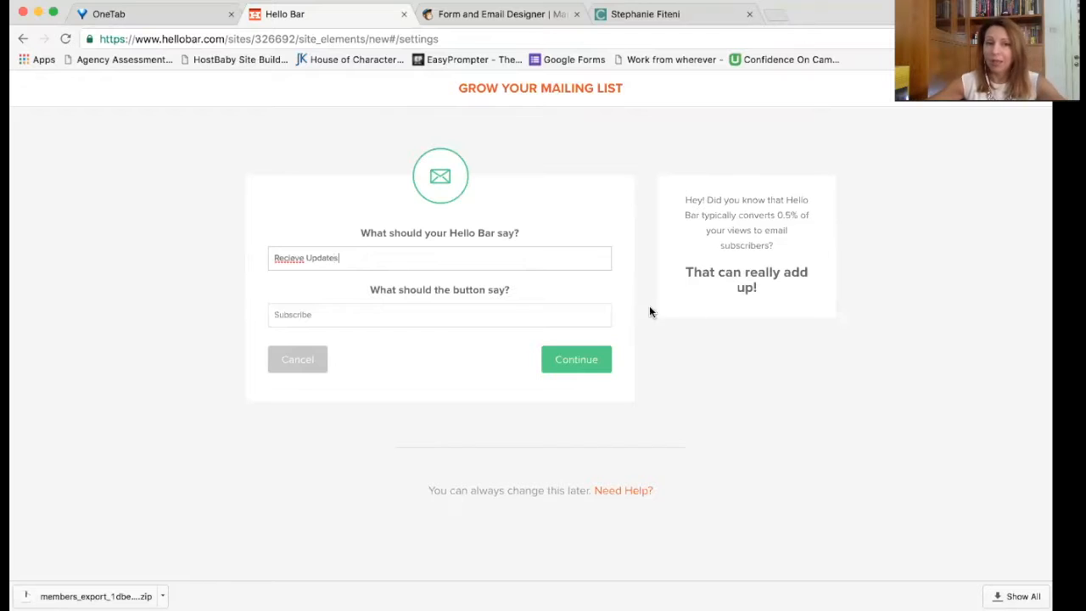
Step: Change the button text from 'Subscribe' to 'Get Updates'
click(523, 313)
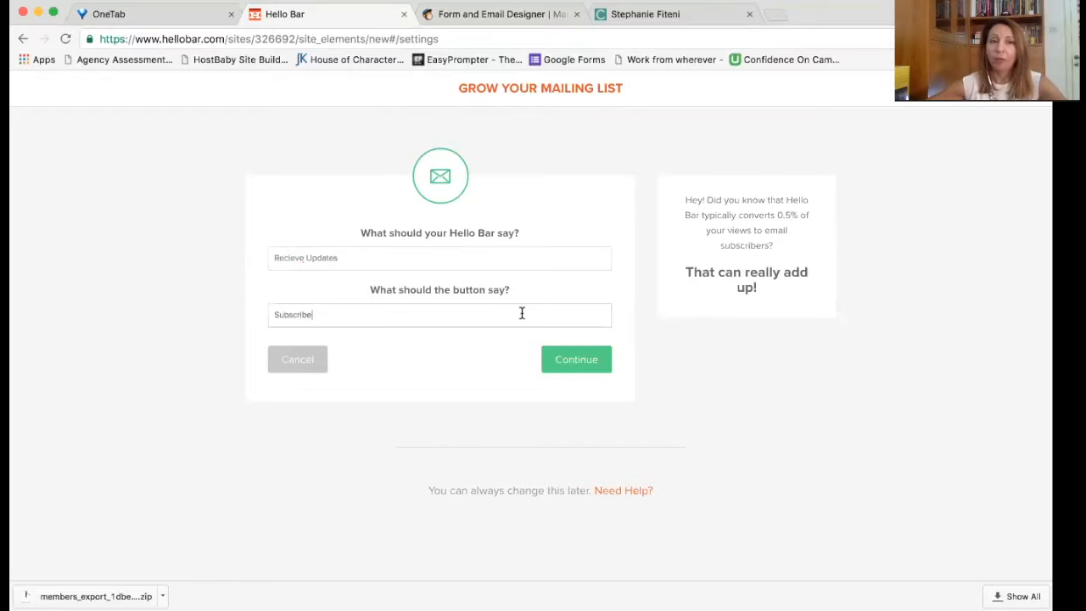
double_click(291, 315)
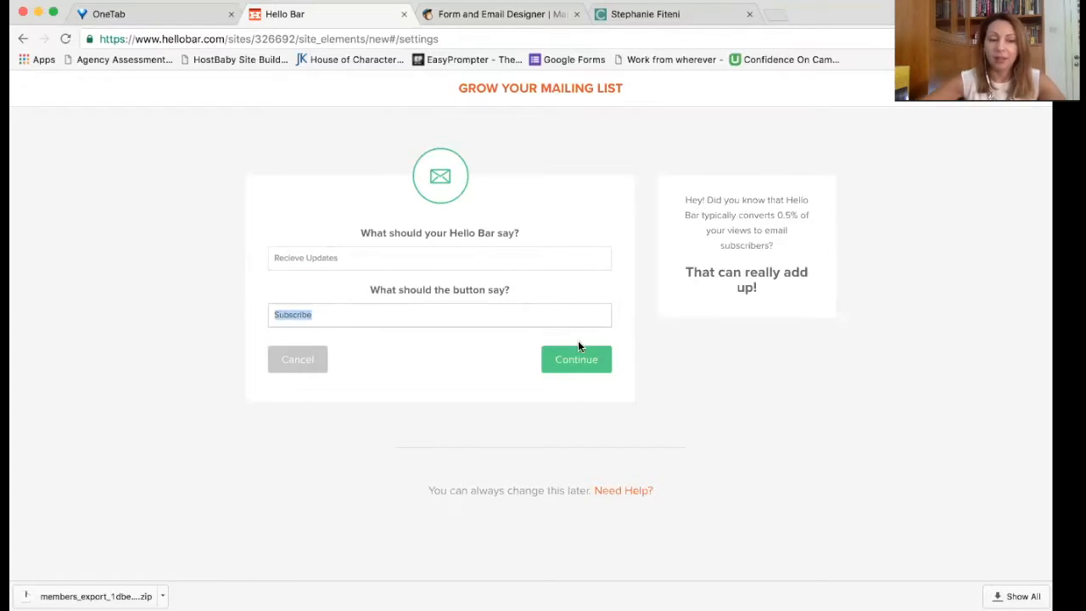
text(Get)
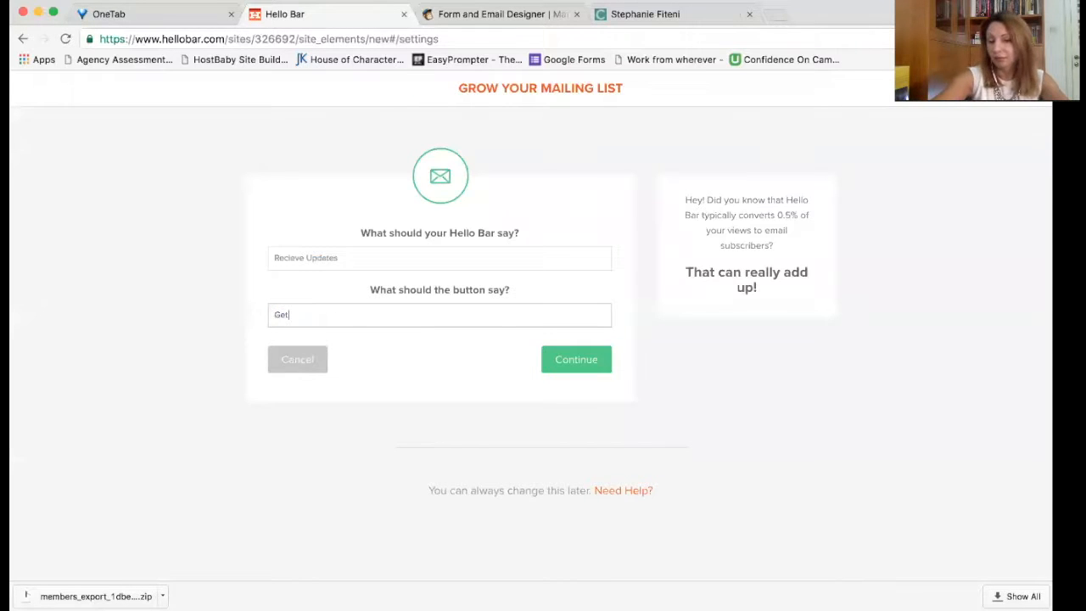
text( Updates)
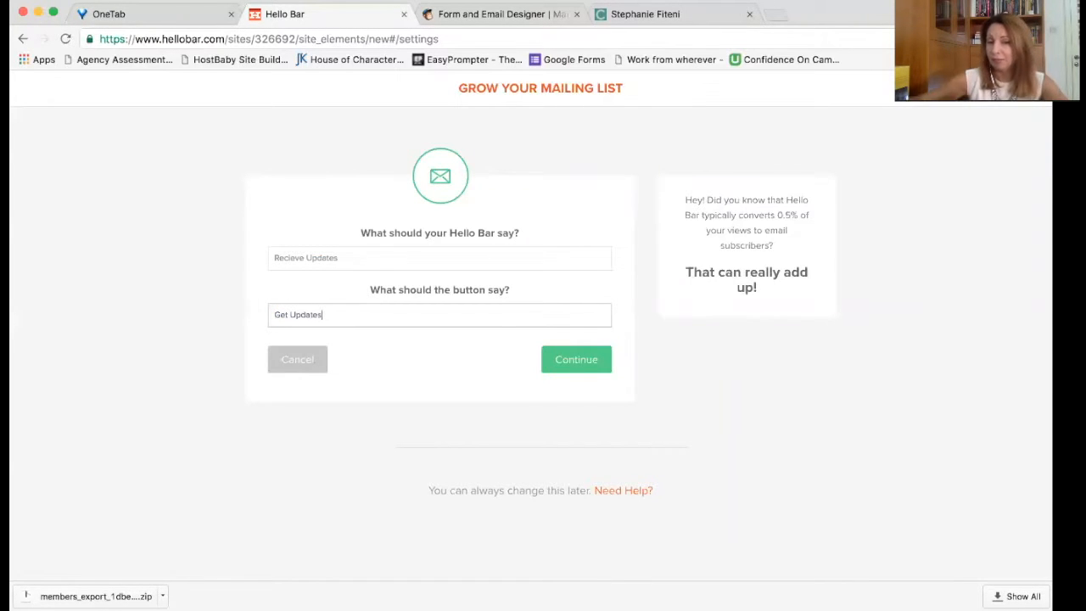
Step: Continue to the email settings and choose to collect names and email addresses
click(561, 359)
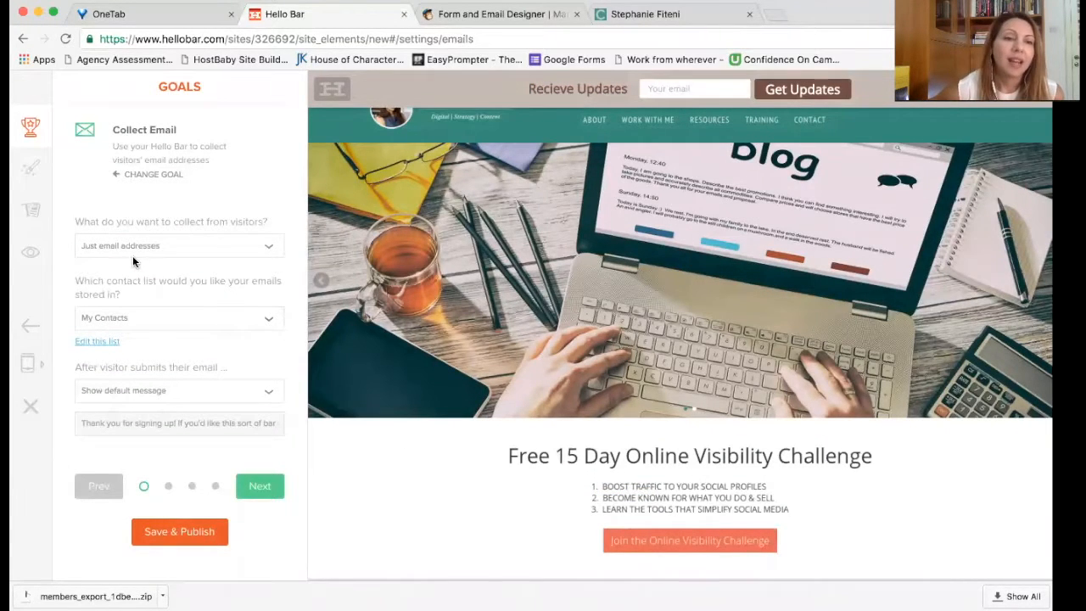
click(258, 248)
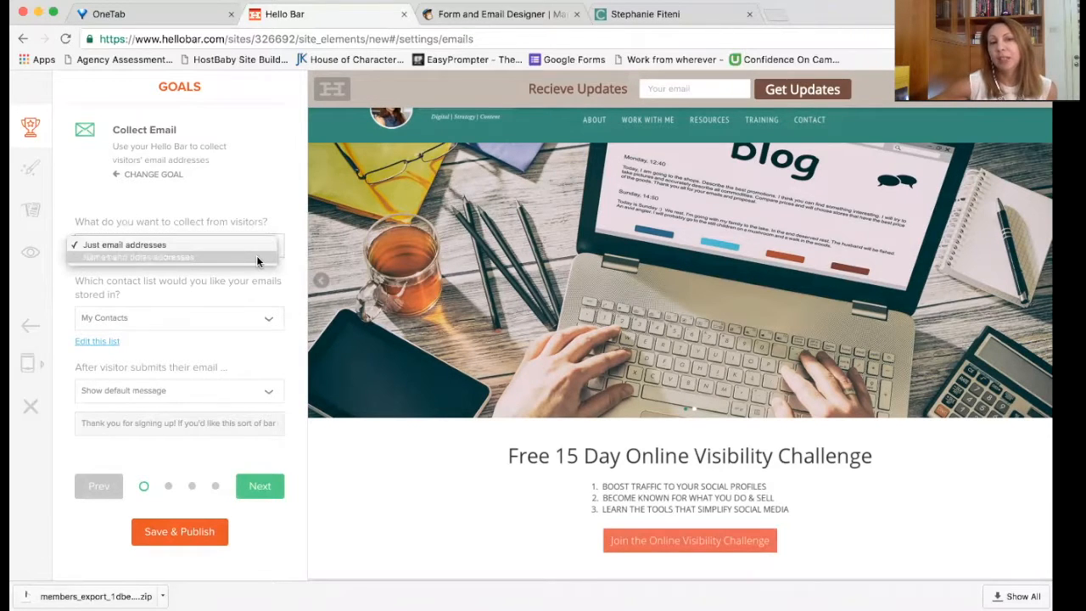
click(256, 256)
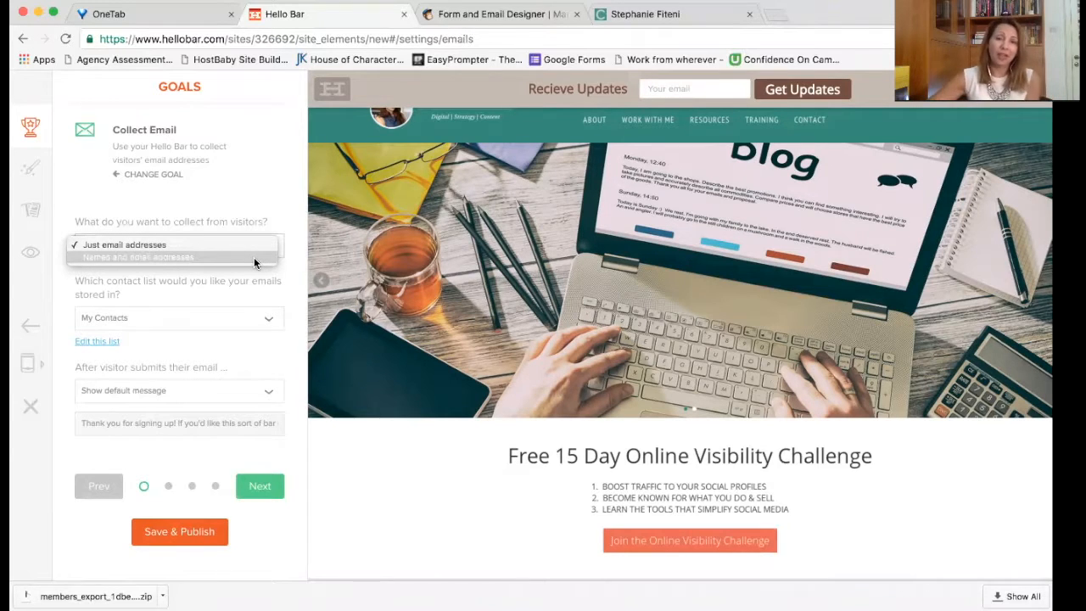
click(253, 257)
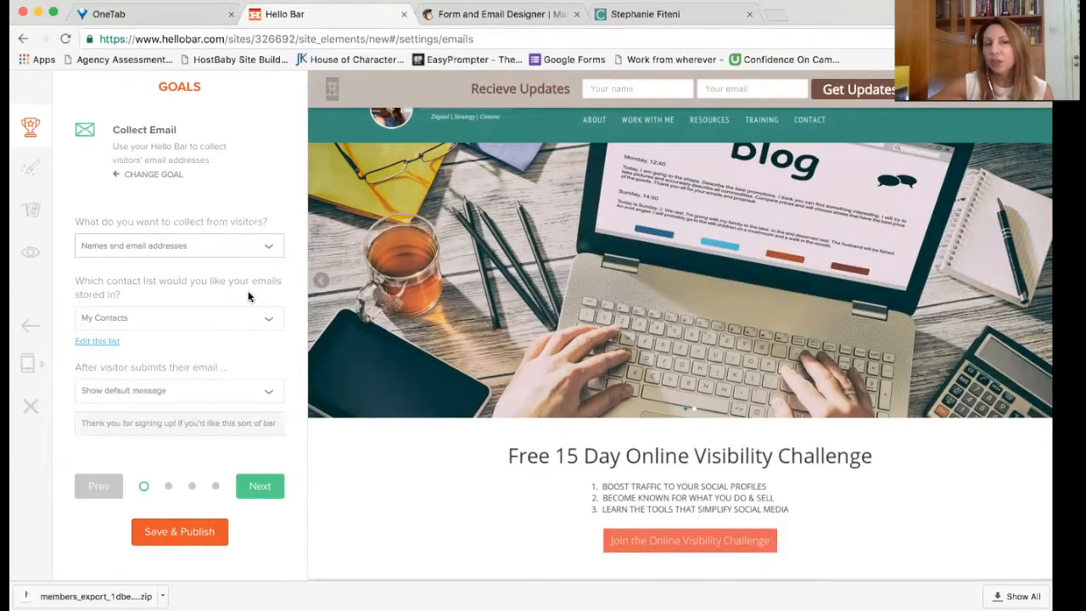
Step: Store contacts in HelloBarContacts, keep the default thank-you message, and open that list's settings
click(252, 319)
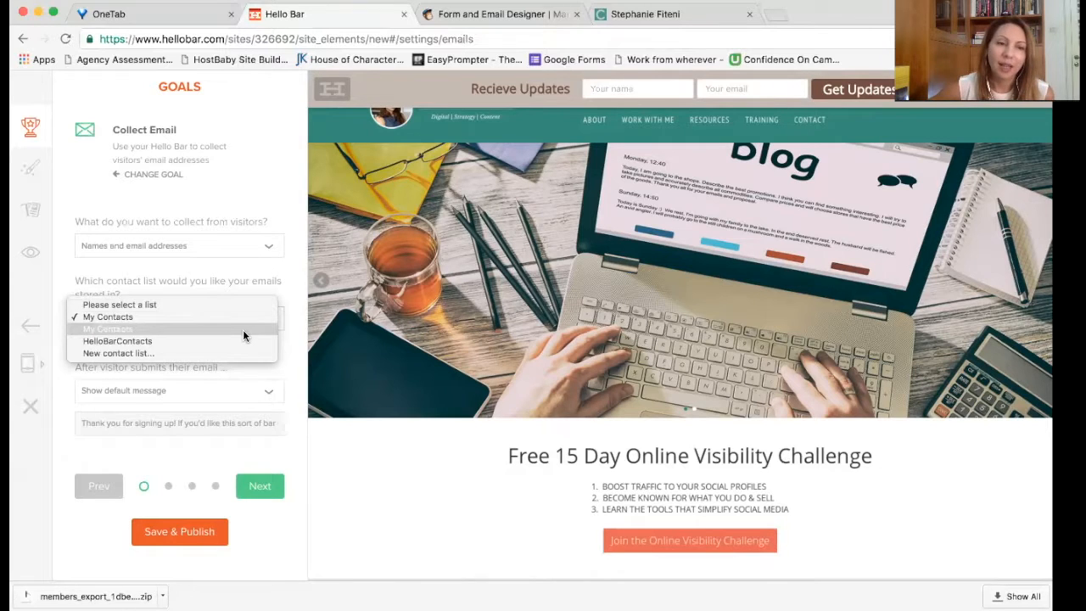
click(243, 342)
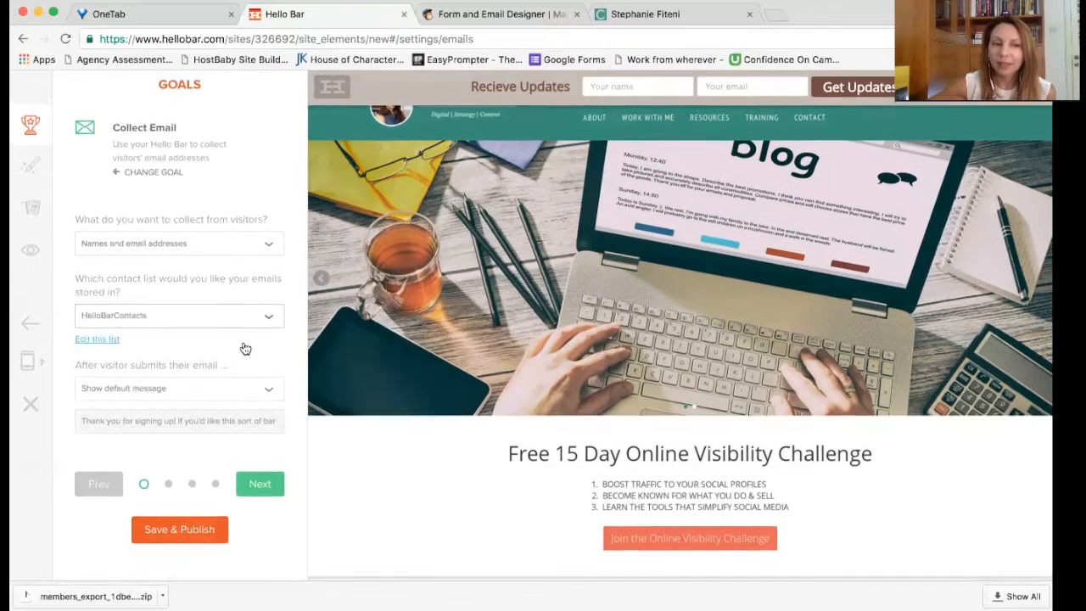
click(264, 395)
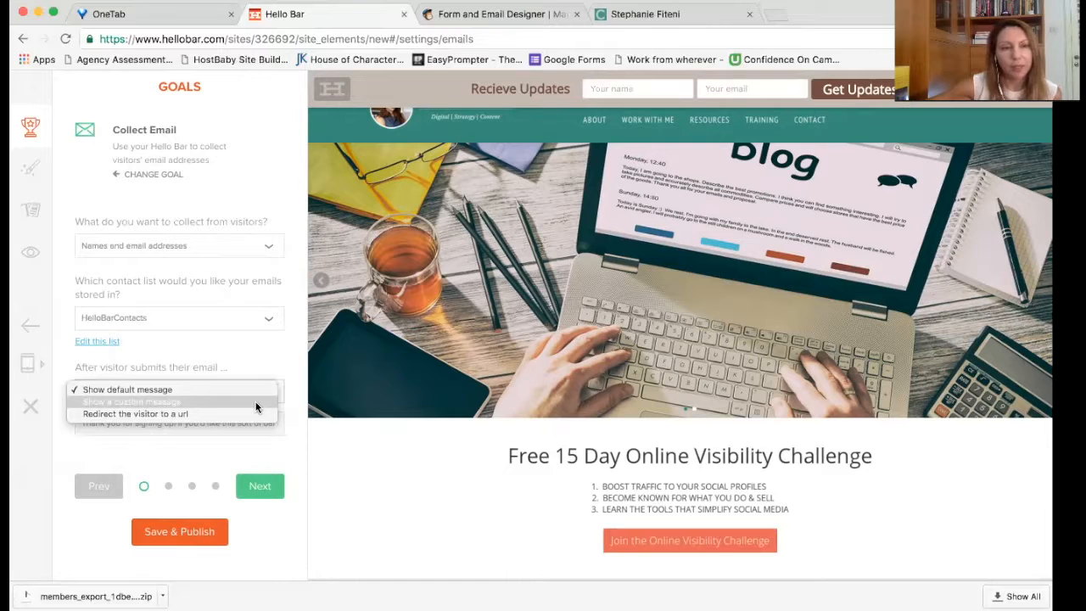
click(238, 361)
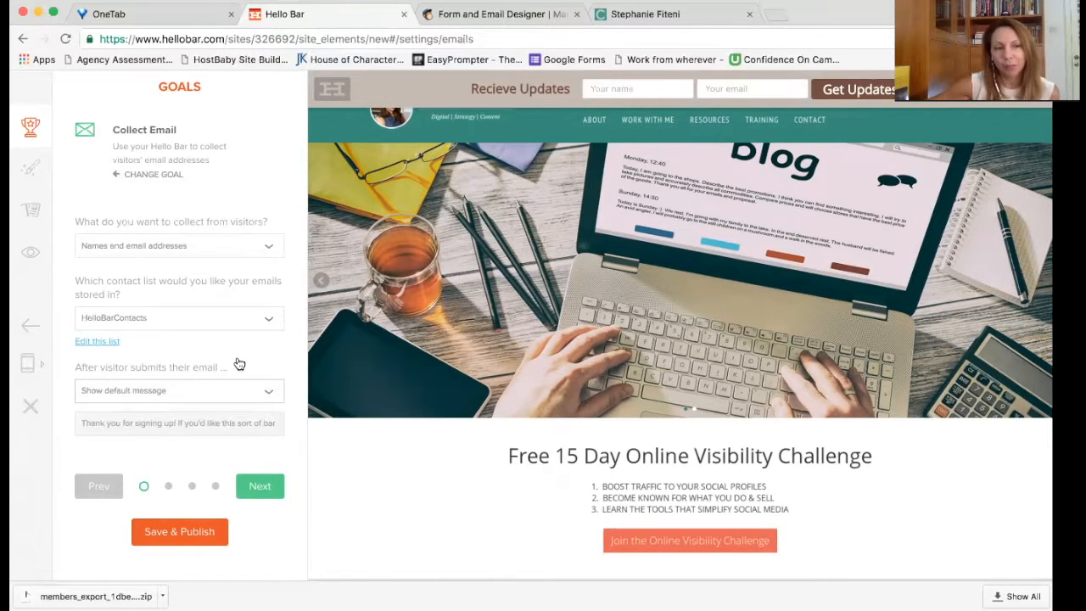
click(97, 342)
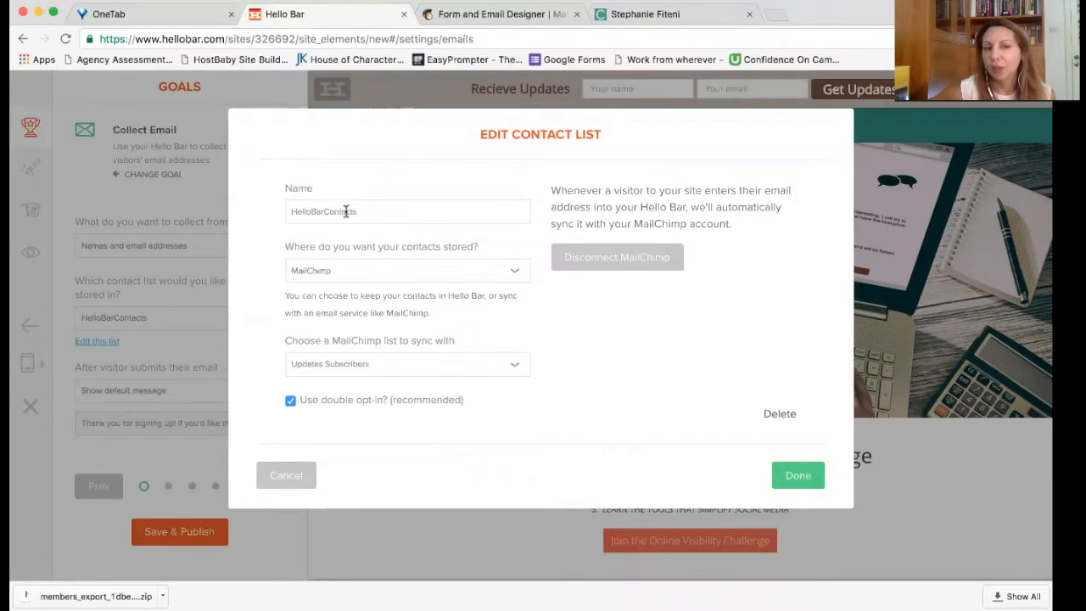
Step: Keep the list name HelloBarContacts and MailChimp as the contact storage service
drag(347, 211, 272, 211)
click(409, 216)
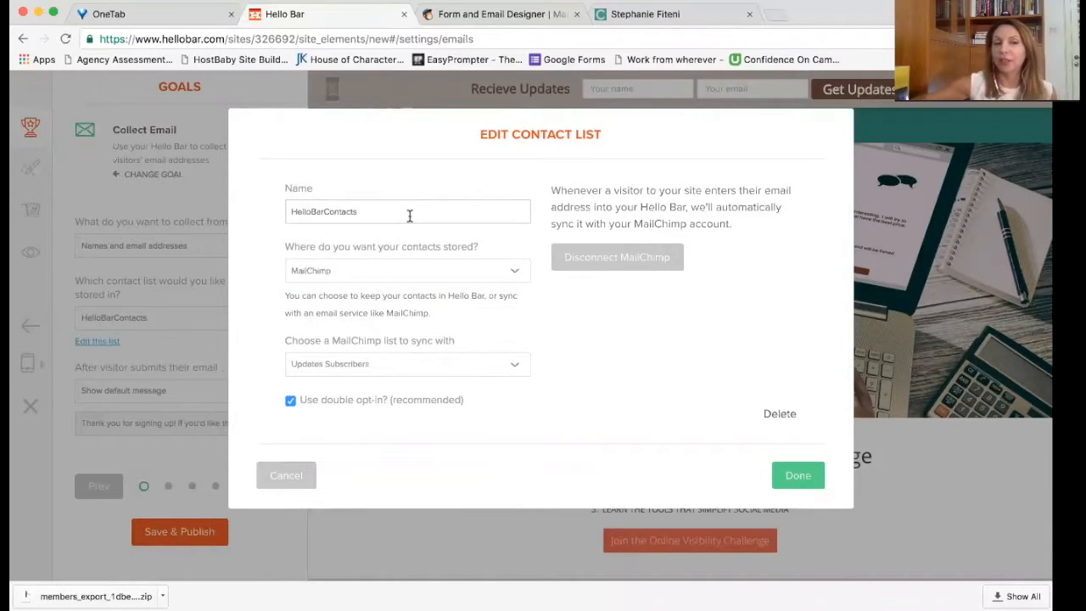
click(448, 271)
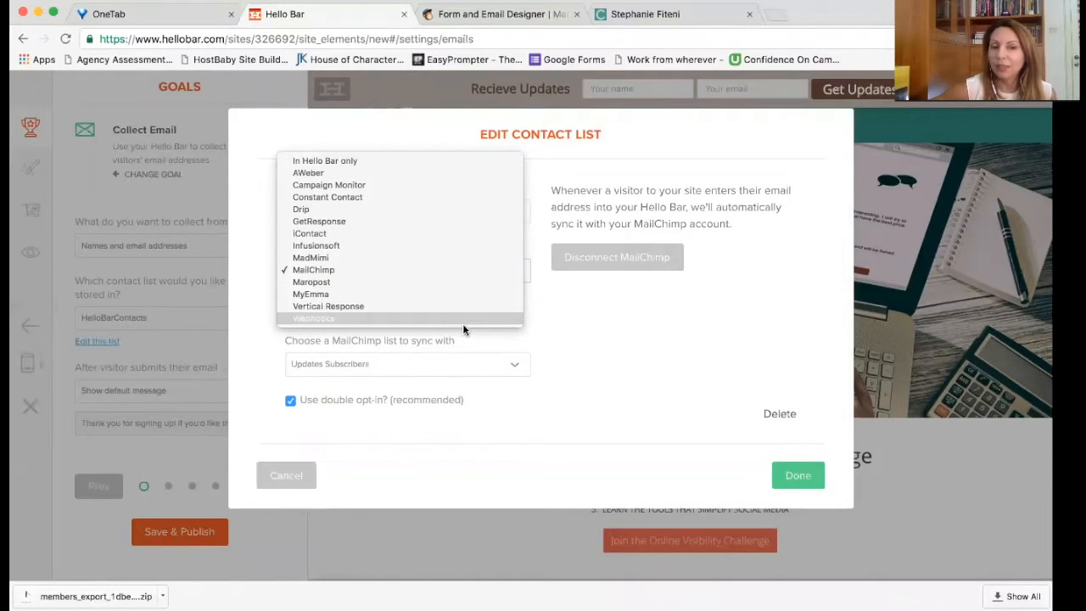
click(458, 270)
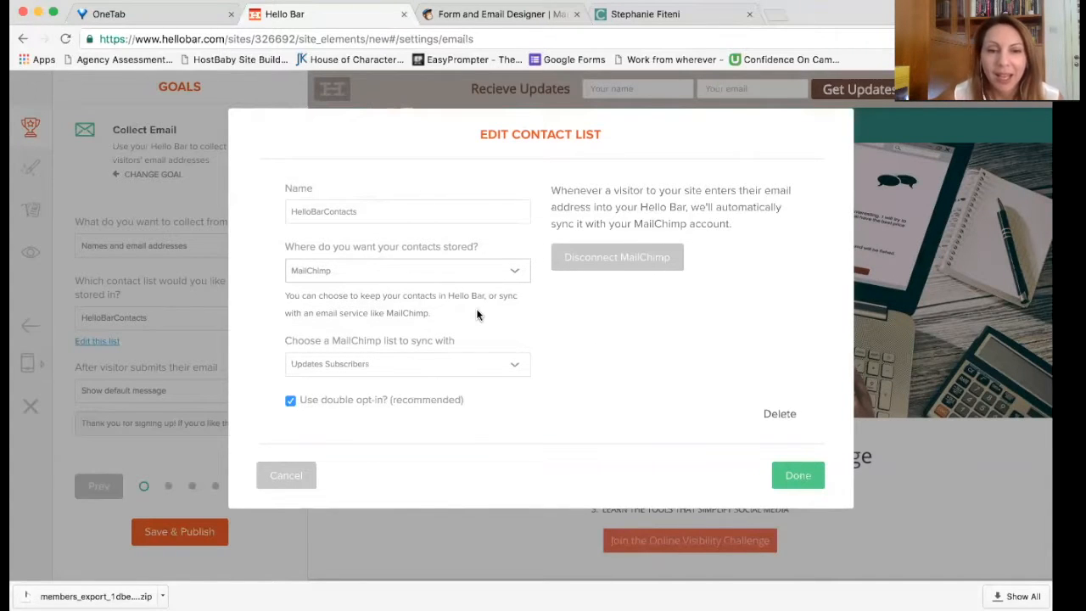
Step: Keep Updates Subscribers as the synced list, then disconnect MailChimp and begin reconnecting
click(366, 373)
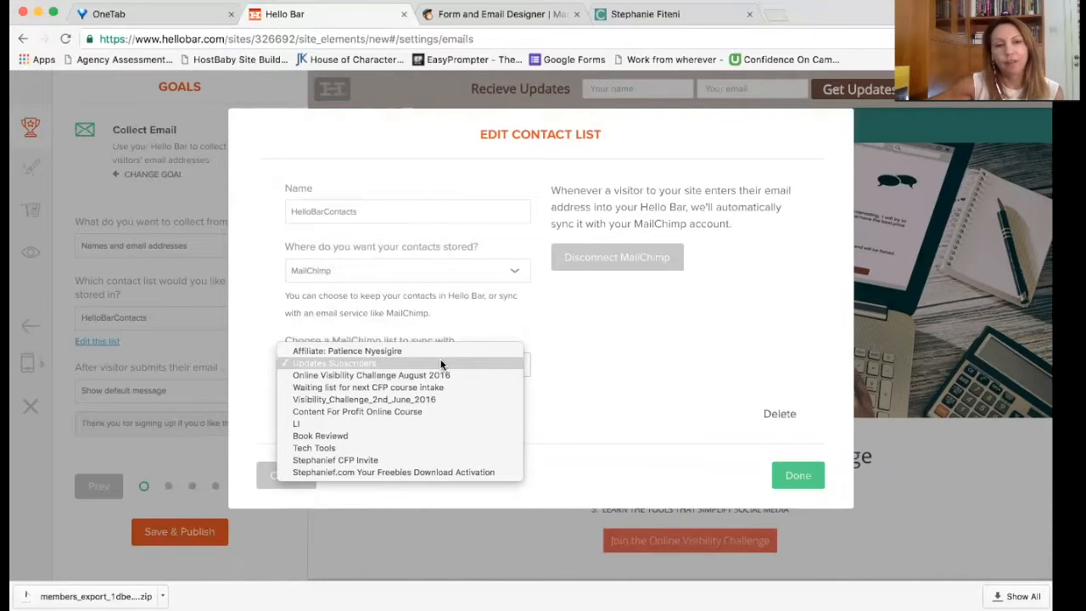
click(628, 360)
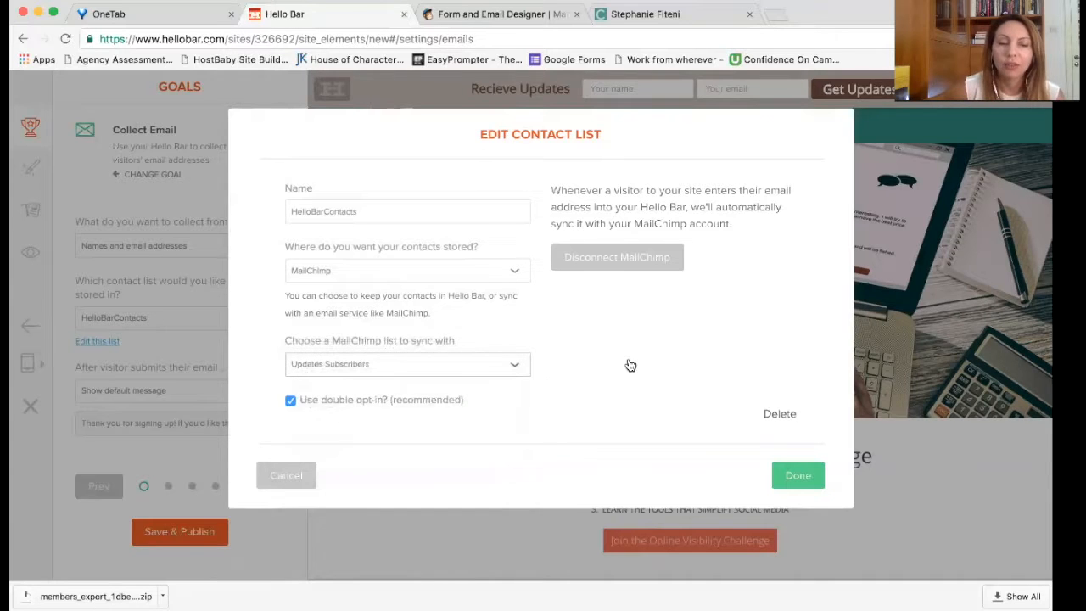
click(487, 365)
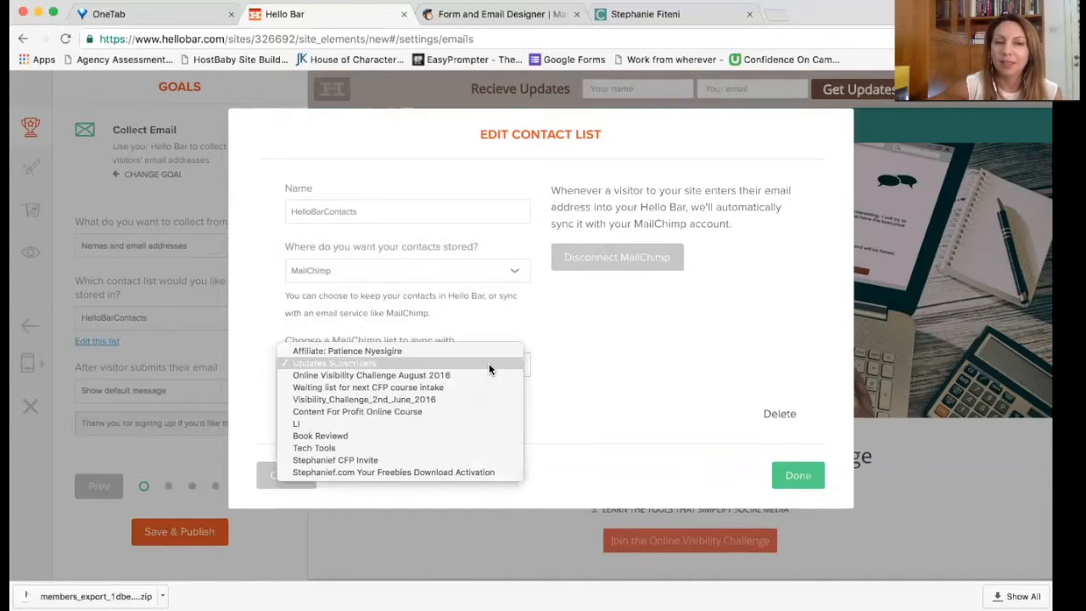
click(331, 362)
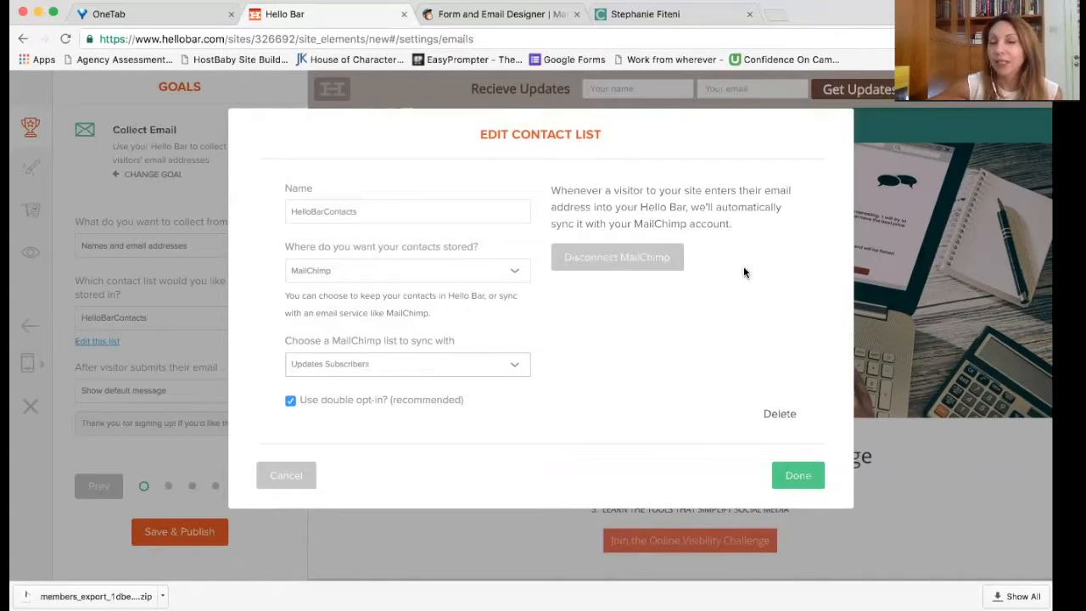
click(641, 262)
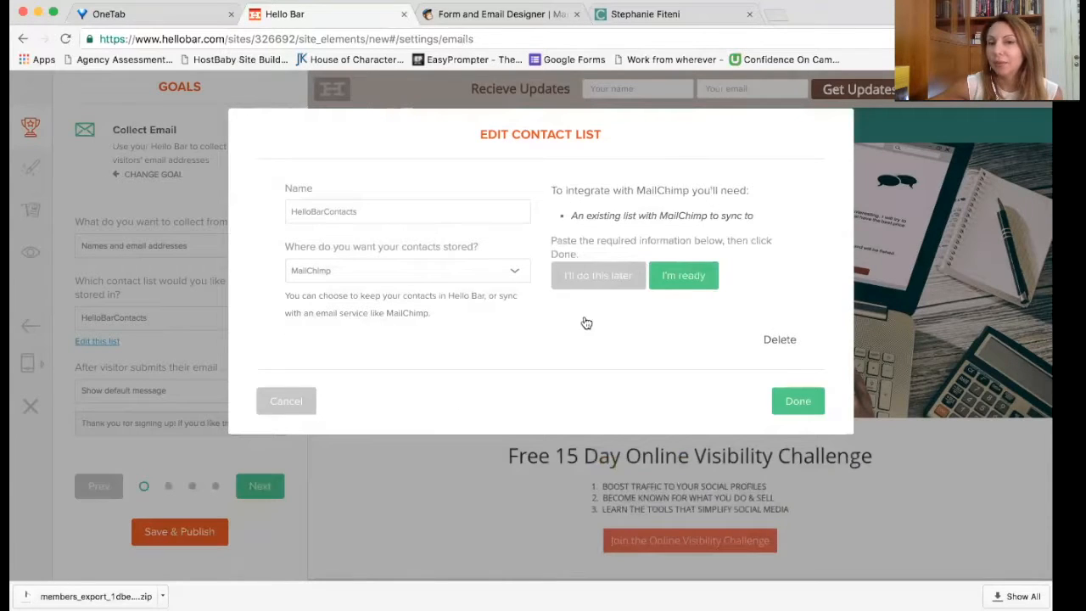
click(681, 277)
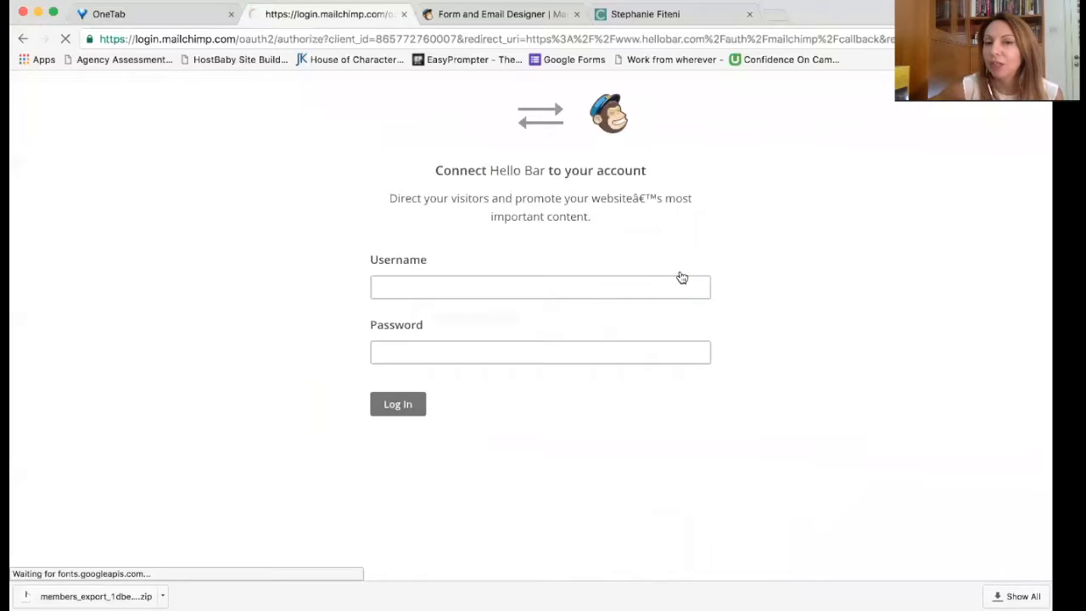
Step: Log in to MailChimp with the saved username and account password to authorise Hello Bar
click(576, 276)
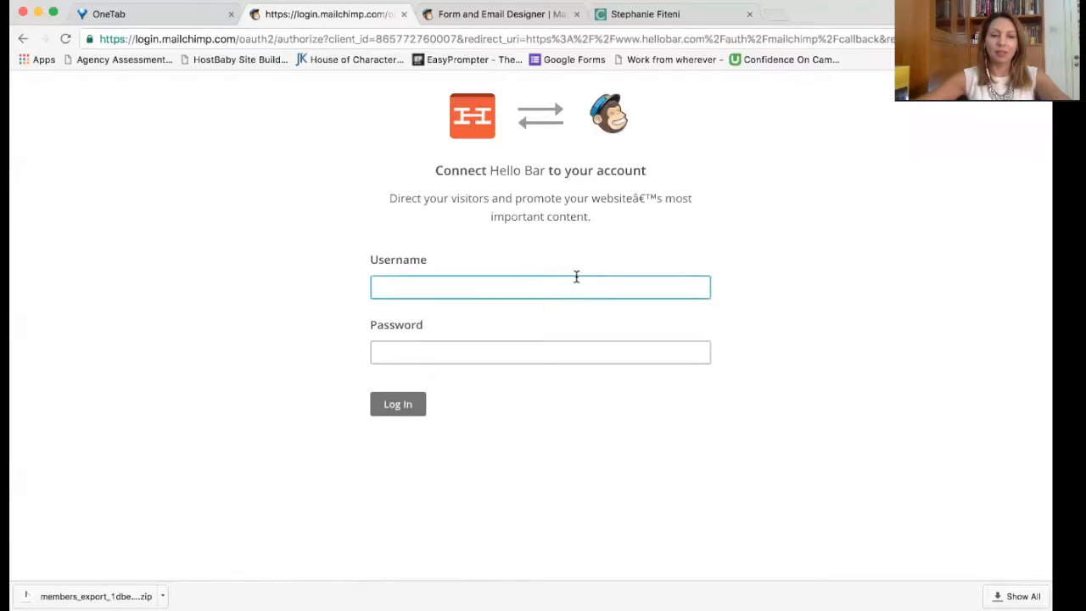
text(s)
key(Down)
key(Down)
key(Tab)
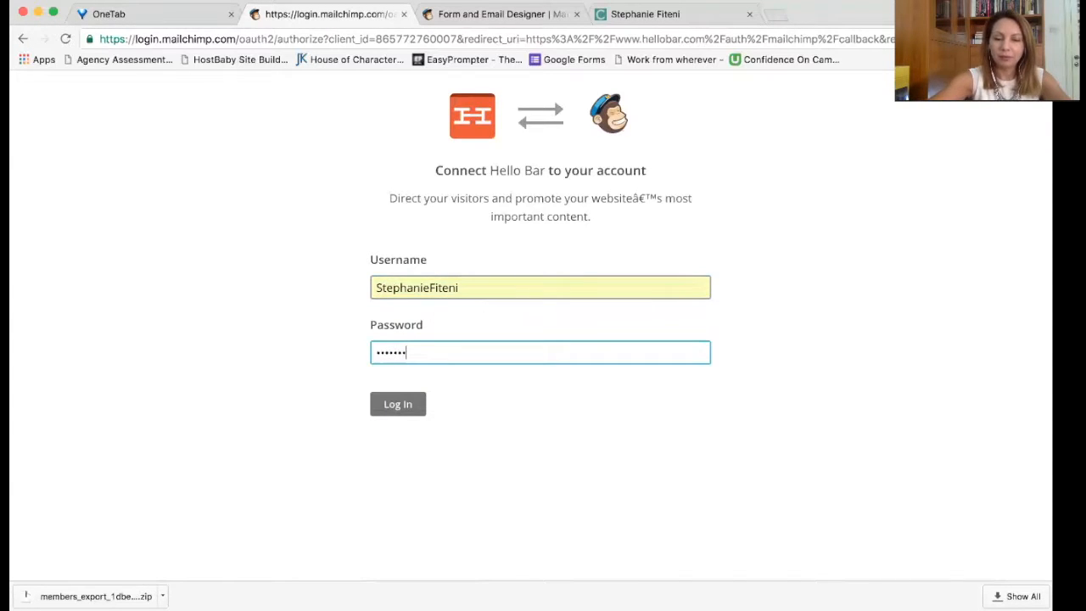
text(•••)
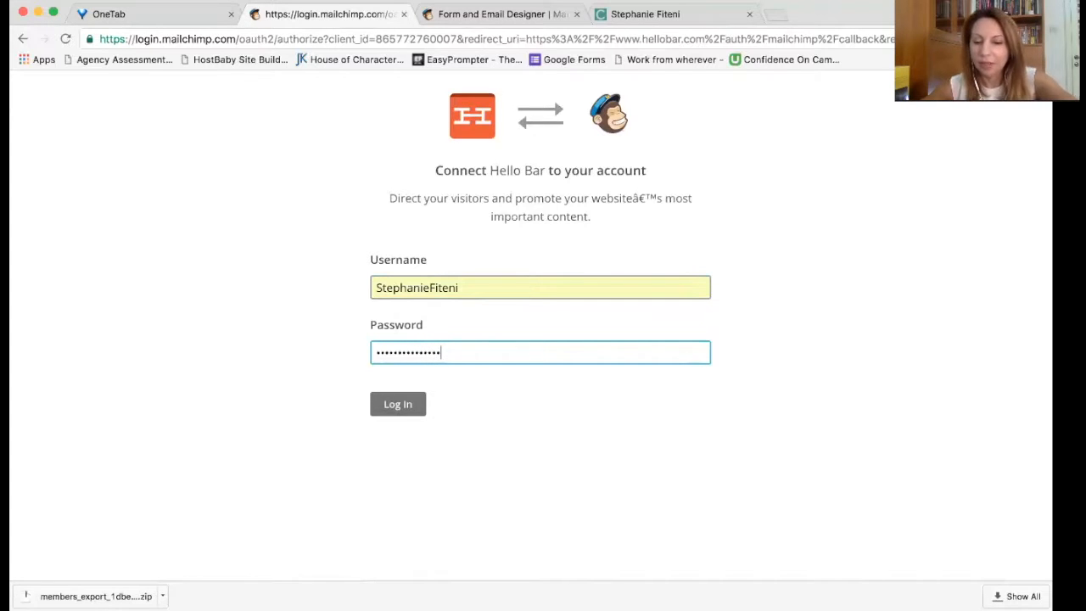
click(413, 404)
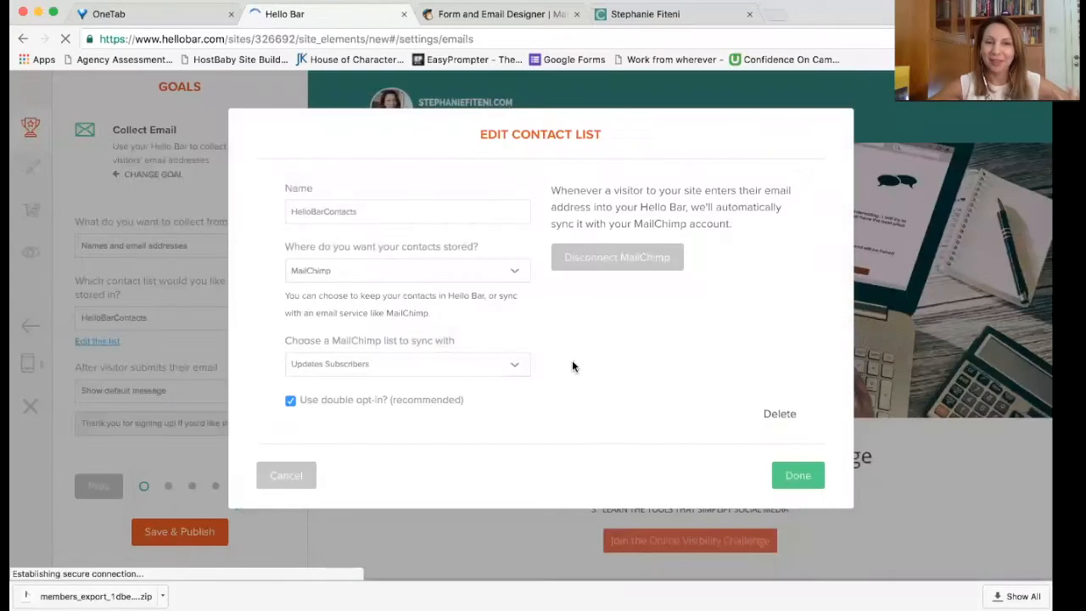
Step: Confirm Updates Subscribers, close the list settings, keep the default thank-you message, and go to Style
click(302, 363)
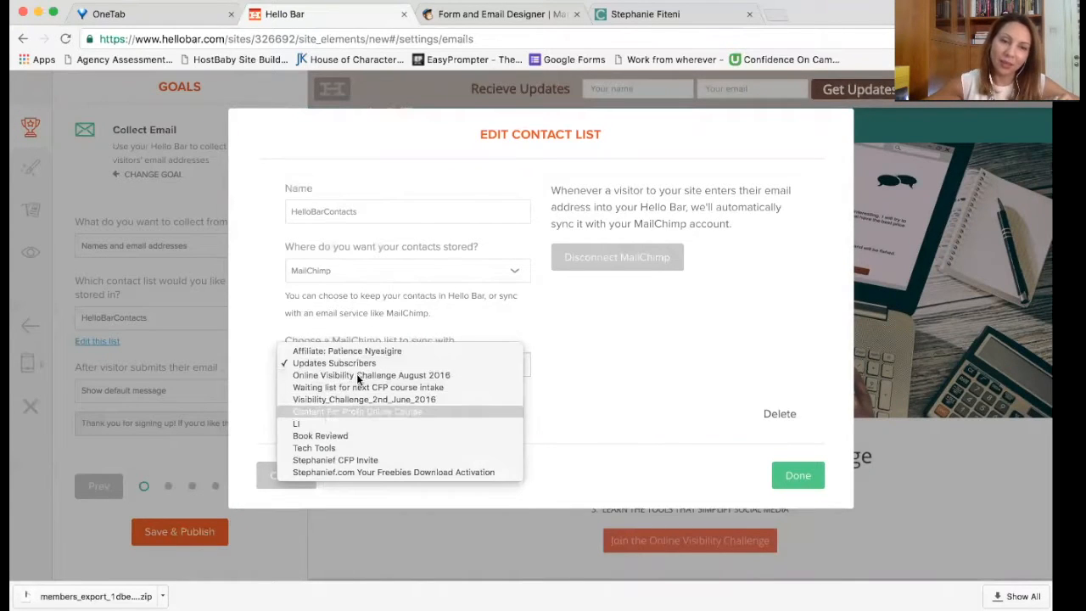
click(352, 364)
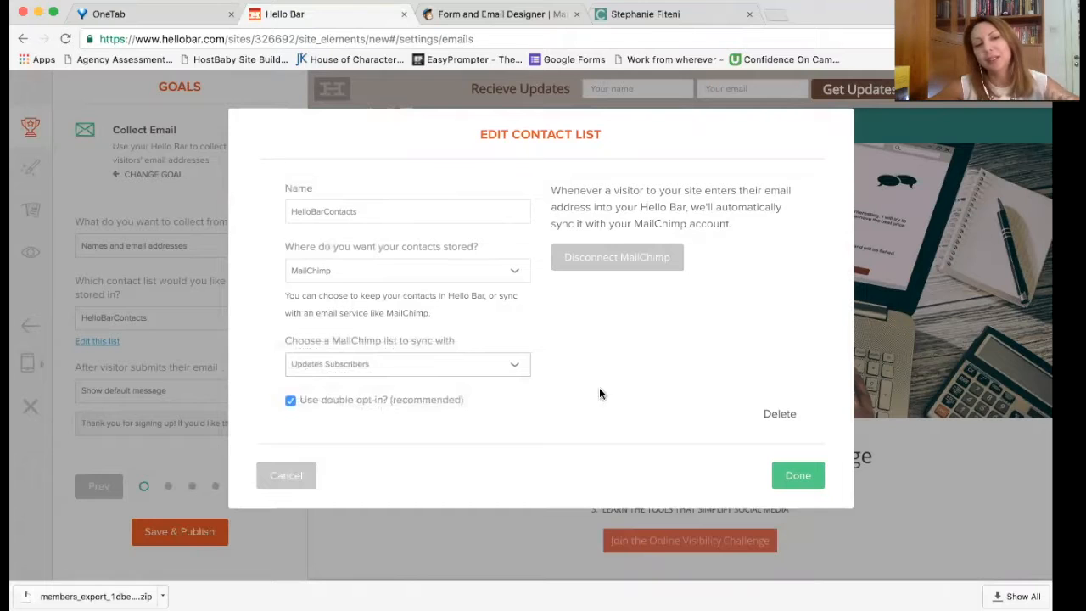
click(793, 478)
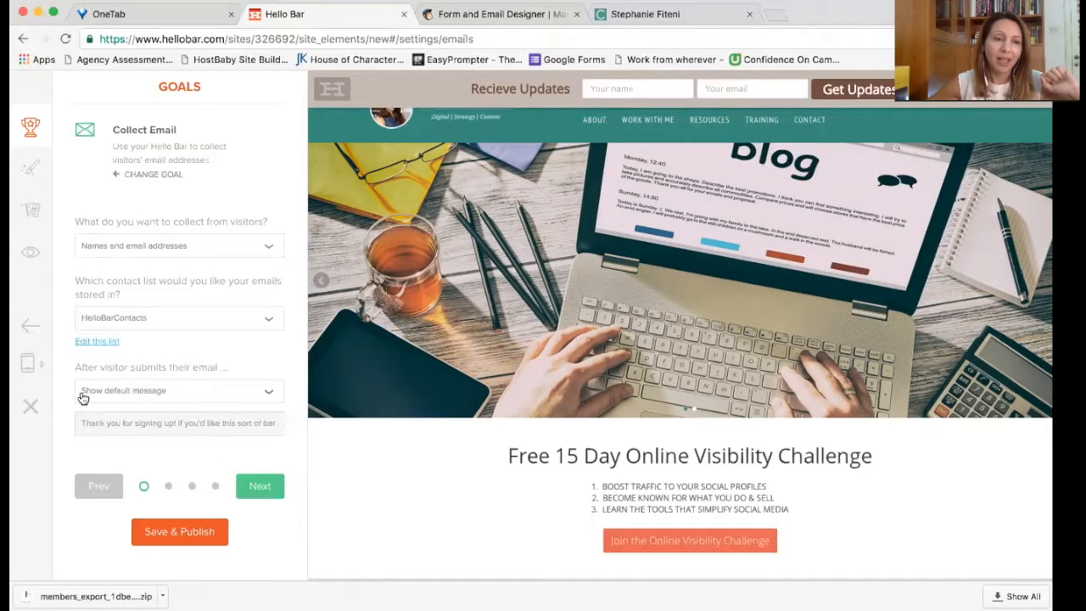
click(159, 390)
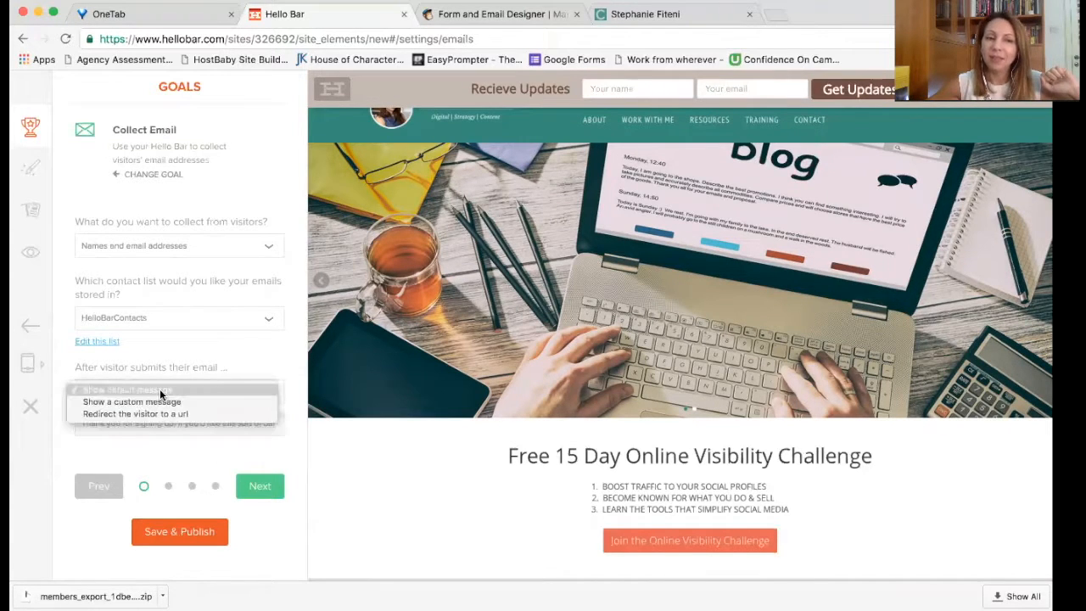
click(227, 365)
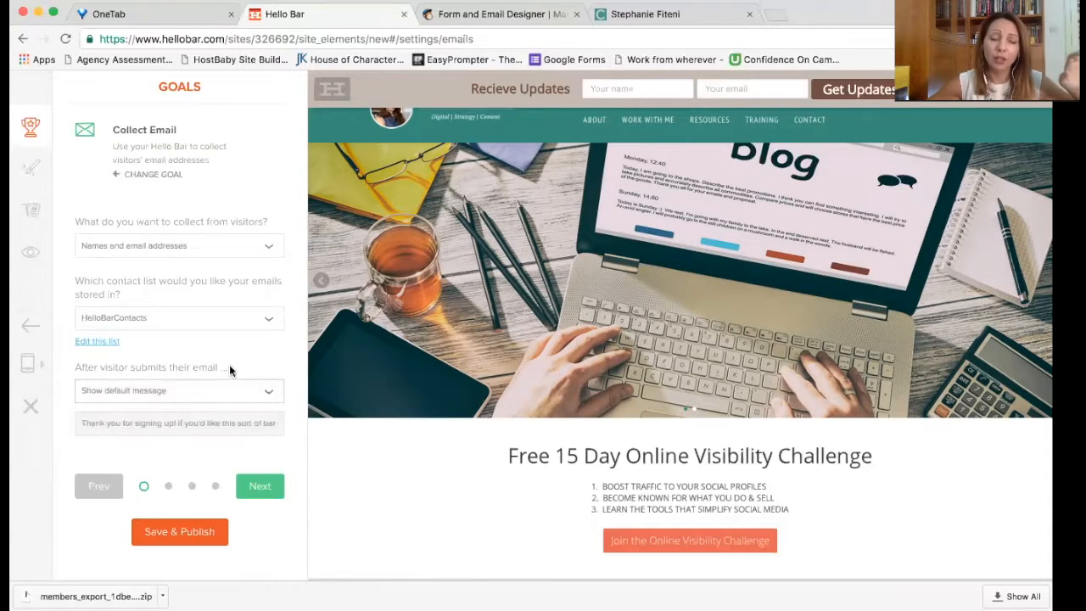
click(264, 492)
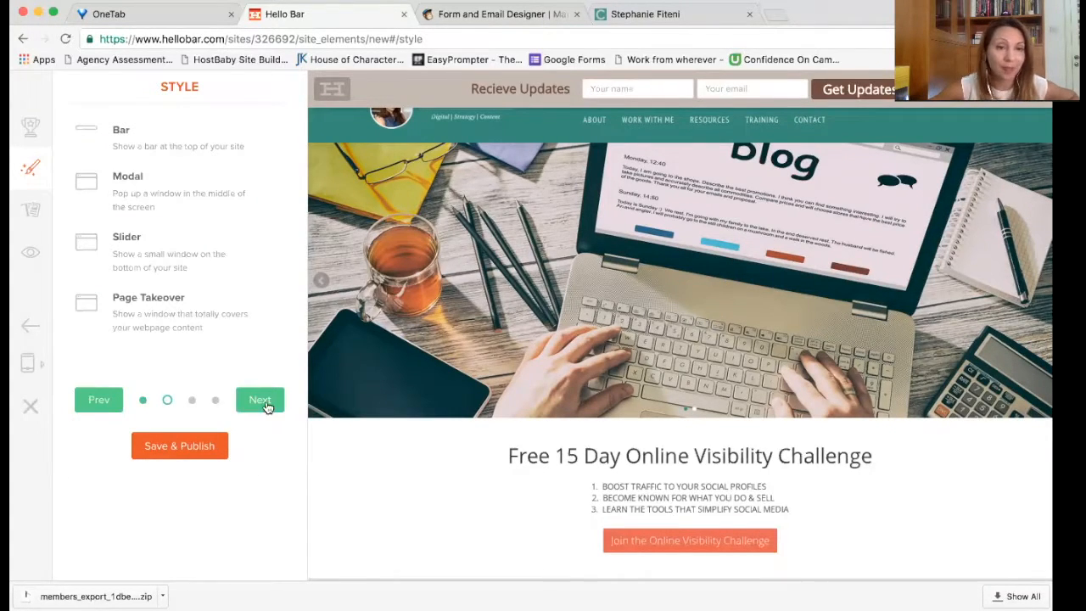
Step: Choose the Modal style for the signup
click(85, 181)
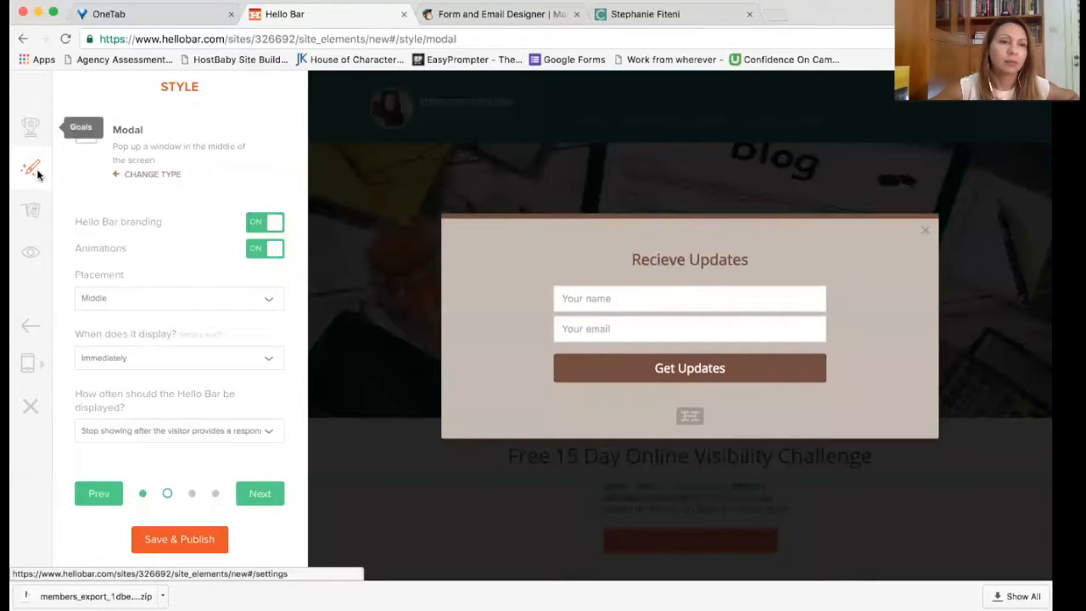
click(98, 493)
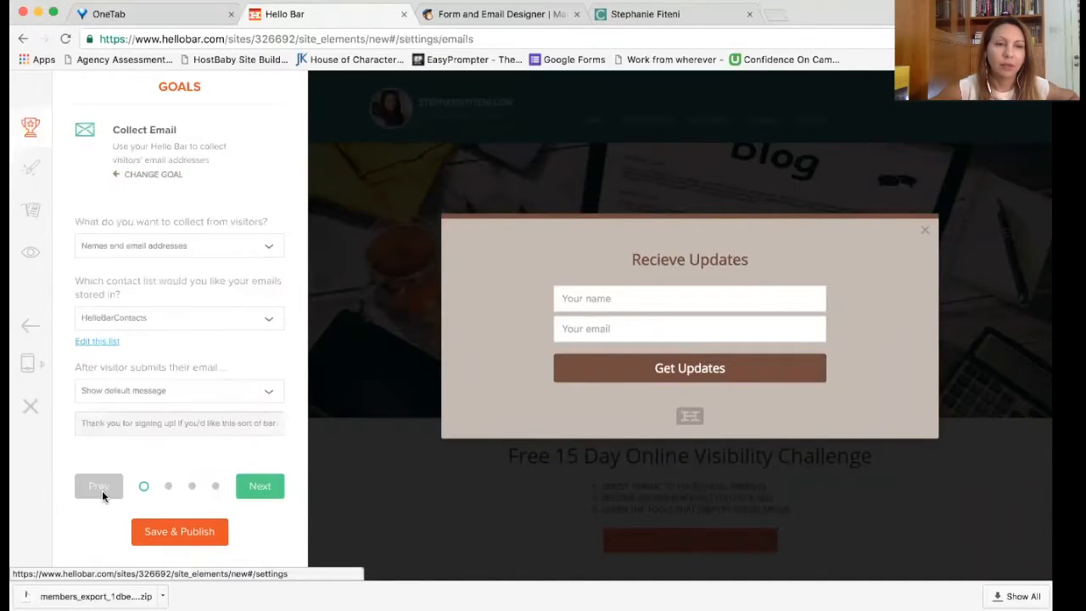
click(254, 486)
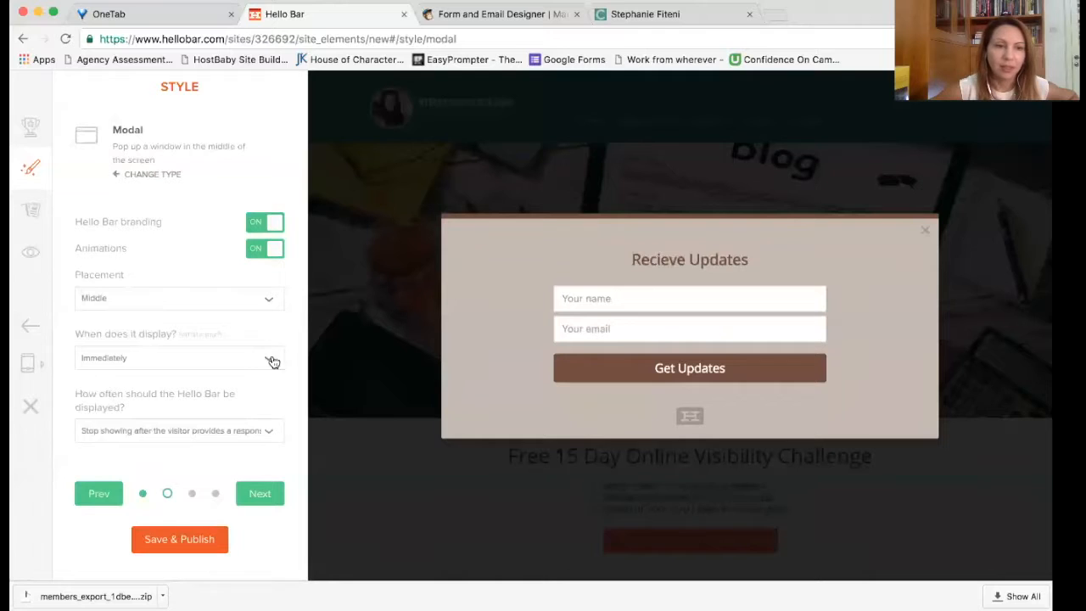
Step: Set the modal's placement to Middle and its display timing to Immediately
click(266, 297)
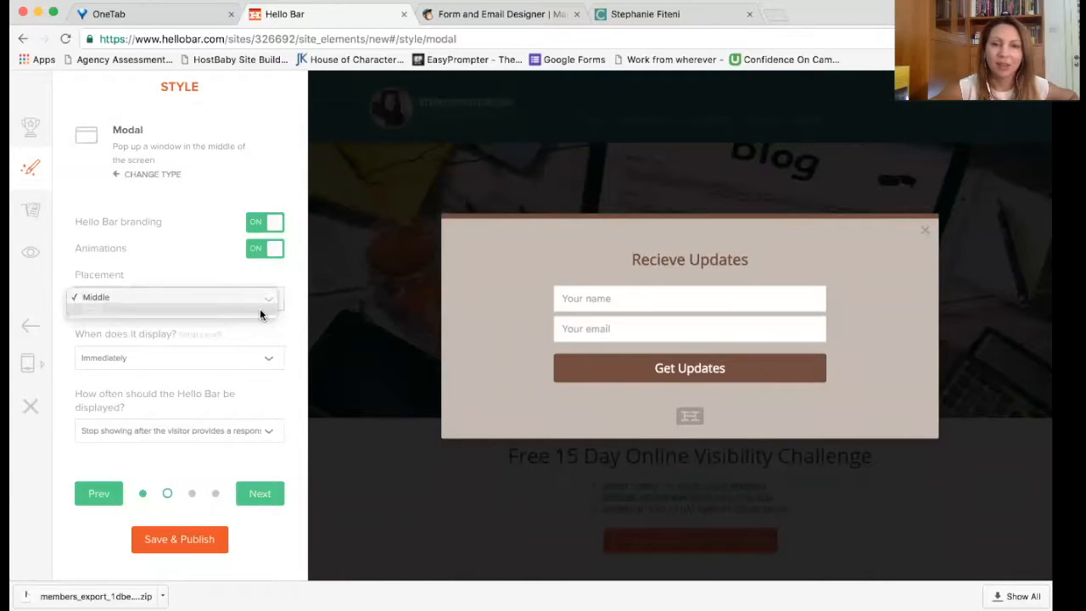
click(260, 311)
click(261, 315)
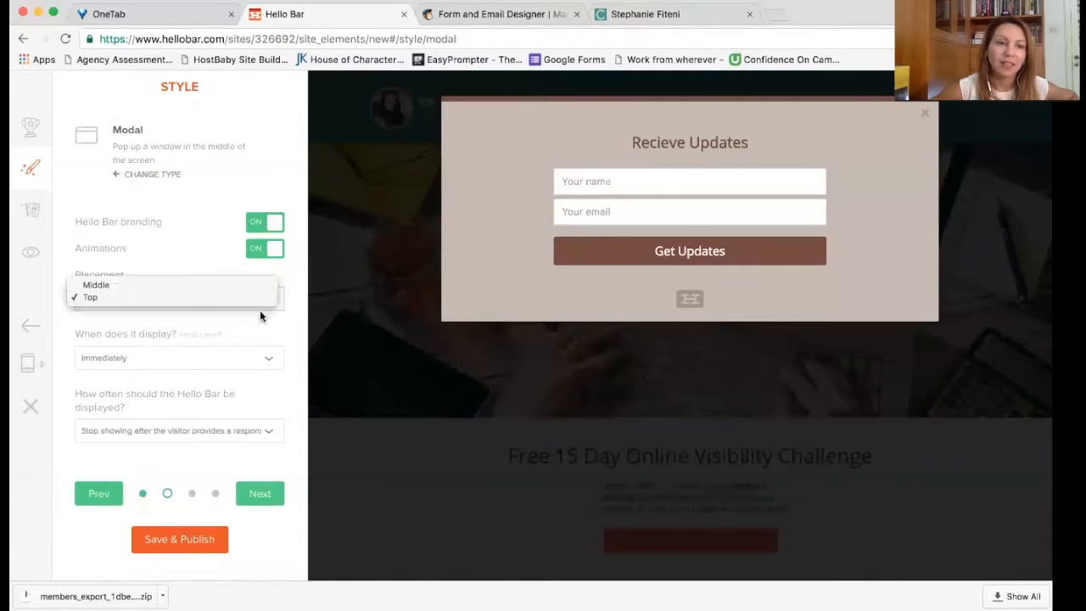
click(254, 286)
click(260, 357)
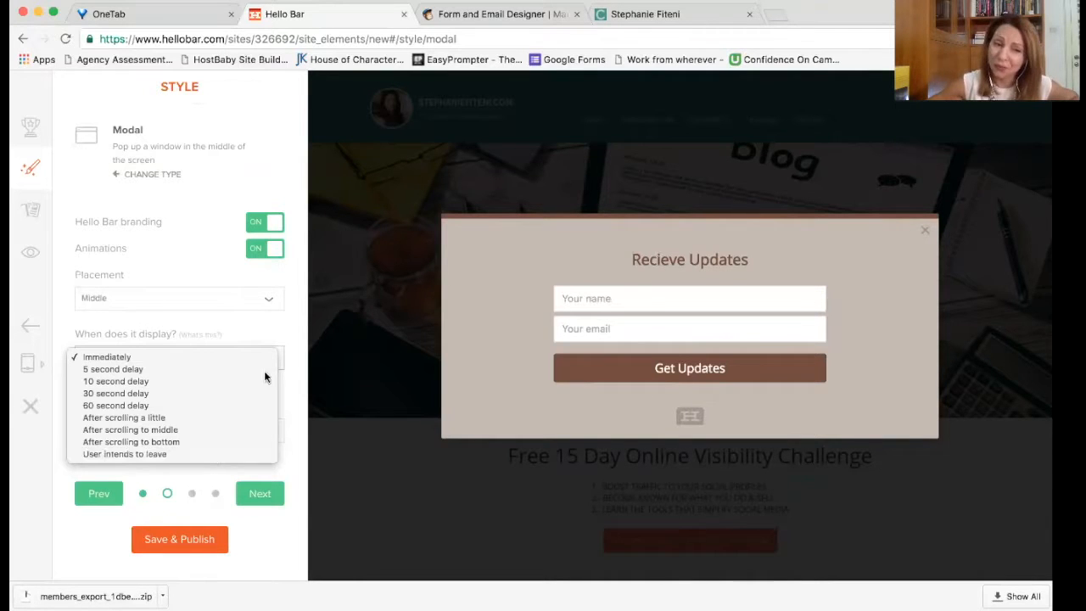
click(224, 332)
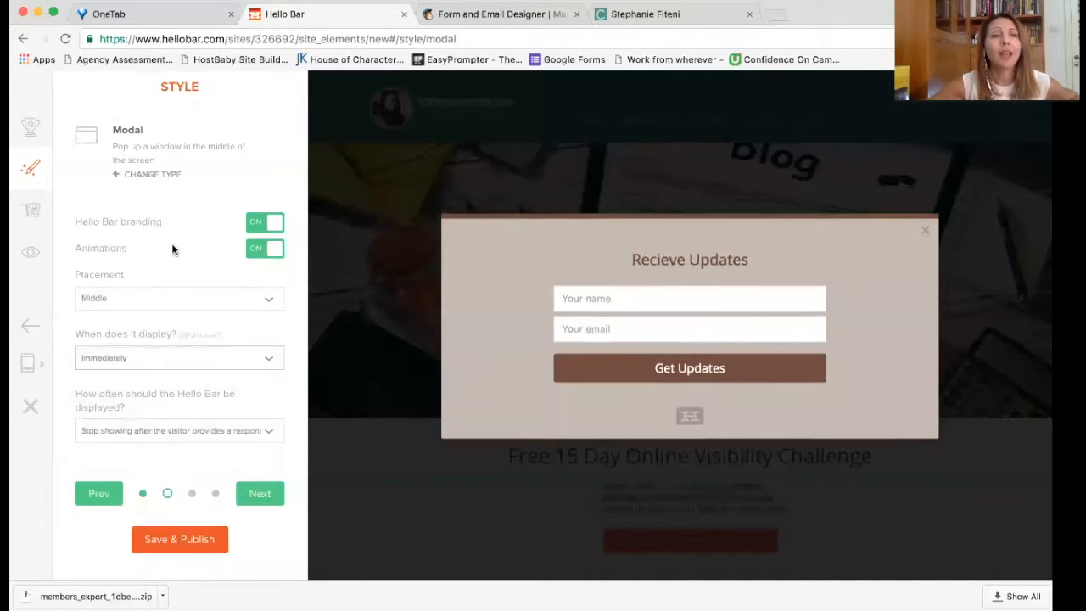
Step: Try turning off Hello Bar branding, dismiss the upgrade offer, and continue to Design & Content
click(258, 228)
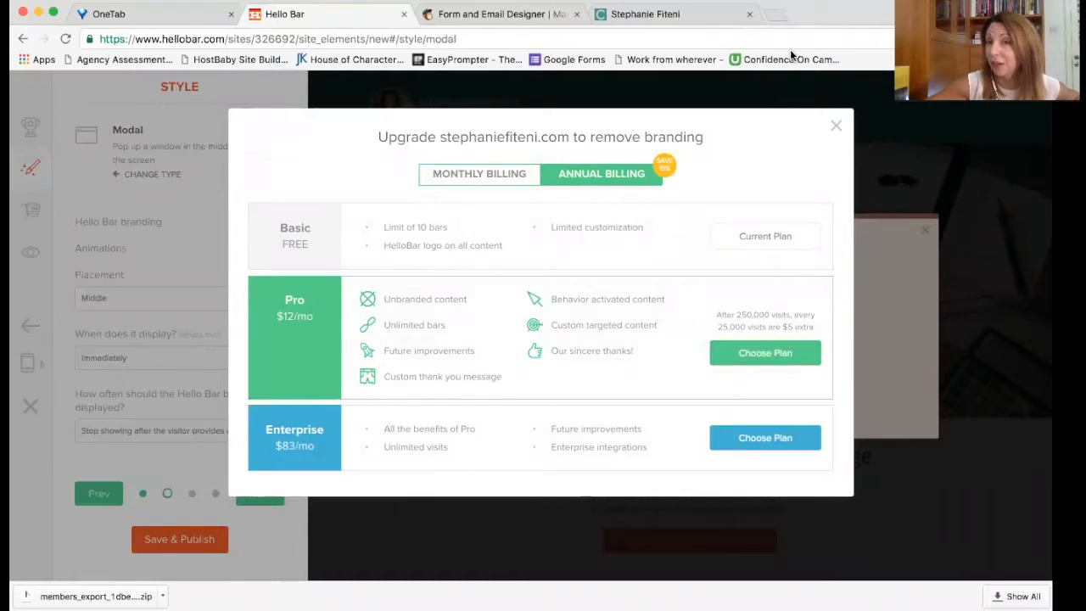
click(836, 127)
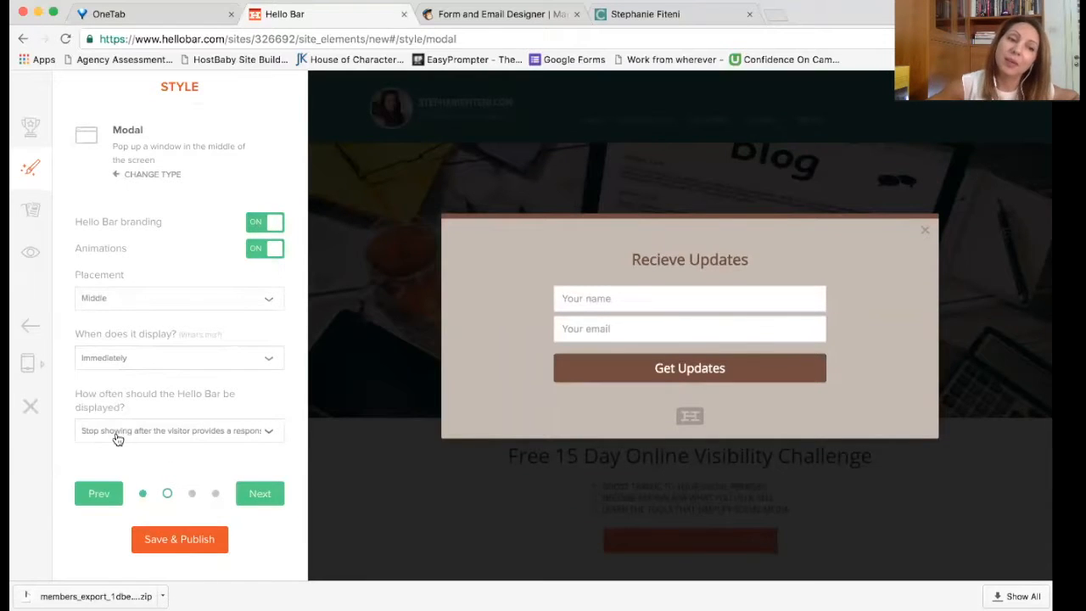
click(260, 499)
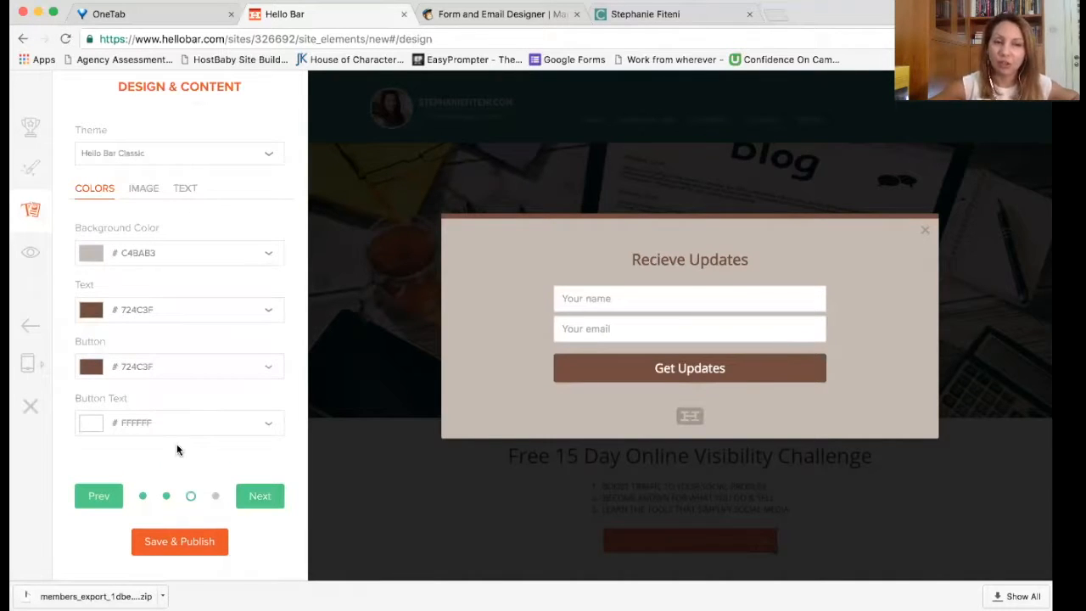
Step: Pick green #2C902F as the modal text colour, then proceed to Targeting
click(264, 311)
drag(210, 416, 211, 398)
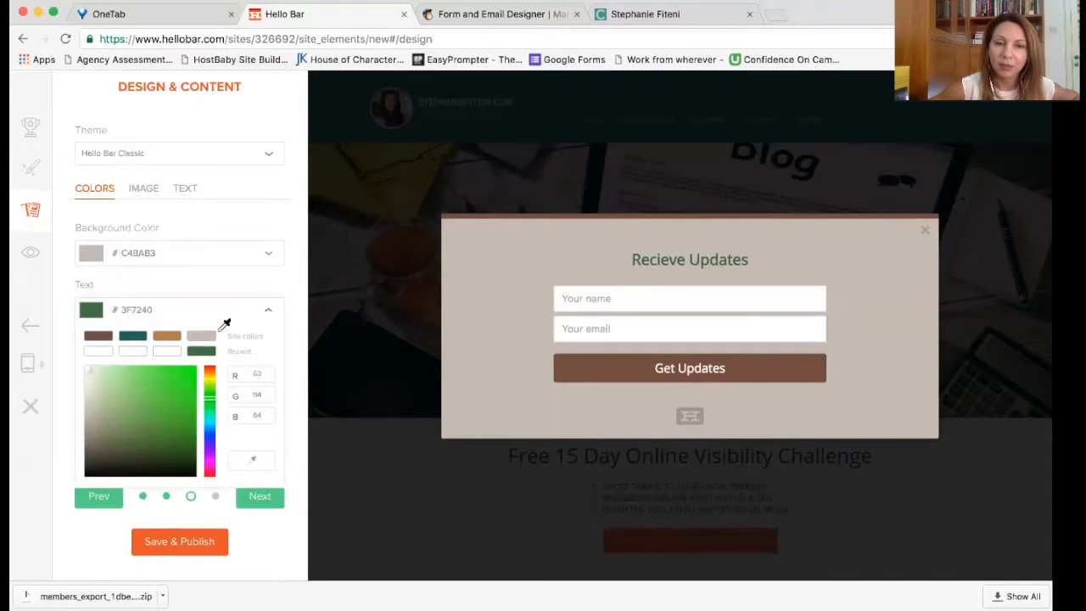
click(162, 414)
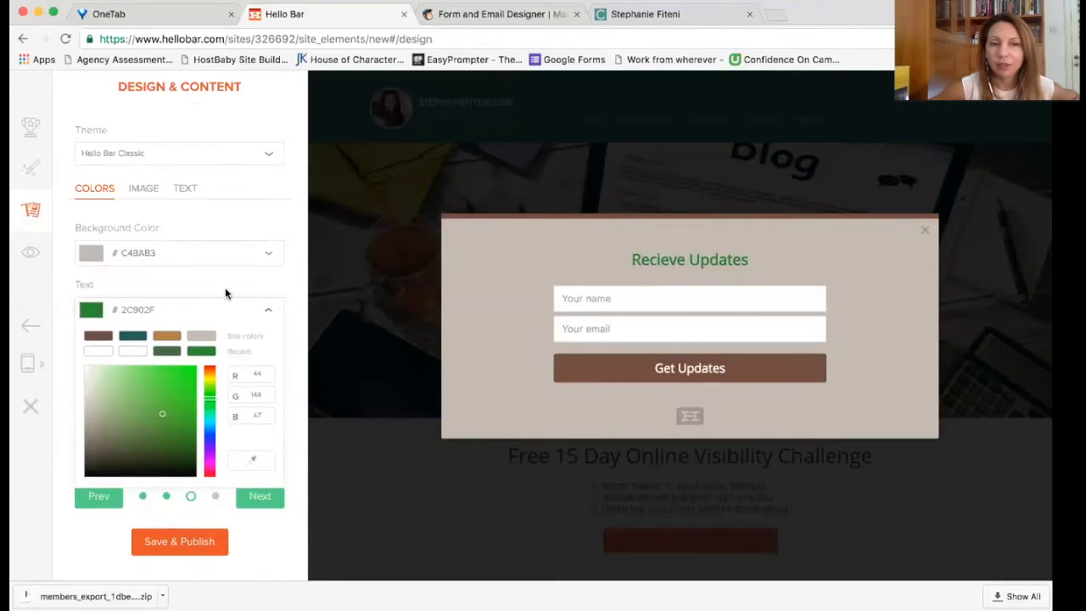
click(225, 294)
click(262, 498)
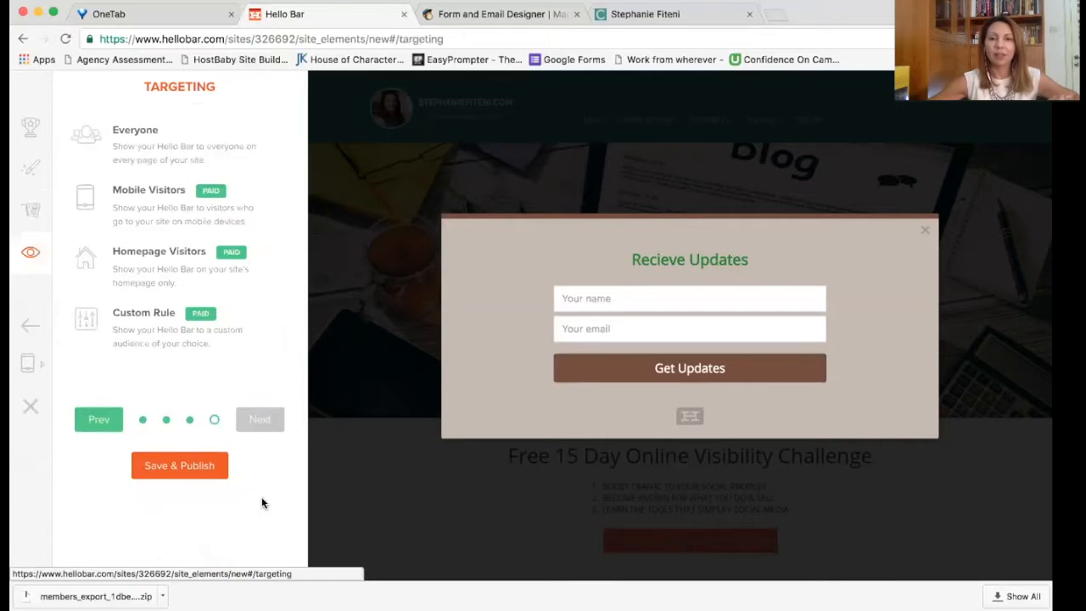
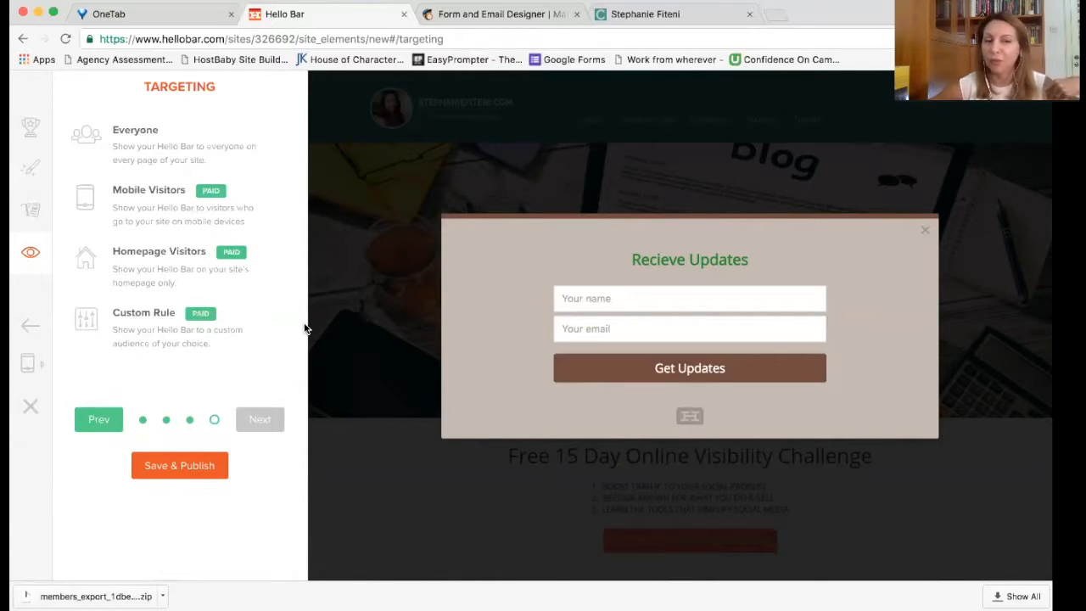
Step: Save & Publish the 'Recieve Updates' popup, return to the bar list, and view the live site
click(204, 465)
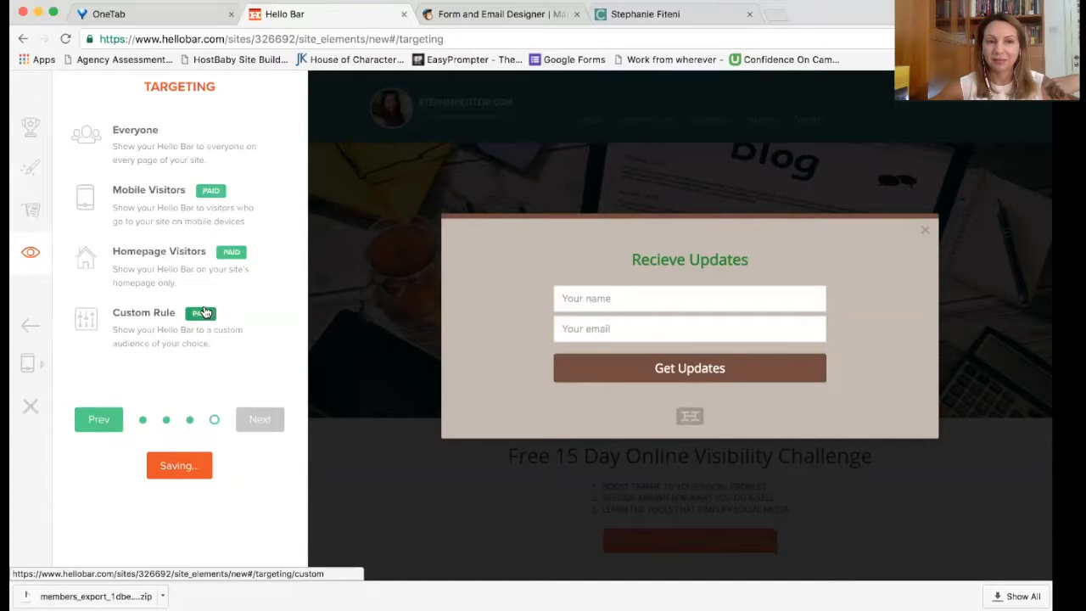
click(925, 235)
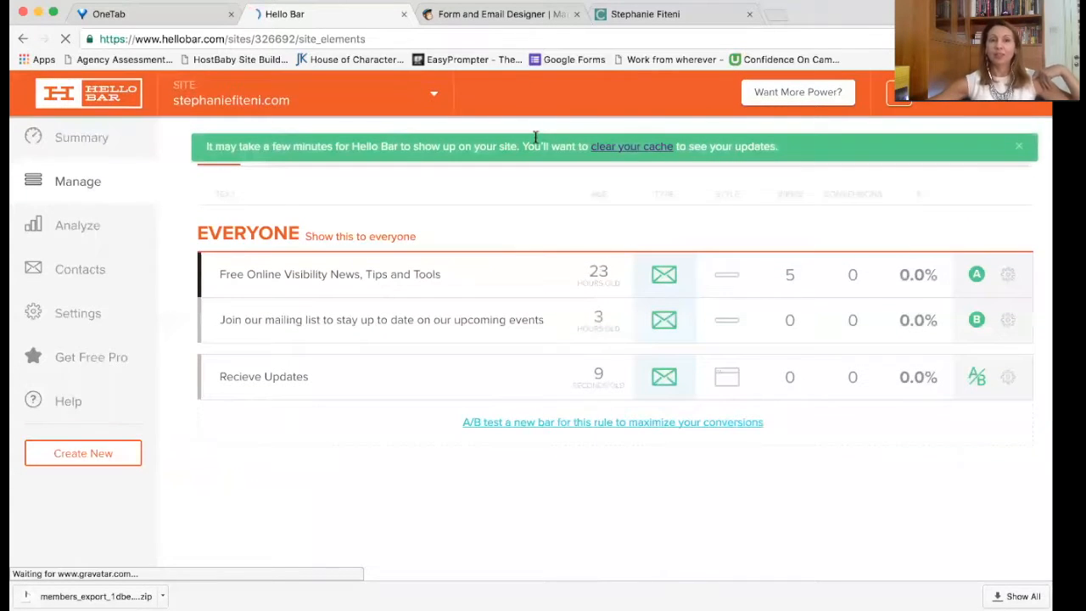
click(645, 14)
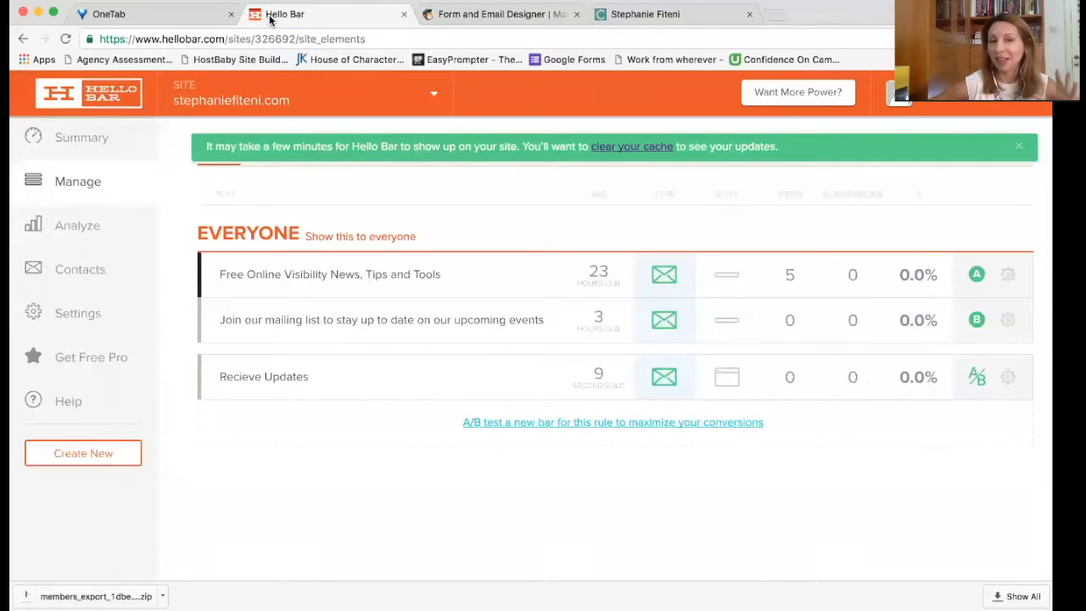
Step: Submit a test name and e-mail address through the site's top signup bar, then return to the homepage
click(622, 14)
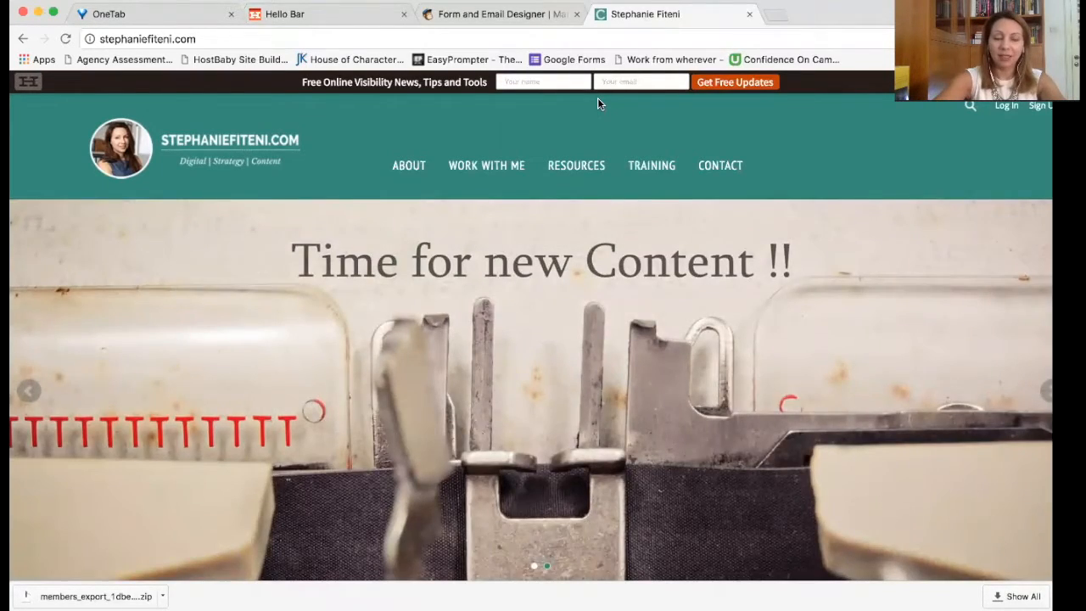
text(Stephanie)
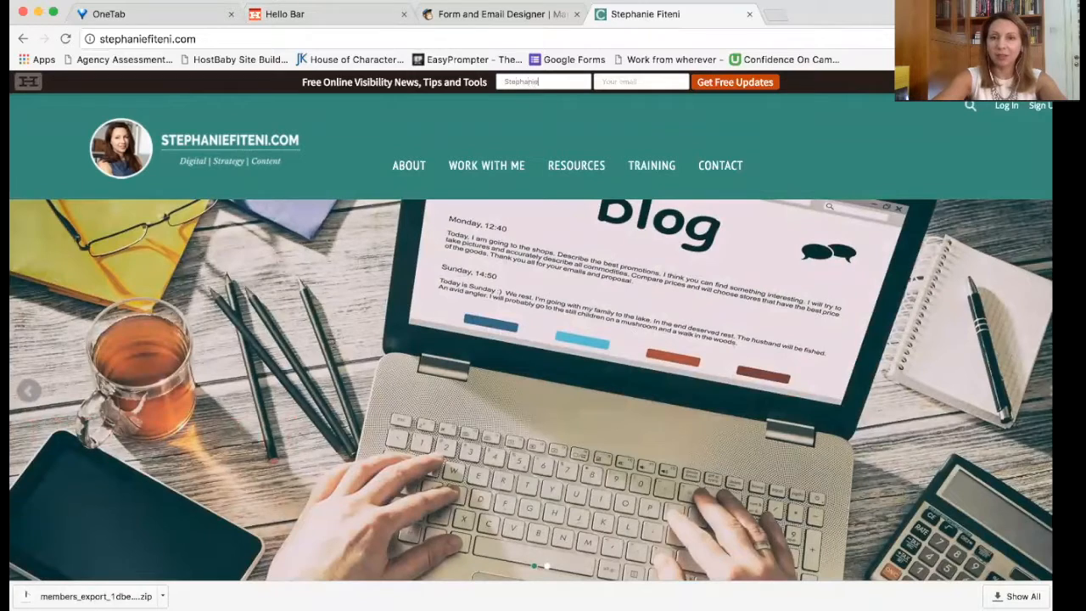
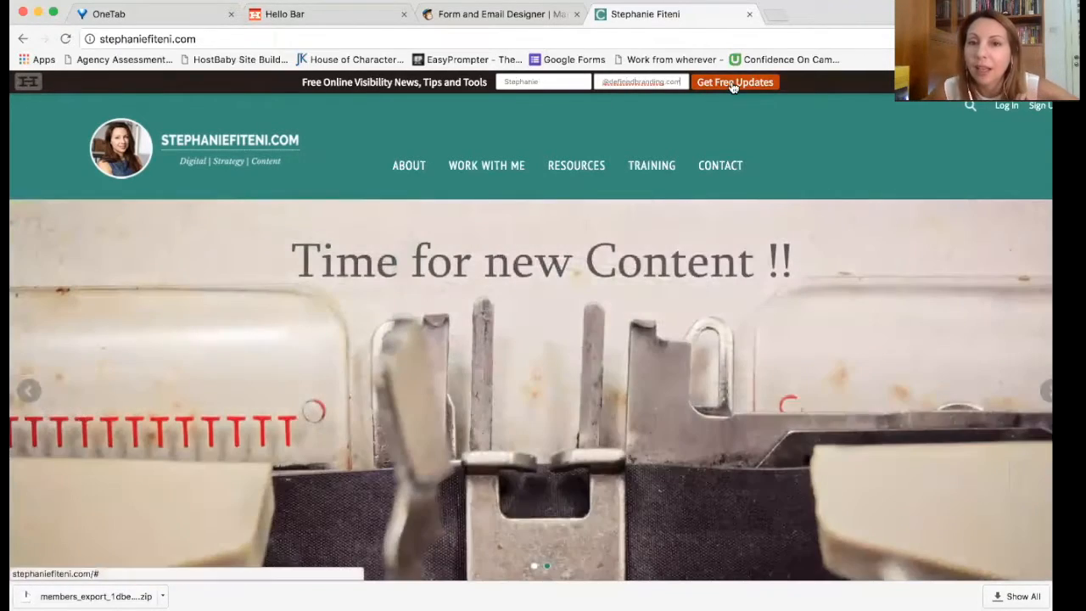
click(731, 82)
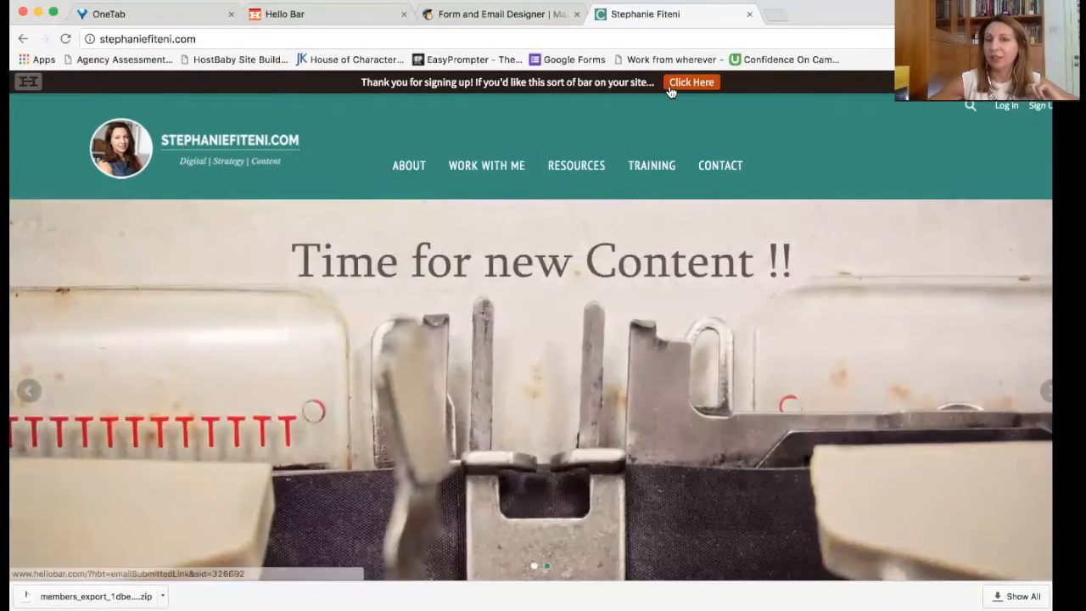
click(671, 92)
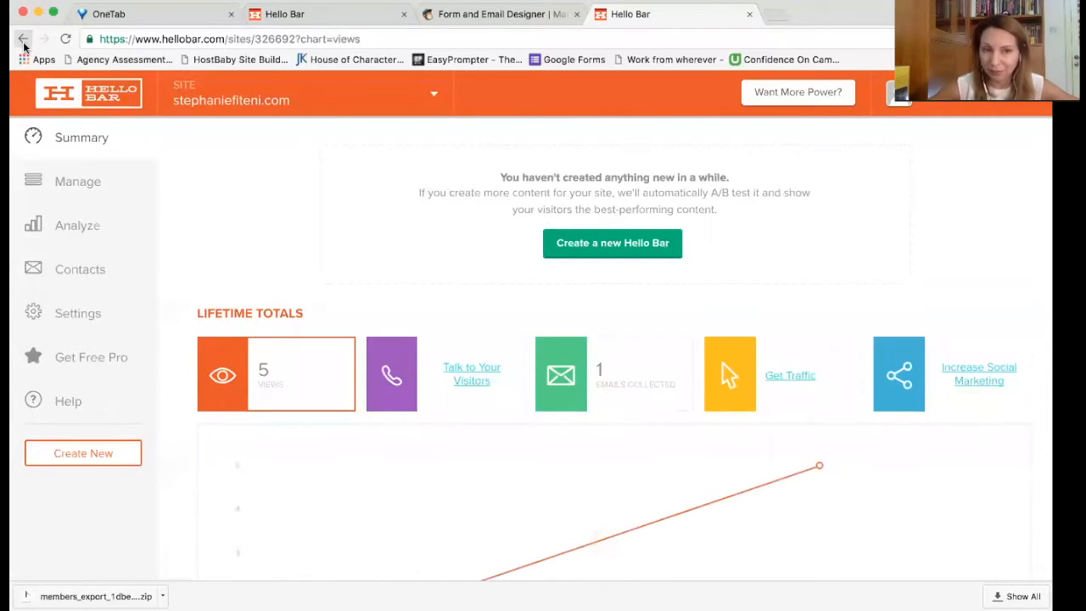
click(24, 46)
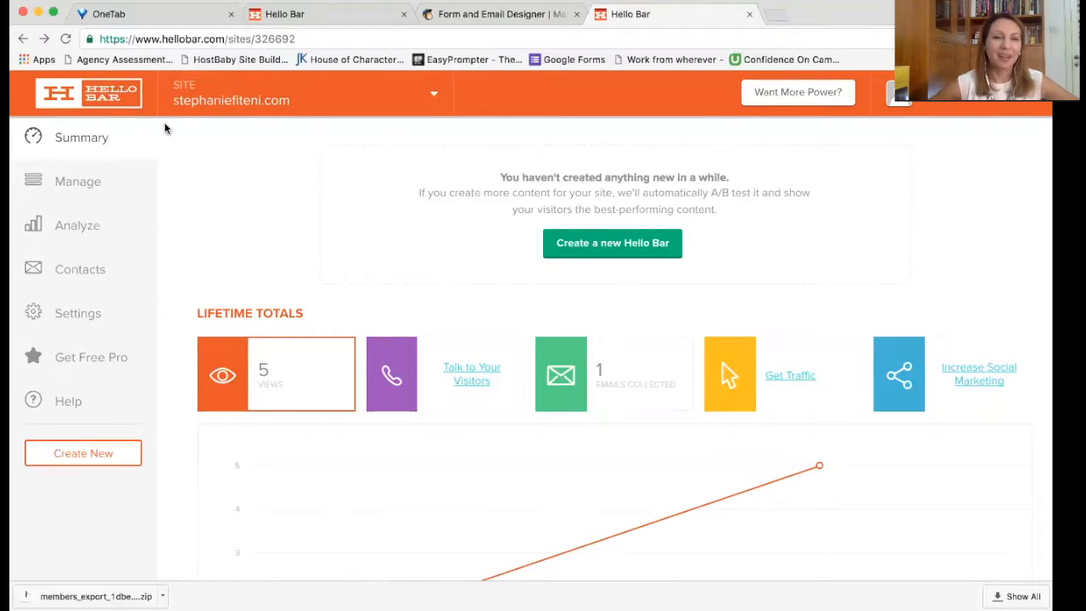
click(24, 40)
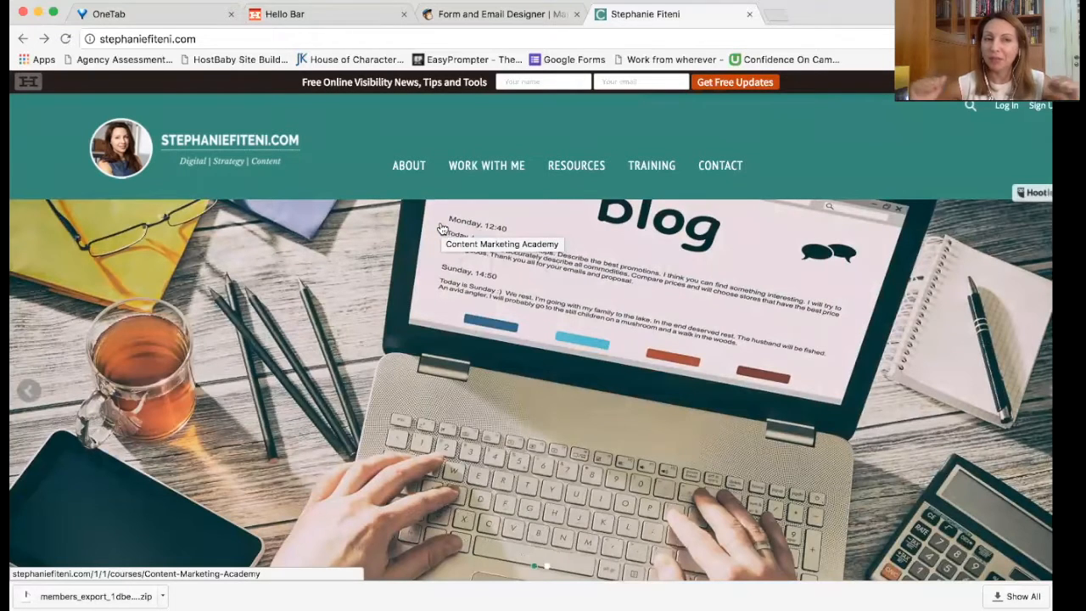
Step: Open MailChimp's Campaigns page listing past campaigns such as 'summer'
click(453, 20)
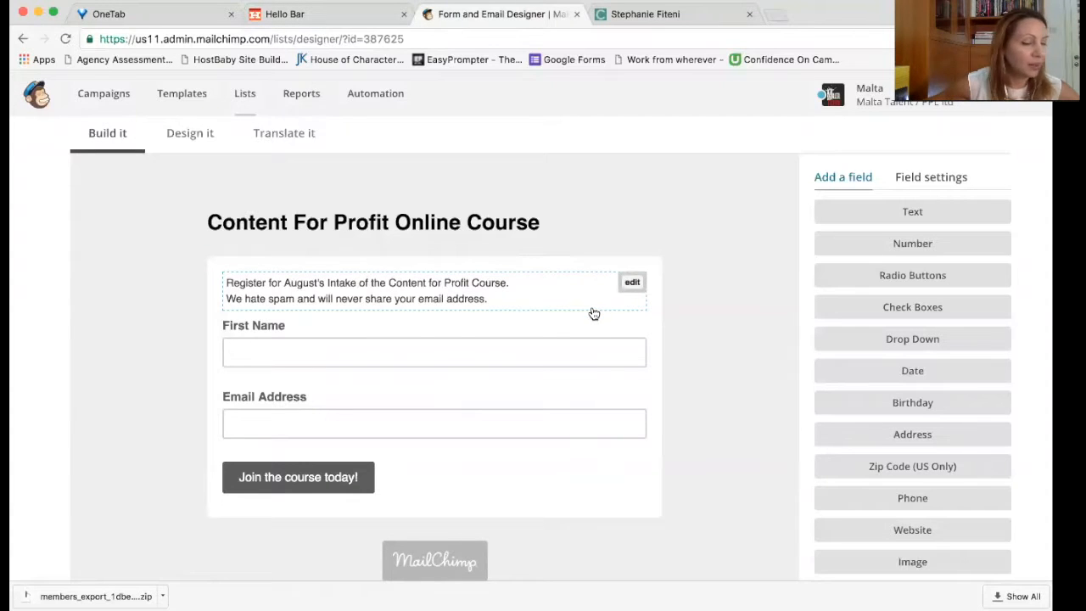
scroll(606, 271, up, 5)
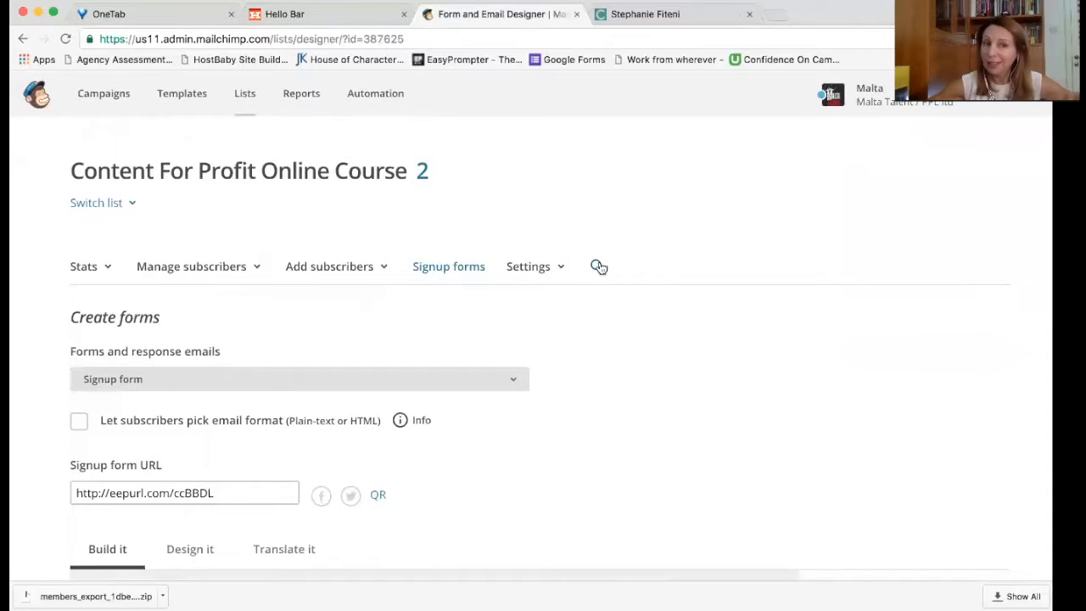
click(121, 100)
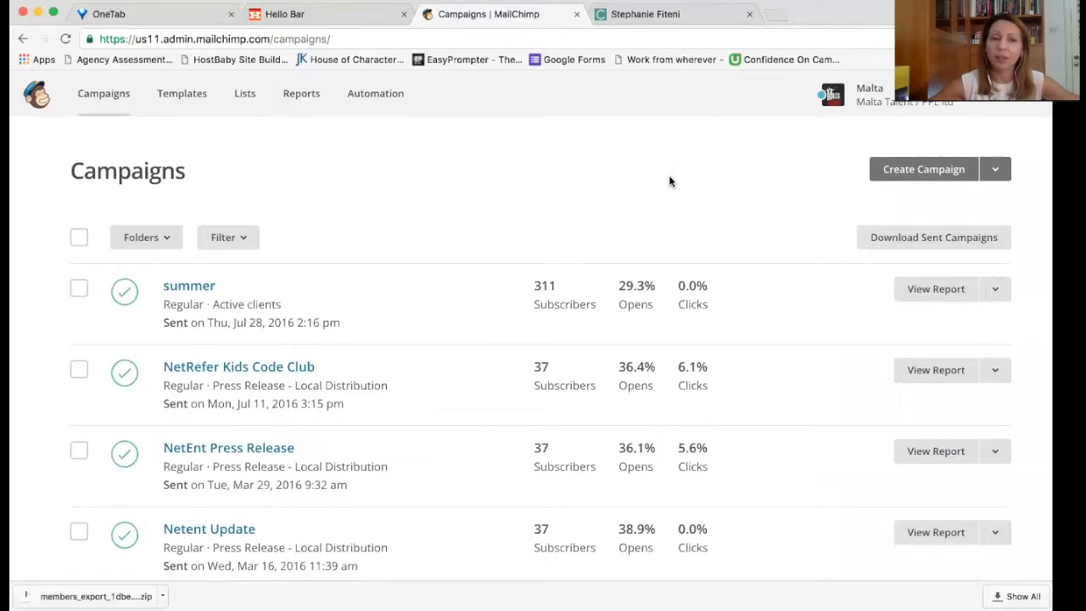
scroll(669, 180, down, 2)
scroll(668, 180, up, 2)
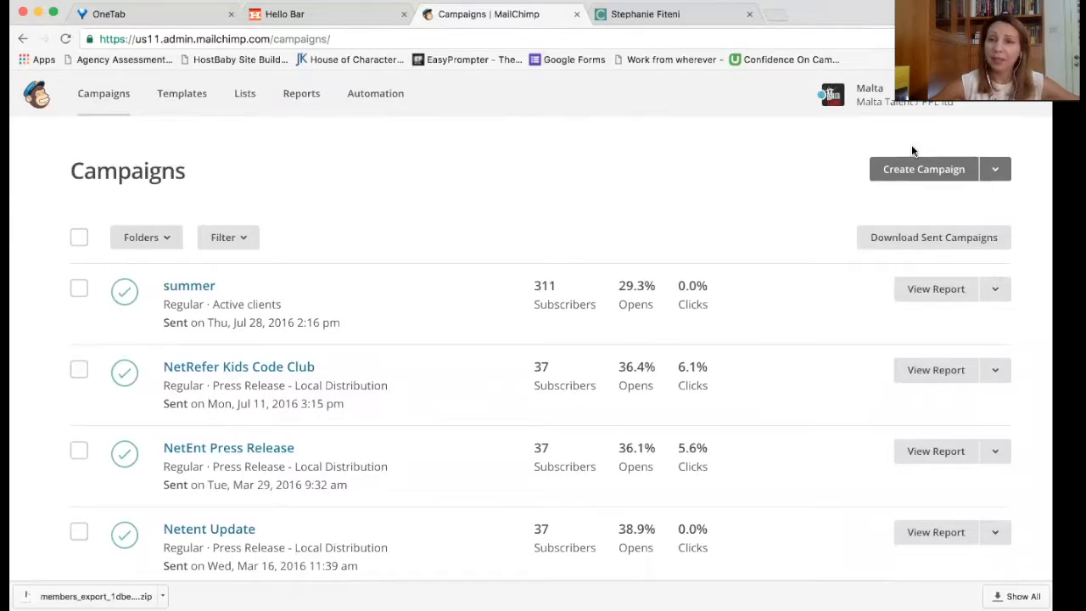
Step: Create a regular campaign for the Content For Profit Online Course list and continue to campaign info
click(906, 170)
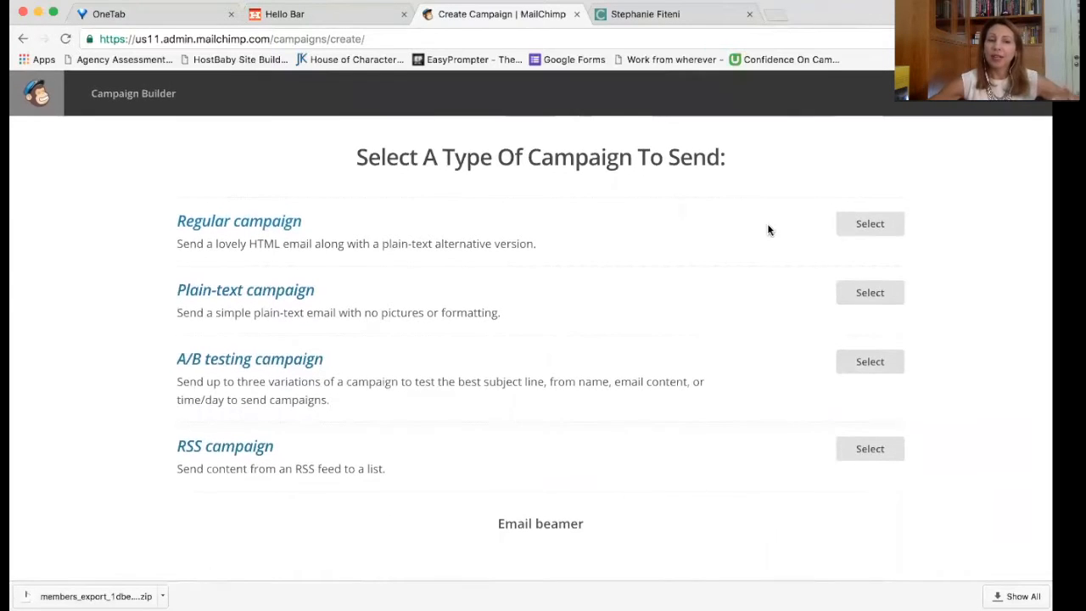
click(882, 231)
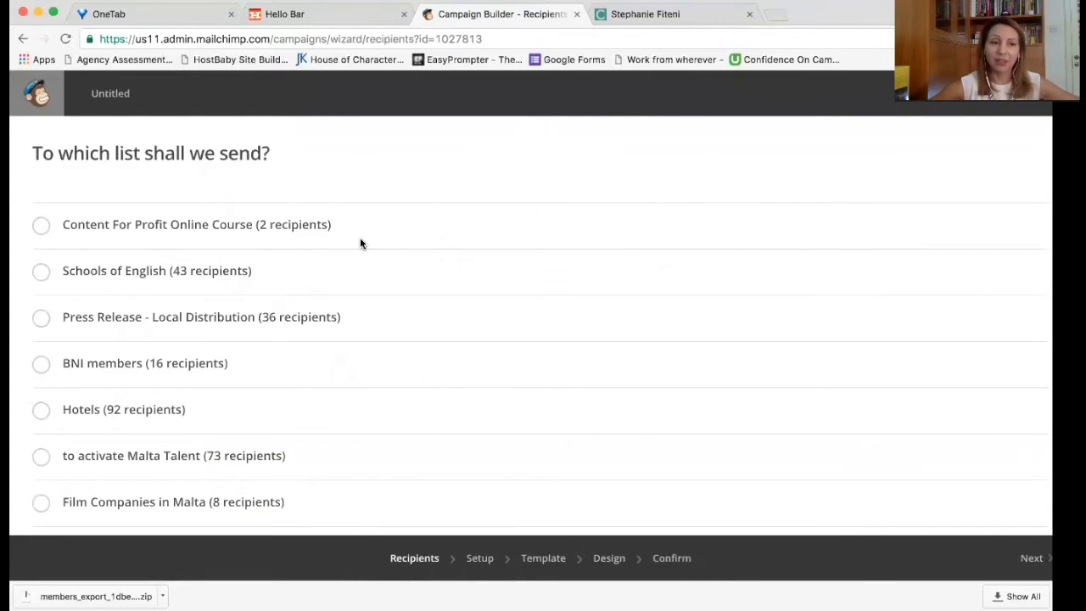
scroll(417, 317, down, 5)
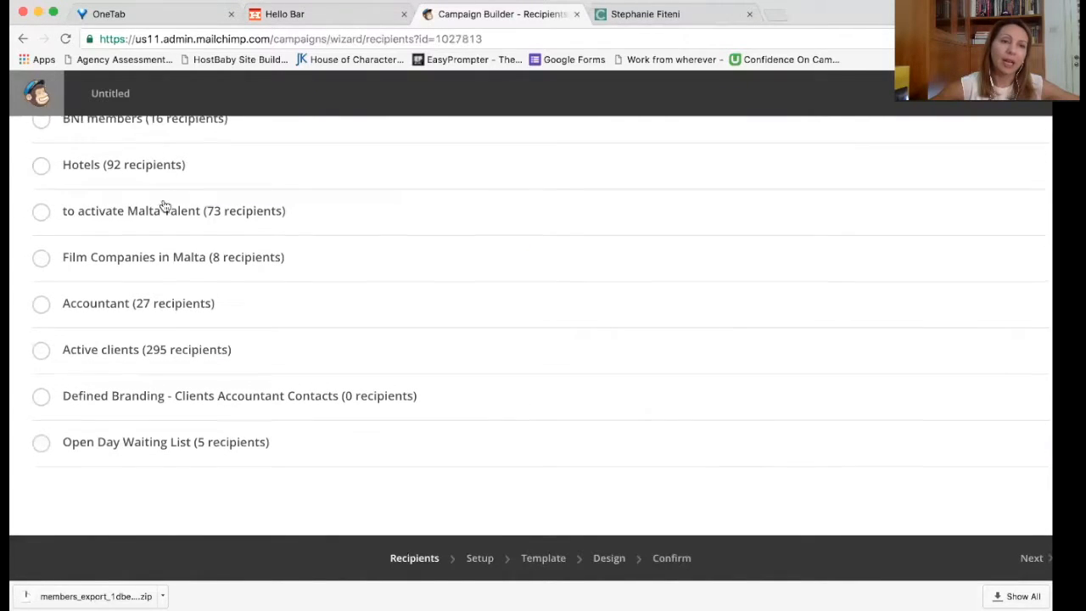
scroll(162, 210, up, 5)
click(48, 234)
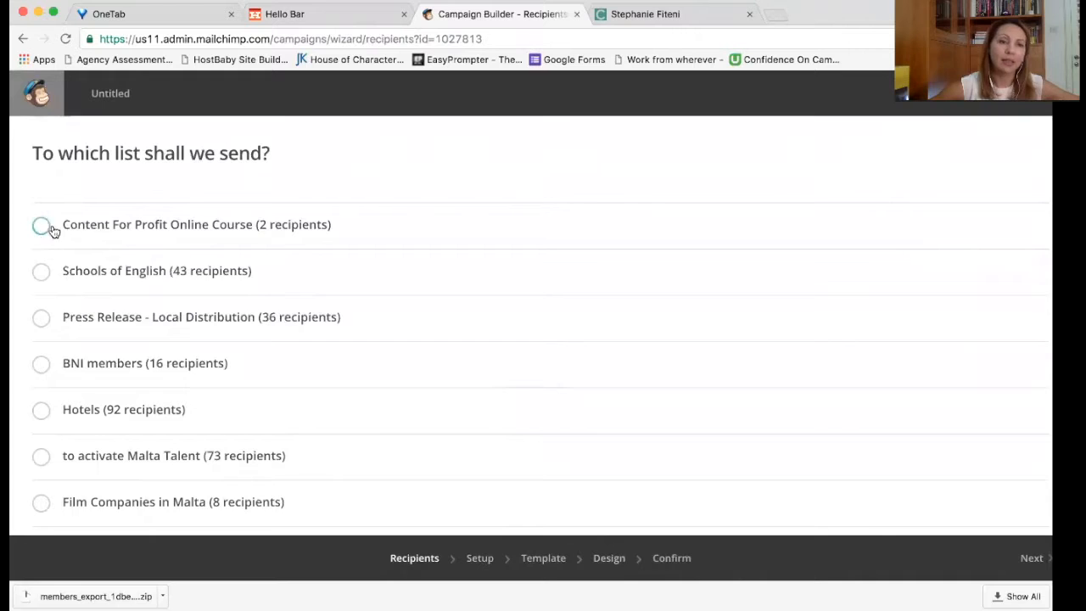
click(1036, 561)
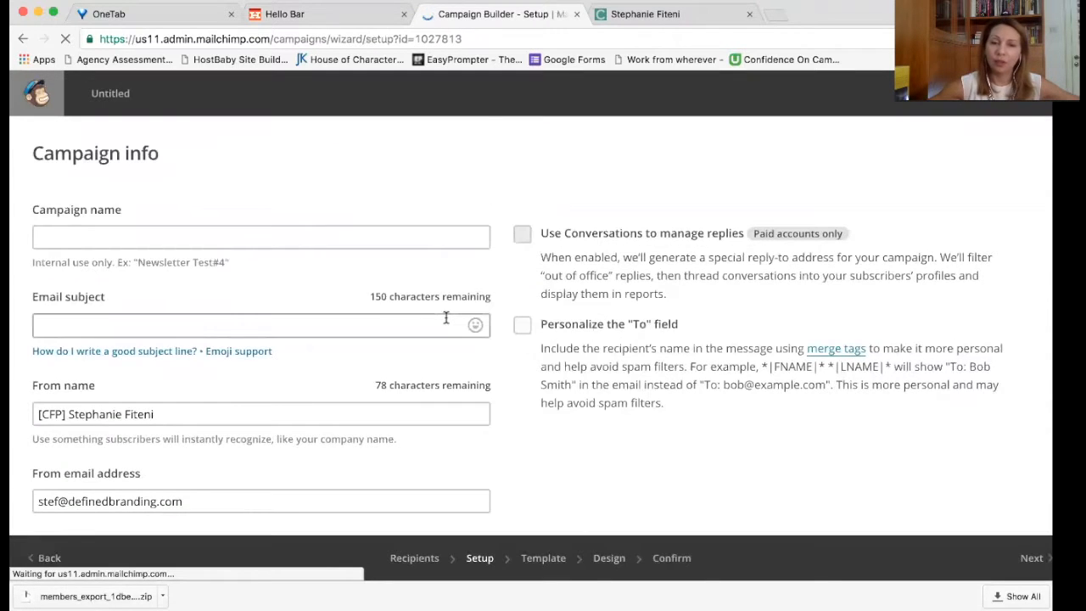
scroll(444, 317, down, 1)
Step: Name the campaign 'Campaign Sample' with subject 'Public Email Subject' and check the sender name
click(395, 187)
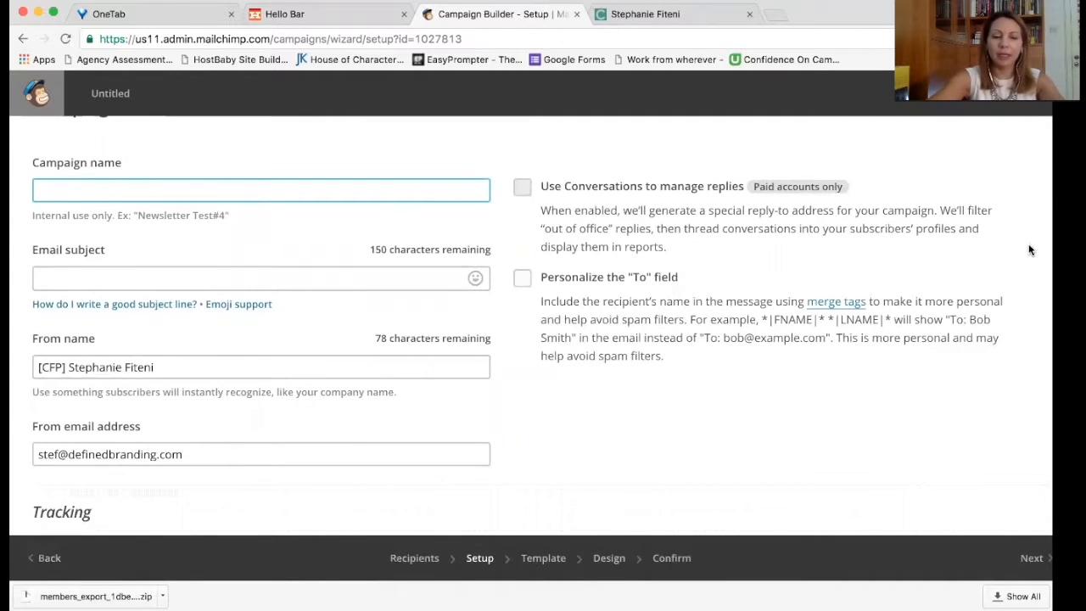
text(Campaign Sample)
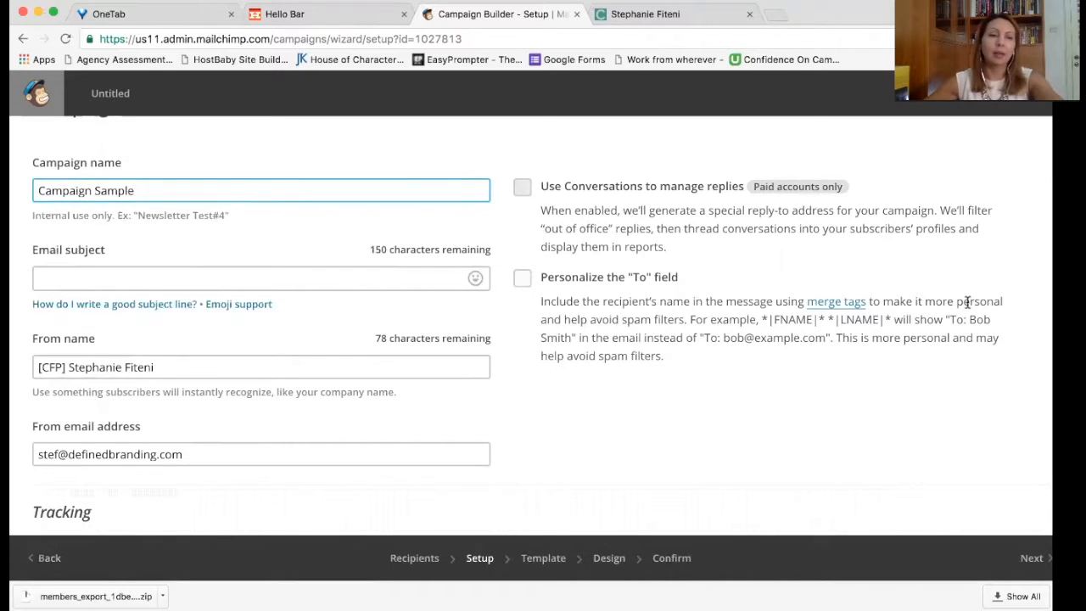
click(416, 237)
click(141, 276)
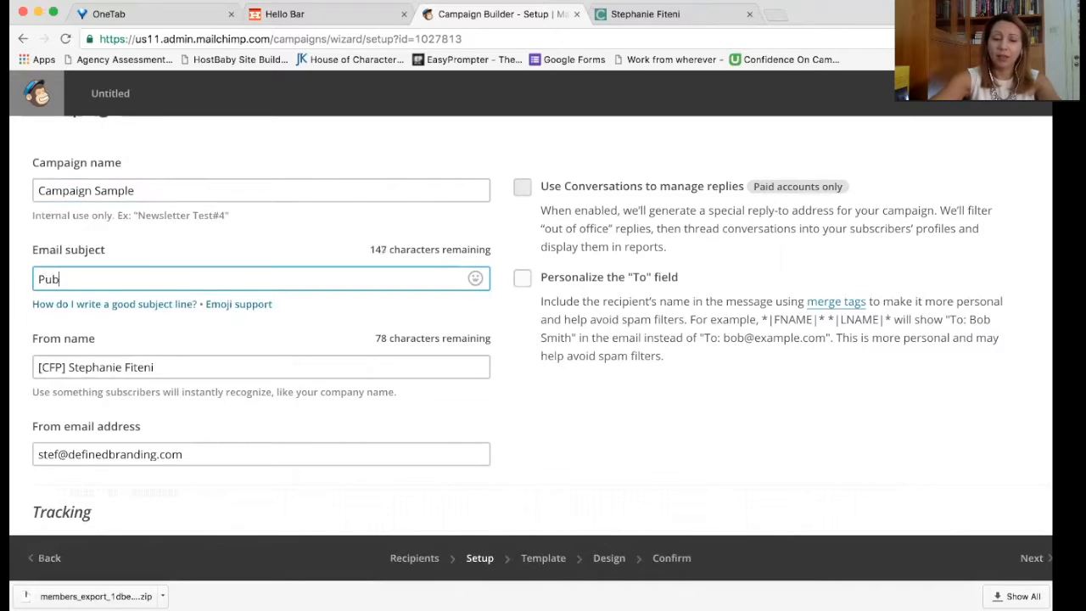
text(Public Email Subject)
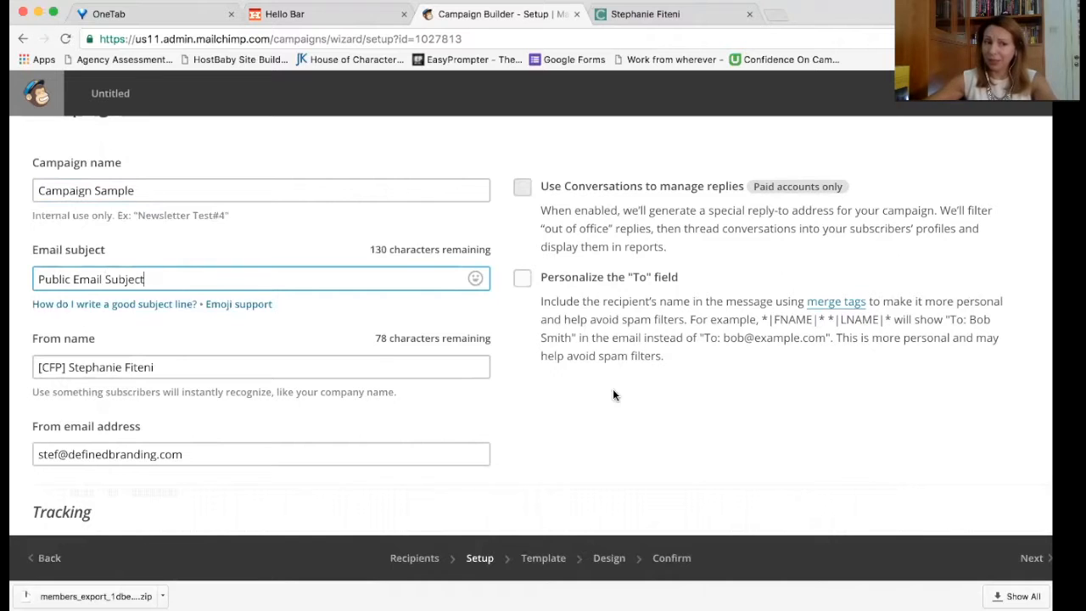
click(376, 367)
Step: Leave Google Analytics link tracking off after toggling it on, then review the campaign info fields
scroll(375, 368, down, 2)
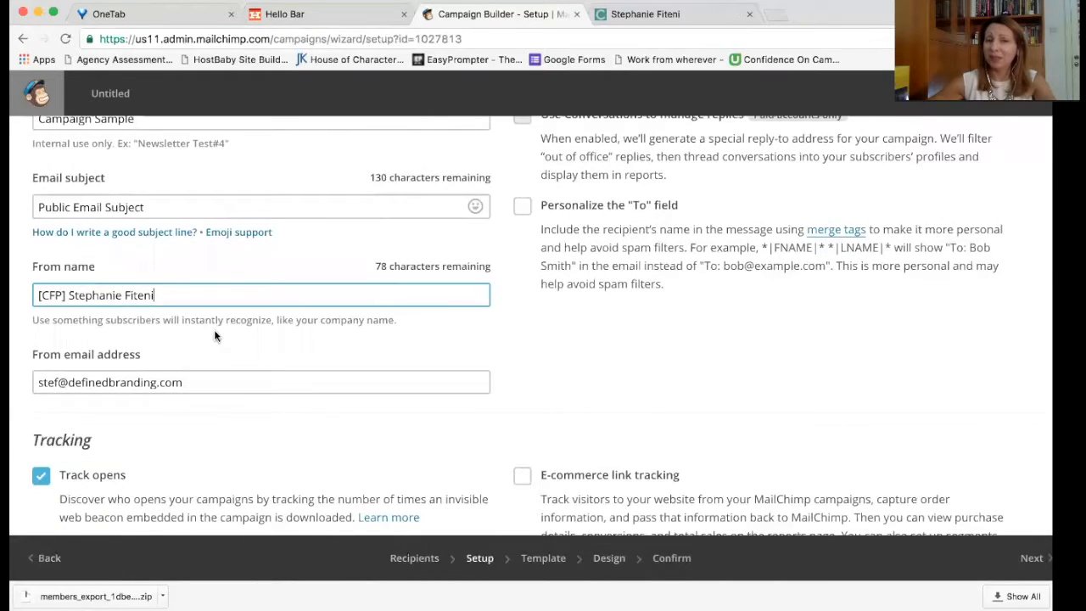
scroll(458, 388, down, 5)
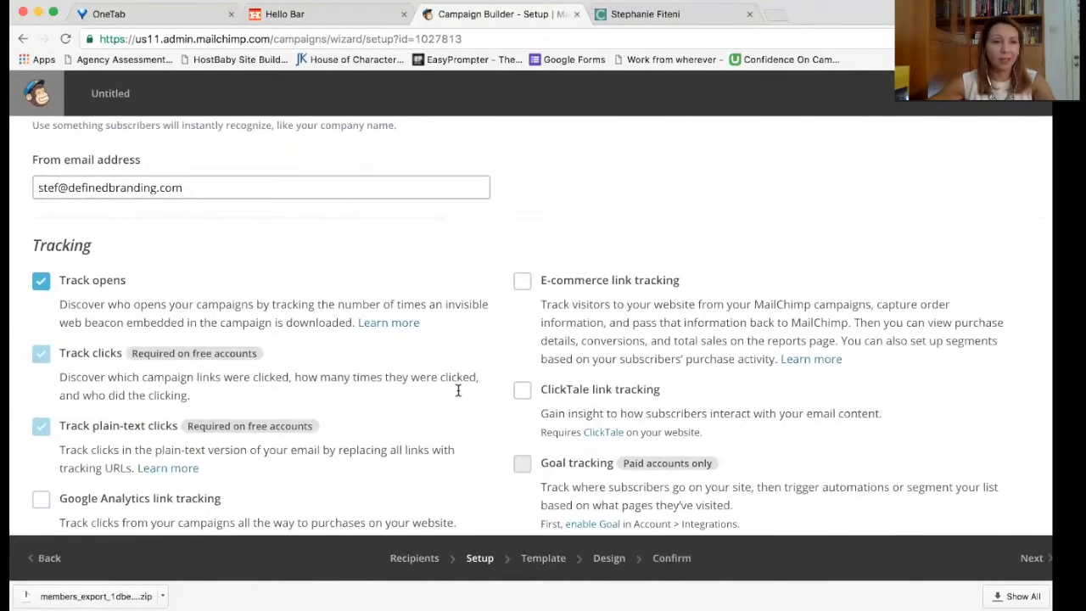
scroll(458, 390, down, 1)
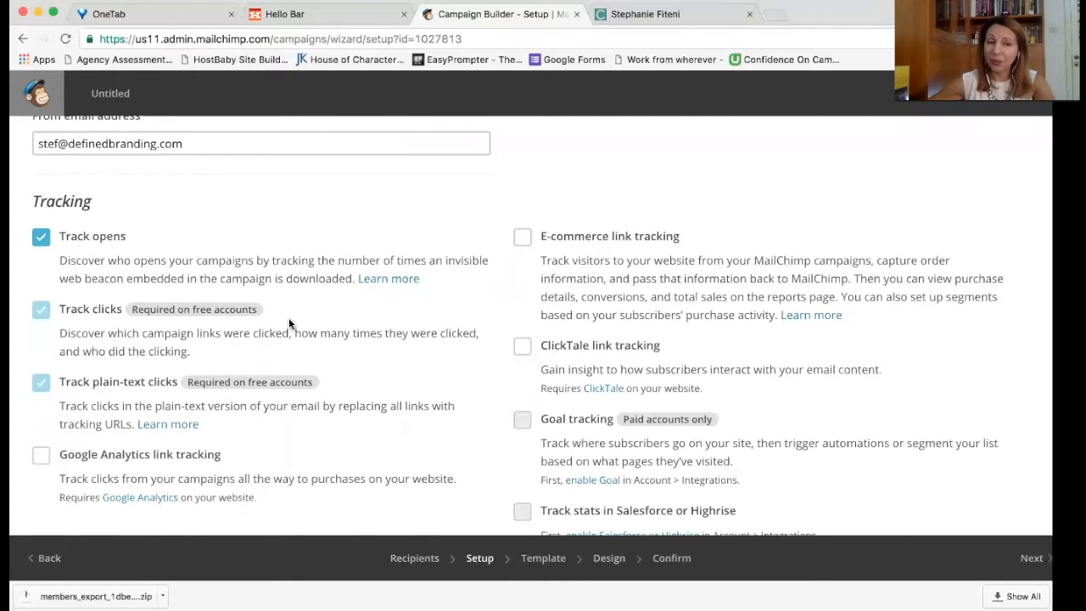
scroll(288, 318, down, 1)
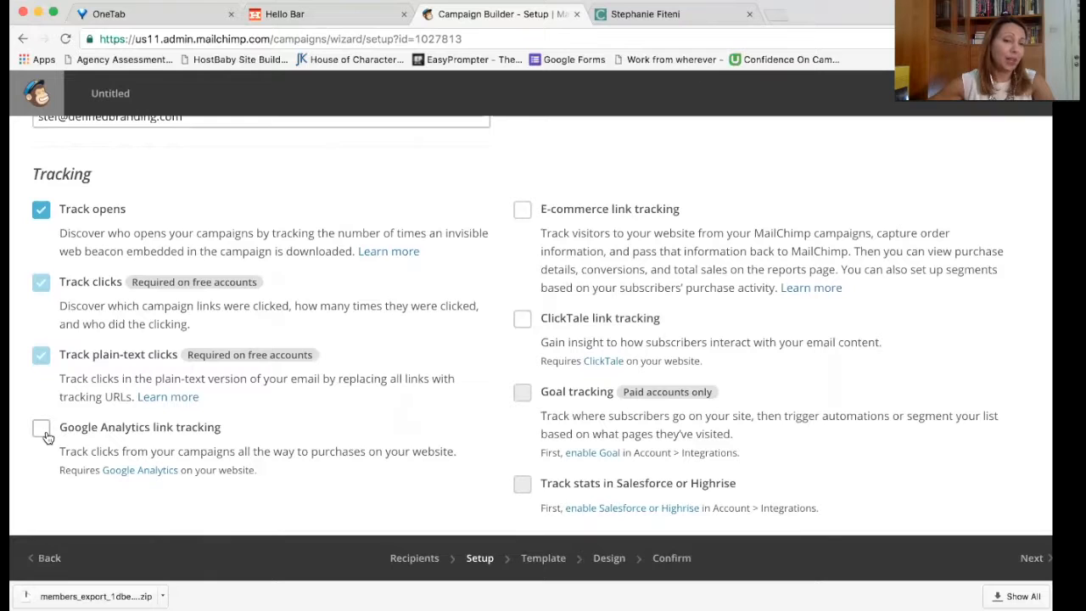
click(42, 432)
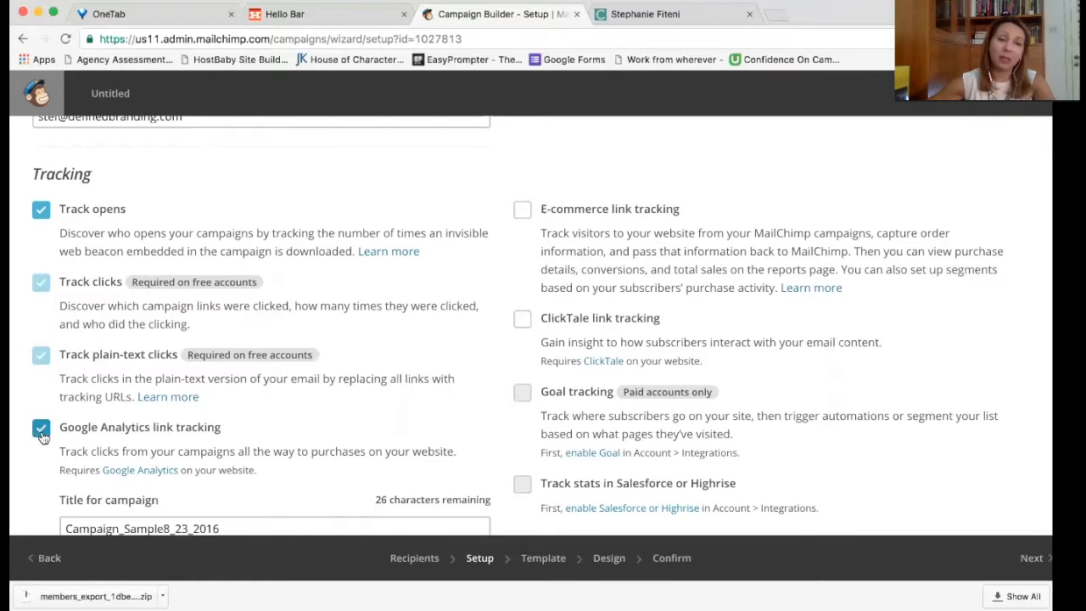
scroll(227, 434, down, 4)
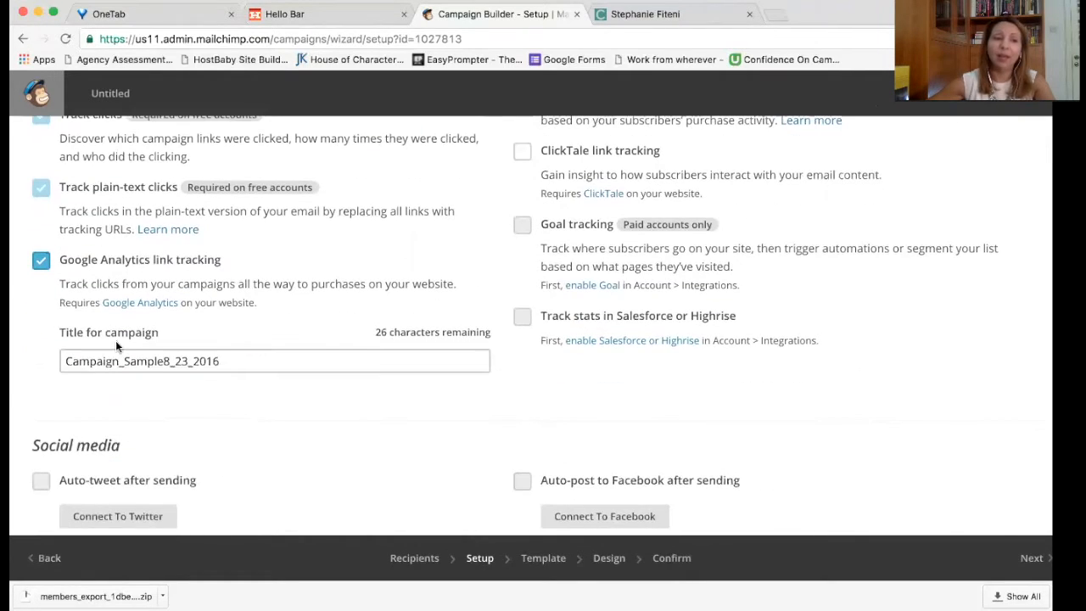
click(40, 261)
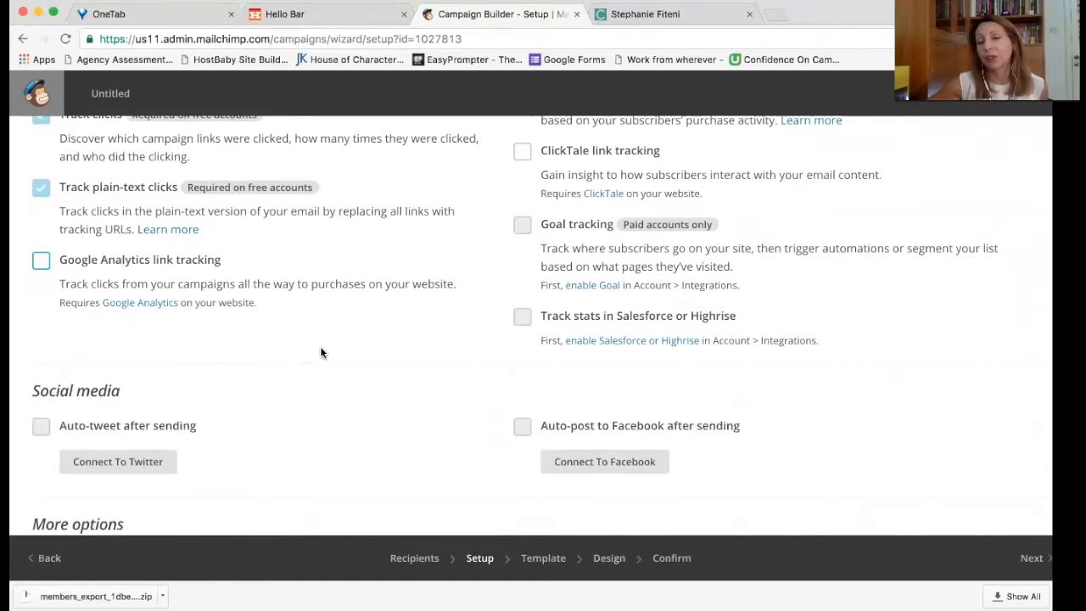
scroll(321, 351, down, 2)
scroll(321, 350, up, 10)
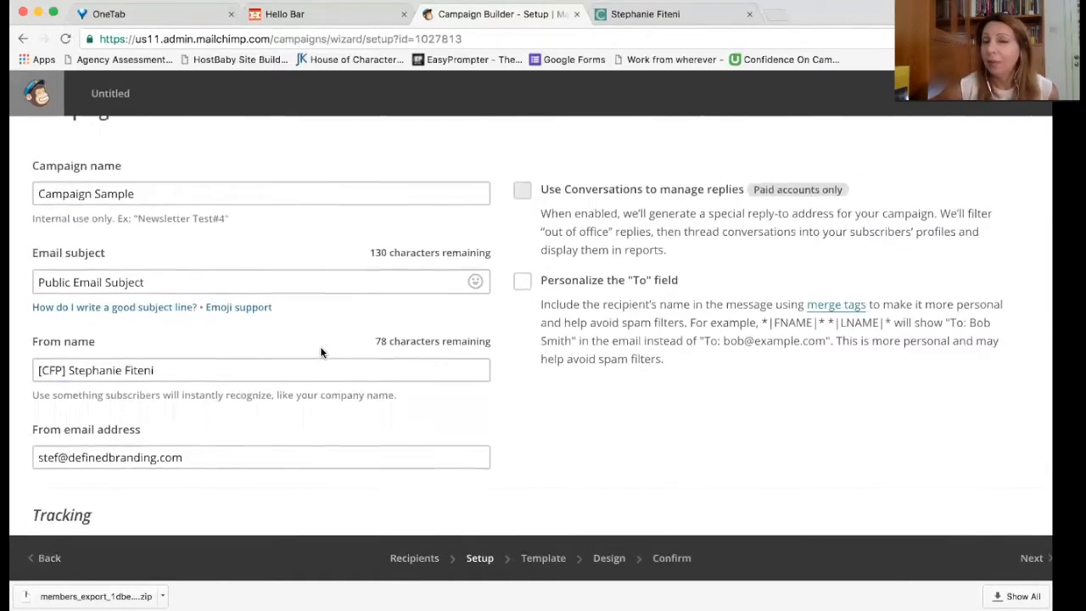
scroll(321, 351, down, 6)
scroll(321, 351, up, 6)
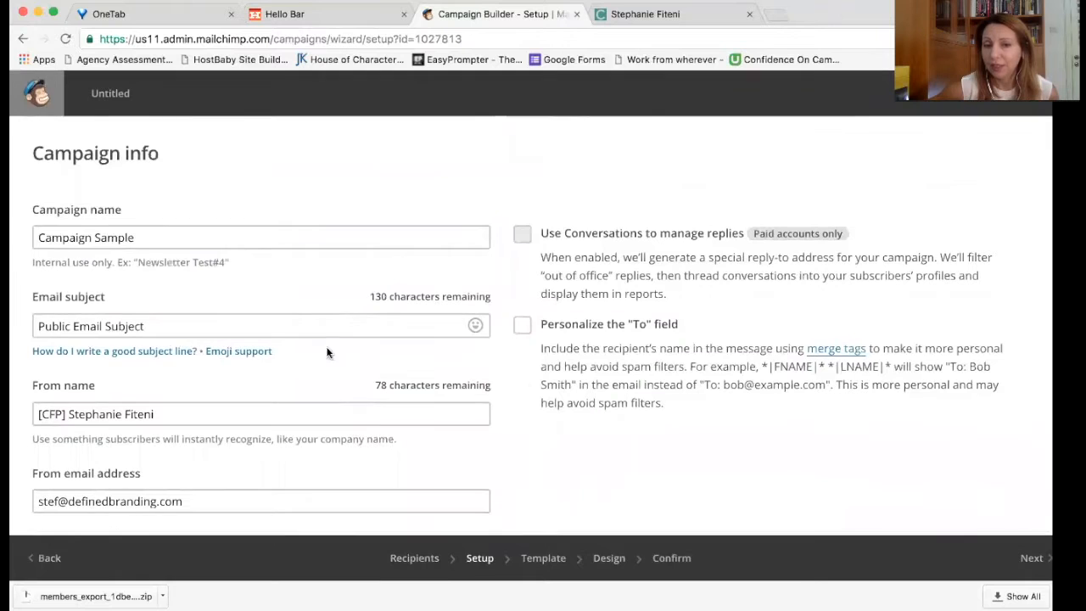
Step: Continue to templates and select Simple Text from the Basic templates
click(1028, 560)
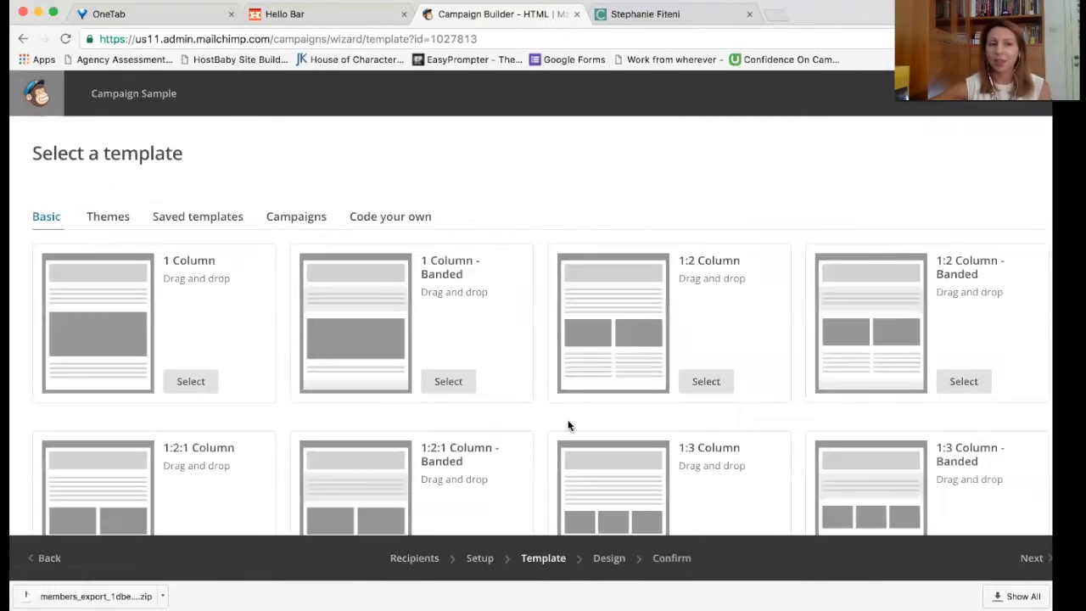
scroll(356, 327, down, 10)
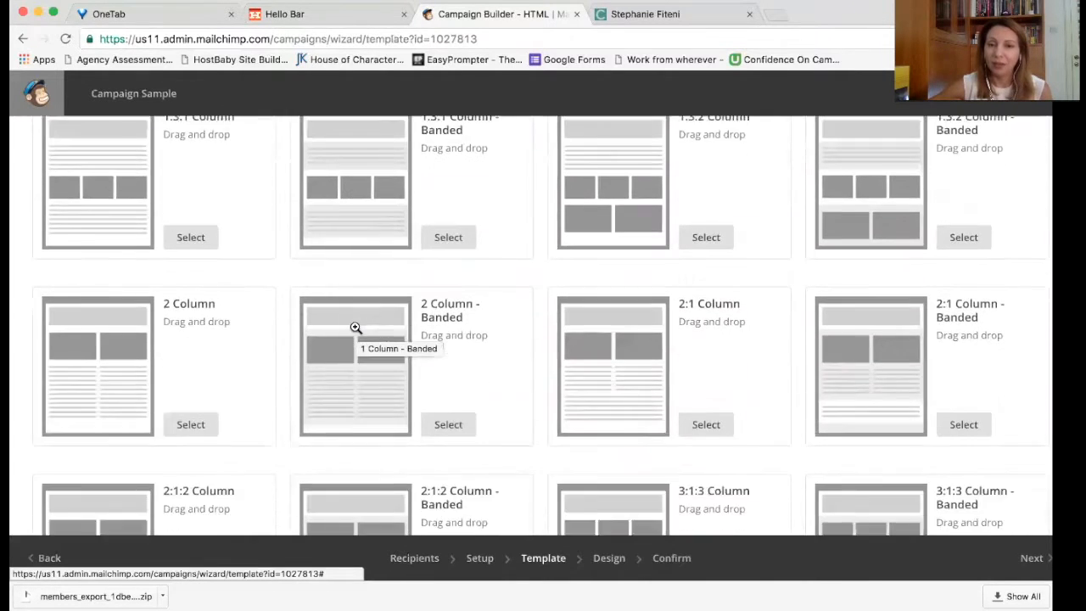
scroll(356, 327, down, 5)
scroll(356, 327, up, 15)
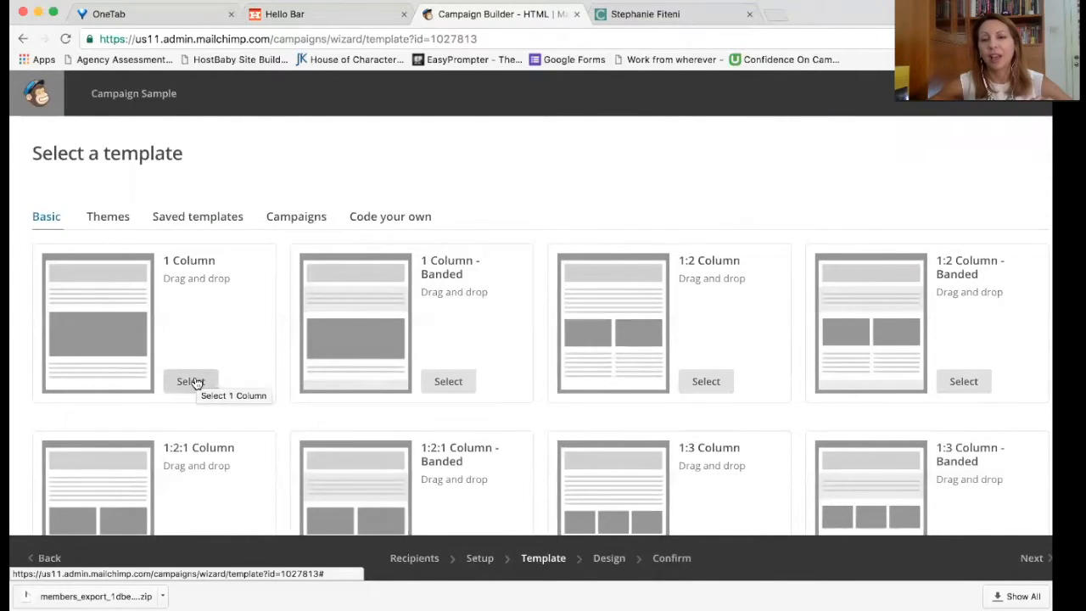
scroll(195, 383, down, 10)
scroll(197, 384, down, 2)
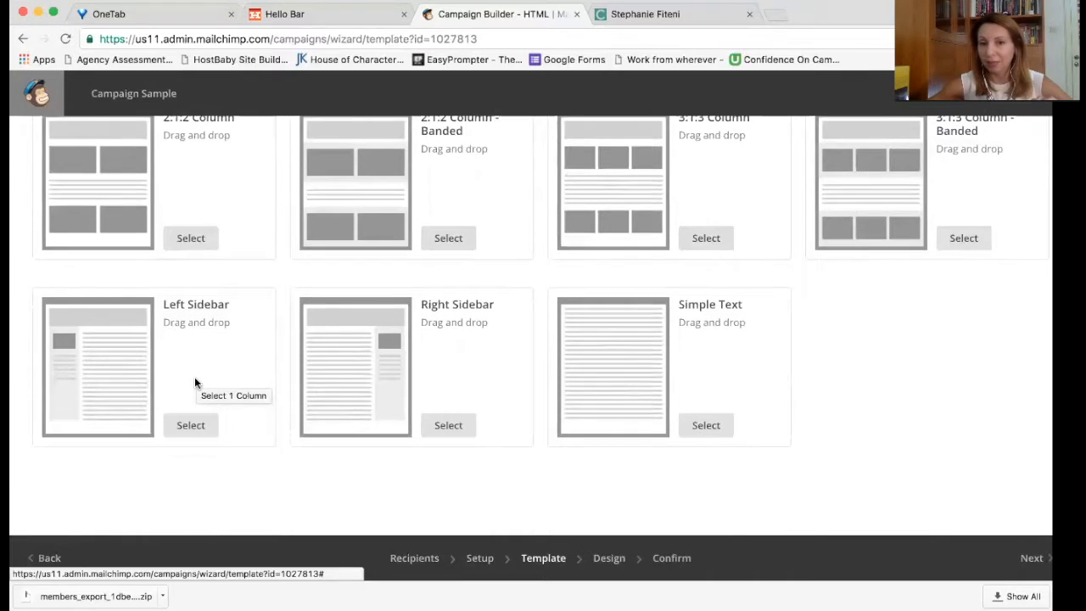
click(700, 432)
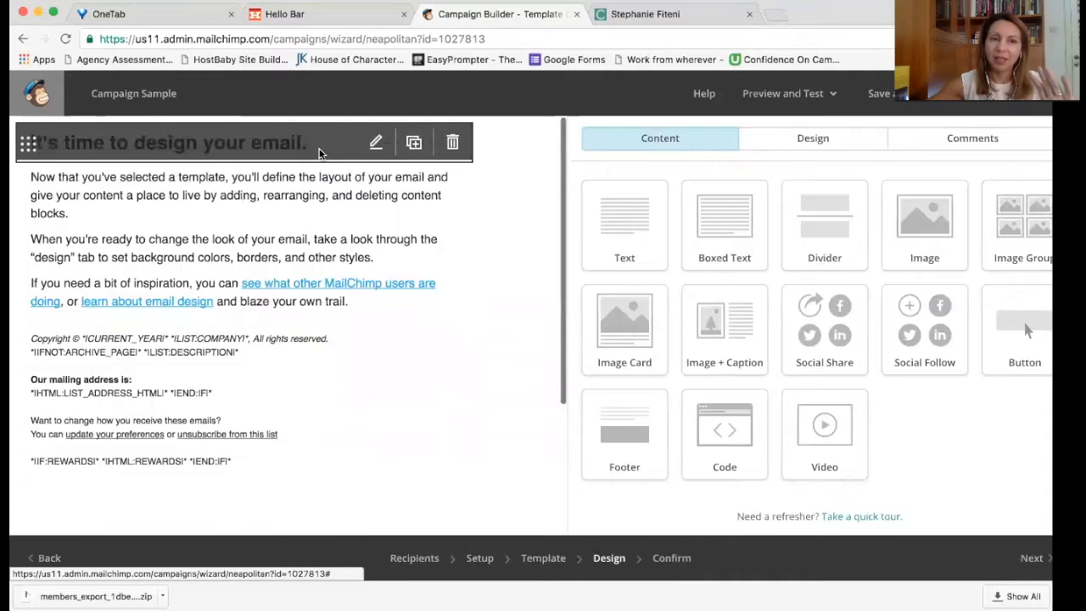
Step: Remove the template's heading and footer blocks from the email
click(452, 143)
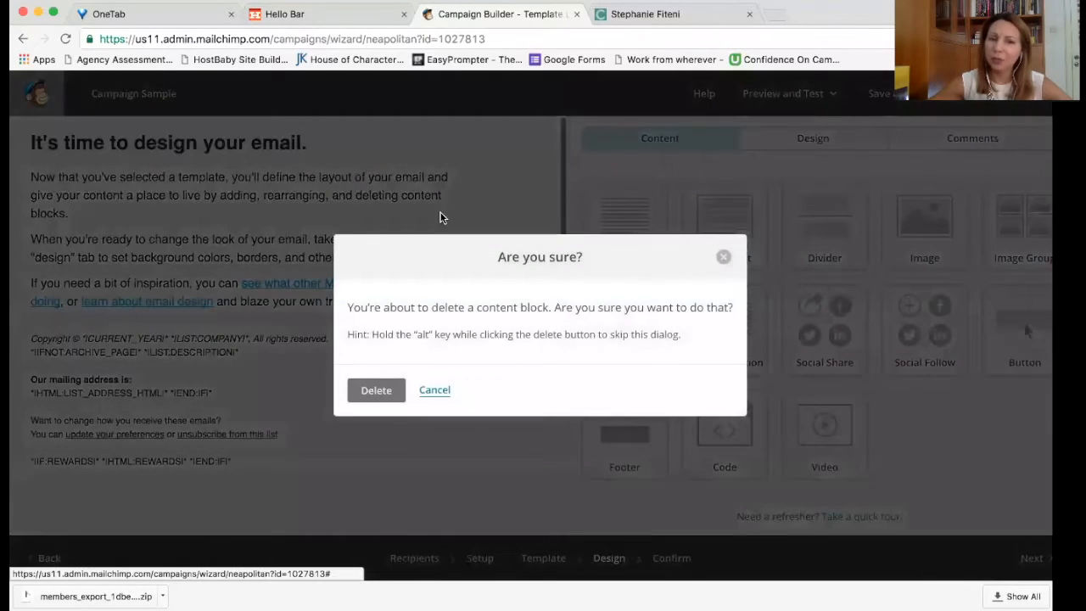
click(377, 390)
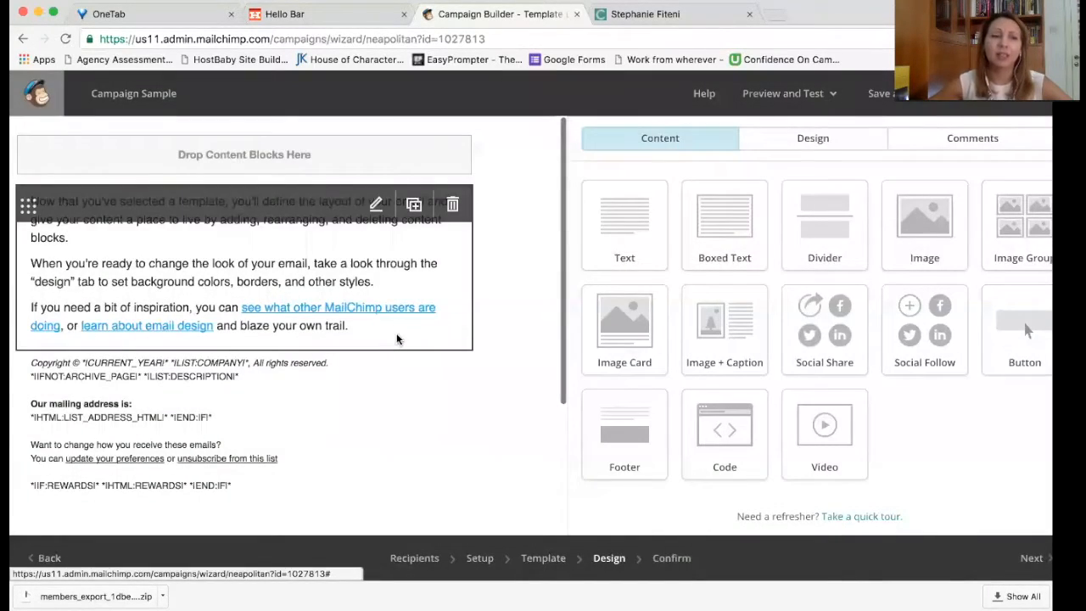
click(452, 370)
click(392, 397)
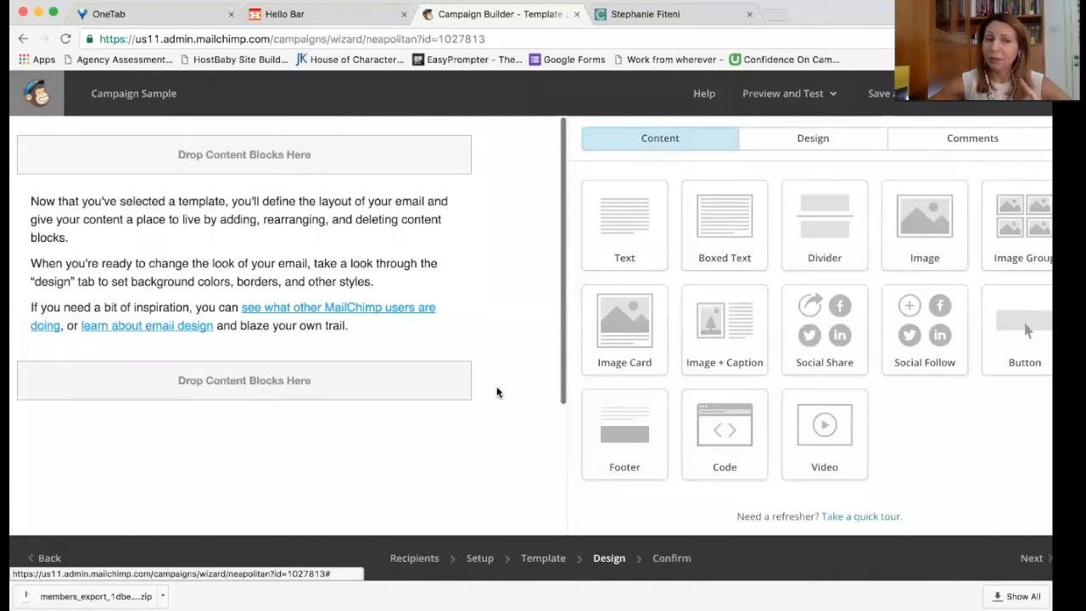
Step: Replace the placeholder body text with the greeting 'Hello *|FNAME|*,'
click(415, 253)
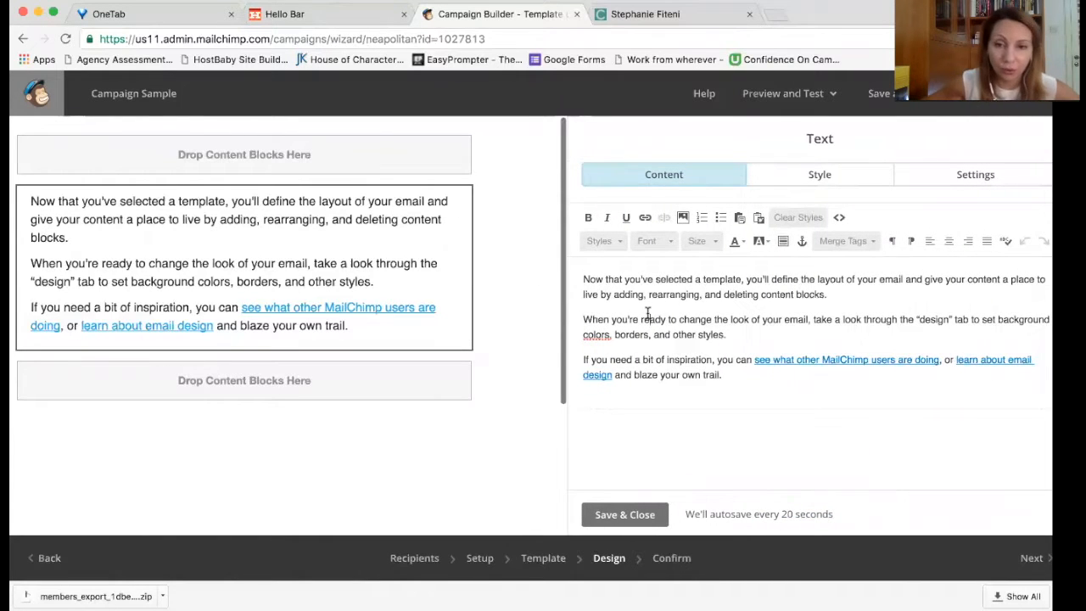
drag(722, 375, 567, 272)
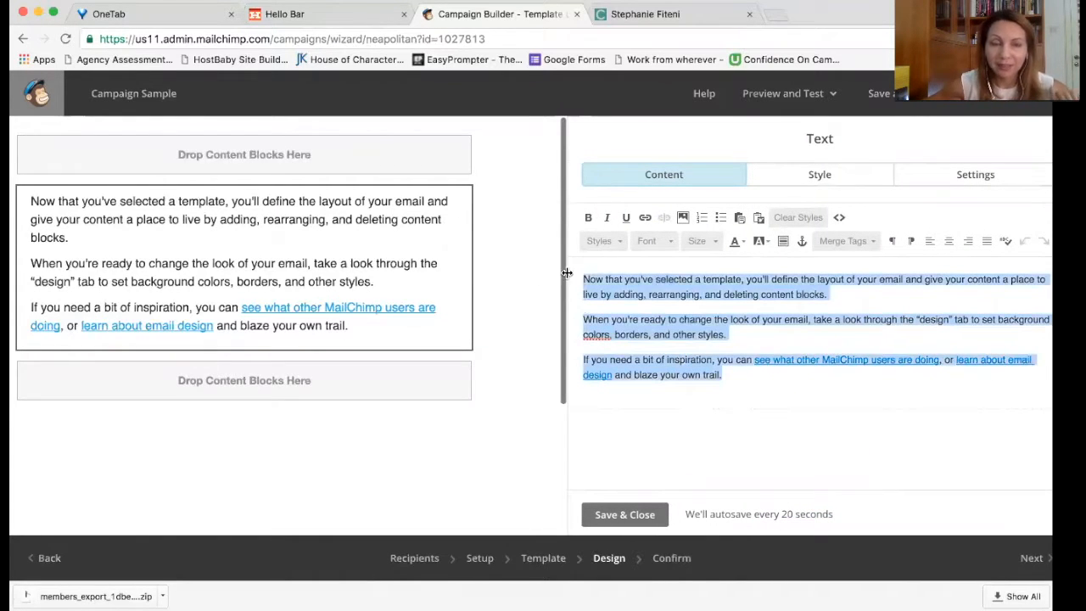
text(Hello)
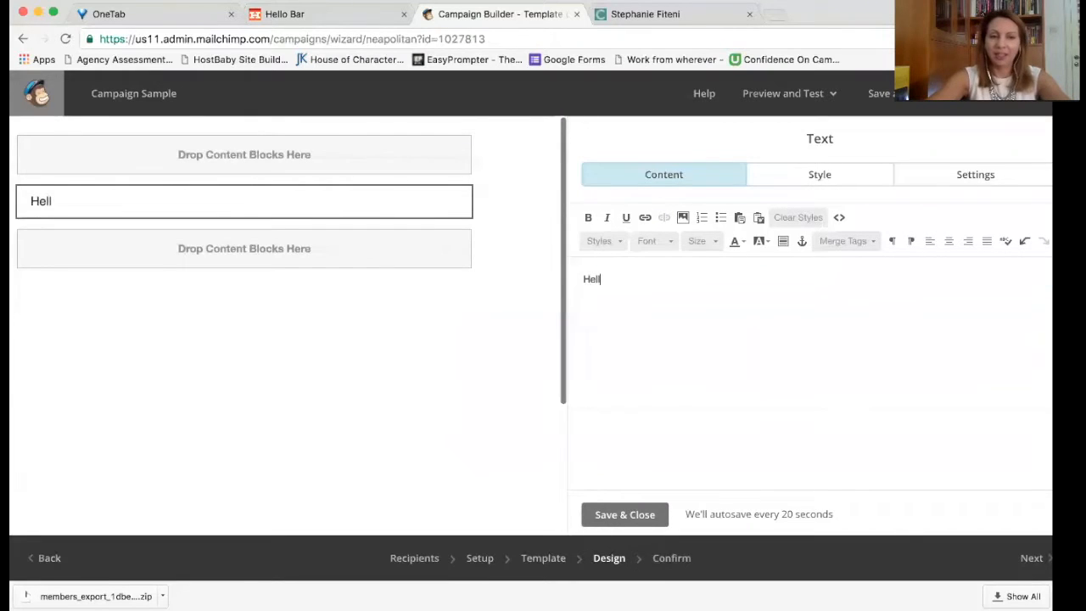
click(871, 248)
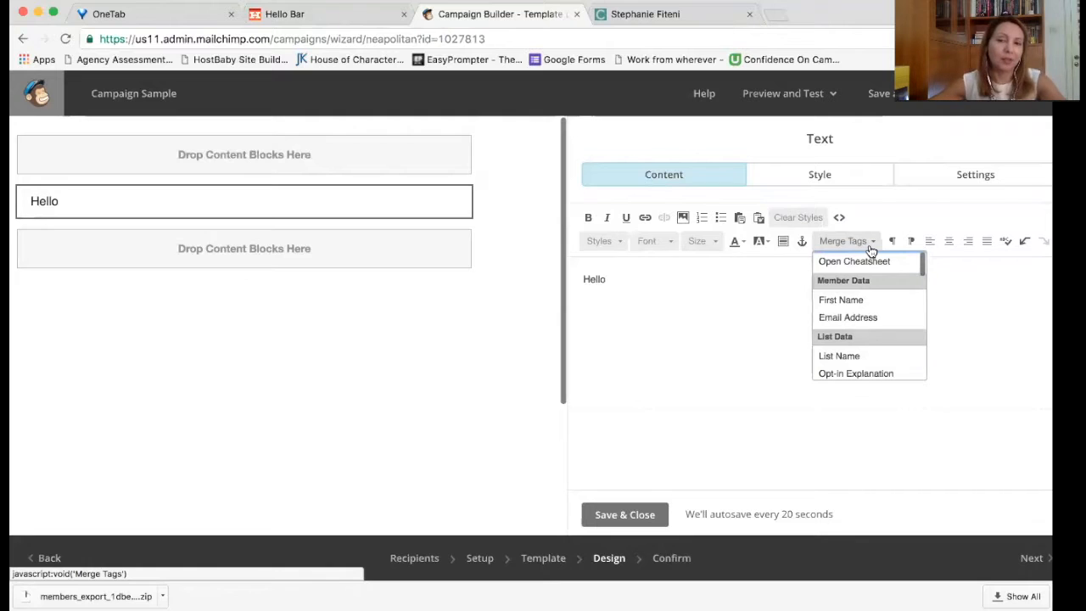
click(869, 302)
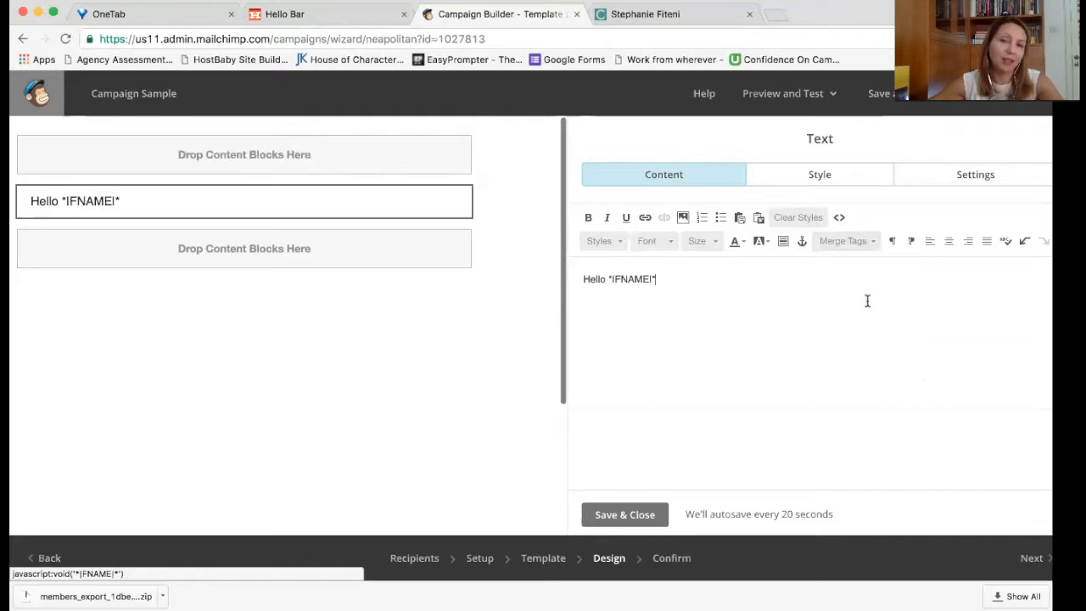
text(,)
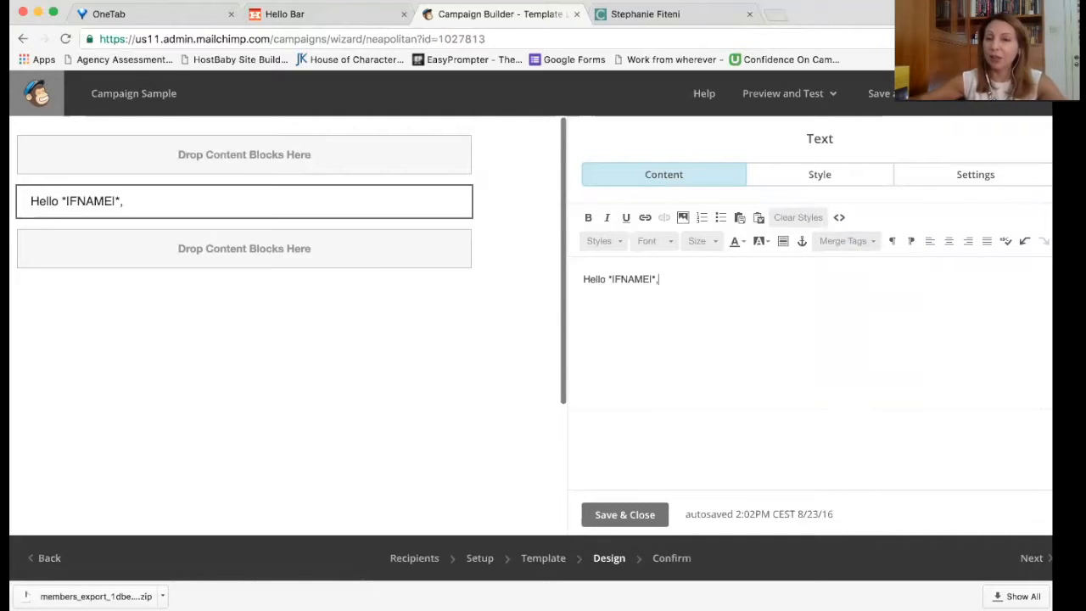
click(844, 244)
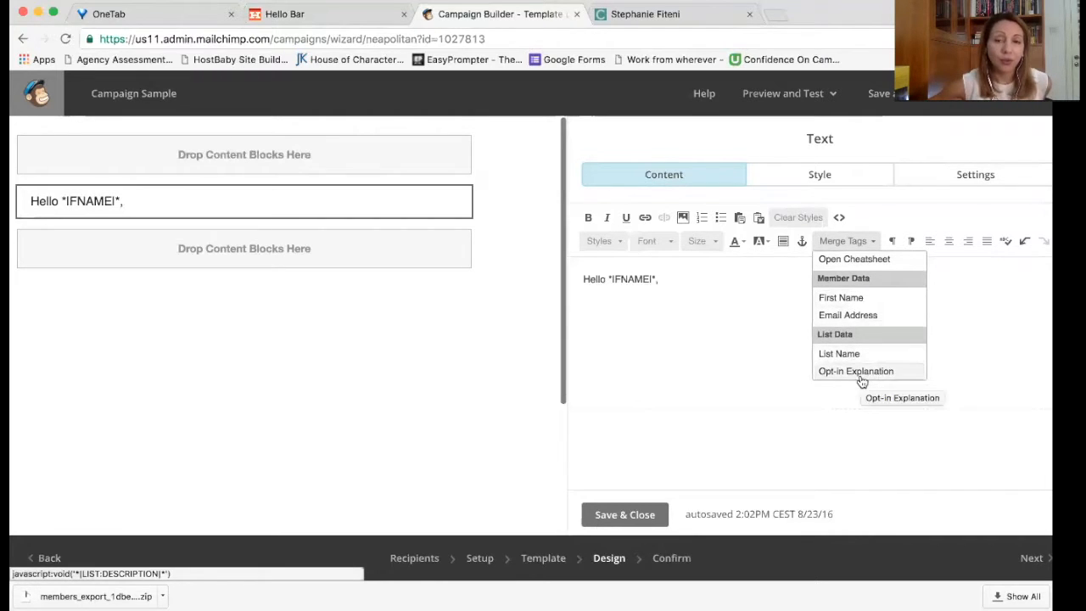
click(685, 281)
drag(607, 279, 650, 280)
click(670, 281)
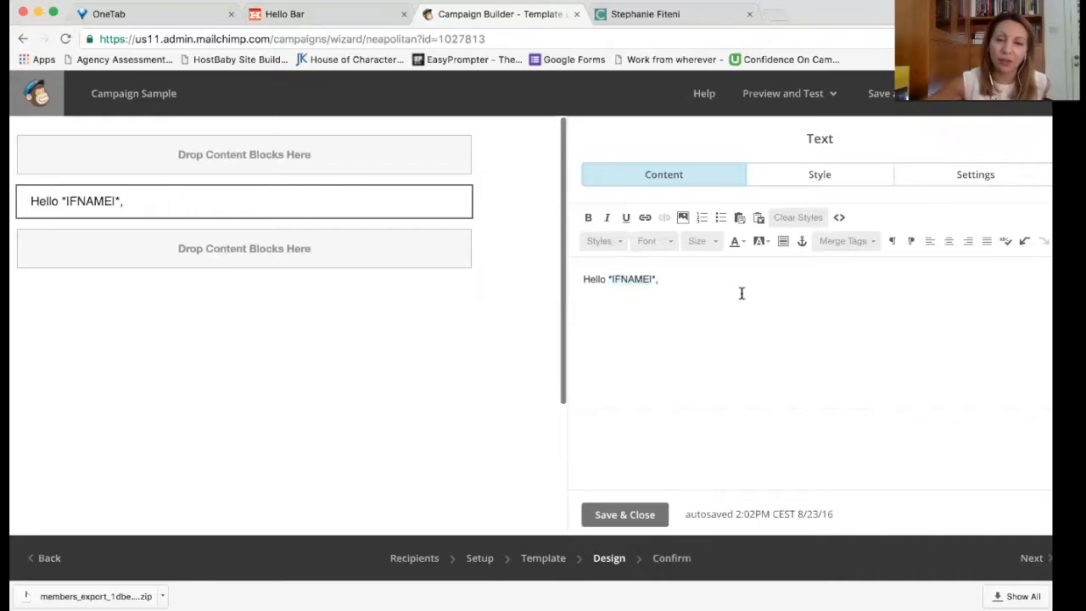
key(Return)
key(Return)
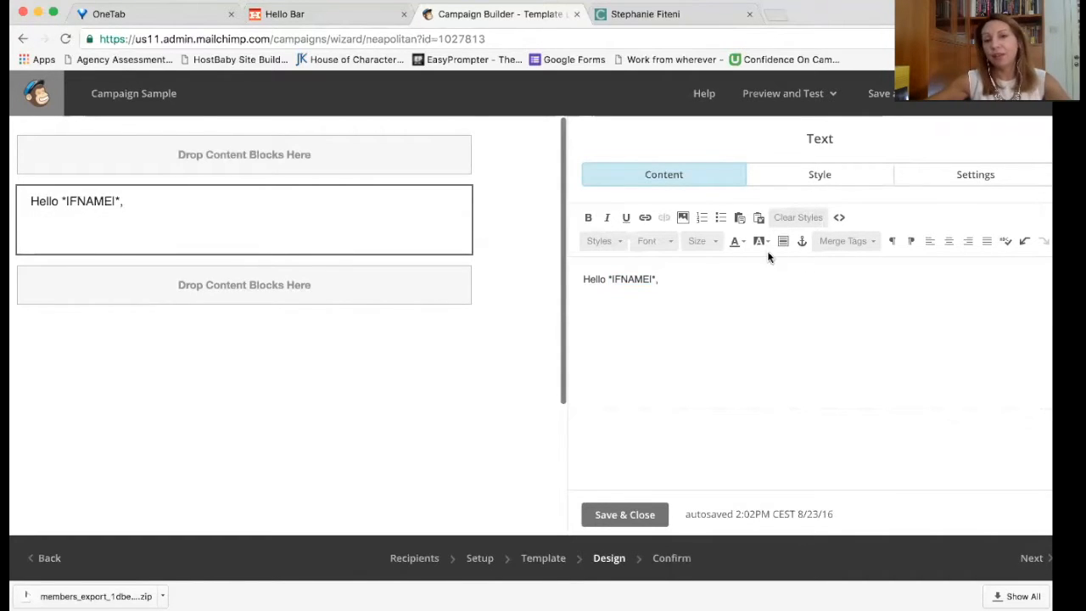
drag(608, 278, 655, 277)
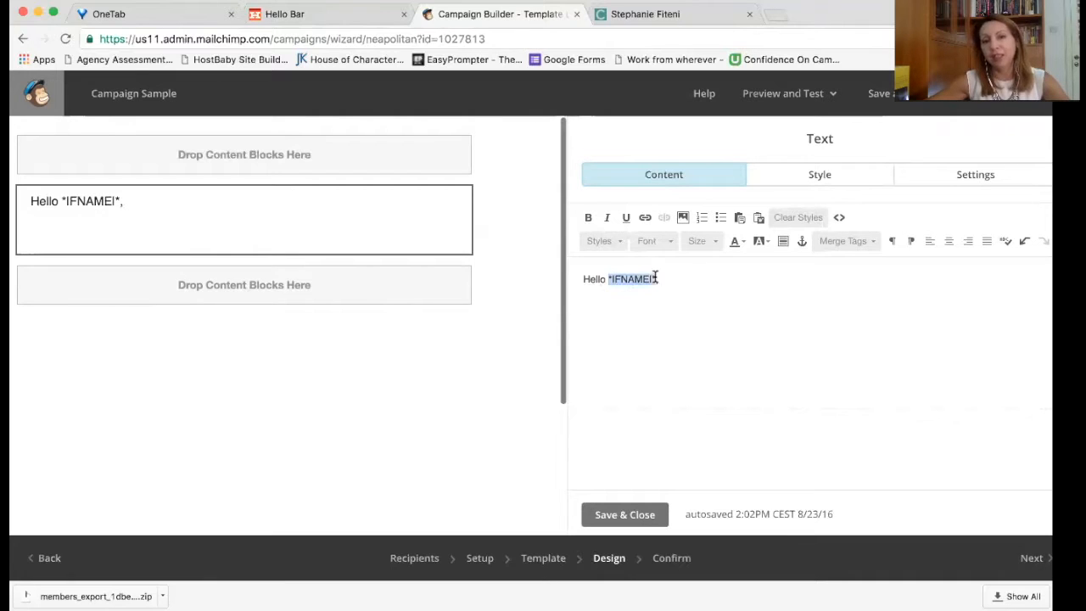
click(628, 305)
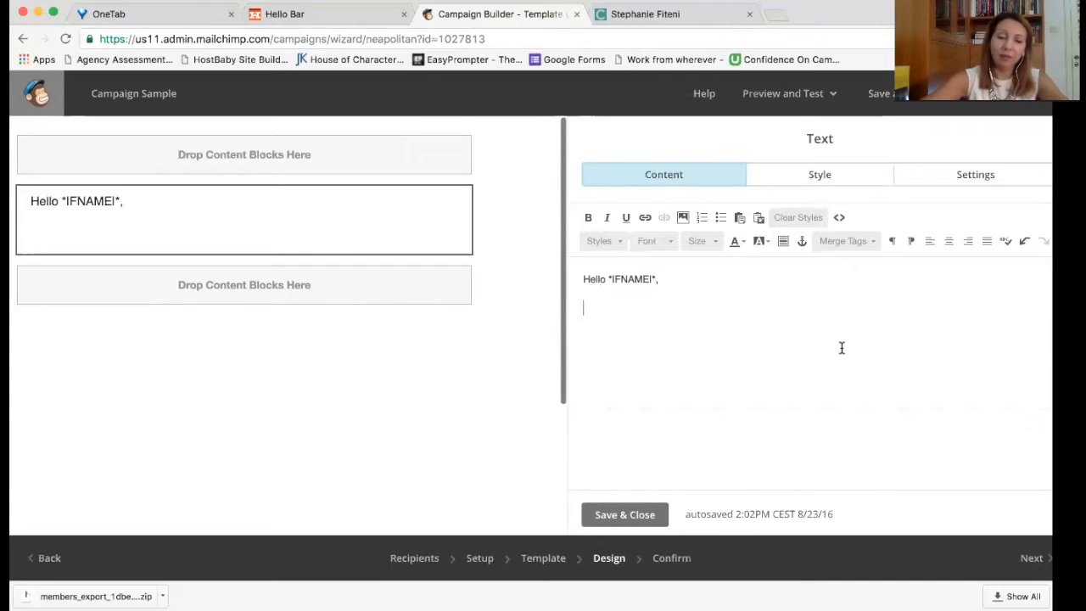
Step: Add 'Thank you for joining our course and we look forward to kicking off.' and 'Please go to this page'
text(Thank you )
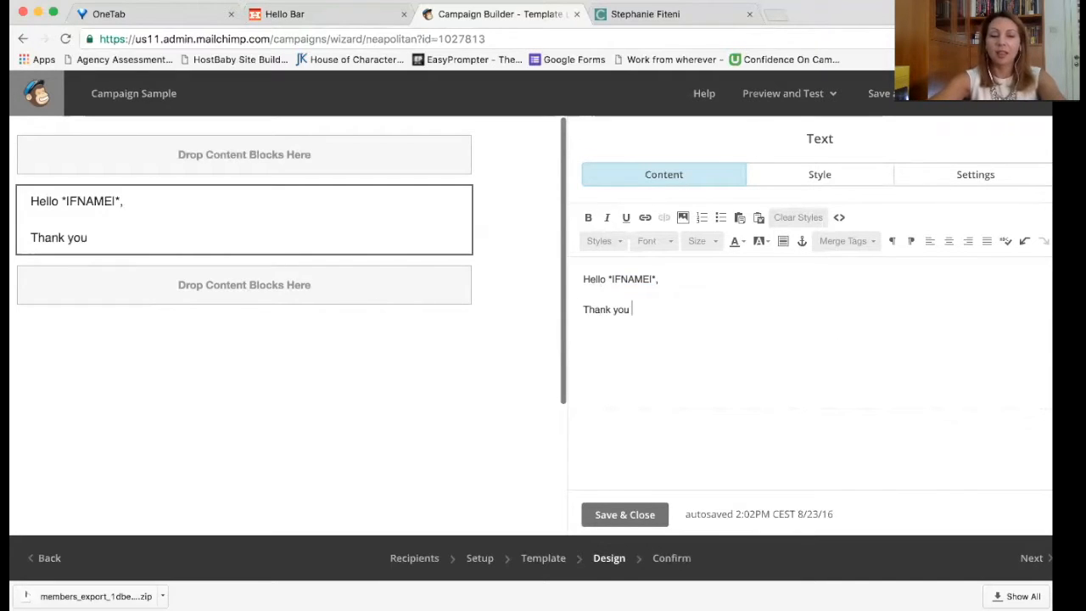
text(for joining our course a)
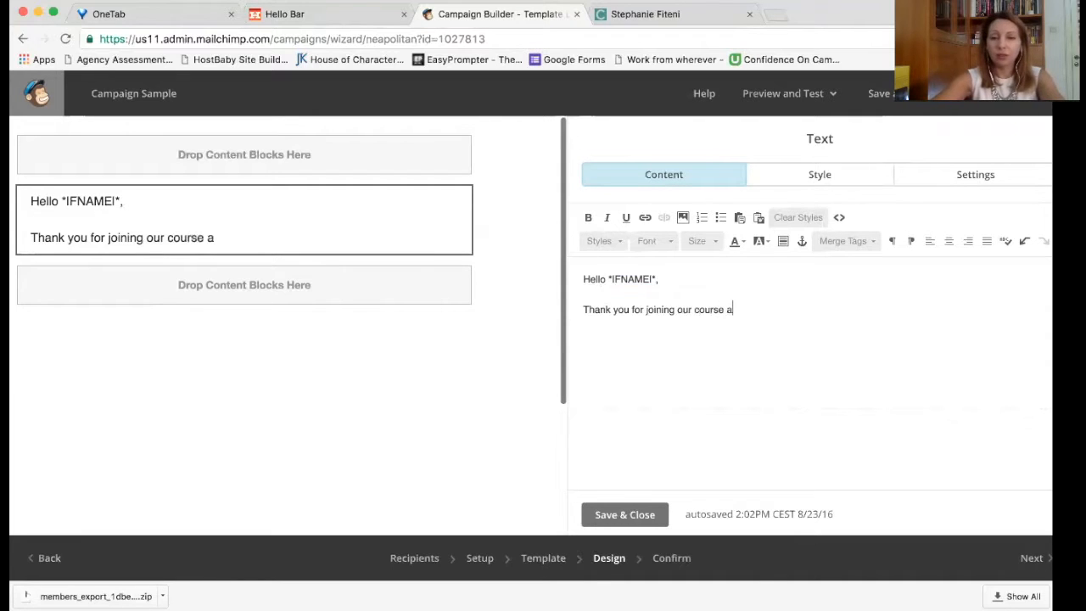
text(nd we look for)
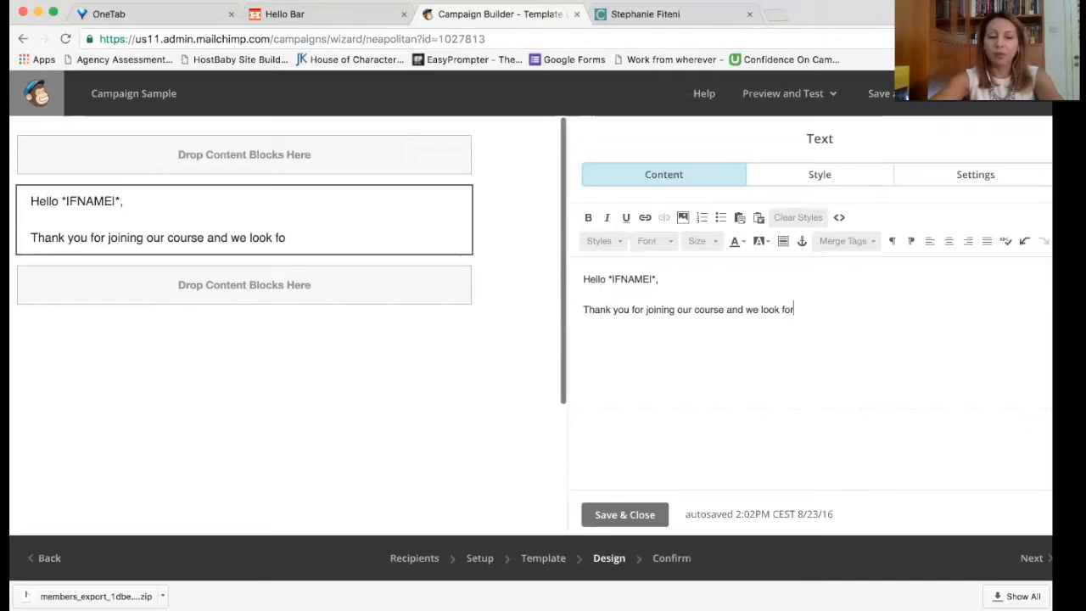
text(ward to k)
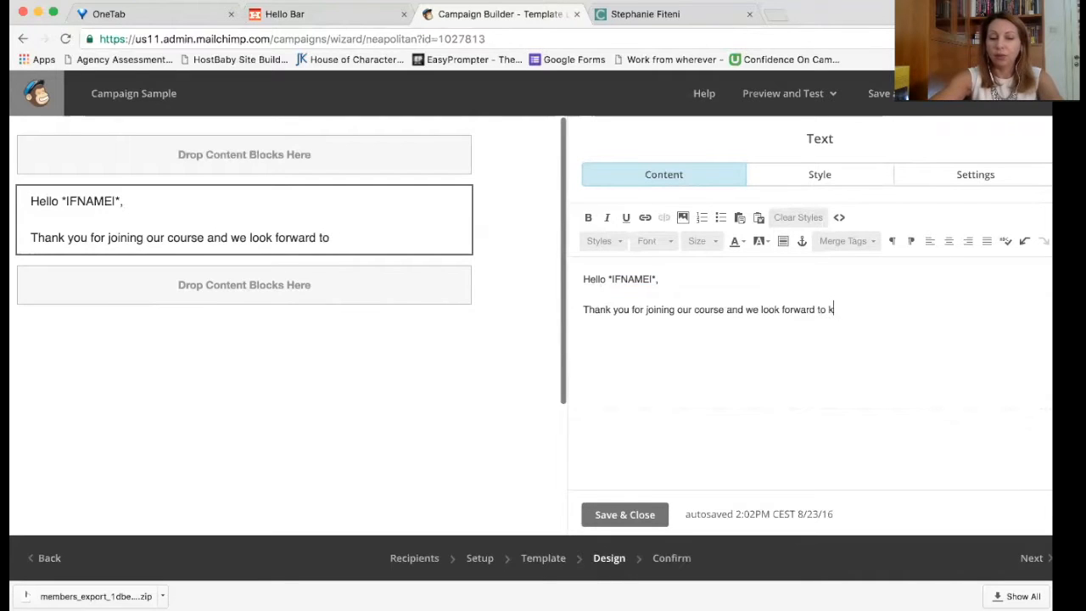
text(icking off.)
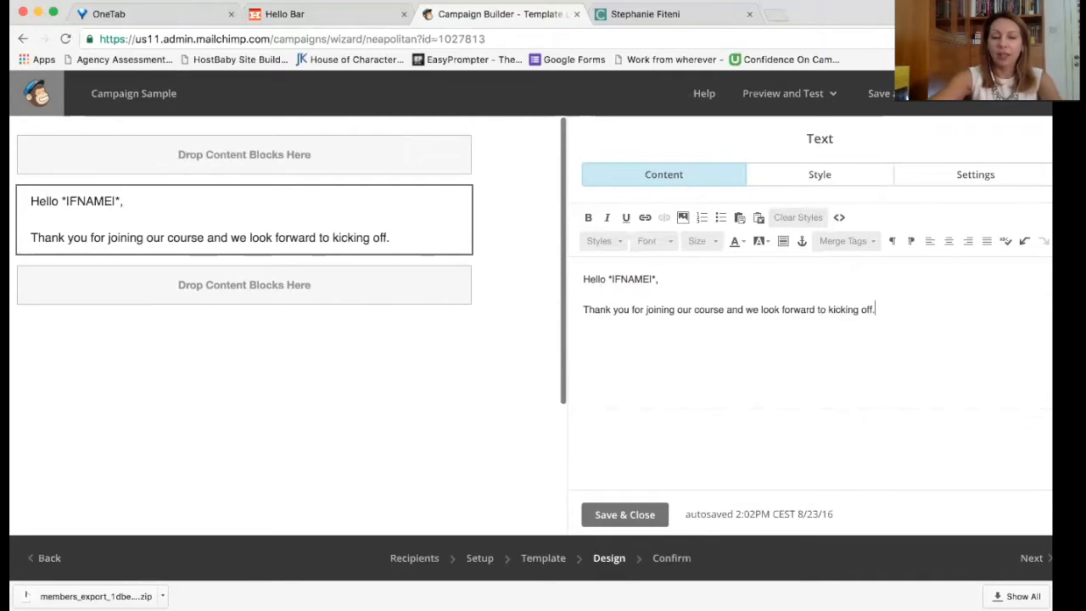
key(Return)
text(Please)
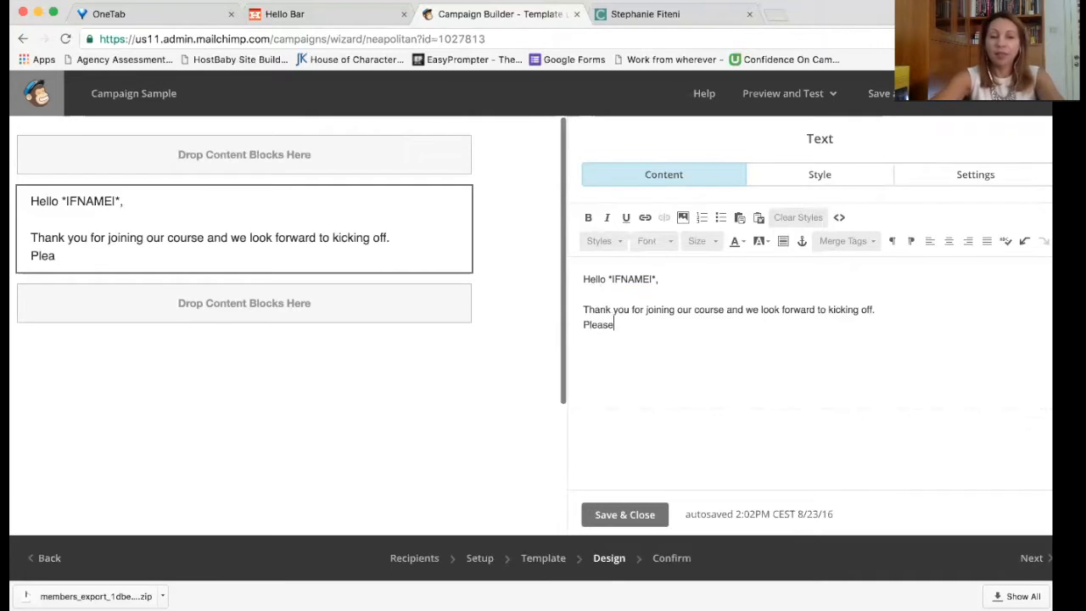
text( go to this page)
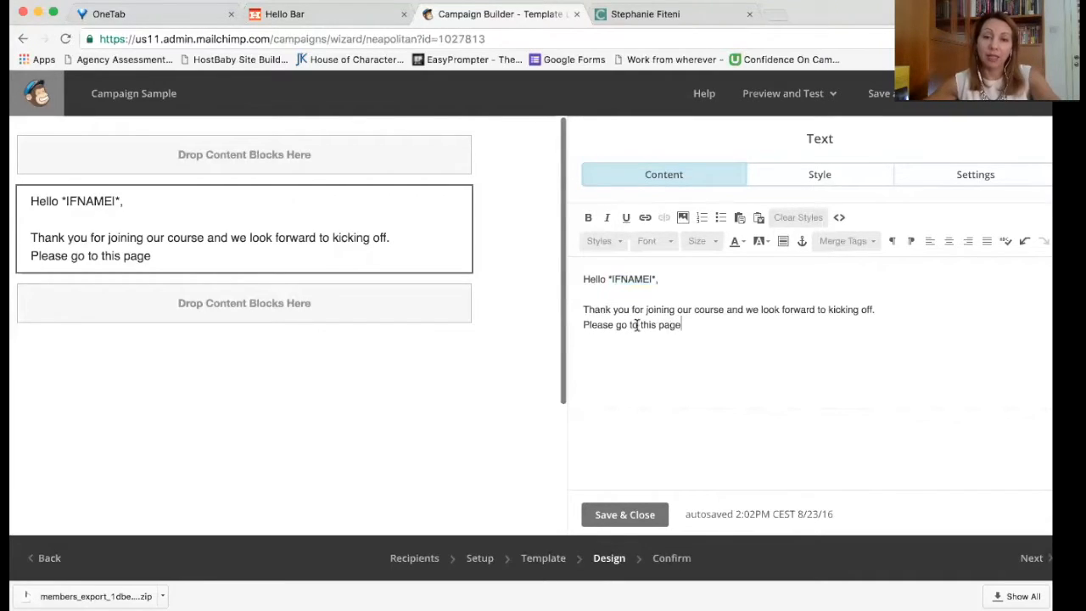
drag(640, 325, 768, 322)
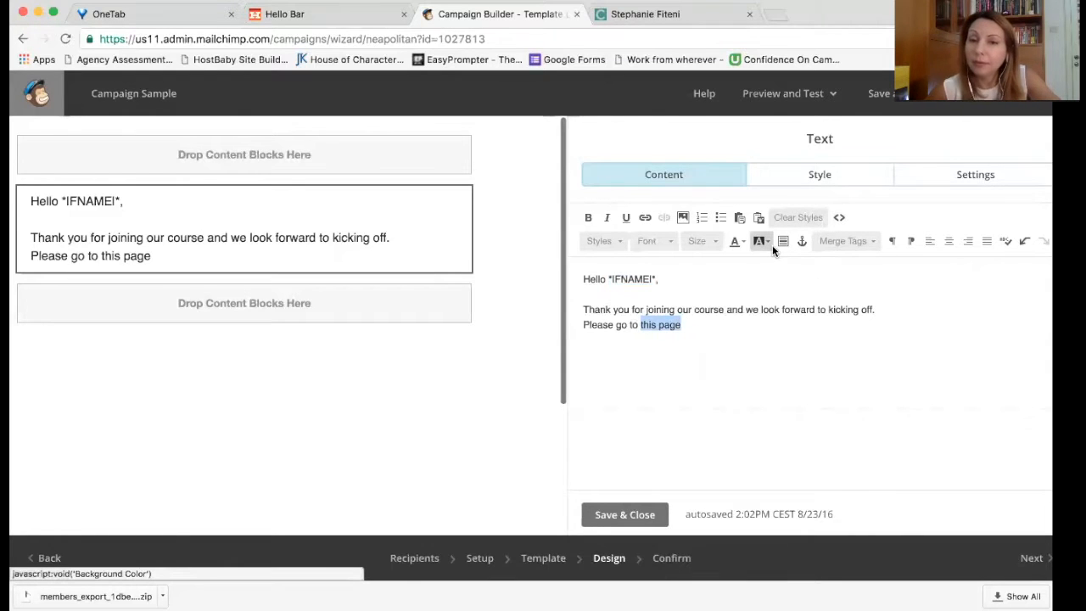
click(803, 241)
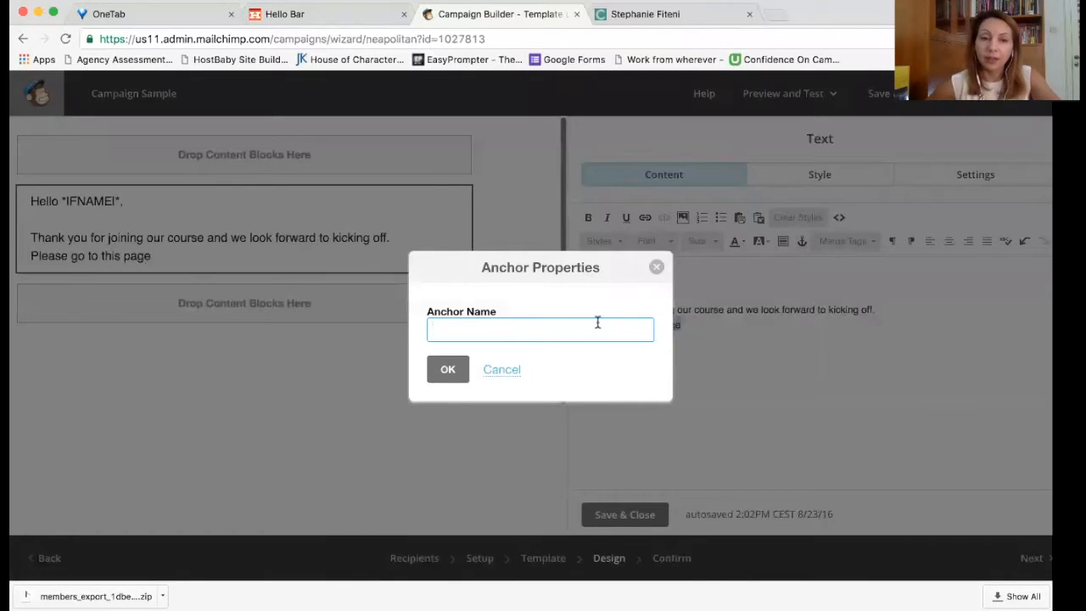
click(504, 371)
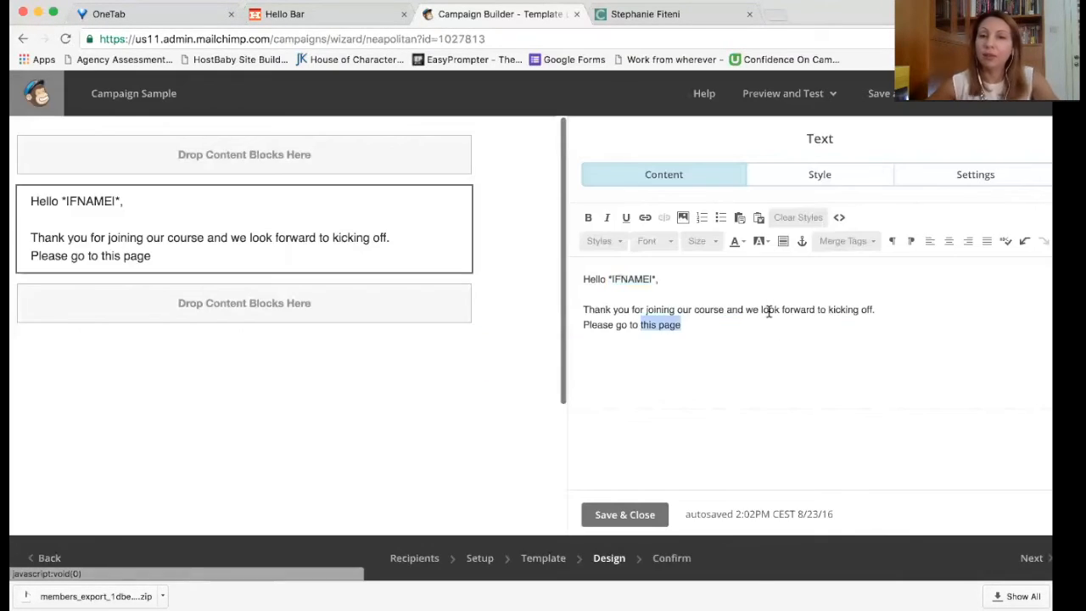
click(644, 217)
text(page)
key(BackSpace)
key(BackSpace)
key(BackSpace)
key(BackSpace)
text(www.stephani)
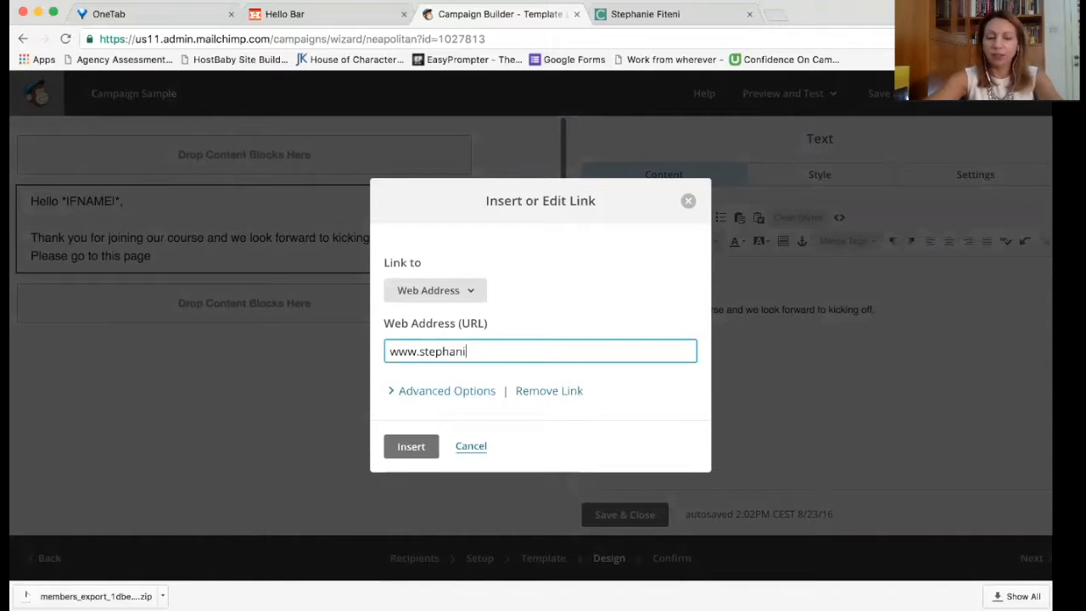
text(efiteni.)
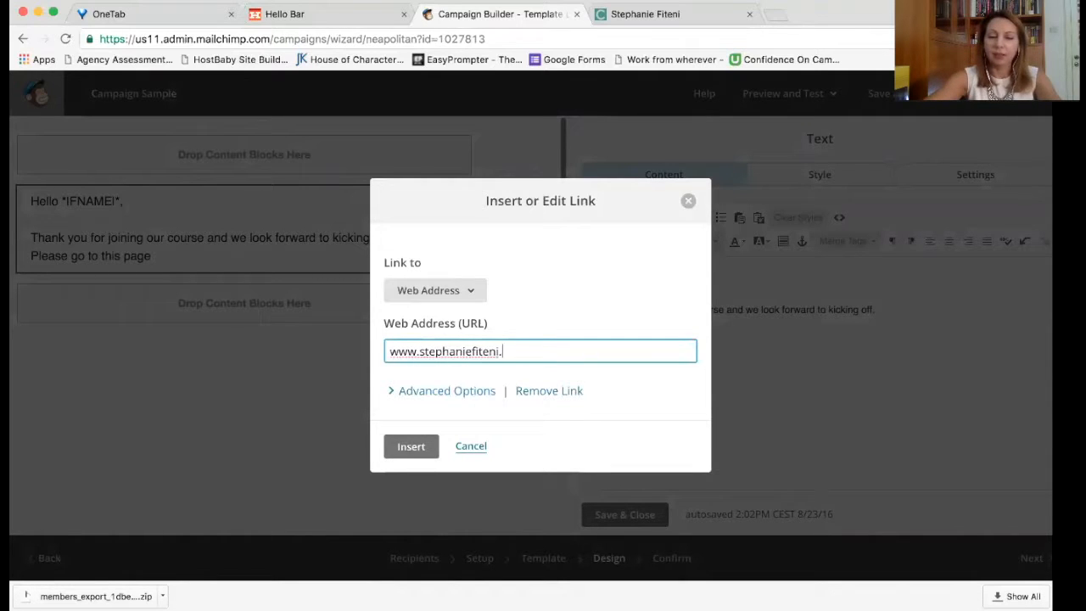
text(com/login)
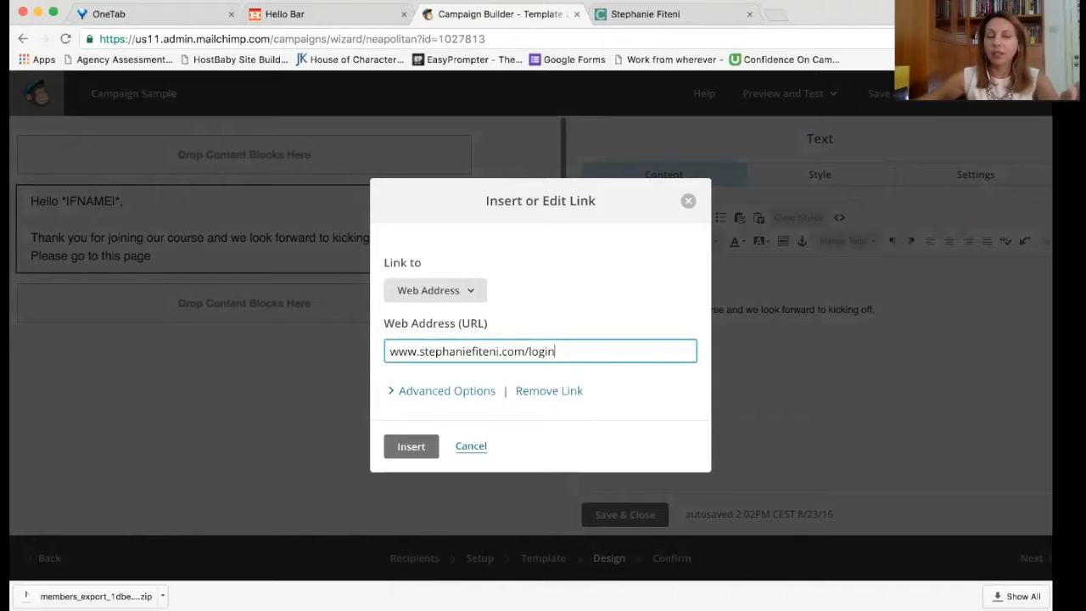
click(404, 445)
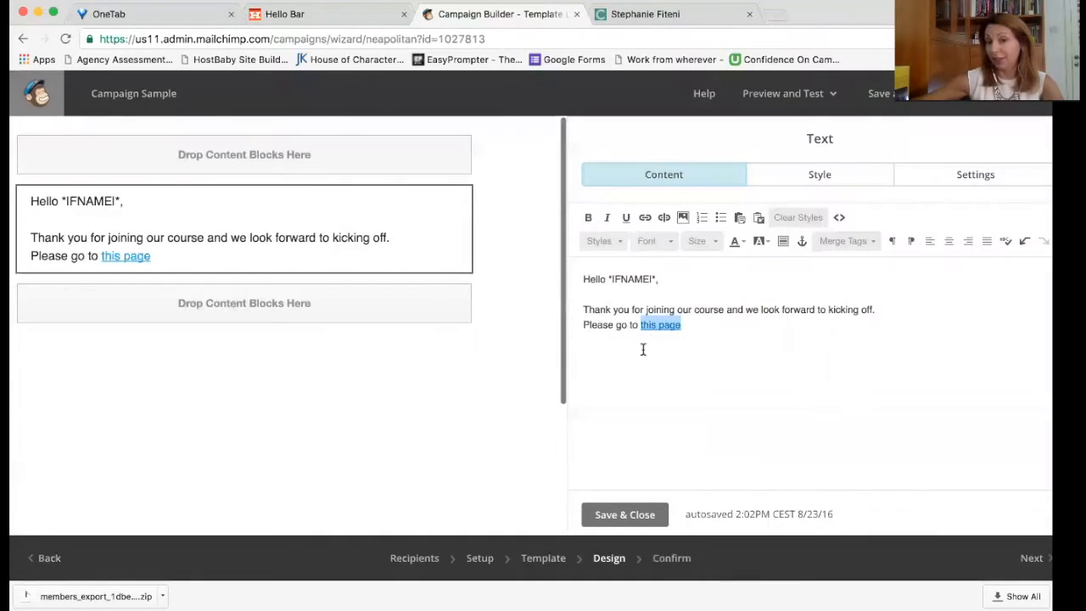
Step: Complete the sentence with 'and register to begin your course'
click(764, 327)
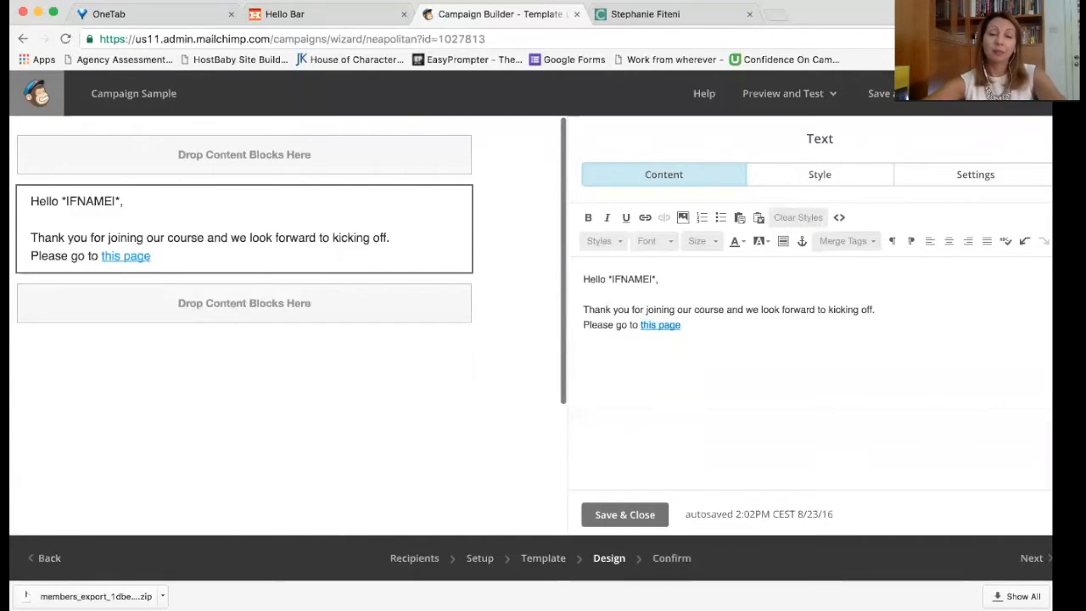
text(and)
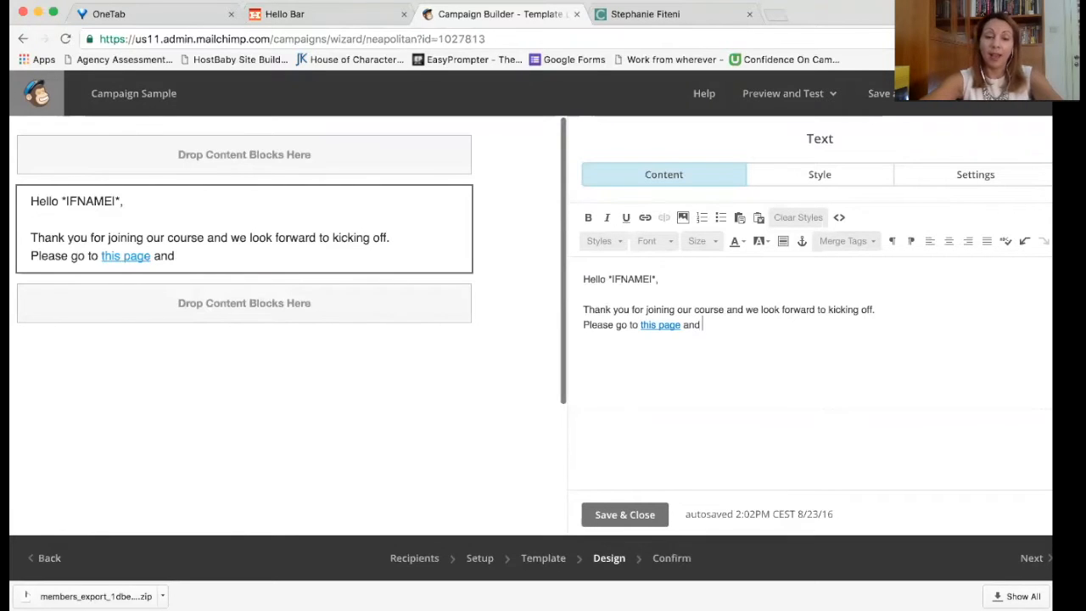
text( register for)
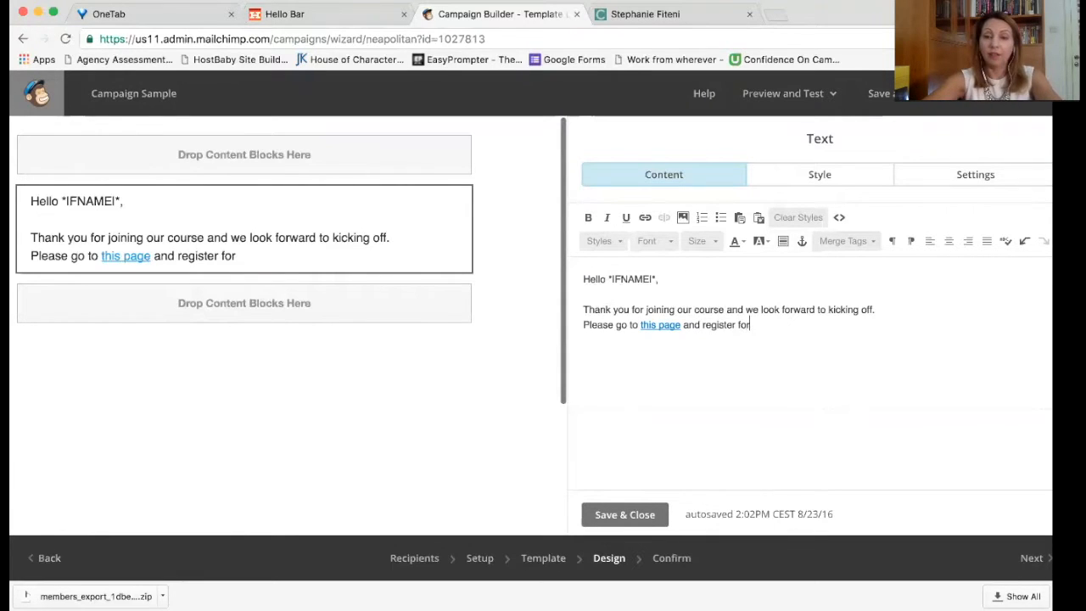
key(BackSpace)
key(BackSpace)
key(BackSpace)
text(to)
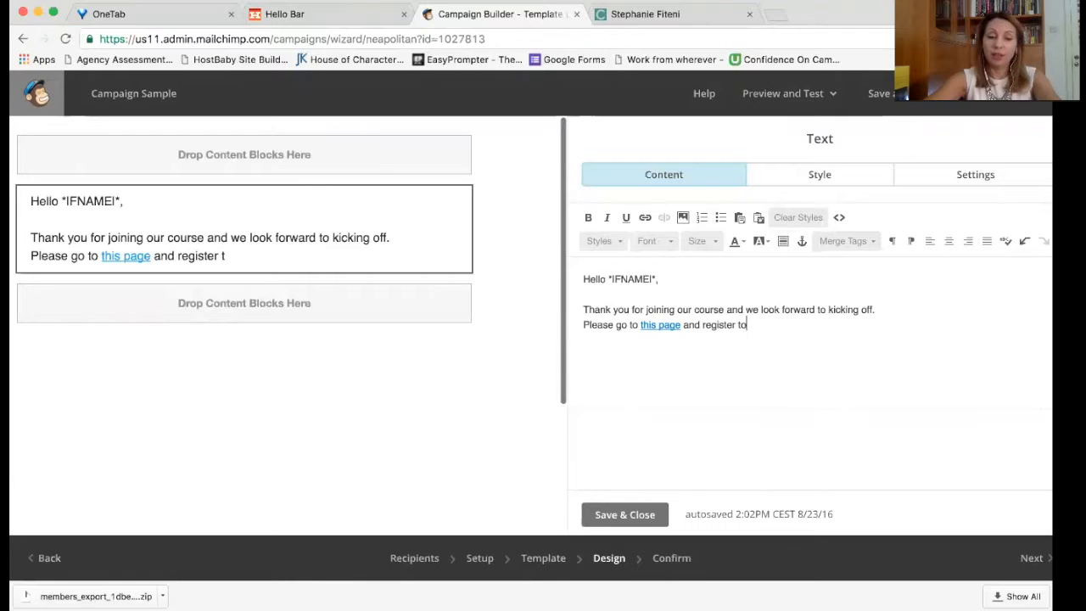
text( begin your course)
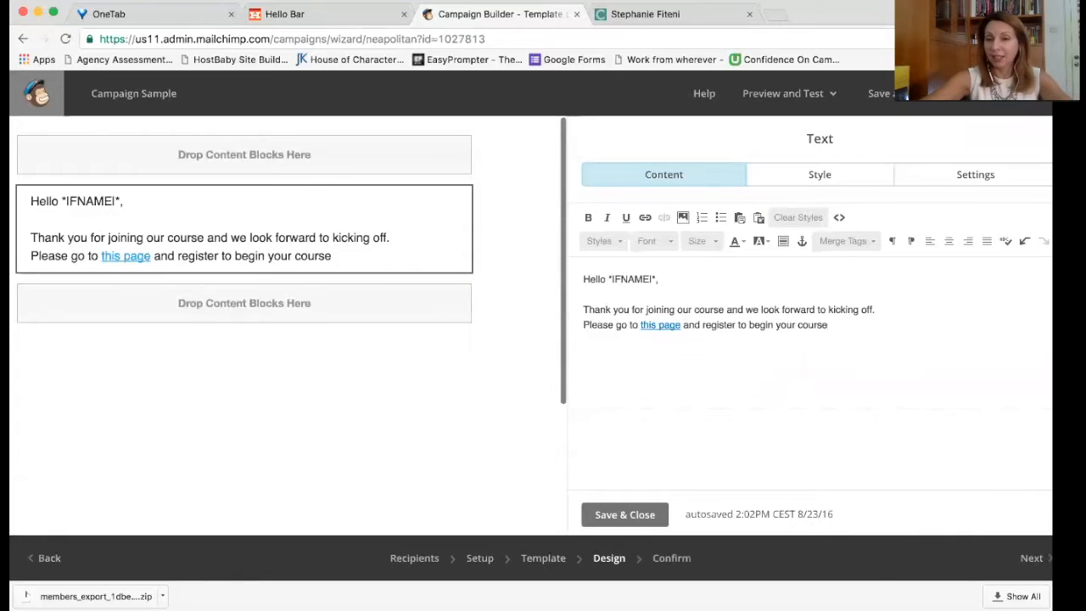
Step: Add a 'Warm Regards' sign-off with the sender's first name, save the block, and continue to Confirm
key(Return)
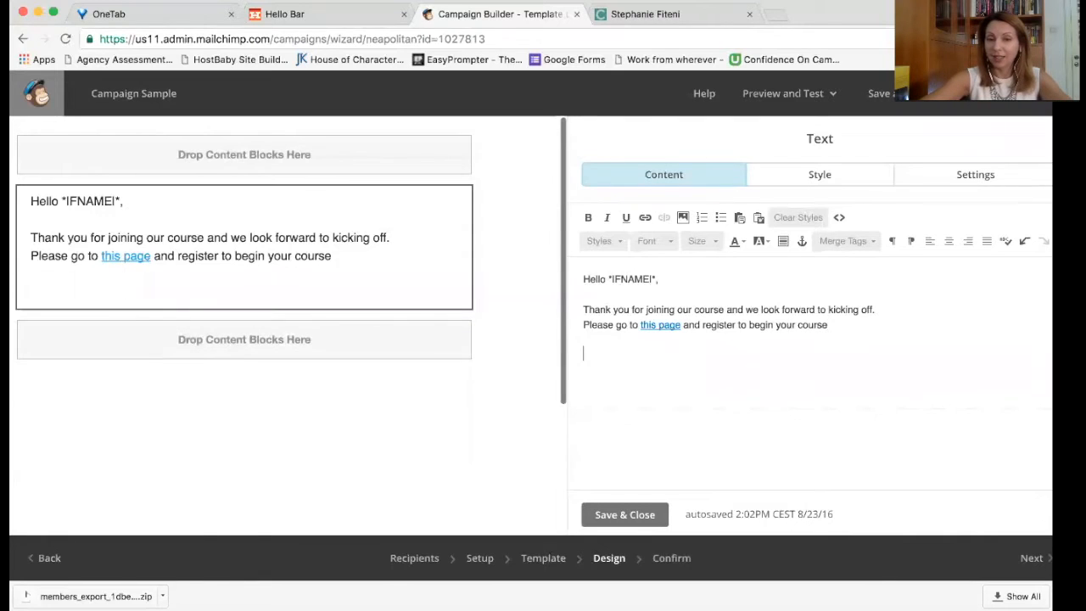
text(K)
key(BackSpace)
text(Watm)
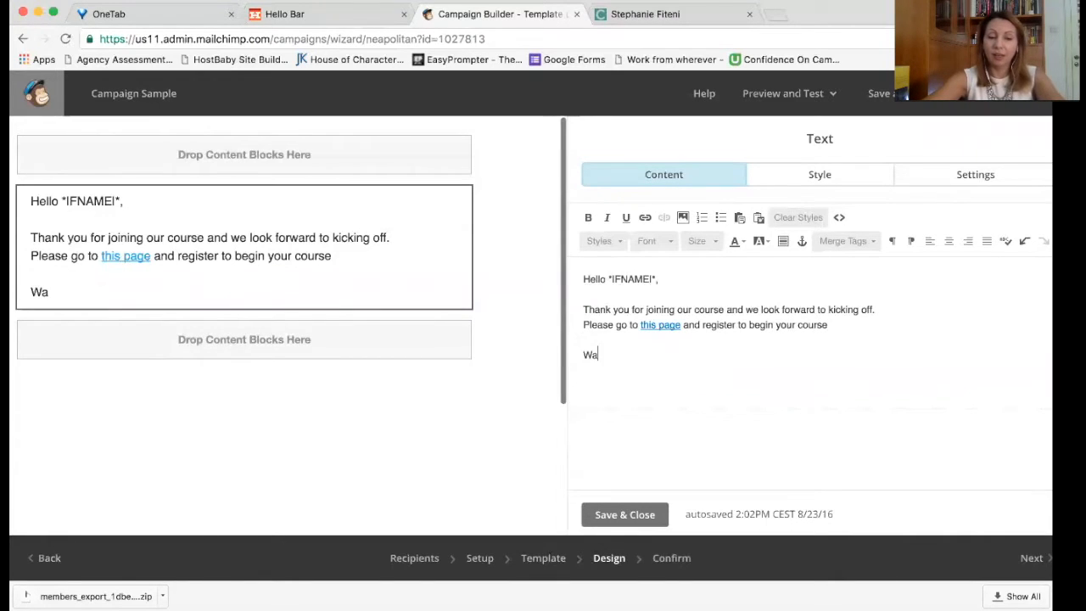
key(BackSpace)
key(BackSpace)
text(rm Regards)
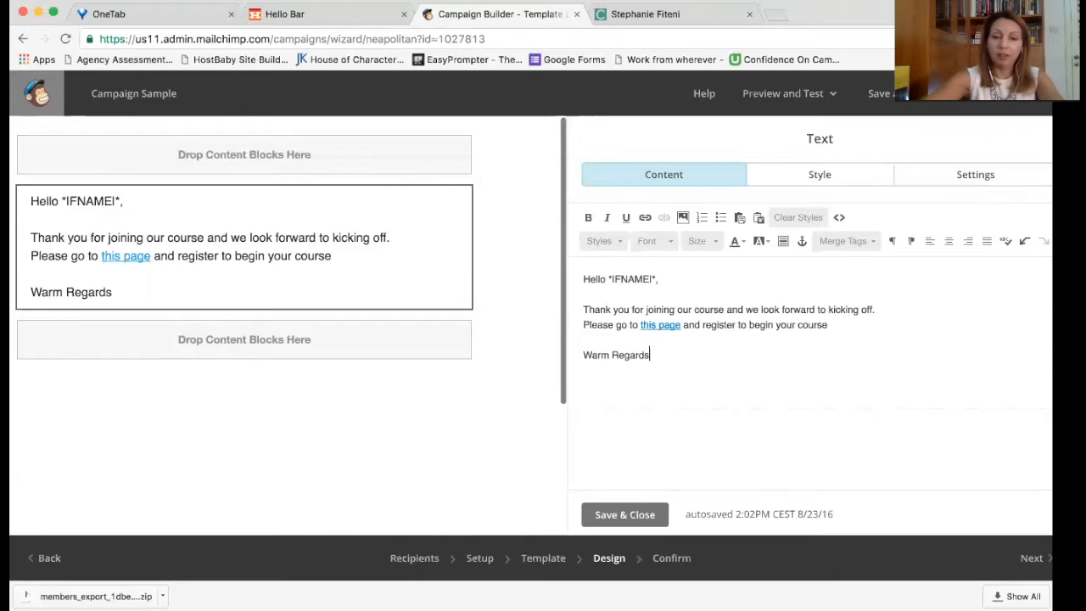
key(Return)
text(Stephanie)
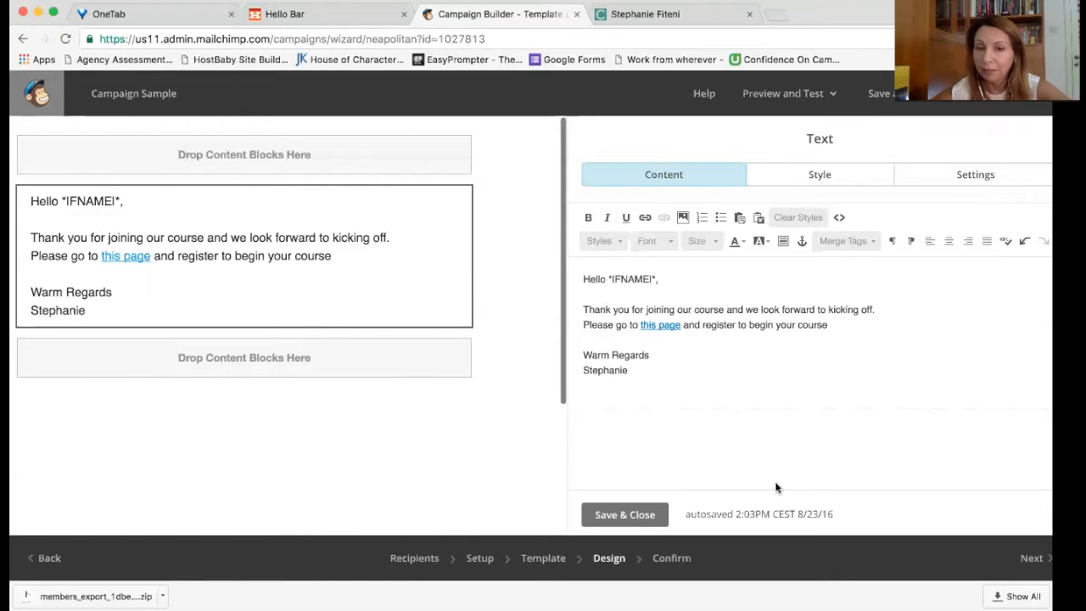
click(649, 517)
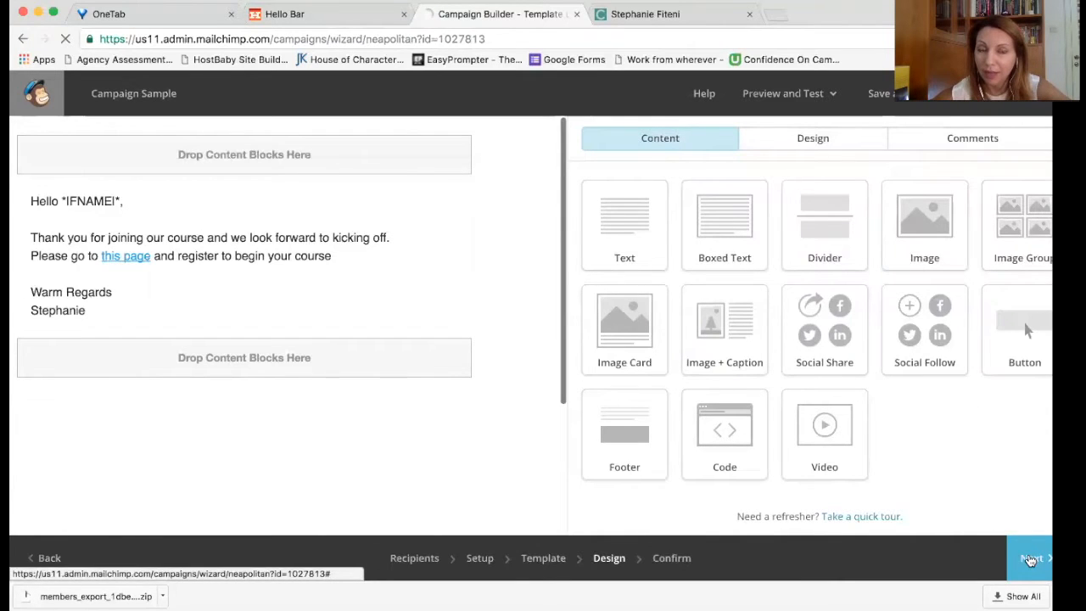
click(1029, 559)
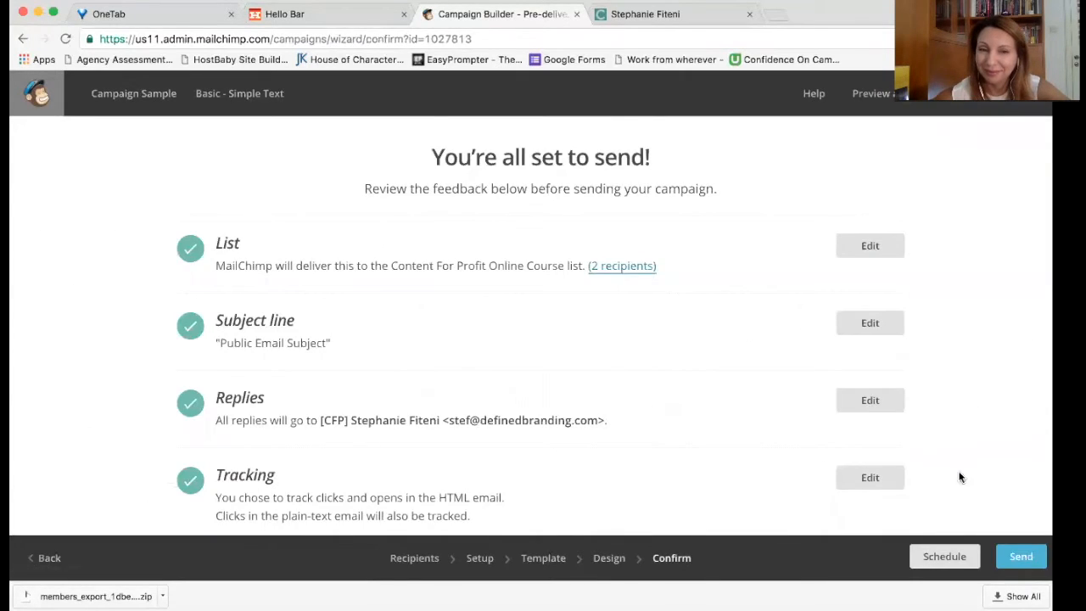
Step: Review the Confirm checklist for the 2-recipient list and open the Preview and Test menu
scroll(950, 467, down, 3)
scroll(949, 464, down, 2)
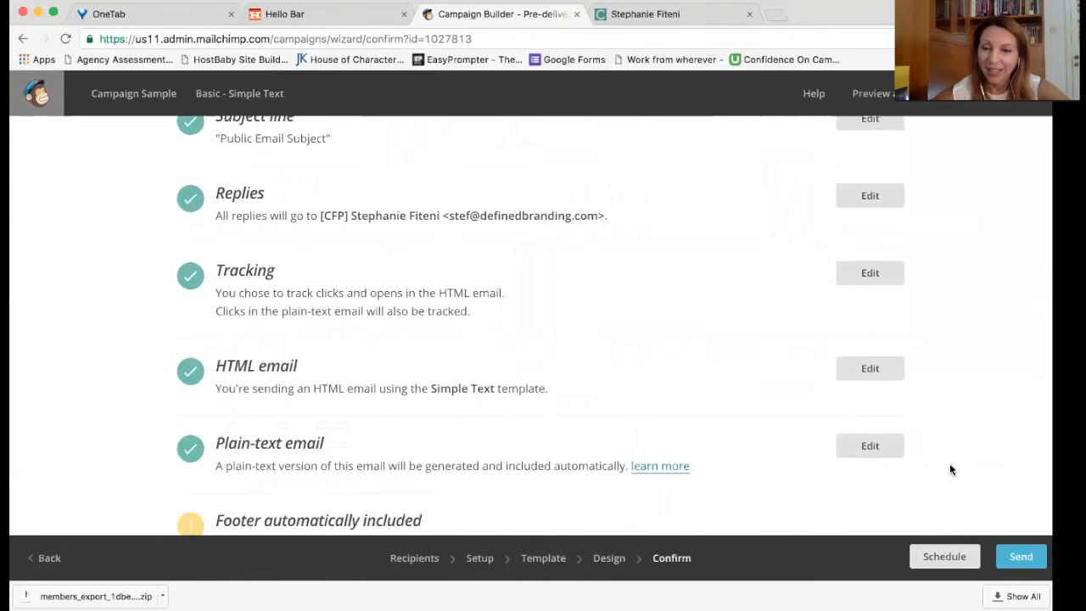
scroll(944, 458, up, 4)
scroll(947, 464, down, 5)
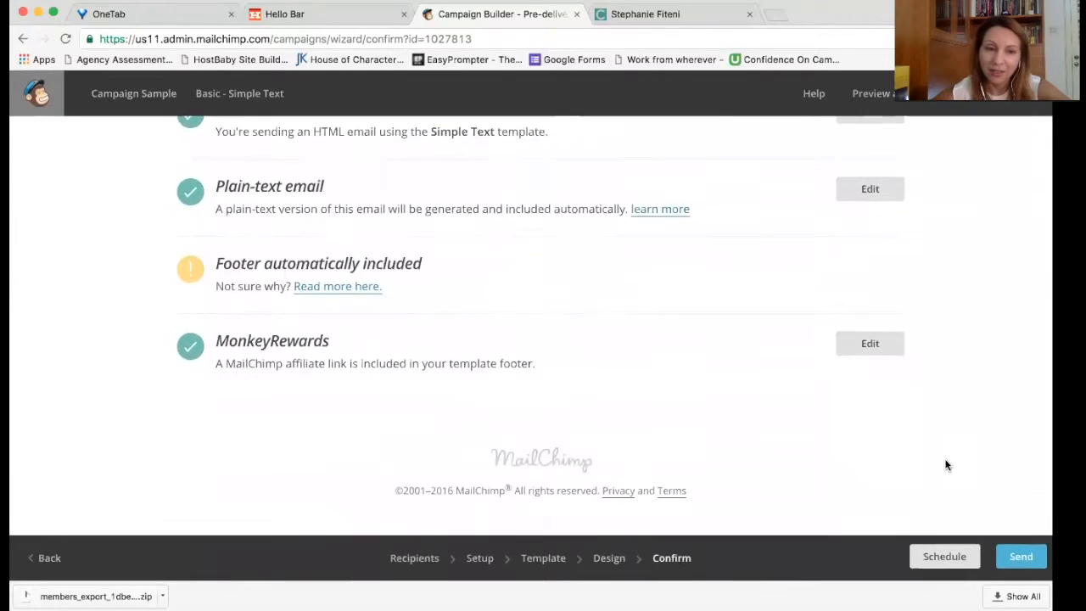
scroll(946, 465, up, 5)
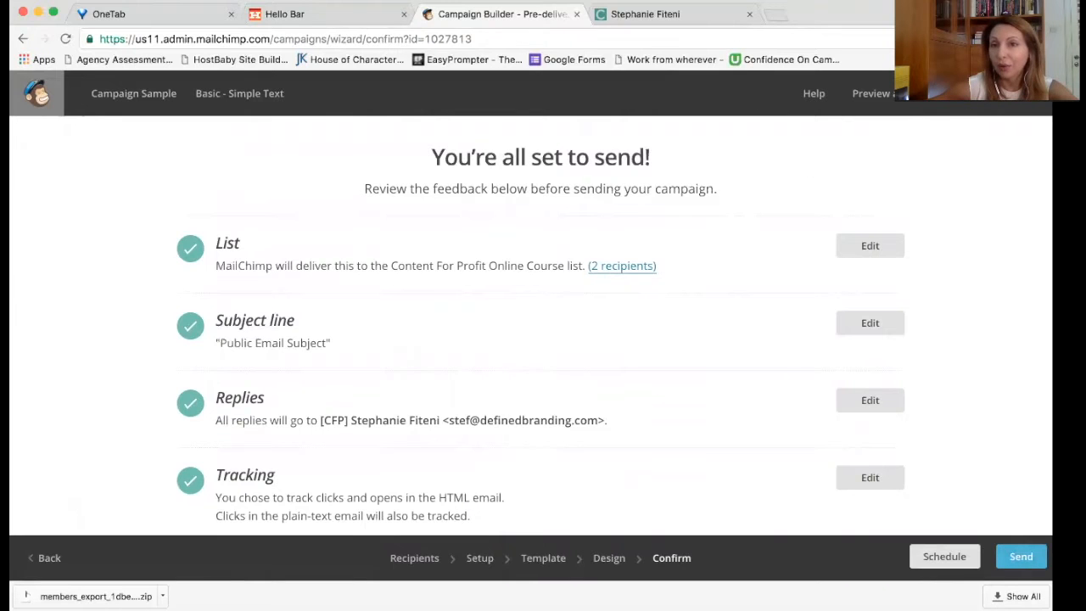
click(870, 94)
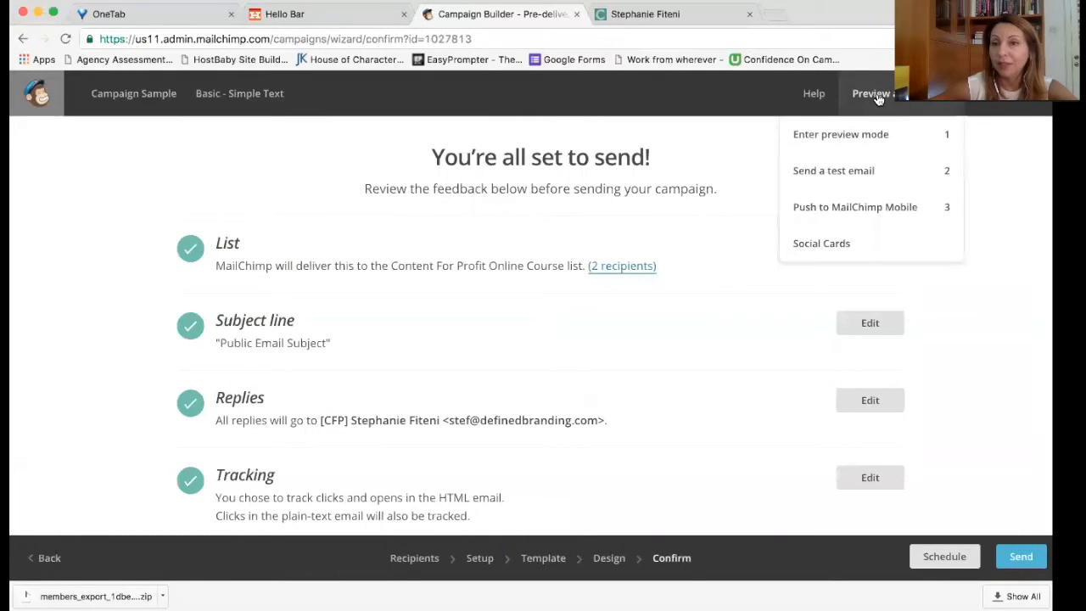
Step: Send a test copy of 'Campaign Sample' to the prefilled test address and dismiss the confirmation
click(855, 170)
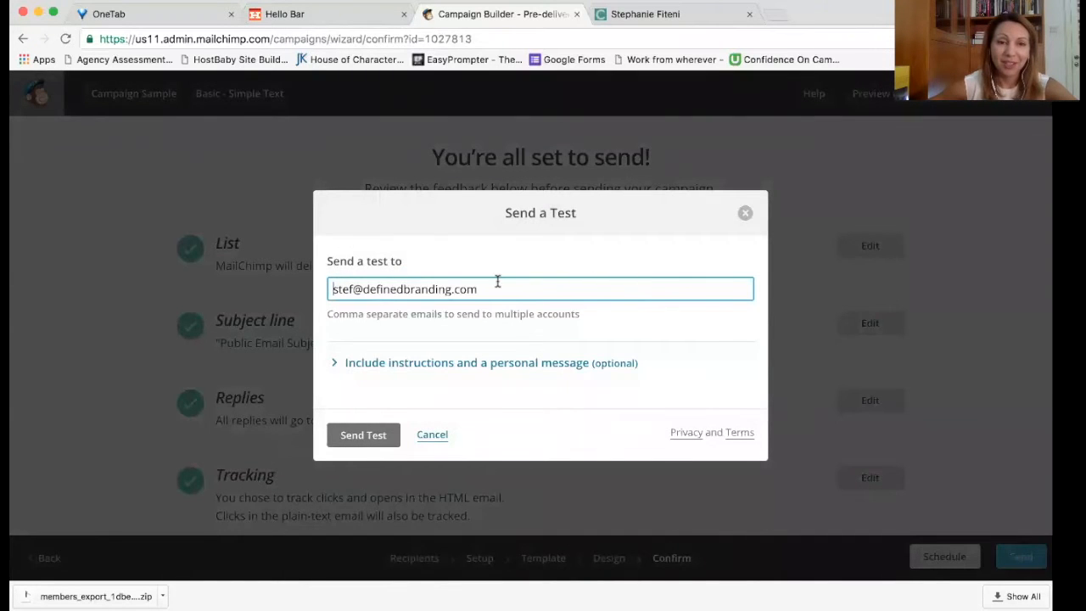
triple_click(337, 289)
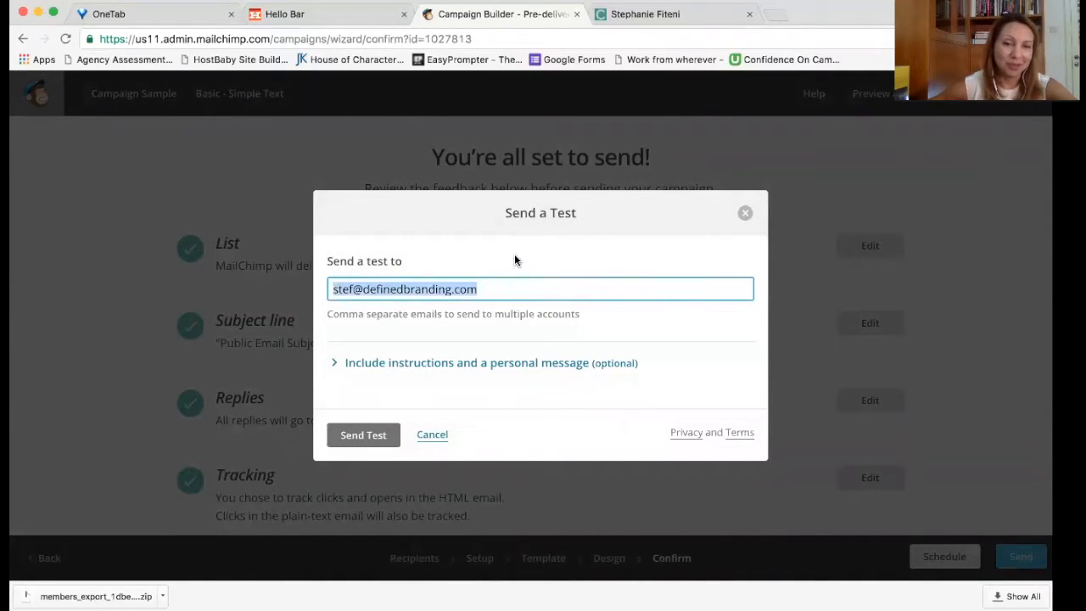
click(358, 436)
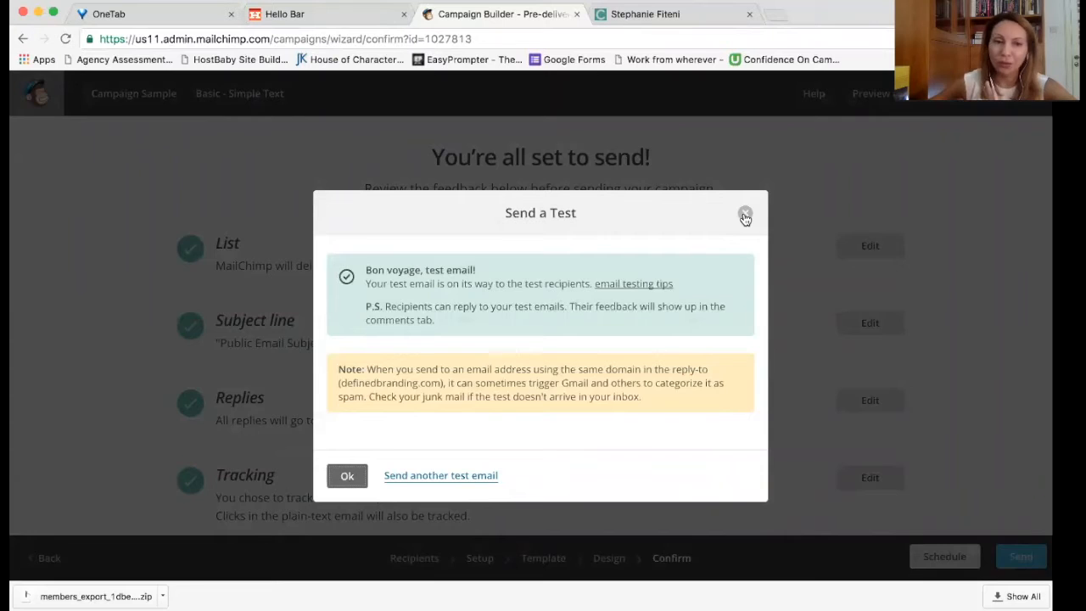
click(744, 216)
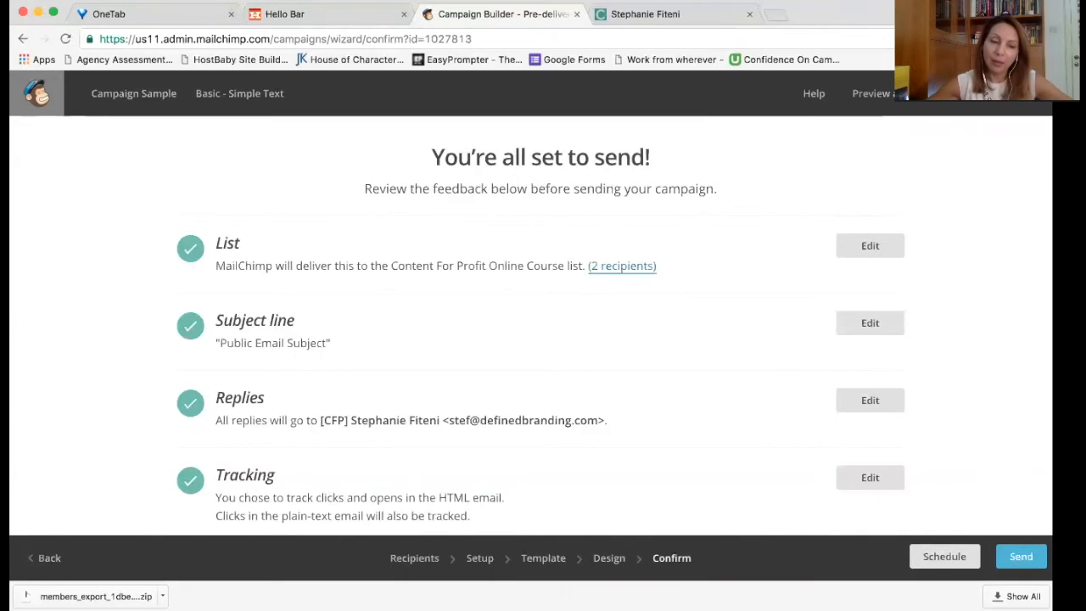
Step: Launch 'Campaign Sample' immediately to the list's 2 subscribers with Send Now
click(1020, 557)
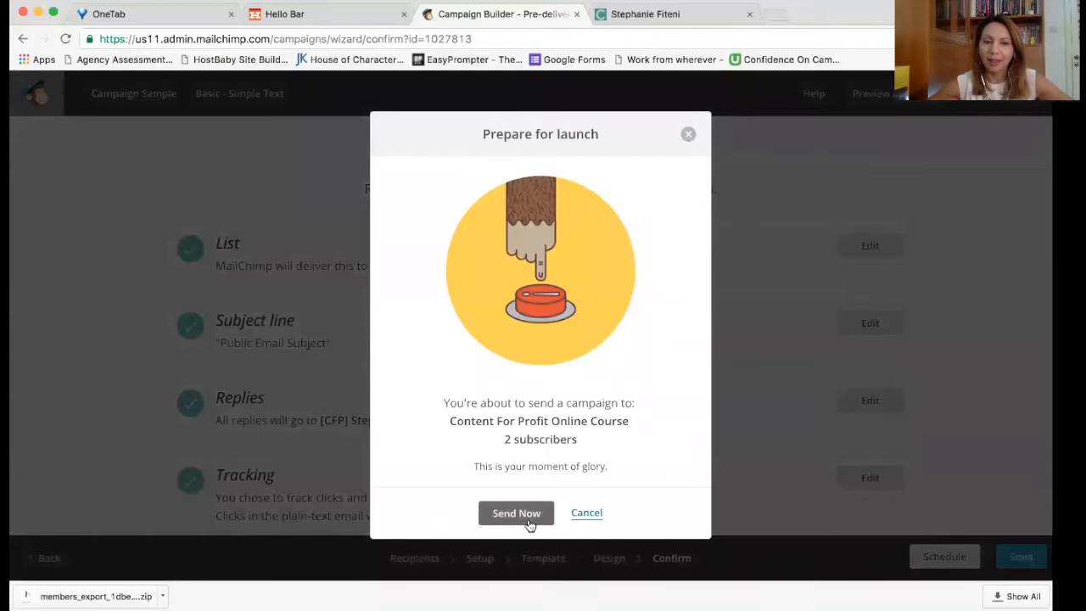
click(528, 520)
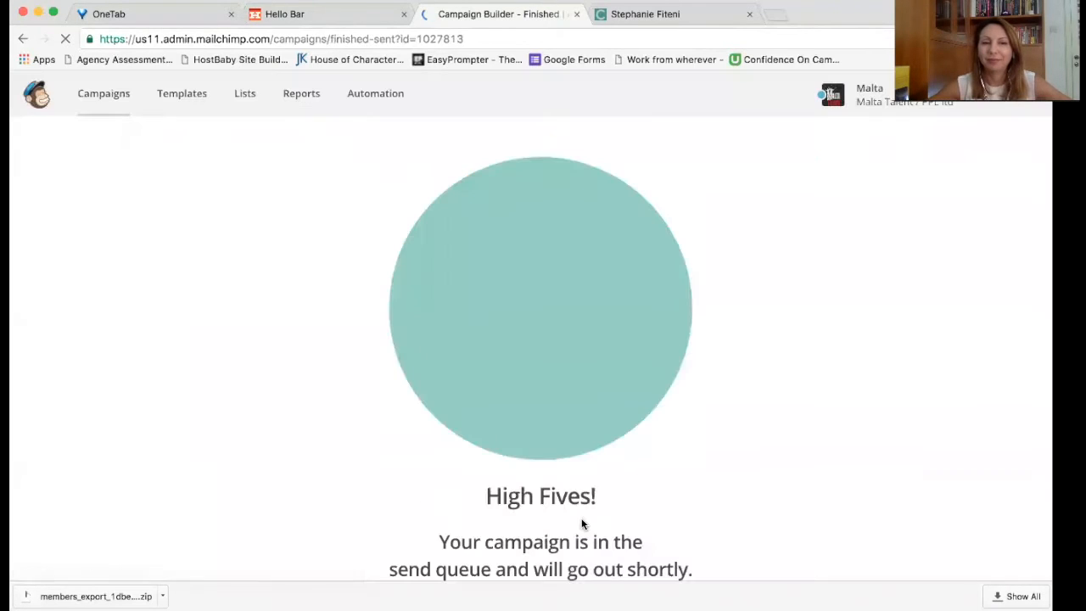